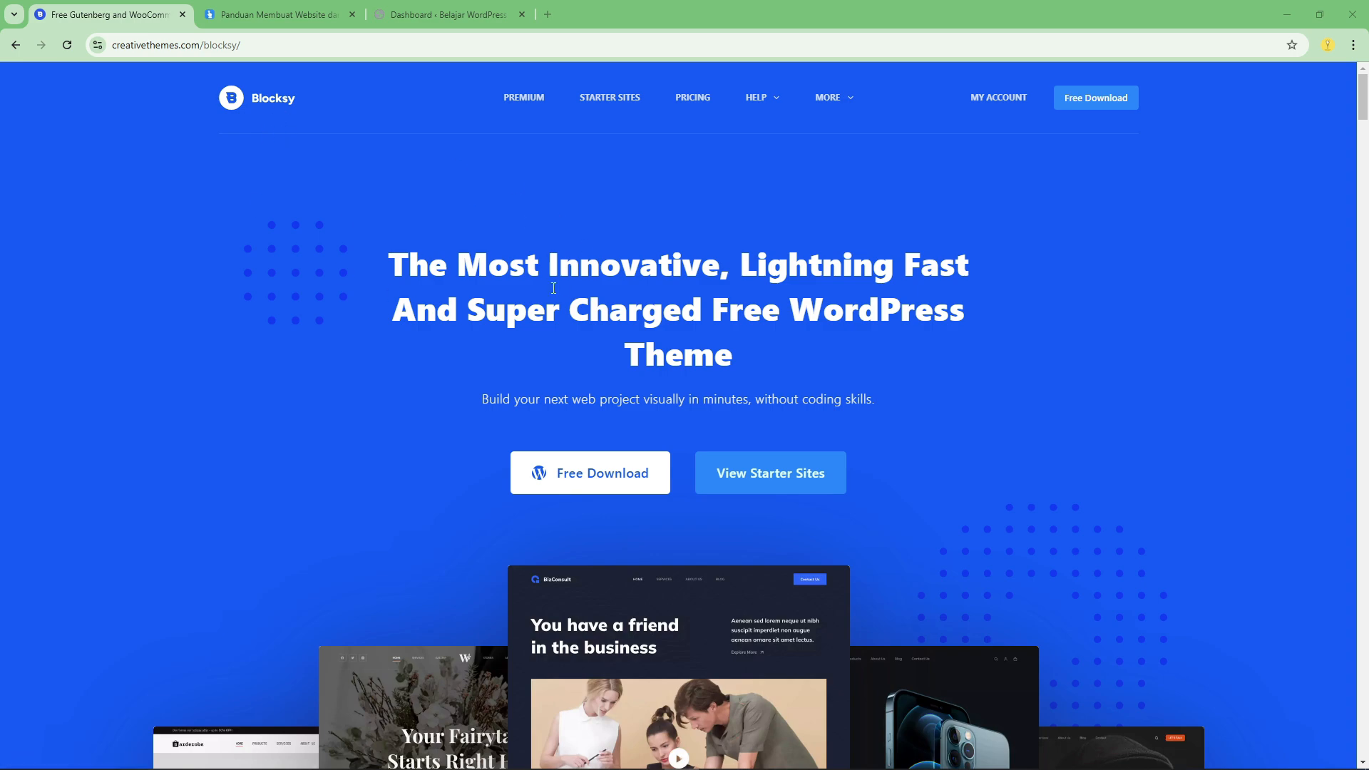
Browse the Blocksy starter site templates and open the Beverr template's page.
click(768, 472)
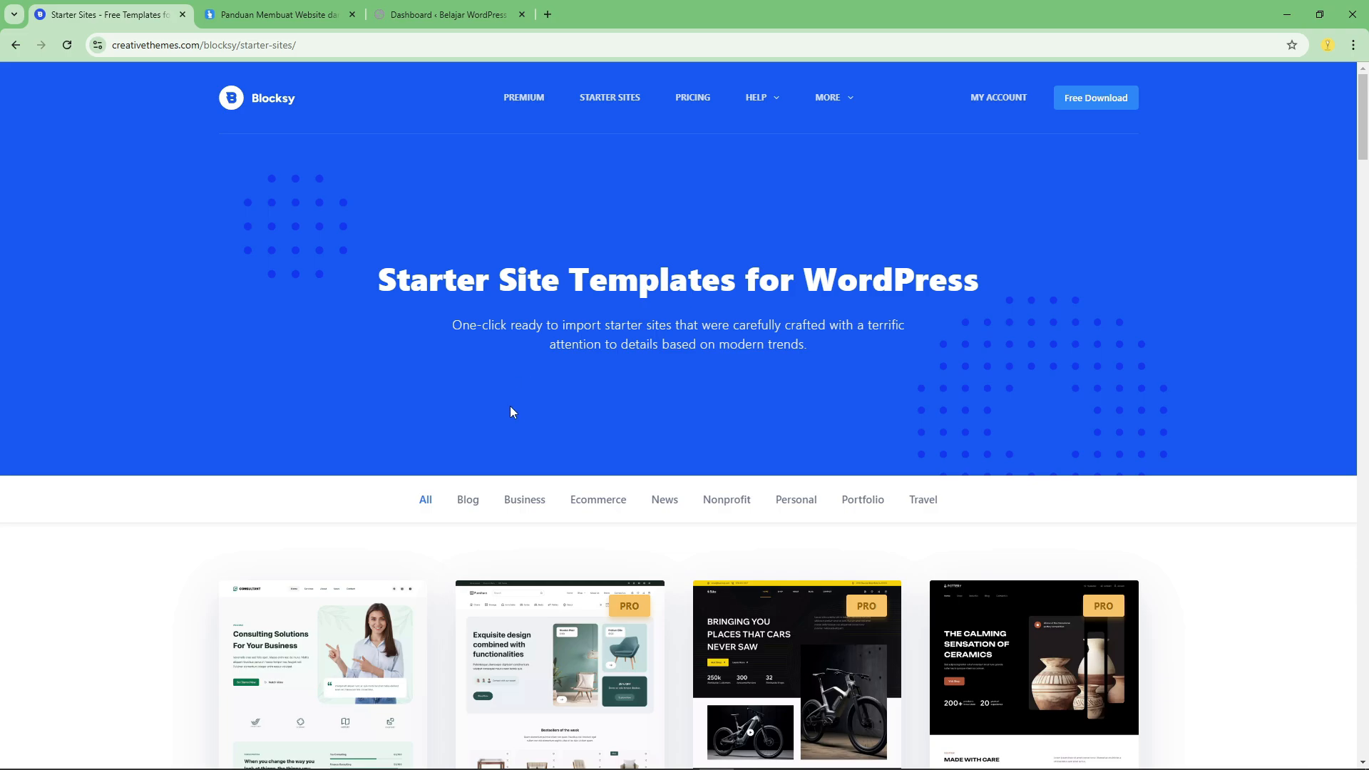
scroll(506, 404, down, 9)
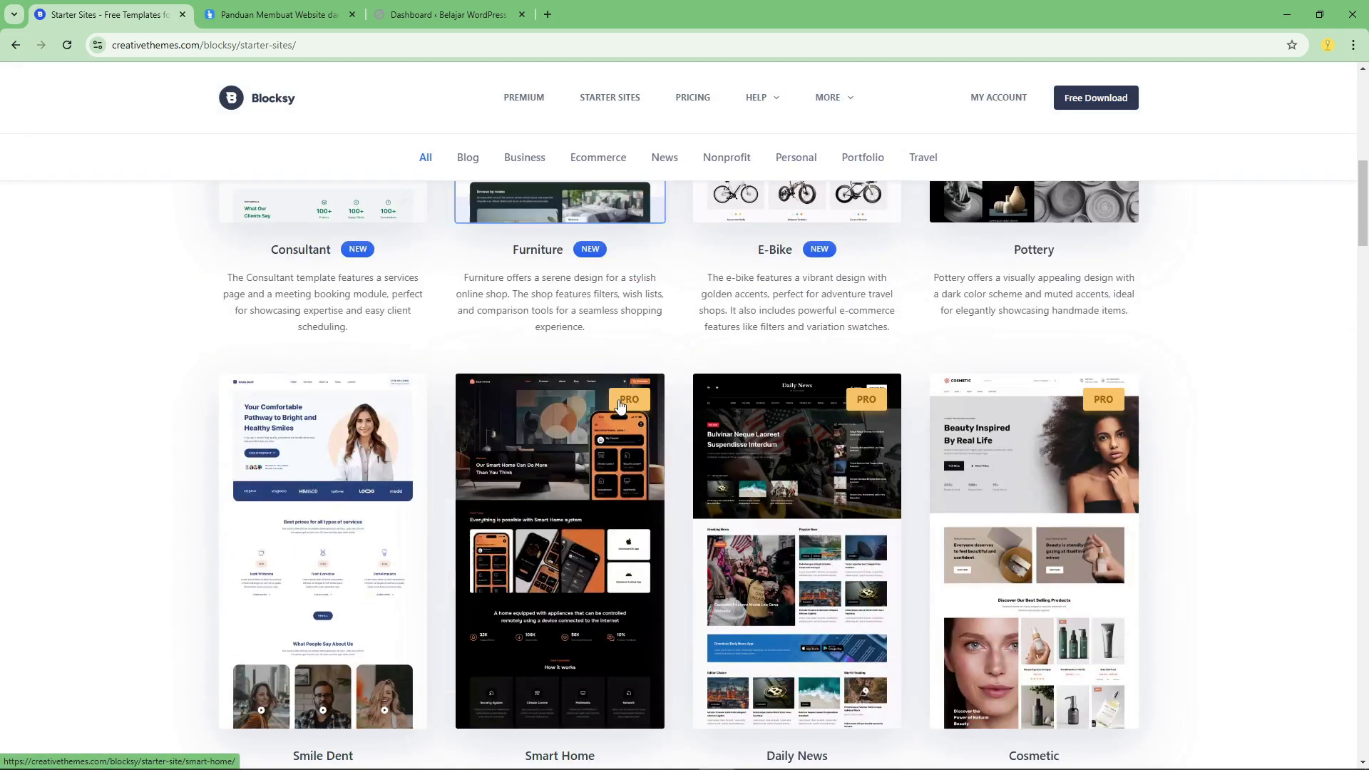
scroll(624, 413, down, 10)
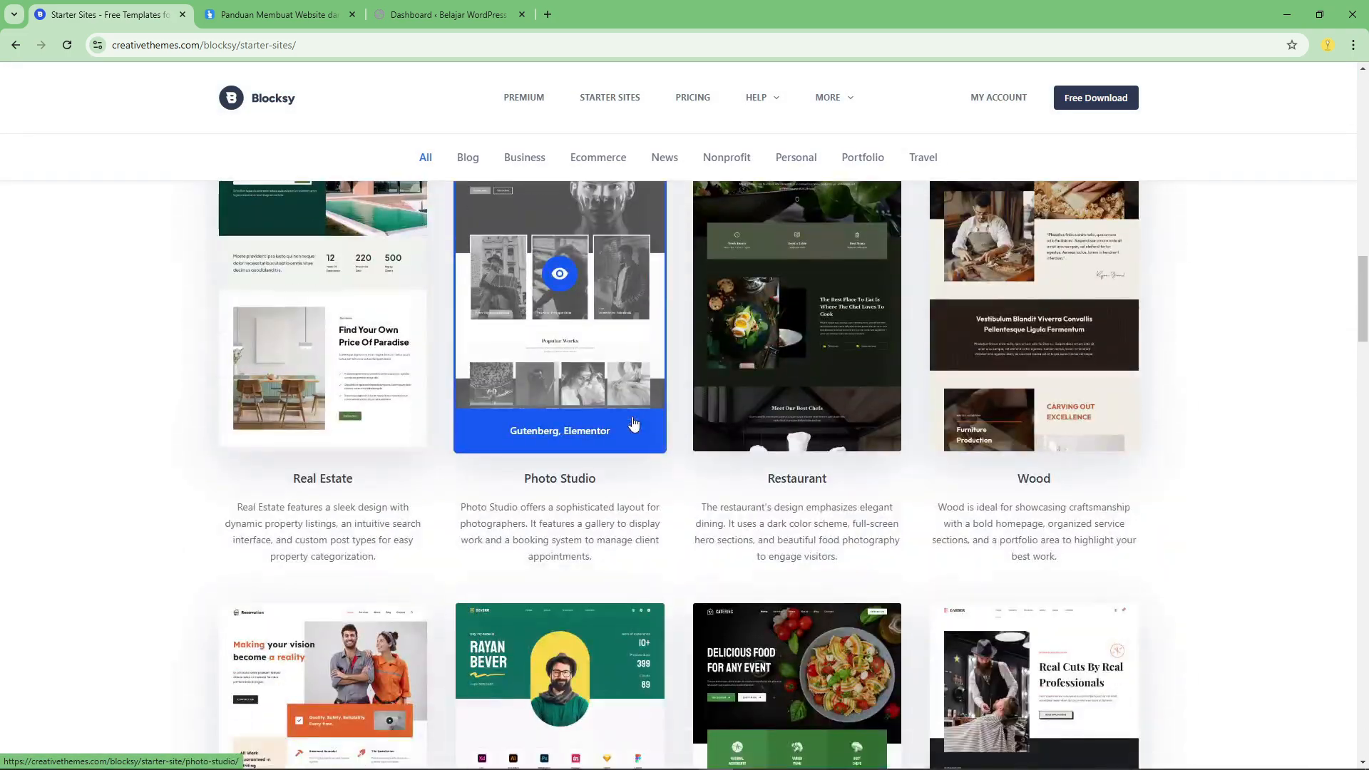
scroll(631, 428, down, 5)
scroll(660, 519, down, 3)
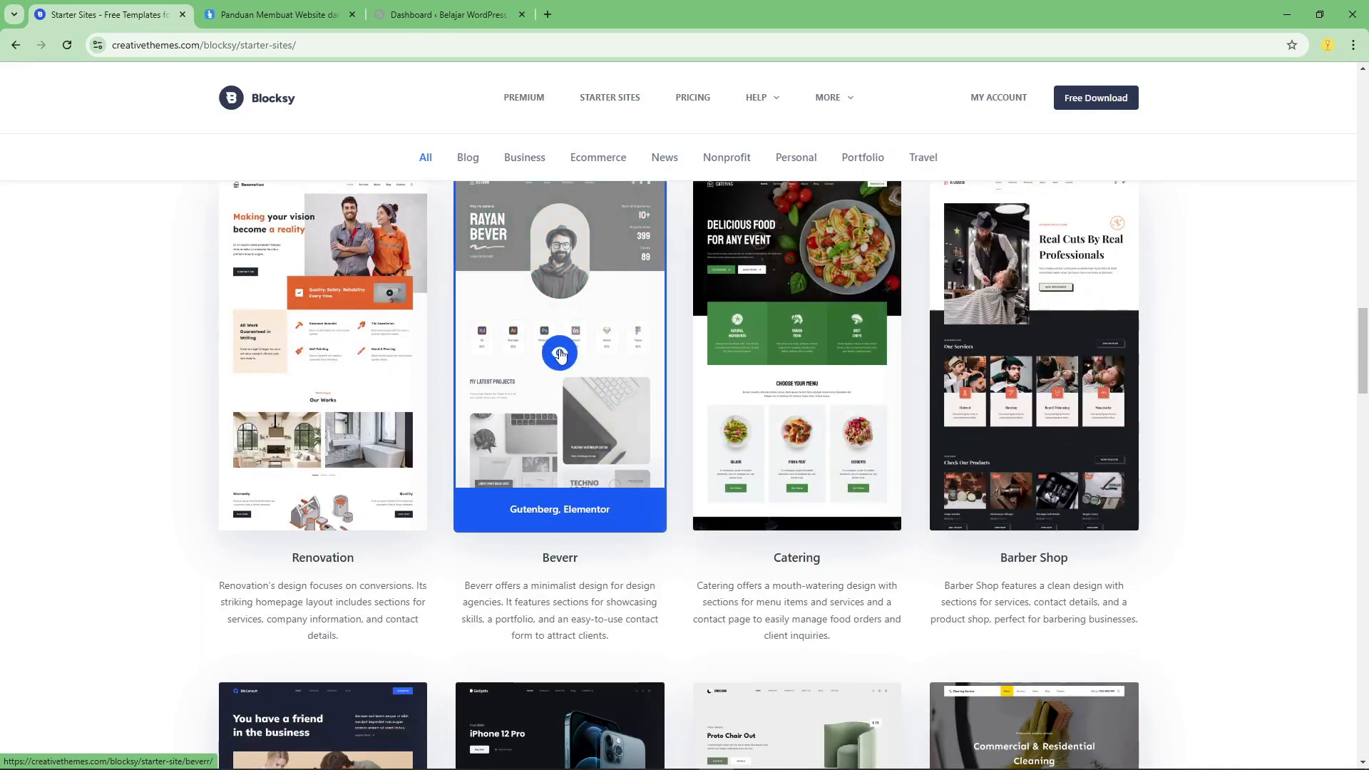
scroll(548, 342, up, 1)
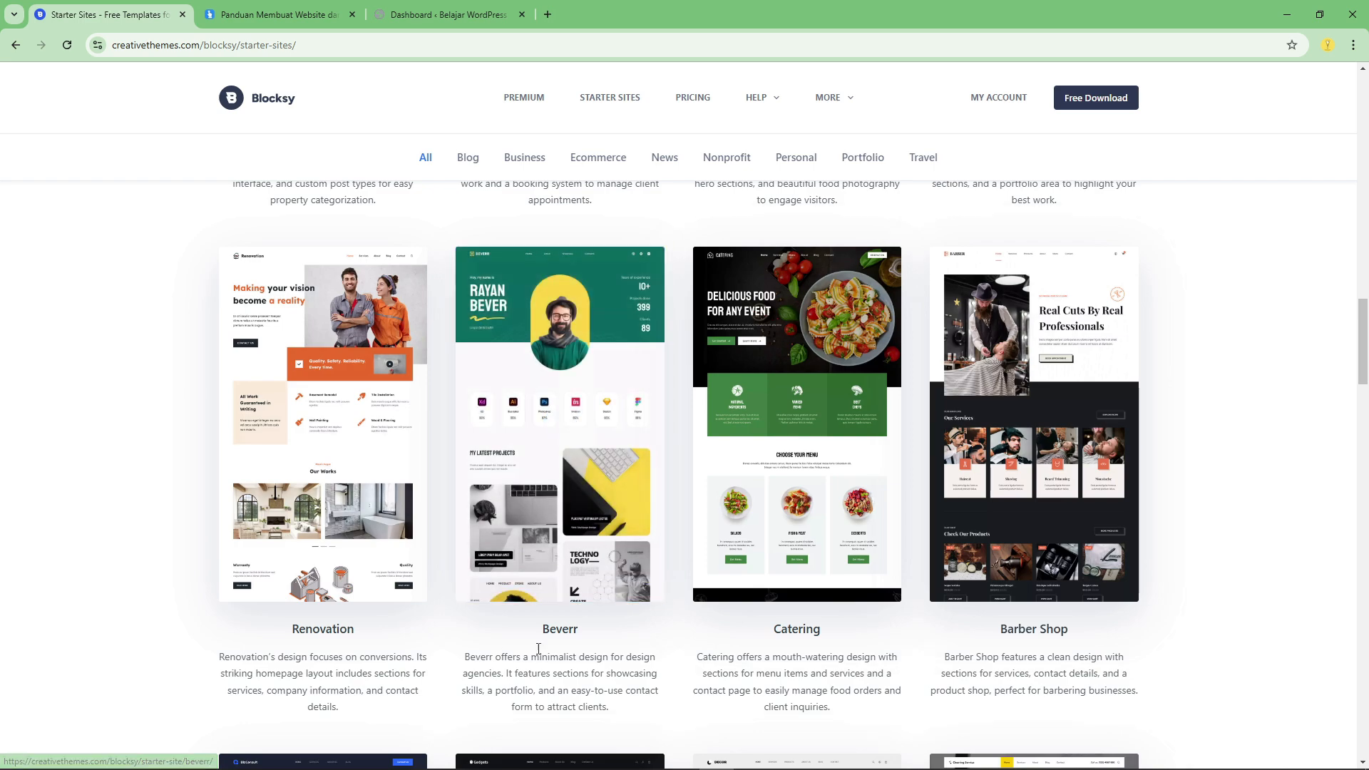
click(552, 492)
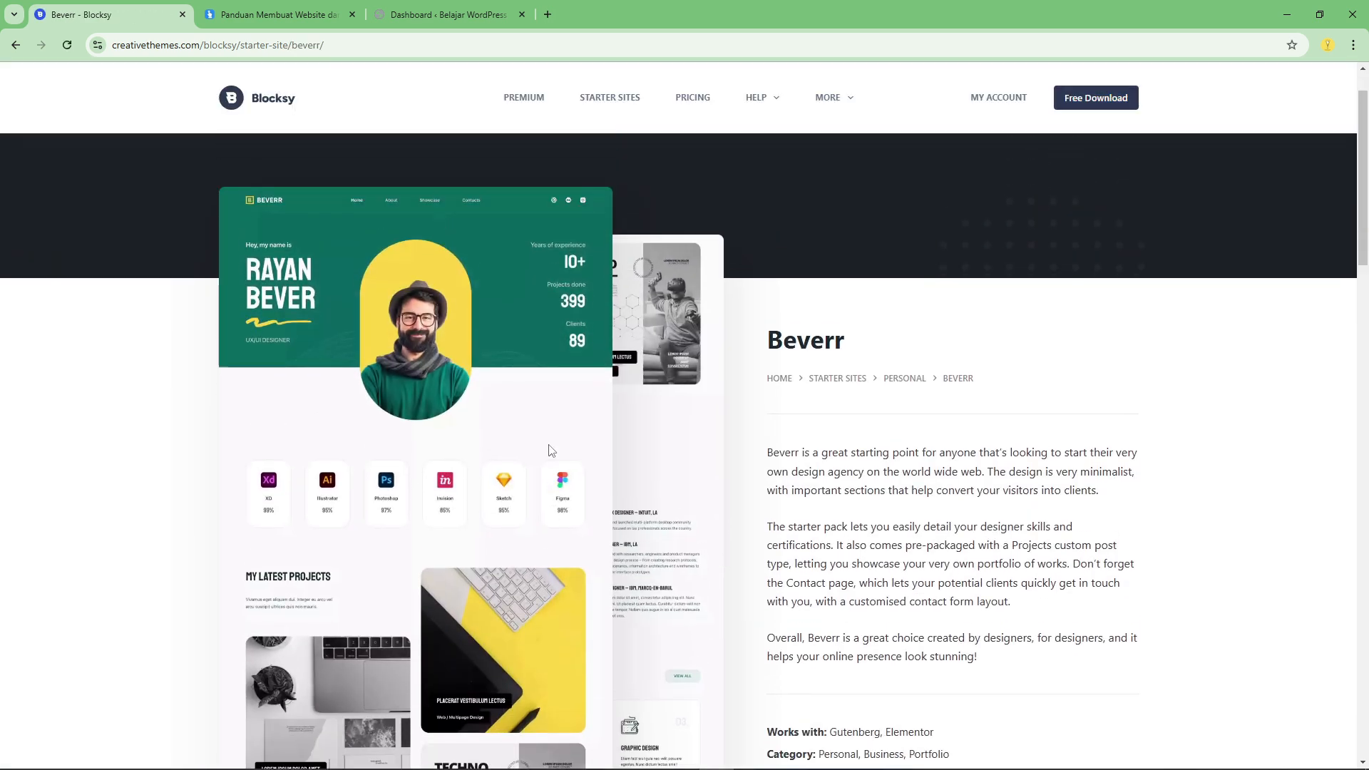
Examine the Beverr template's description, supported page builders, categories and bundled plugins.
scroll(605, 455, down, 1)
scroll(884, 511, down, 1)
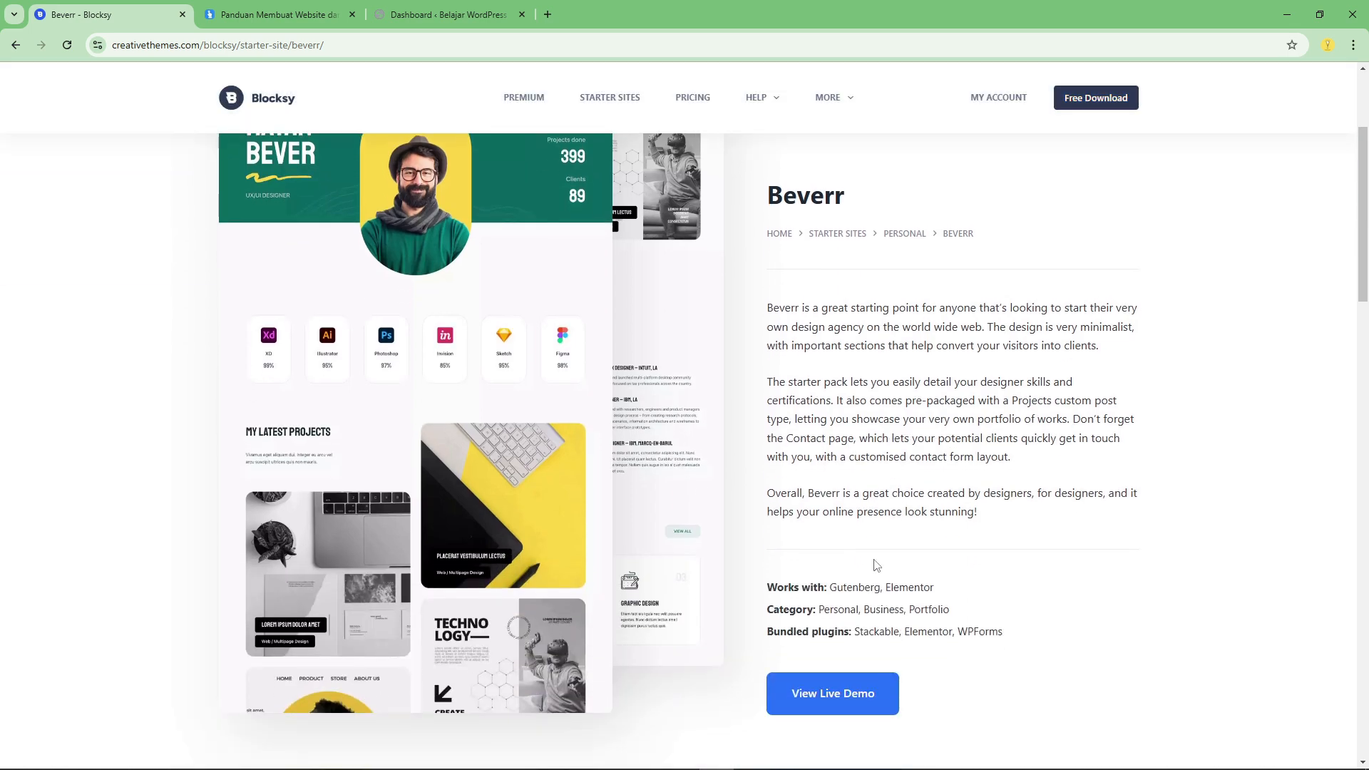
double_click(908, 590)
click(1035, 632)
scroll(784, 439, up, 2)
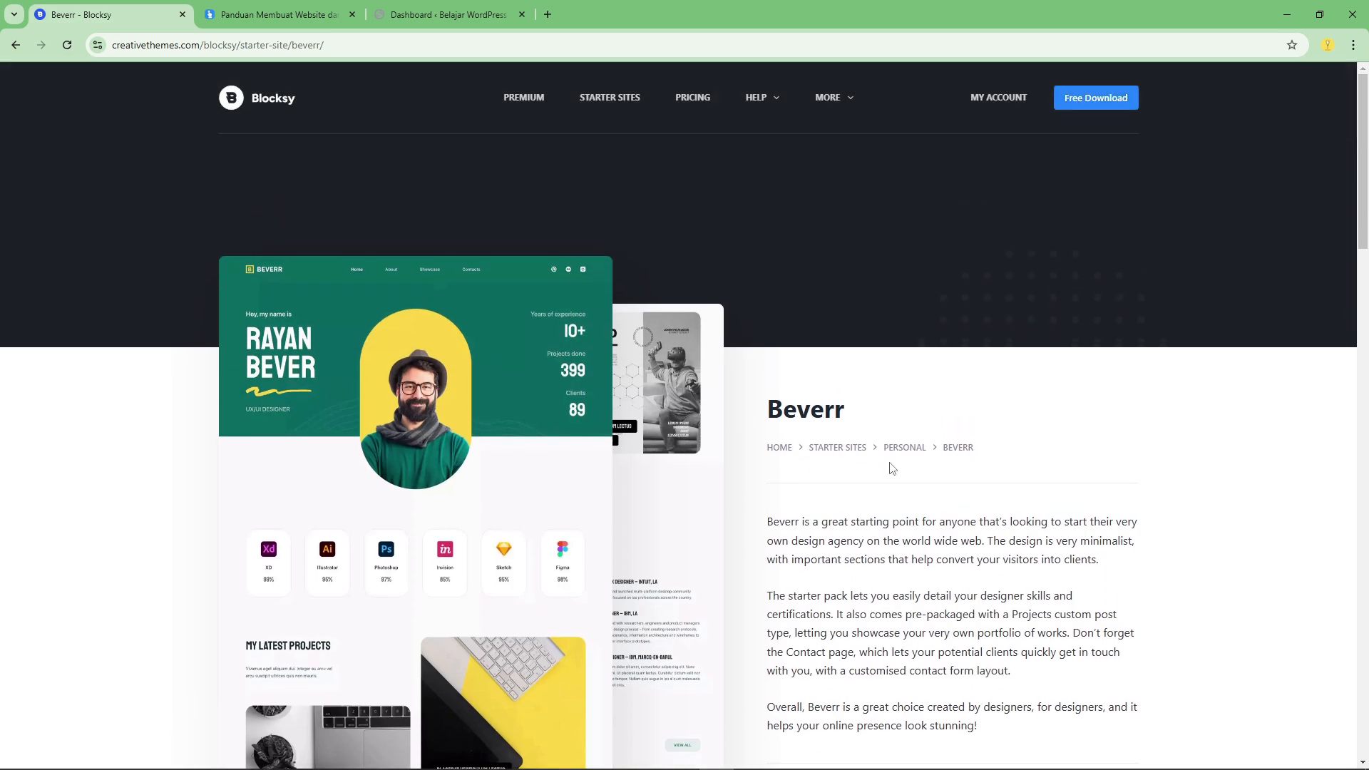
scroll(889, 464, down, 4)
scroll(847, 470, down, 4)
scroll(837, 471, up, 9)
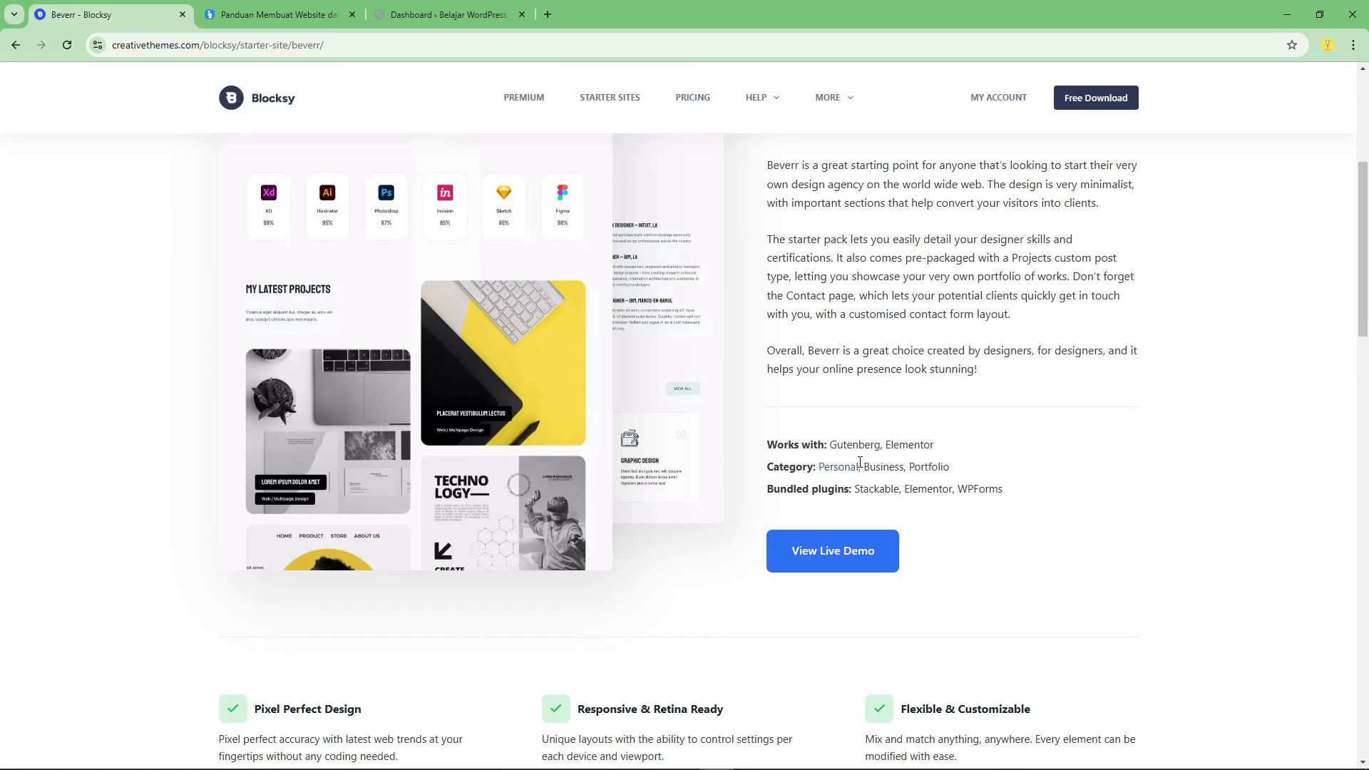
scroll(871, 457, up, 1)
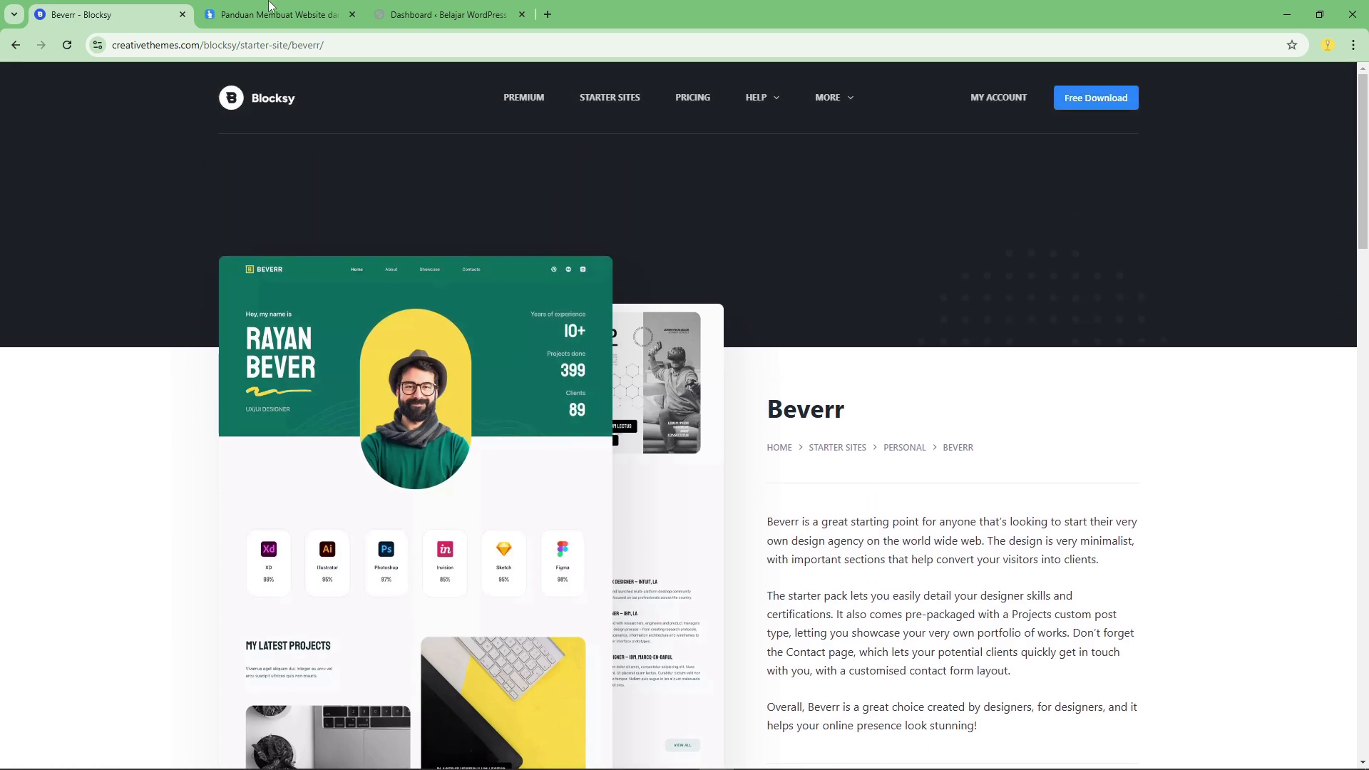
Switch to the website-building tutorial site and look over the company profile course in its Kursus section.
click(268, 4)
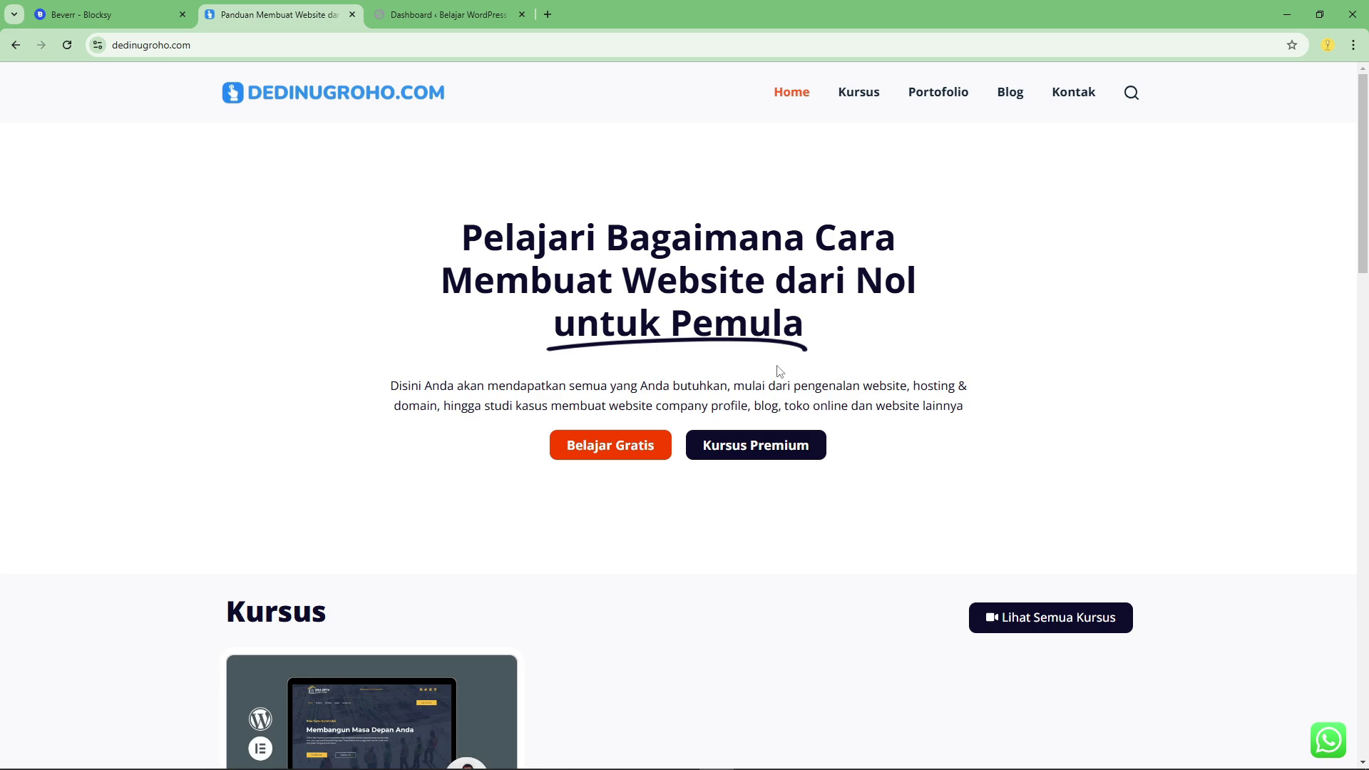
scroll(576, 325, down, 4)
scroll(642, 376, up, 2)
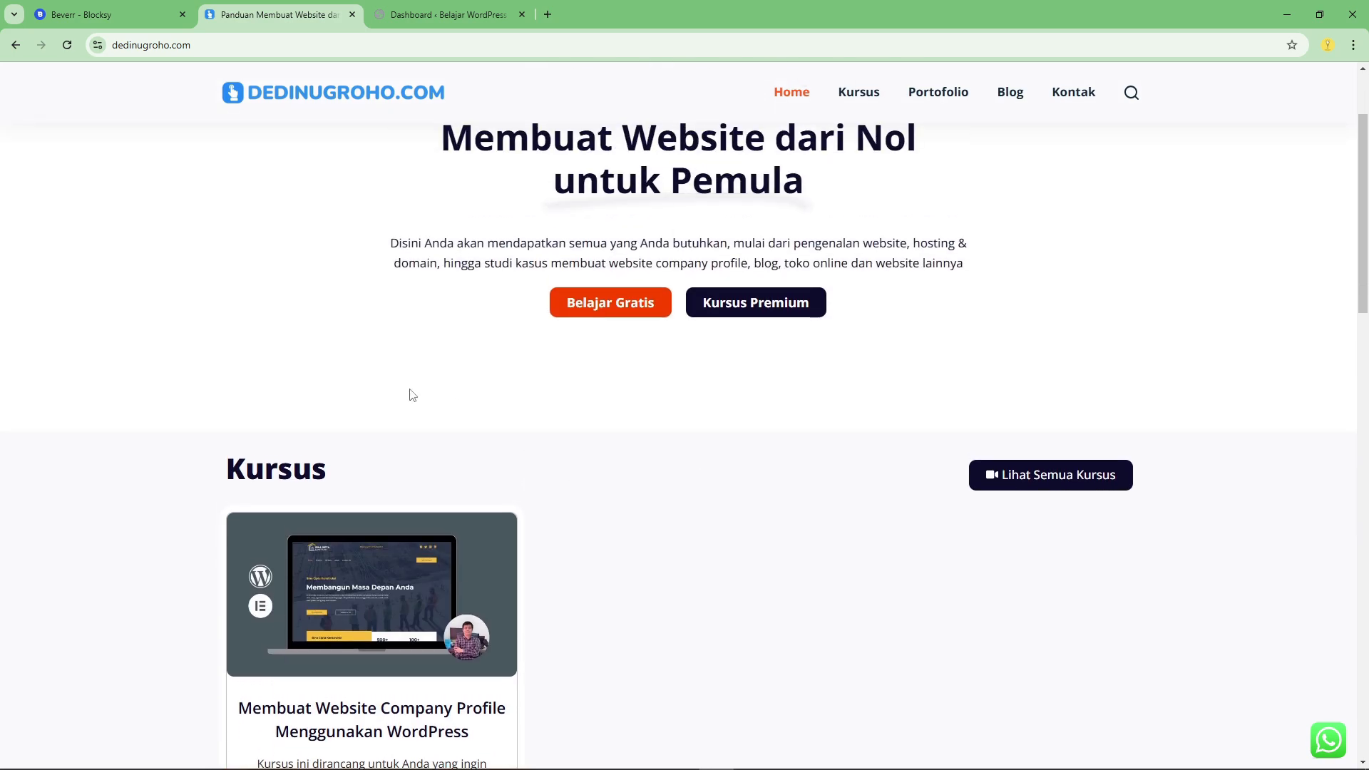
scroll(458, 407, down, 5)
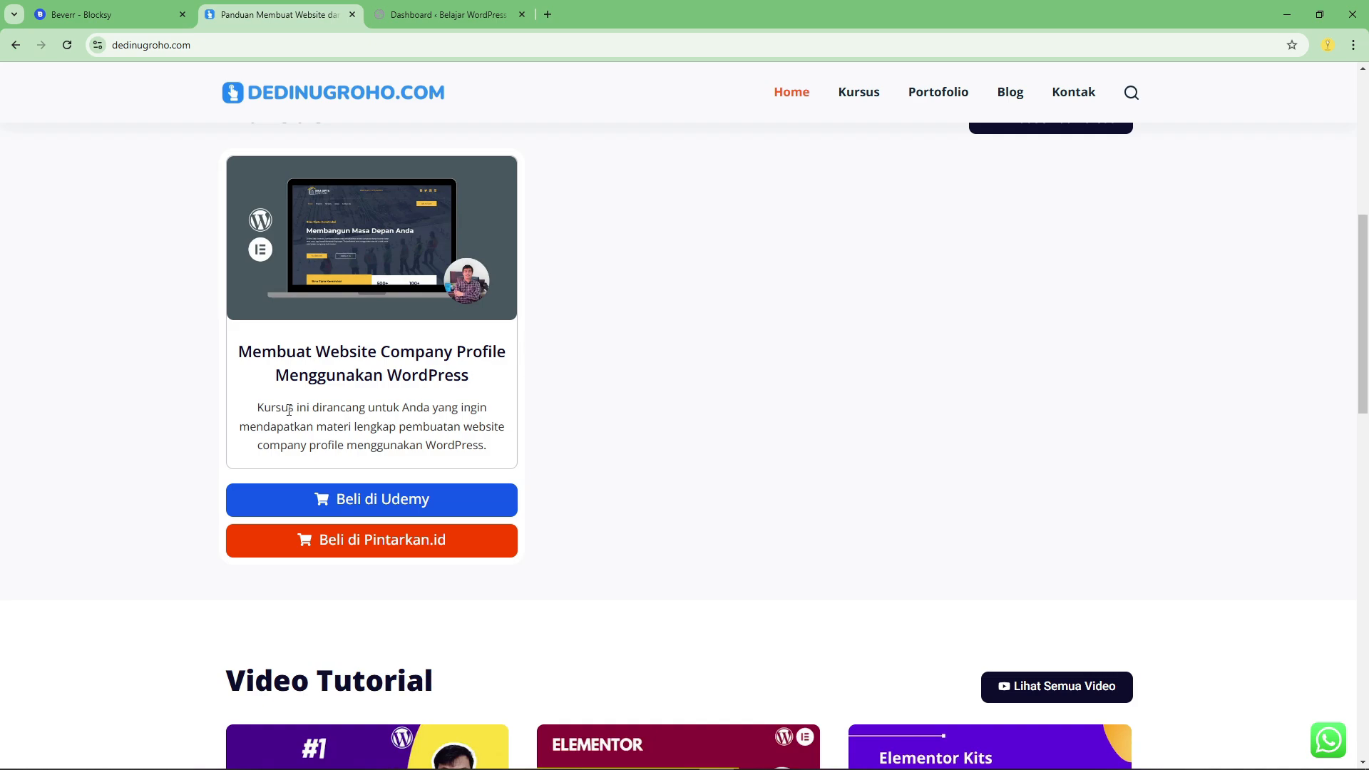
scroll(340, 422, up, 2)
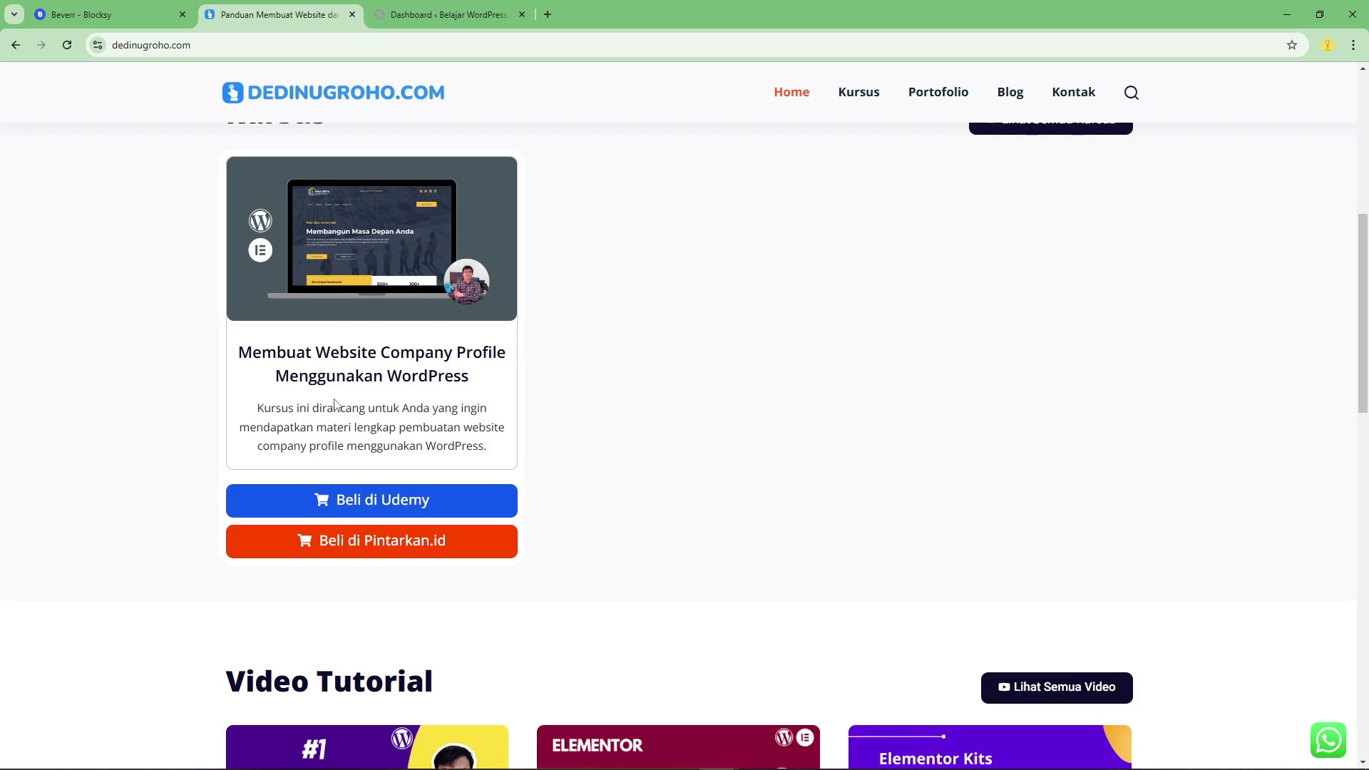
scroll(402, 404, down, 2)
scroll(342, 388, up, 2)
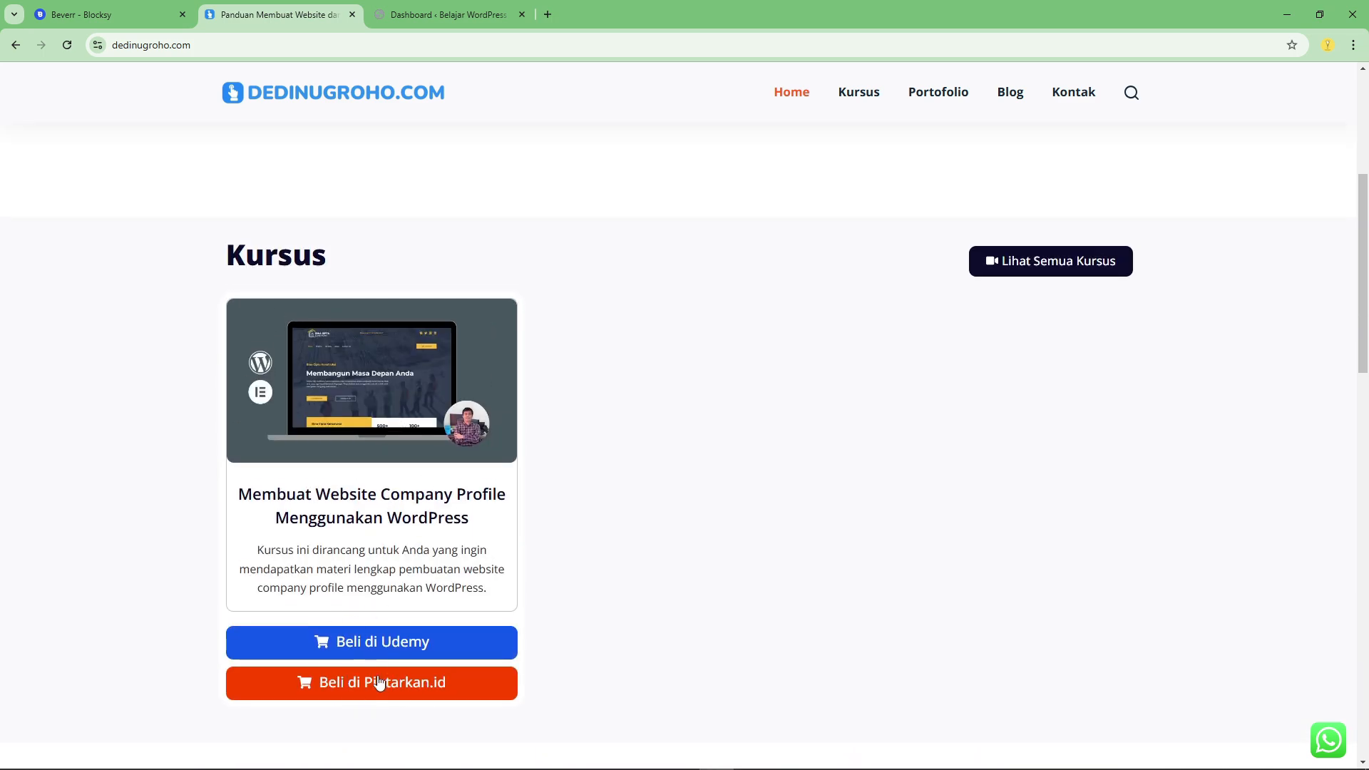
Open the company profile course's sales pages on Udemy and Pintarkan.id, and check its price on Pintarkan.id.
click(365, 641)
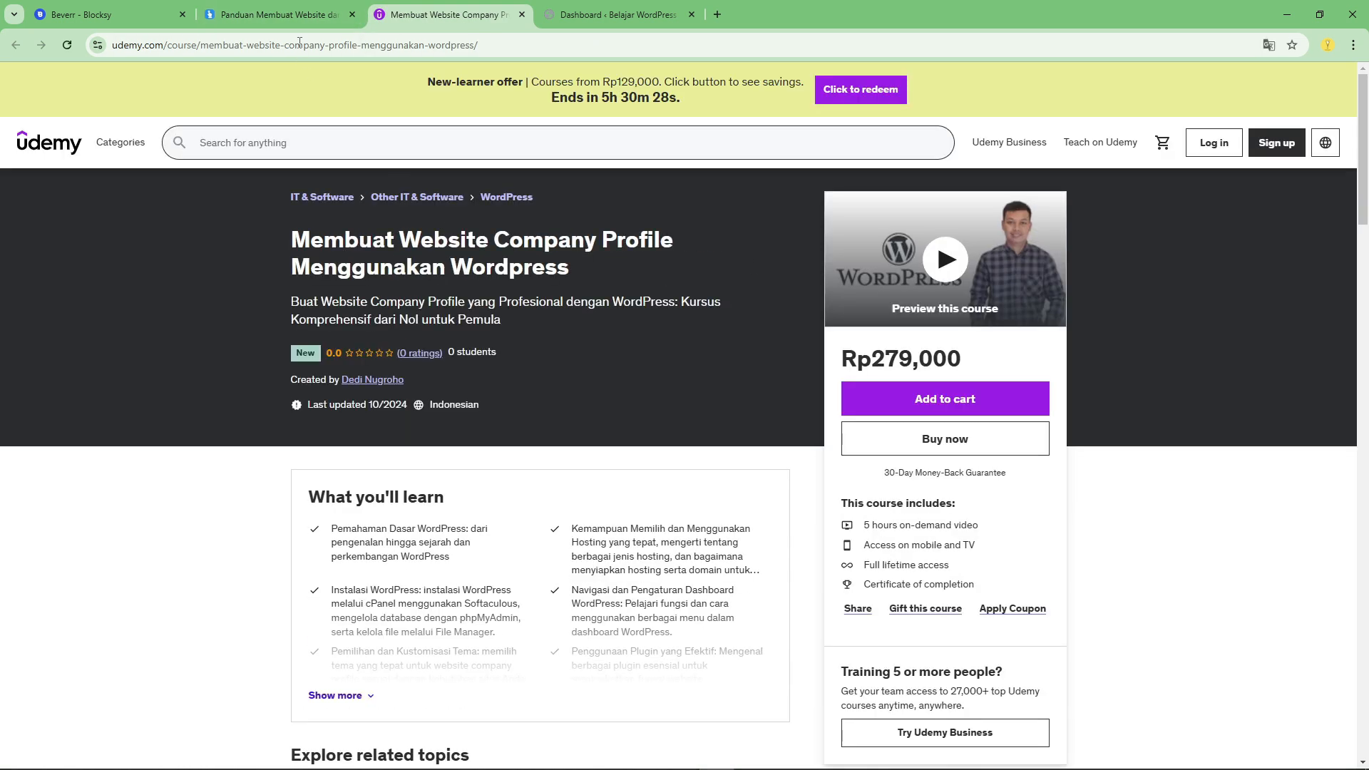
click(293, 12)
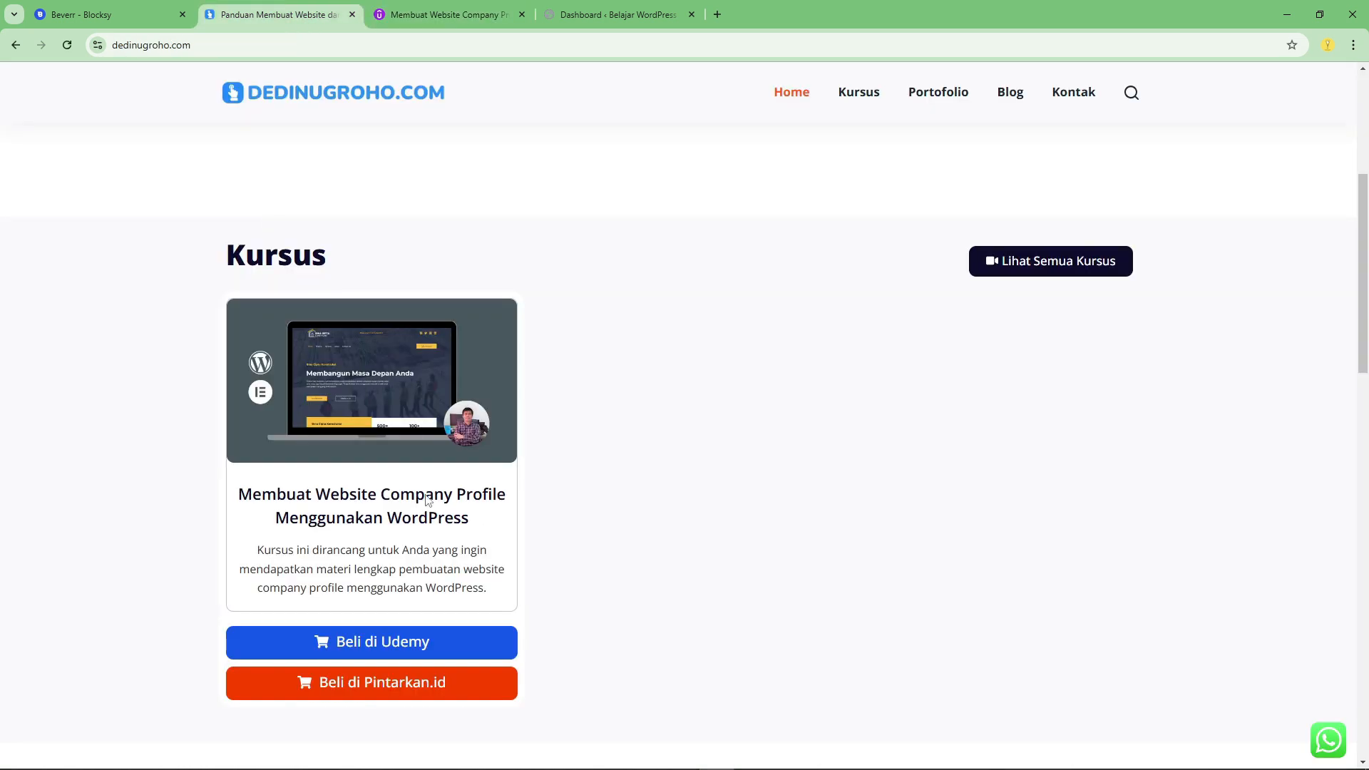
click(336, 685)
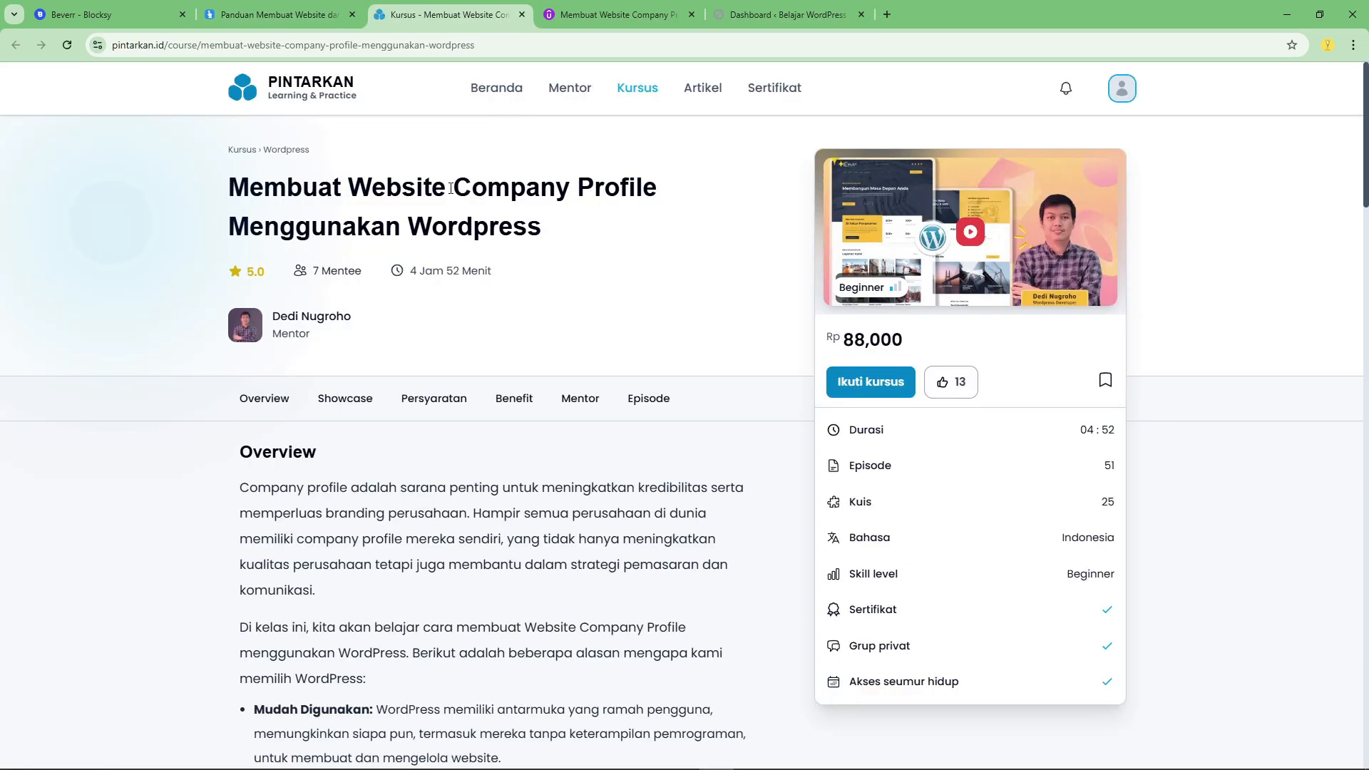
drag(844, 340, 909, 352)
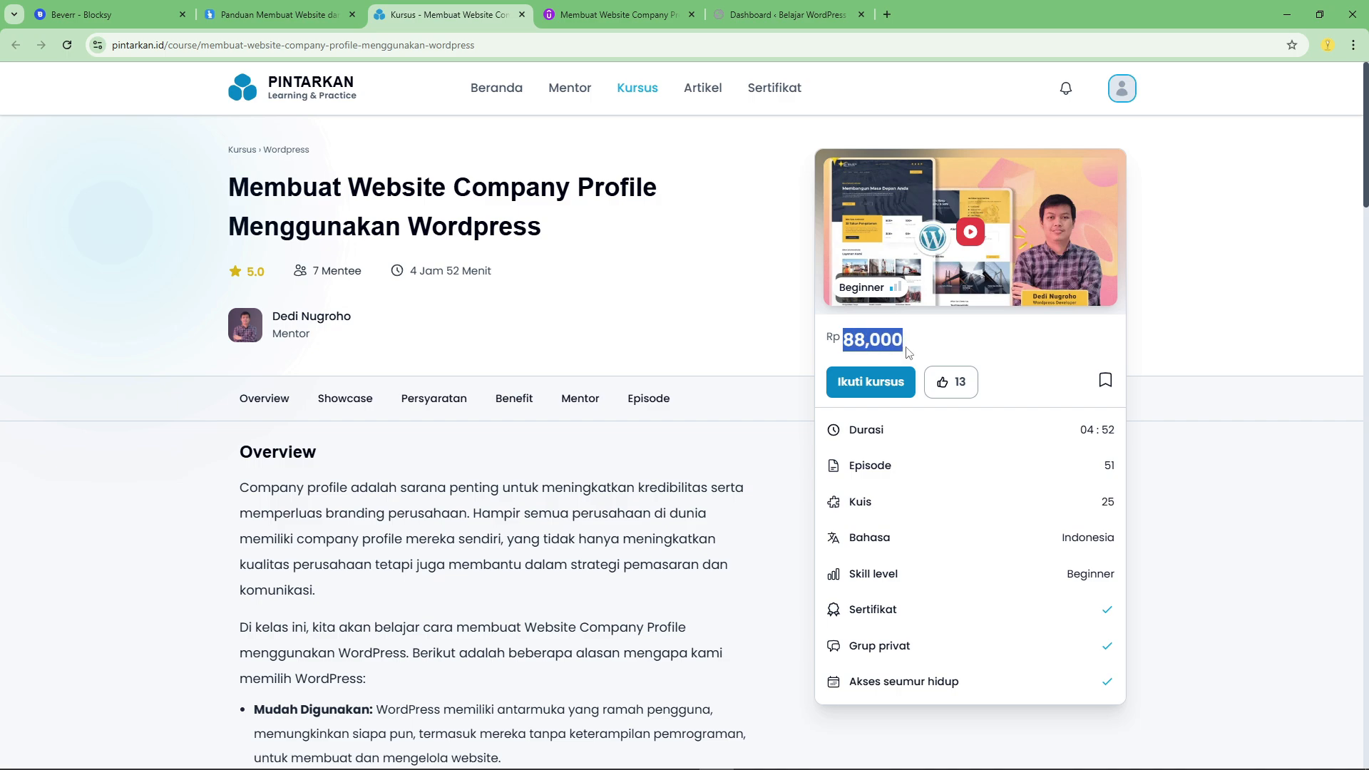
click(853, 344)
drag(849, 343, 904, 342)
click(900, 341)
Check the course's price on Udemy and read the new-learner offer.
click(586, 7)
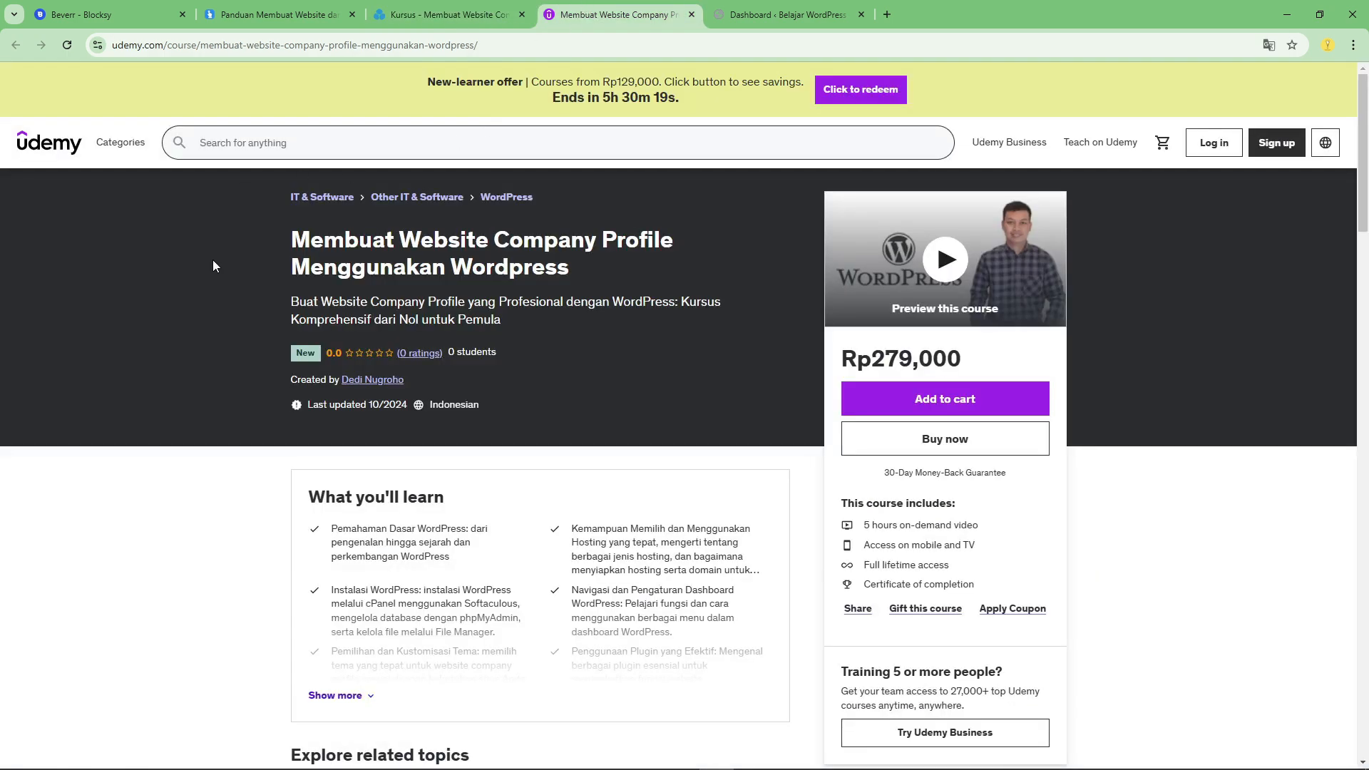
drag(877, 358, 977, 368)
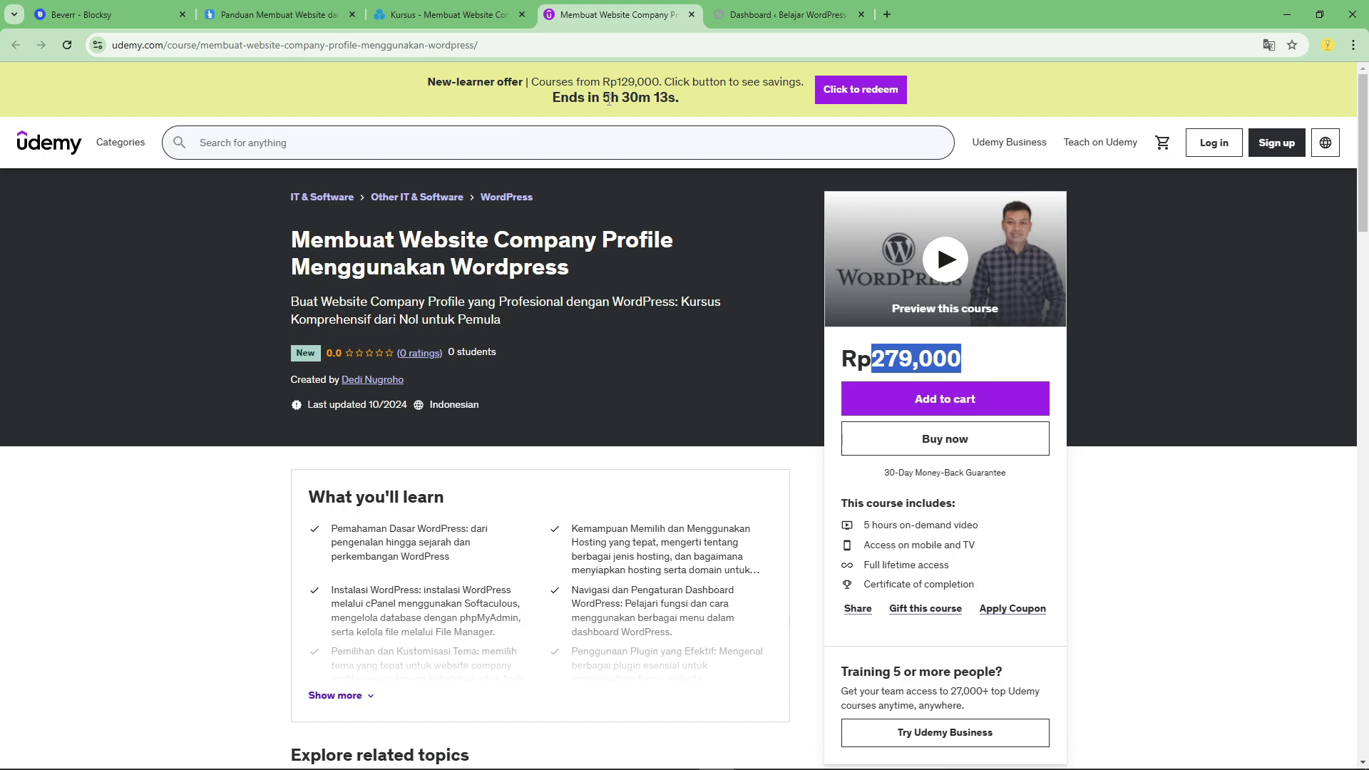
click(559, 93)
drag(429, 78, 684, 101)
click(645, 90)
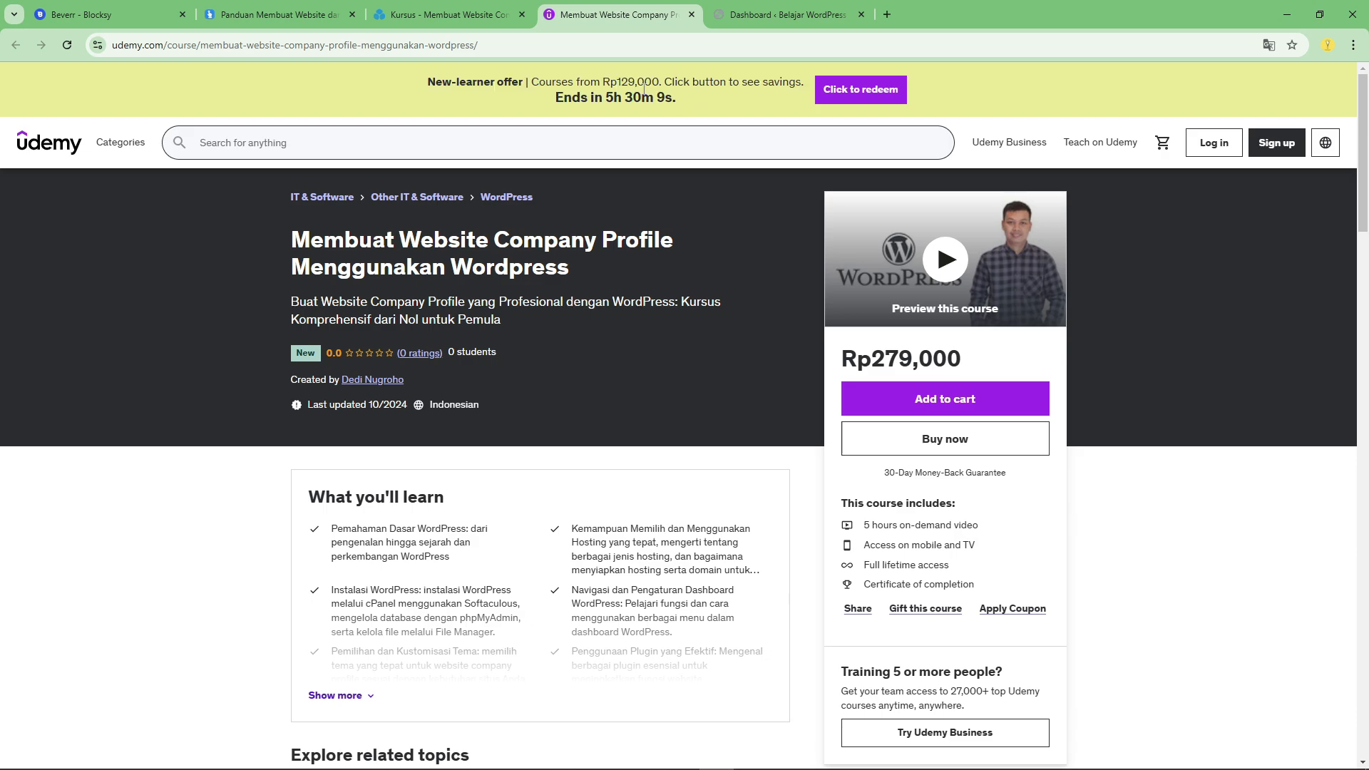
drag(633, 83, 660, 83)
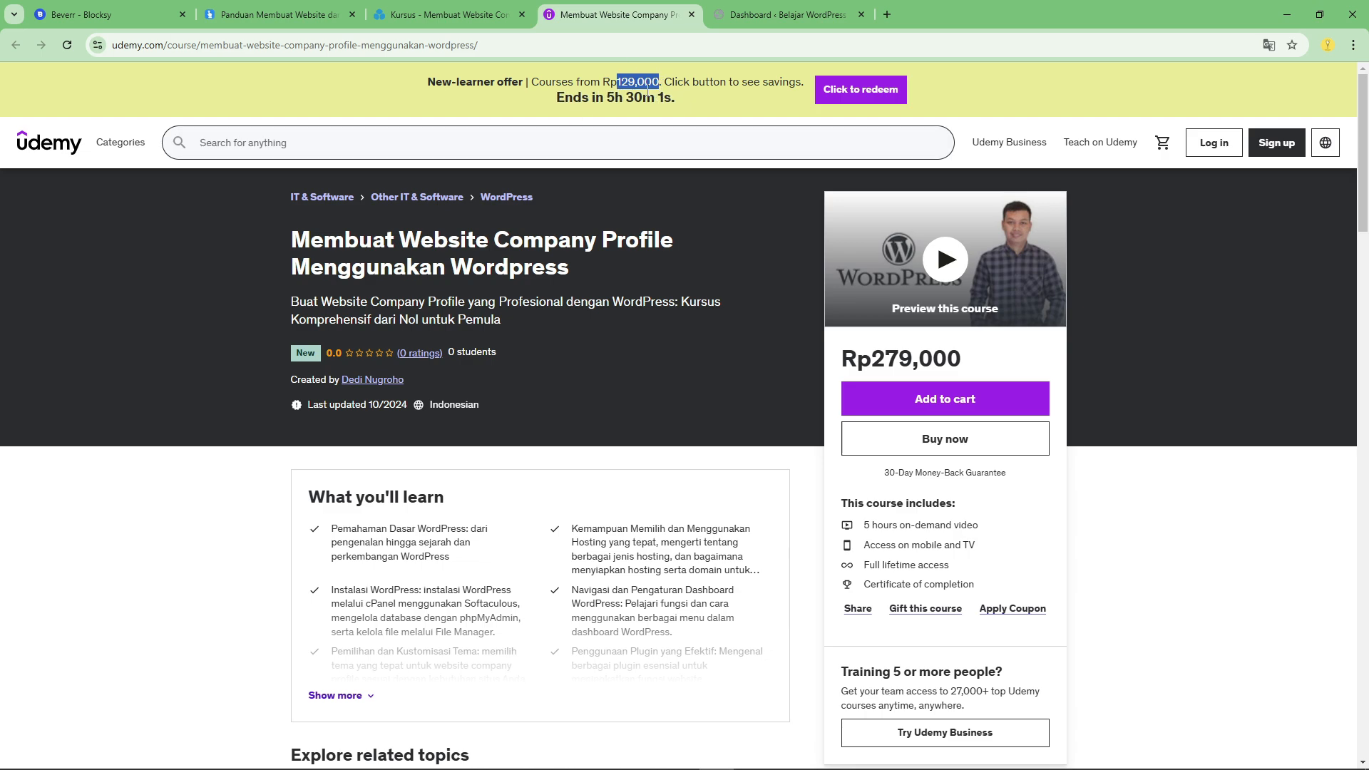
Close the Udemy and Pintarkan.id course pages and look over the tutorial site's Video Tutorial and Blog sections.
click(691, 14)
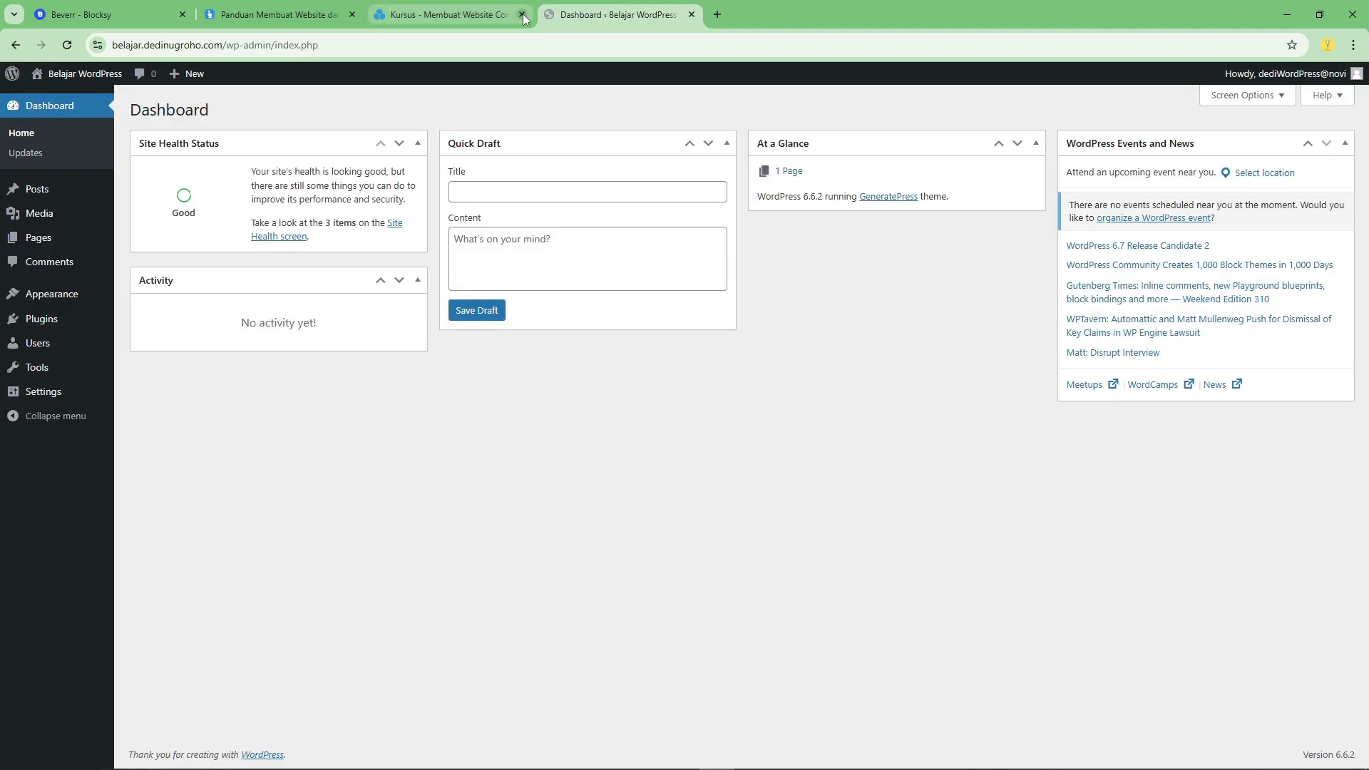
click(523, 15)
click(283, 5)
scroll(452, 456, down, 9)
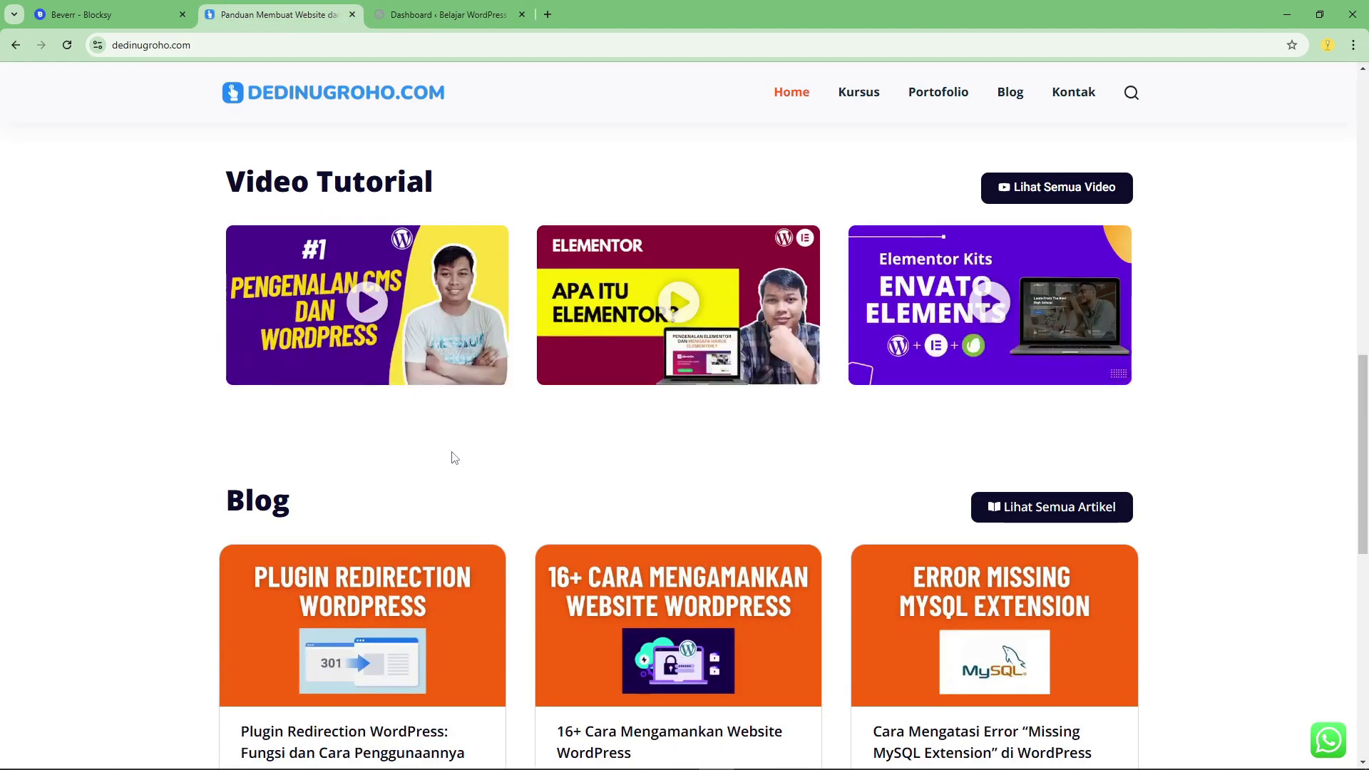
scroll(455, 457, down, 7)
scroll(456, 456, up, 15)
scroll(455, 451, up, 4)
From the WordPress dashboard, open the live Belajar WordPress site in a new tab and view its front page.
click(442, 14)
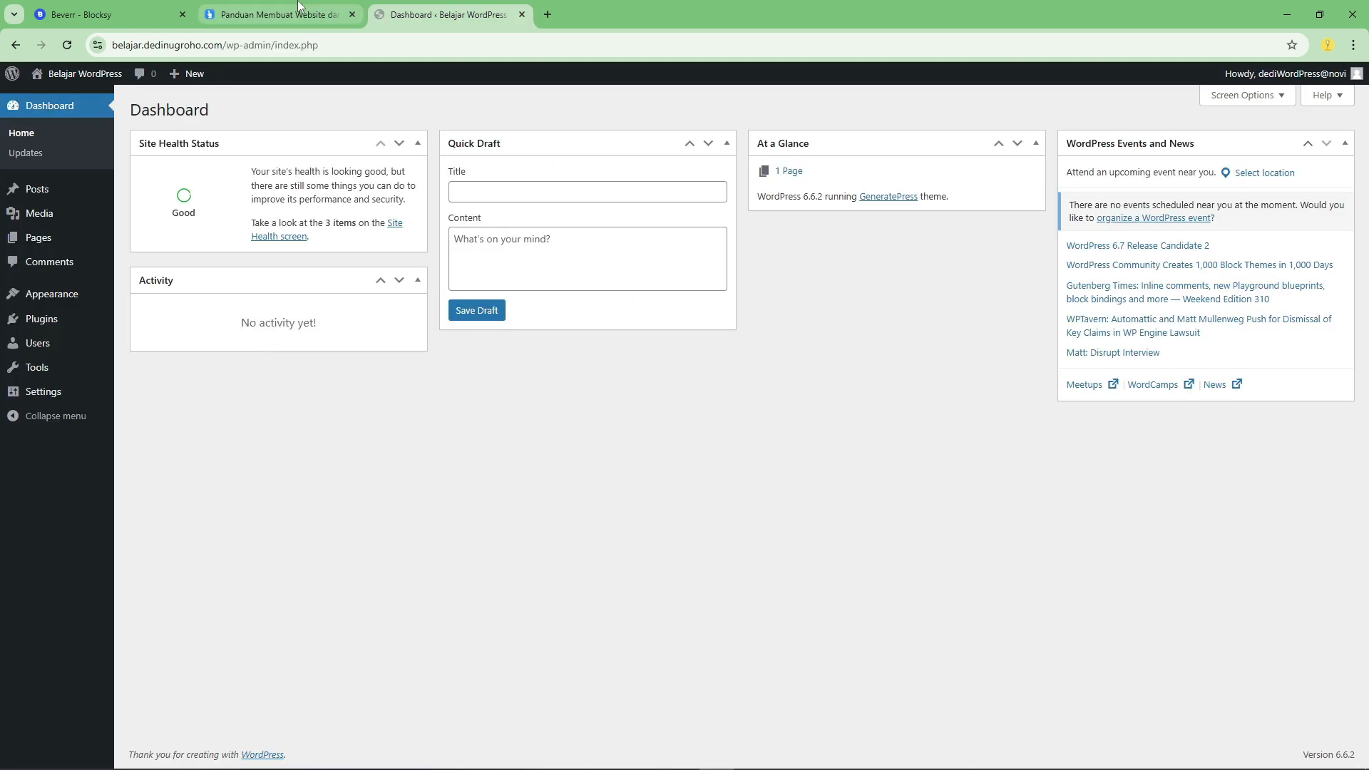
right_click(47, 94)
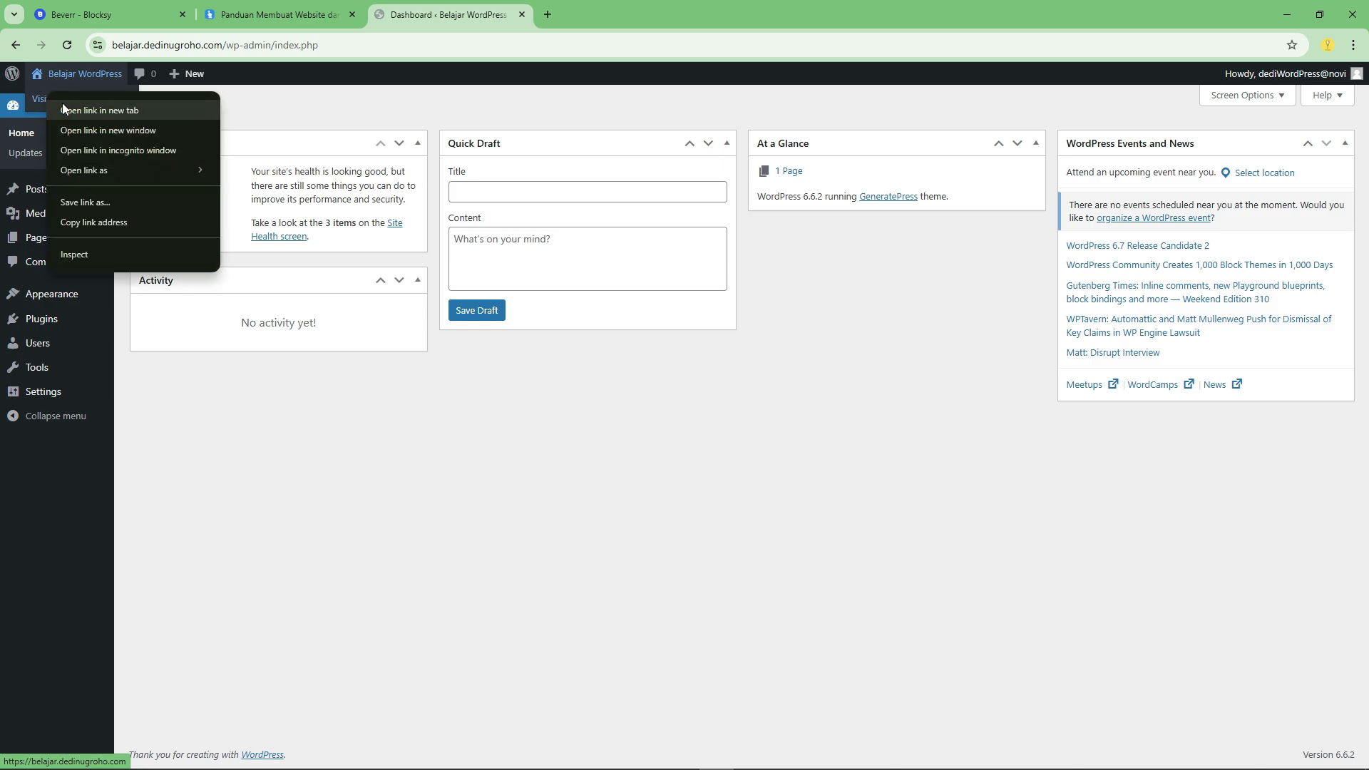
click(62, 105)
click(605, 7)
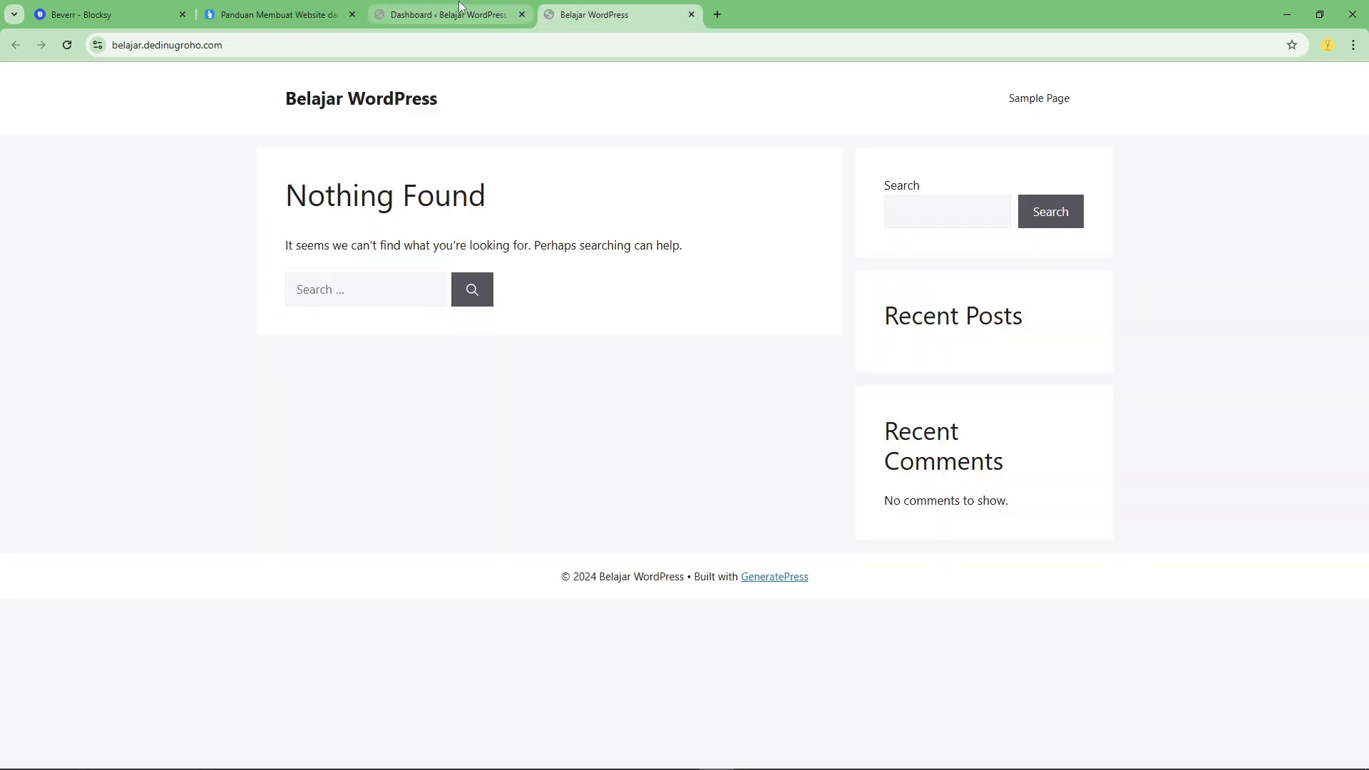
Return to the WordPress dashboard and open the Add Themes page from the theme management area.
click(460, 7)
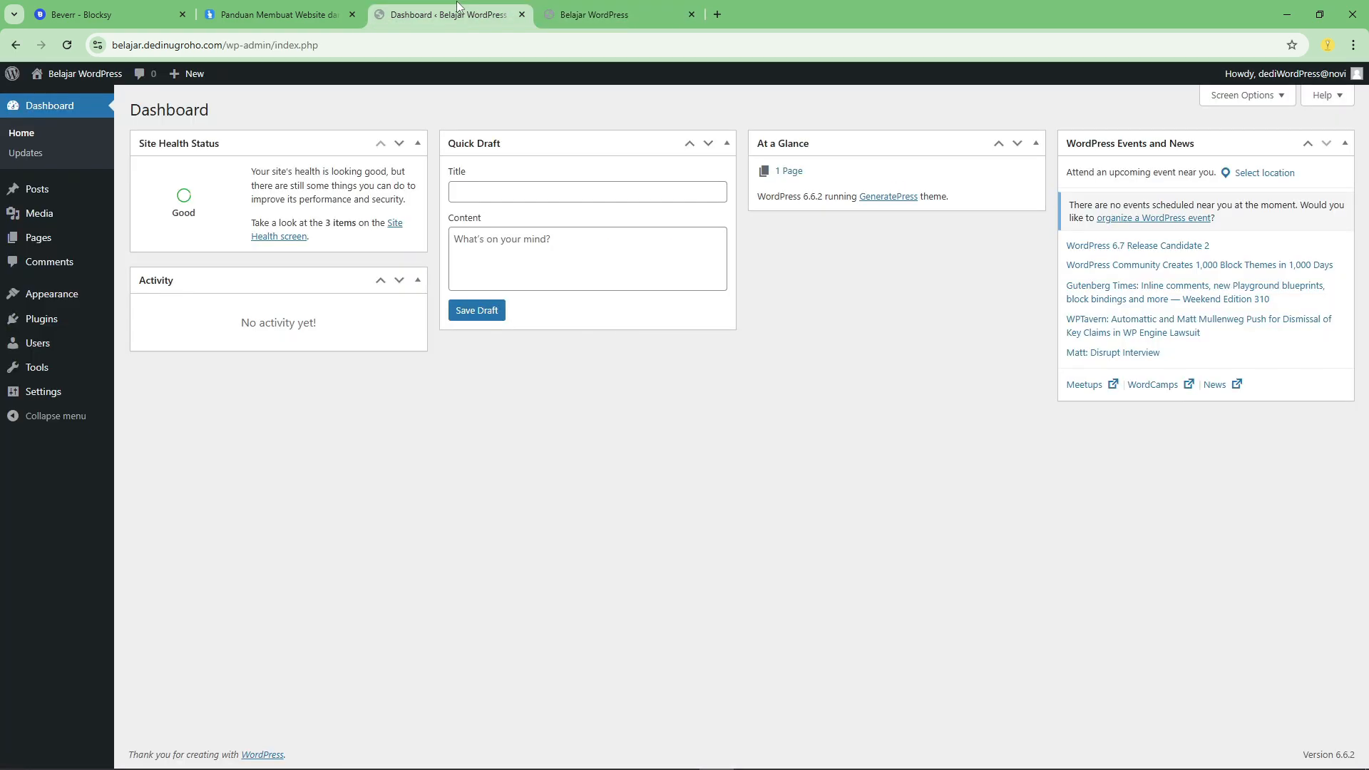
click(51, 292)
click(61, 3)
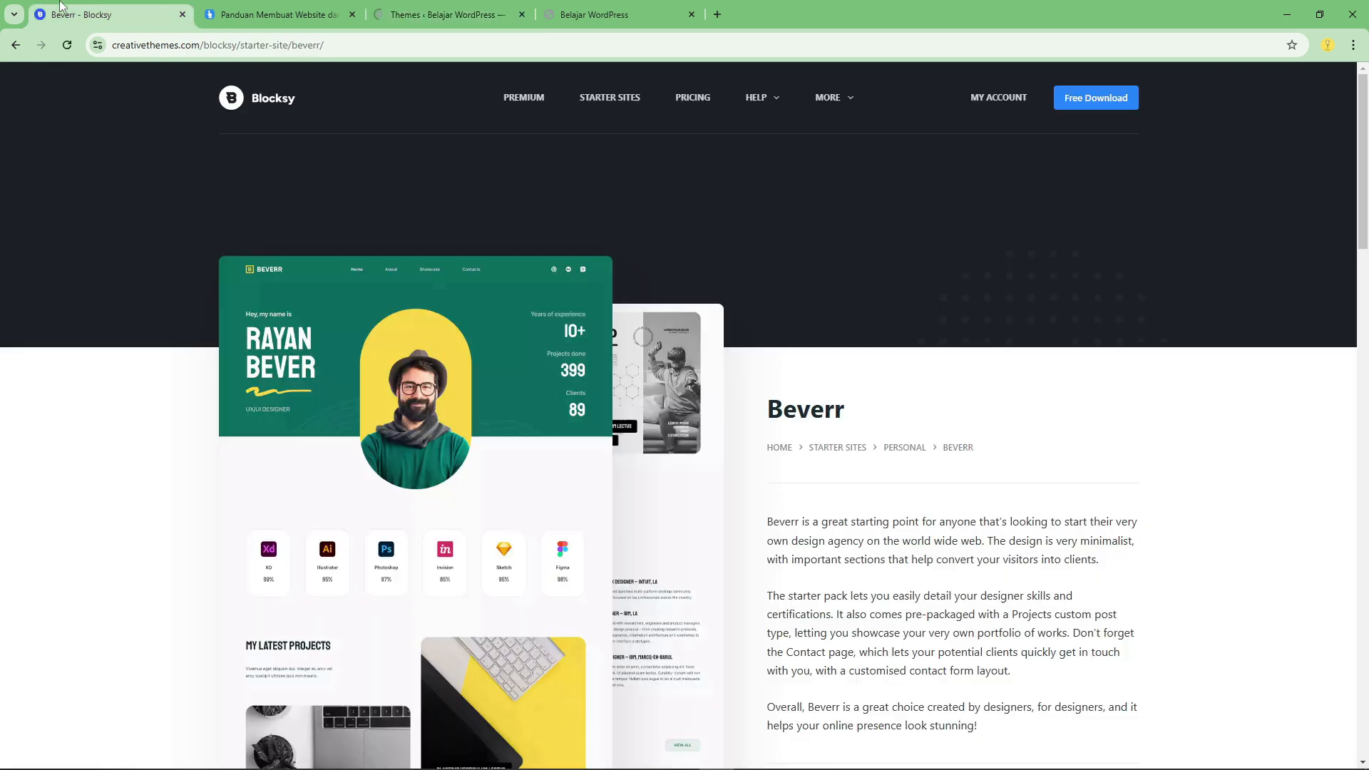
click(445, 14)
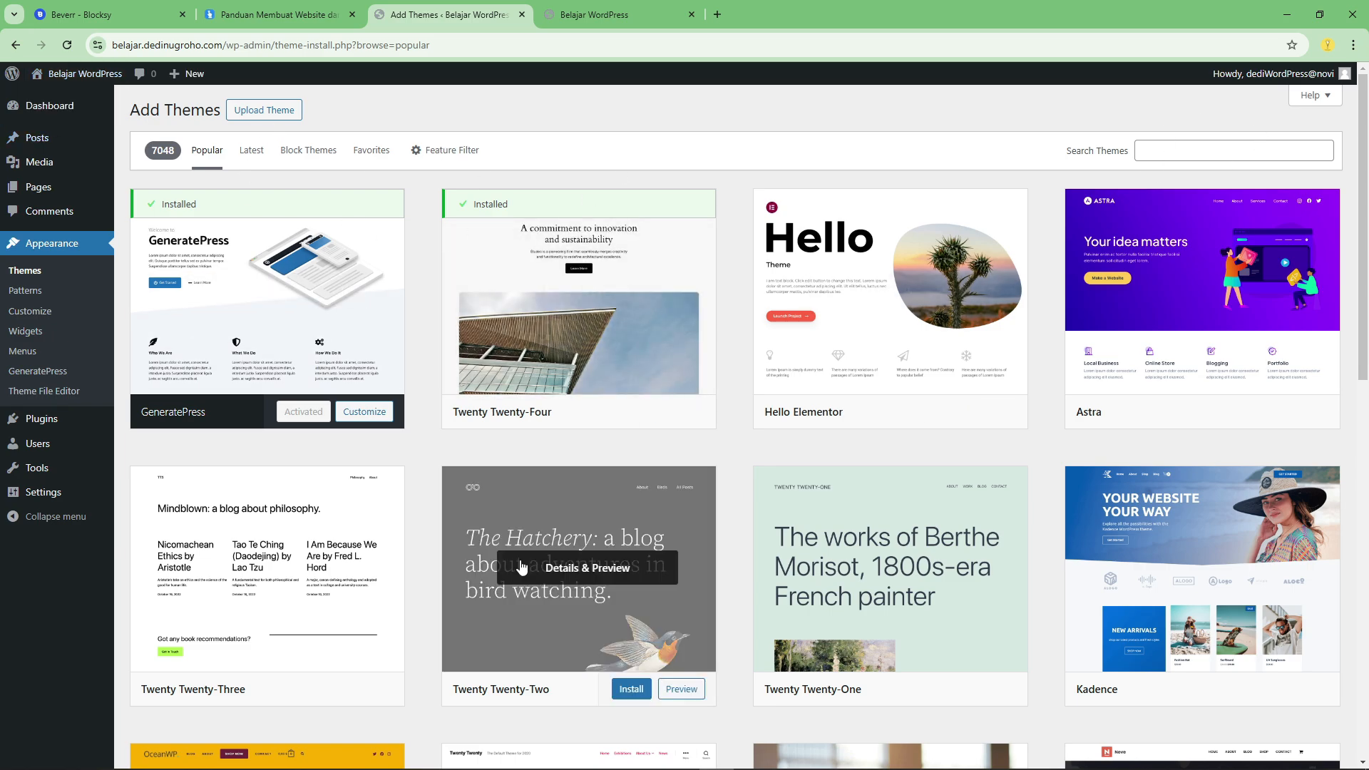
Search the WordPress theme directory for "blocksy".
scroll(526, 565, down, 10)
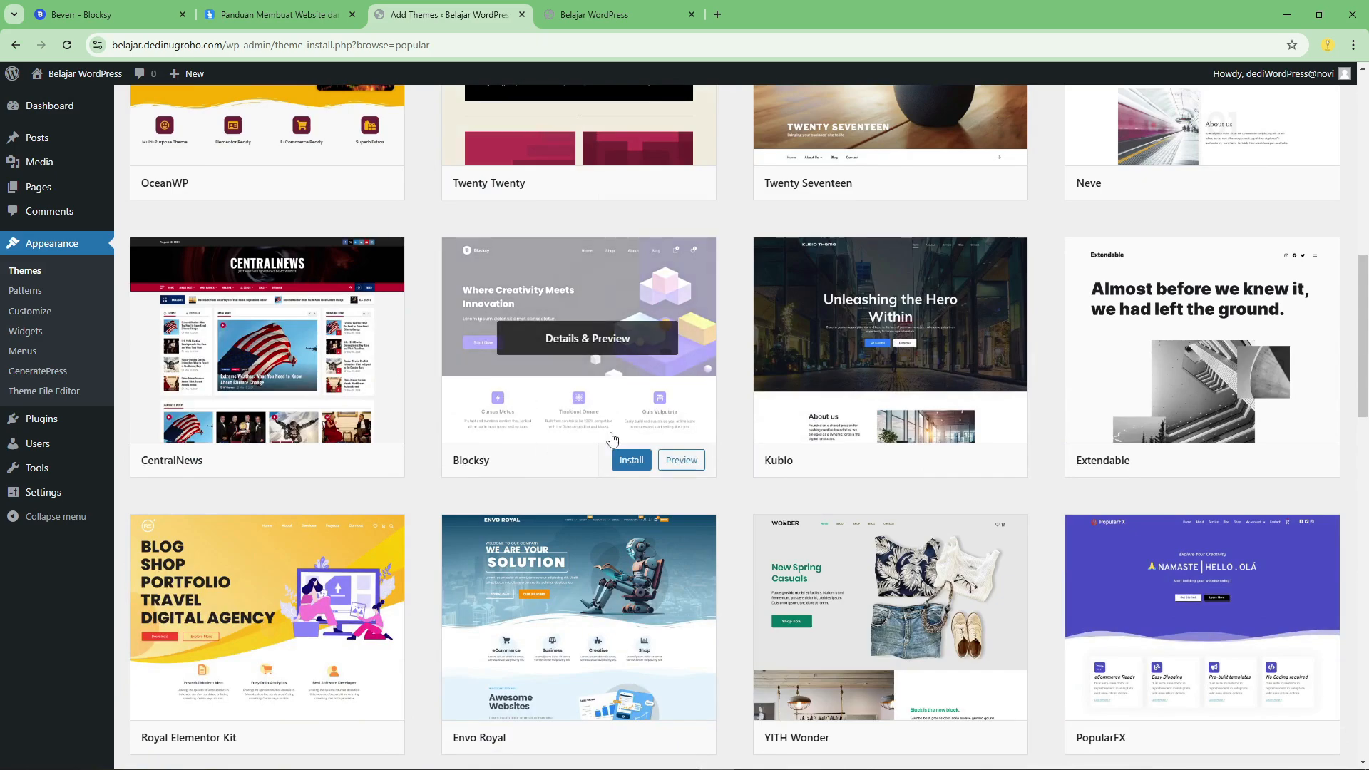
scroll(784, 471, up, 10)
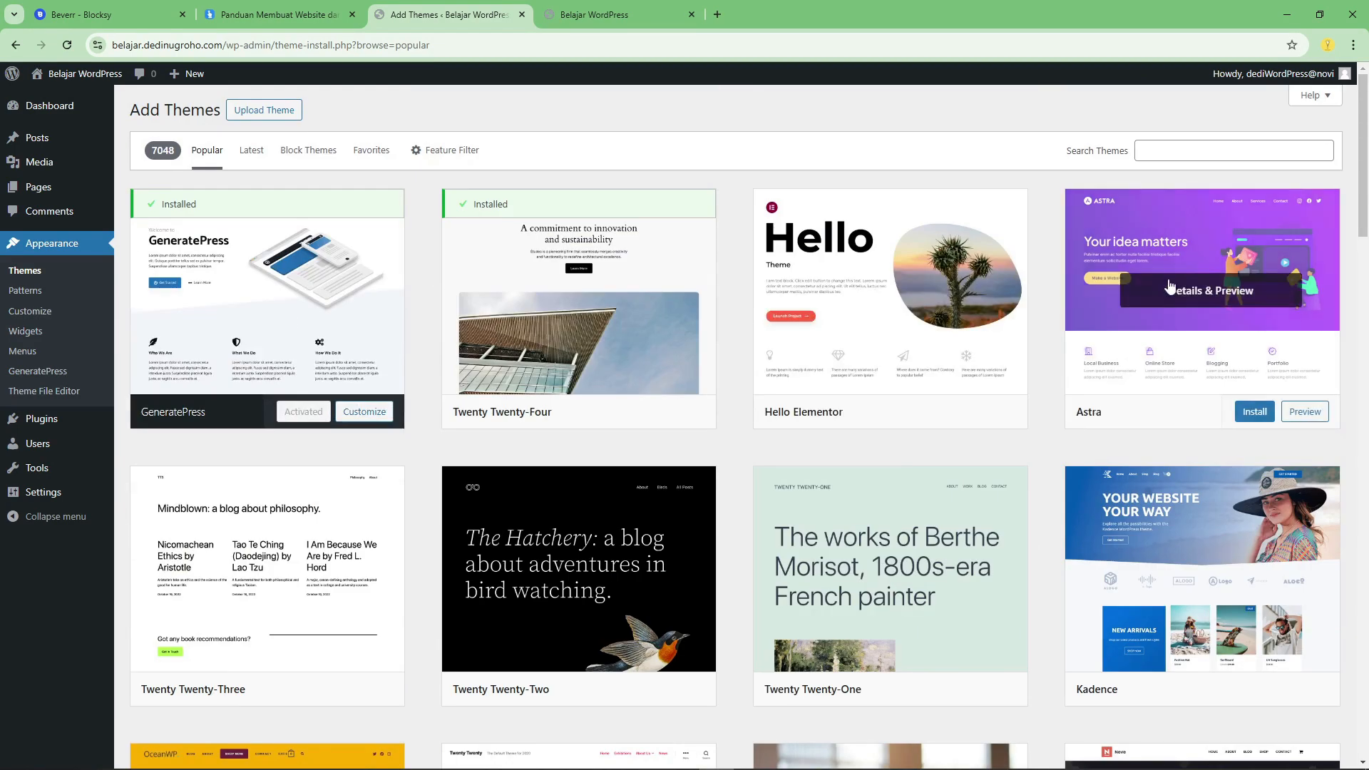
click(1136, 154)
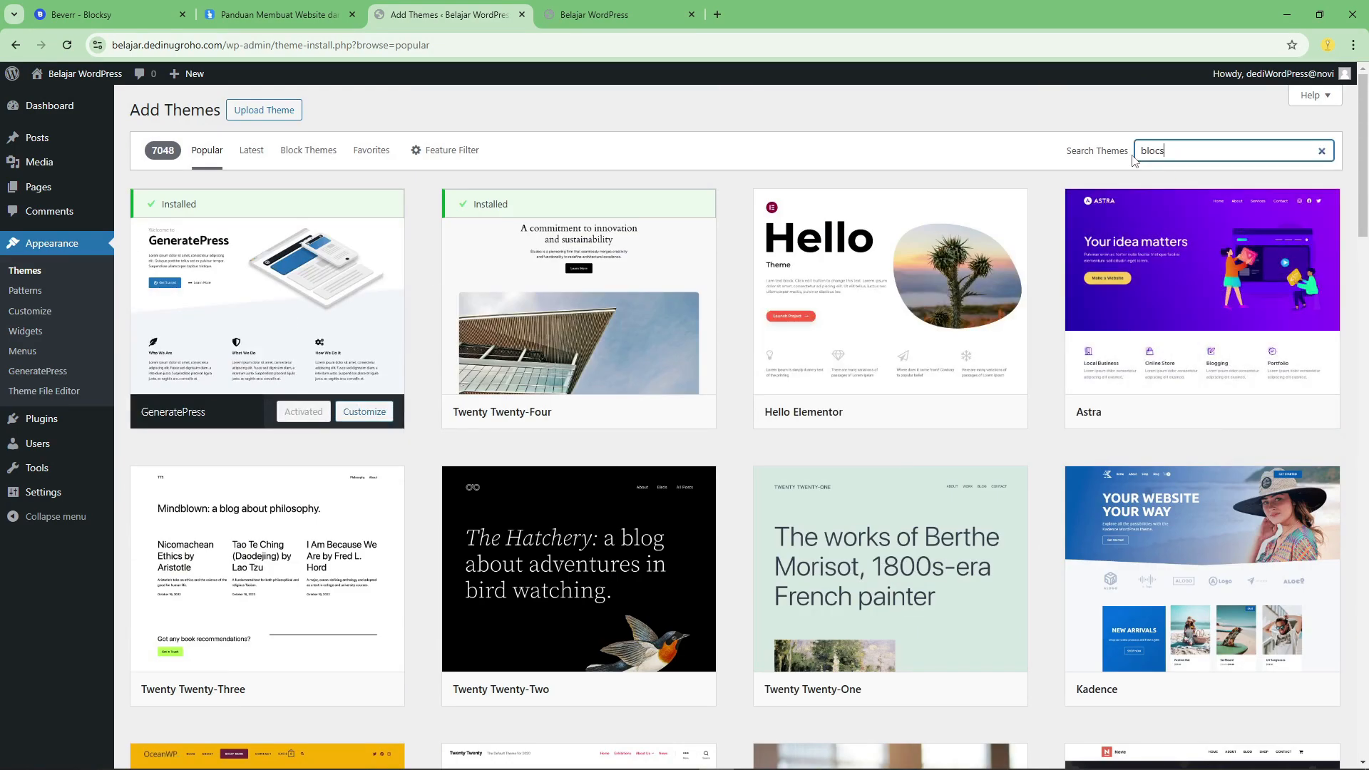
text(blocksy)
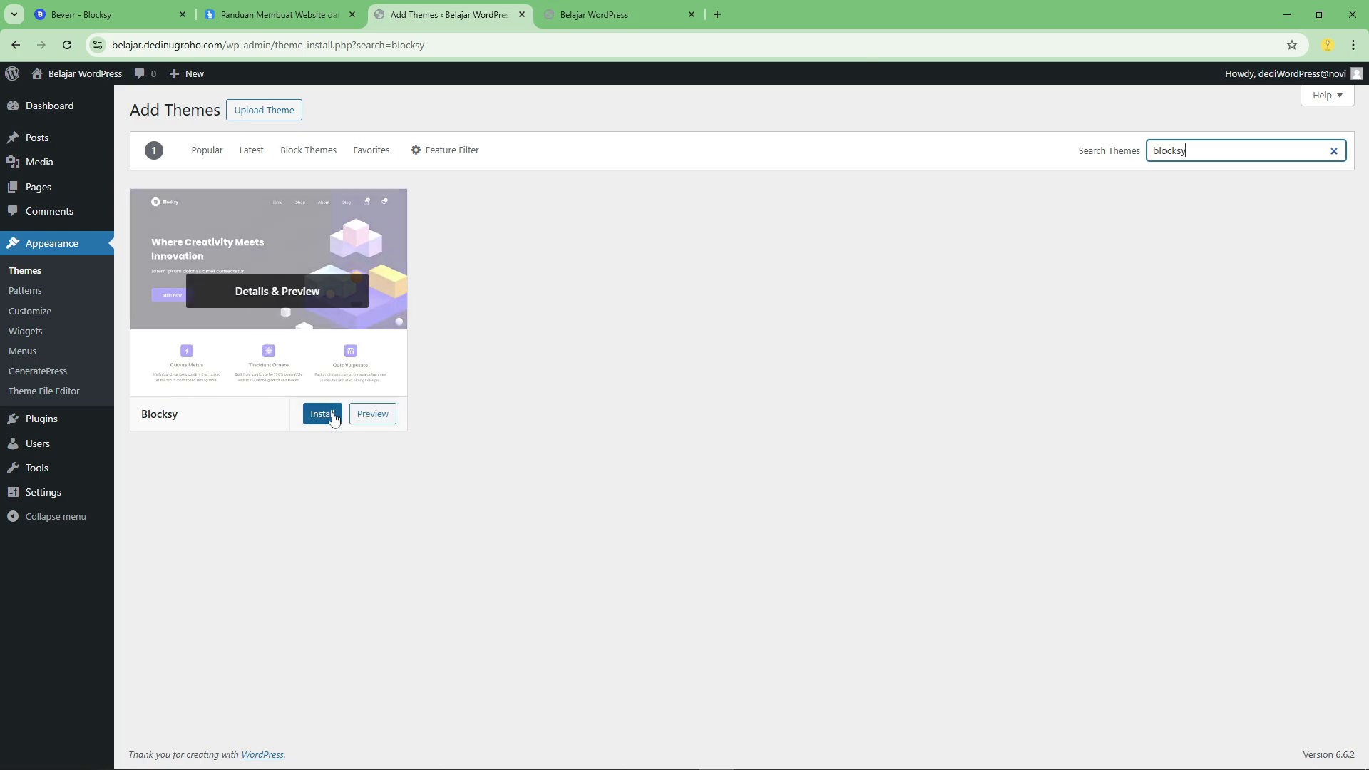
Install the Blocksy theme from the theme search results.
click(319, 415)
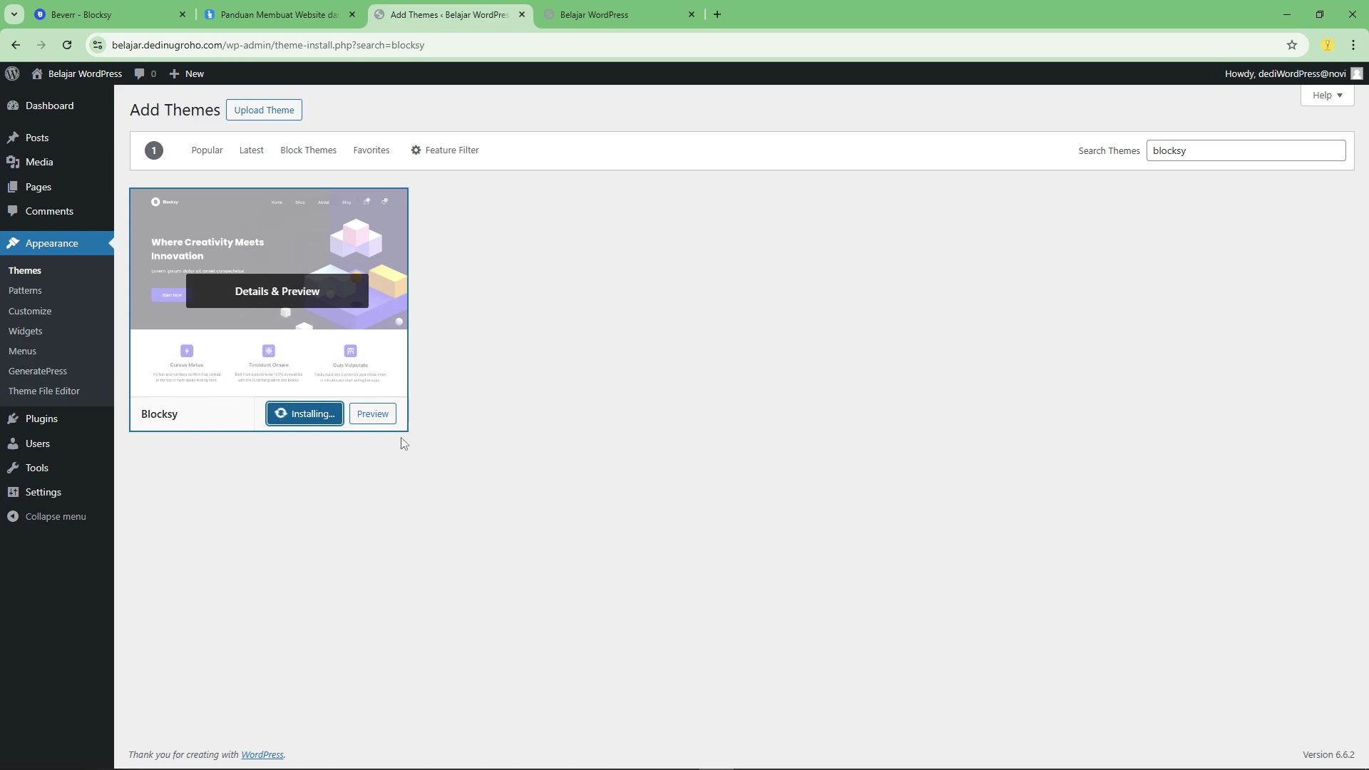
Look over the Beverr starter template page on the Blocksy website, including its feature list, Quick Look previews and related templates.
click(54, 6)
scroll(755, 465, down, 10)
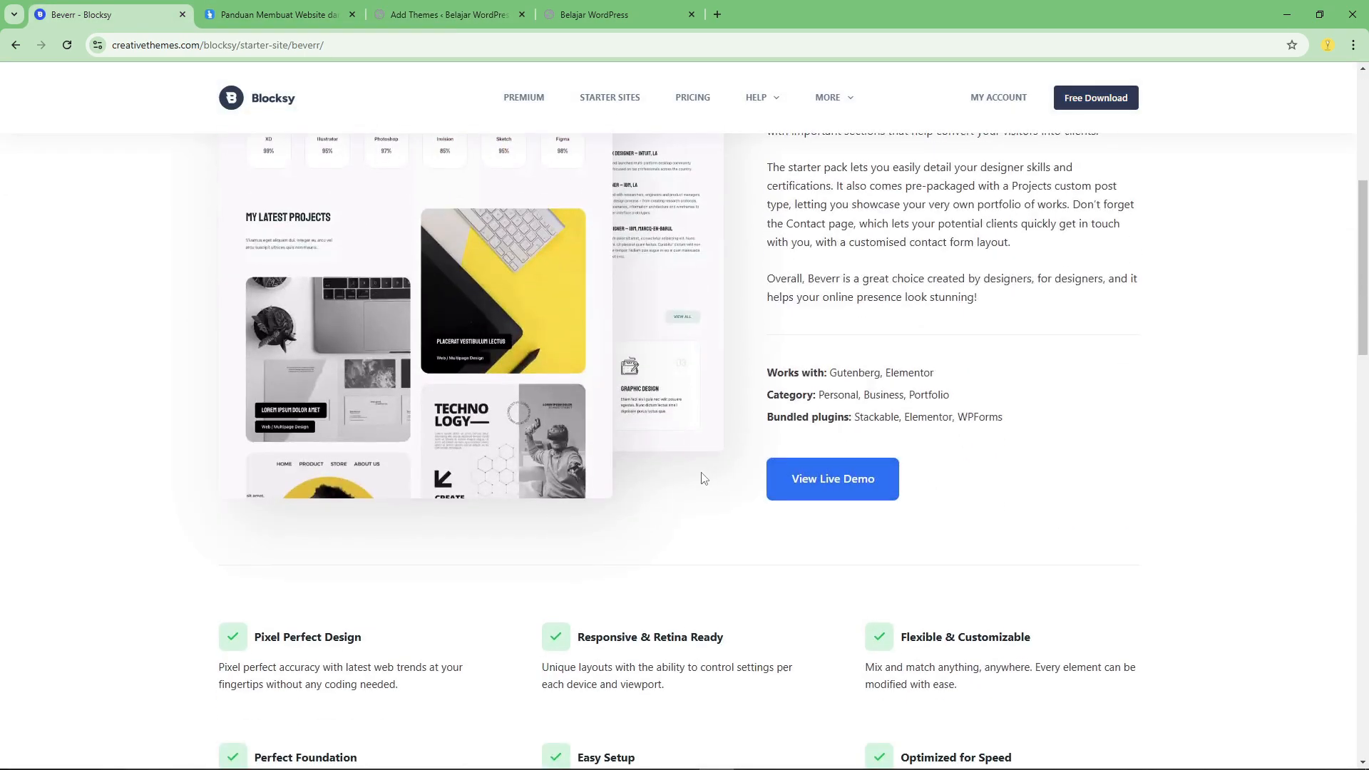
scroll(649, 435, down, 3)
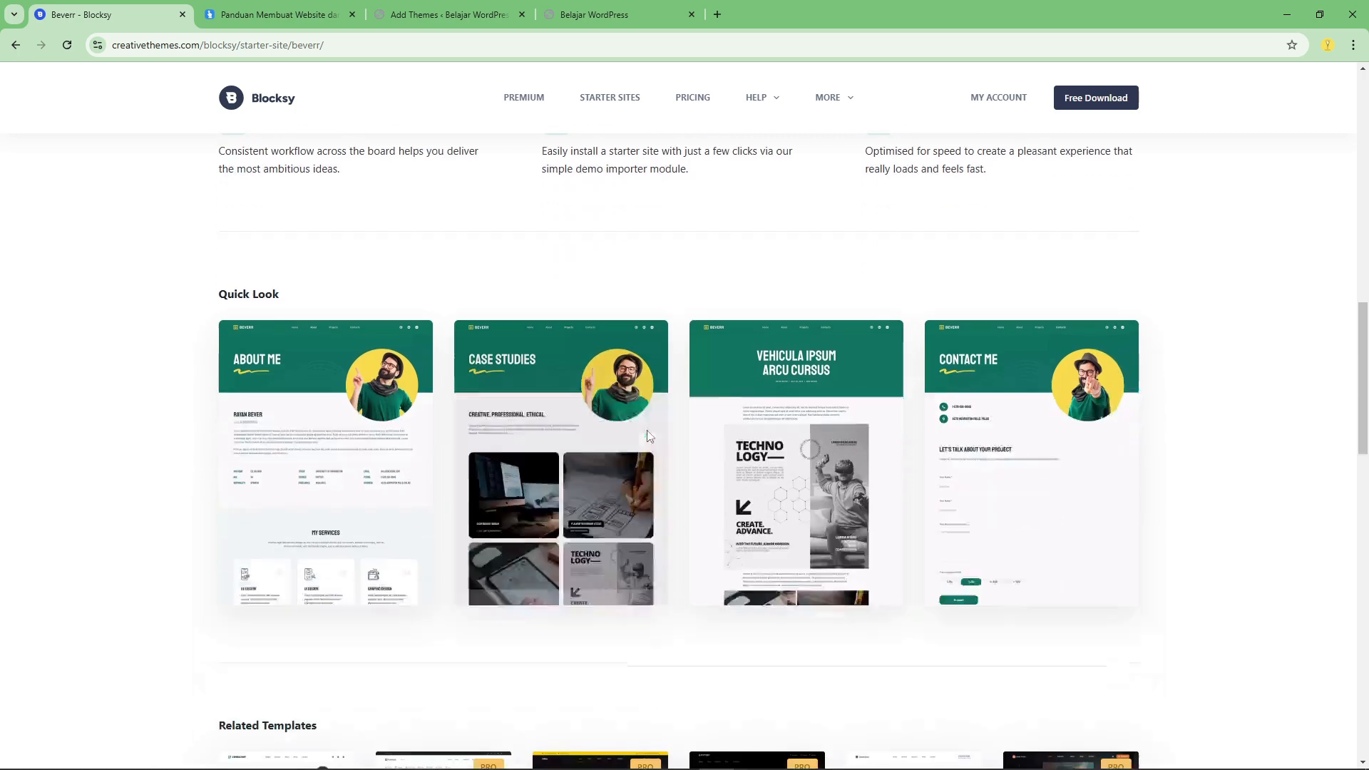
scroll(596, 497, down, 3)
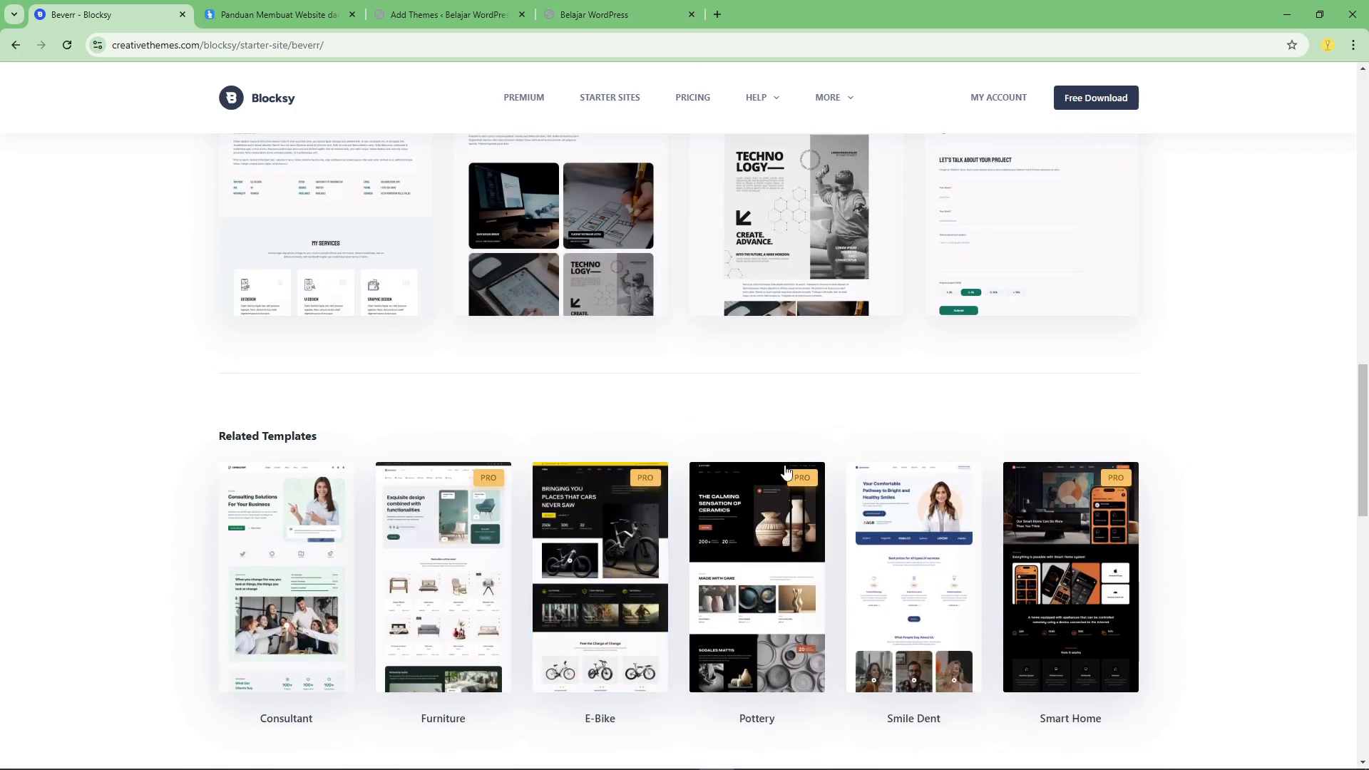
scroll(789, 506, up, 12)
scroll(789, 522, down, 5)
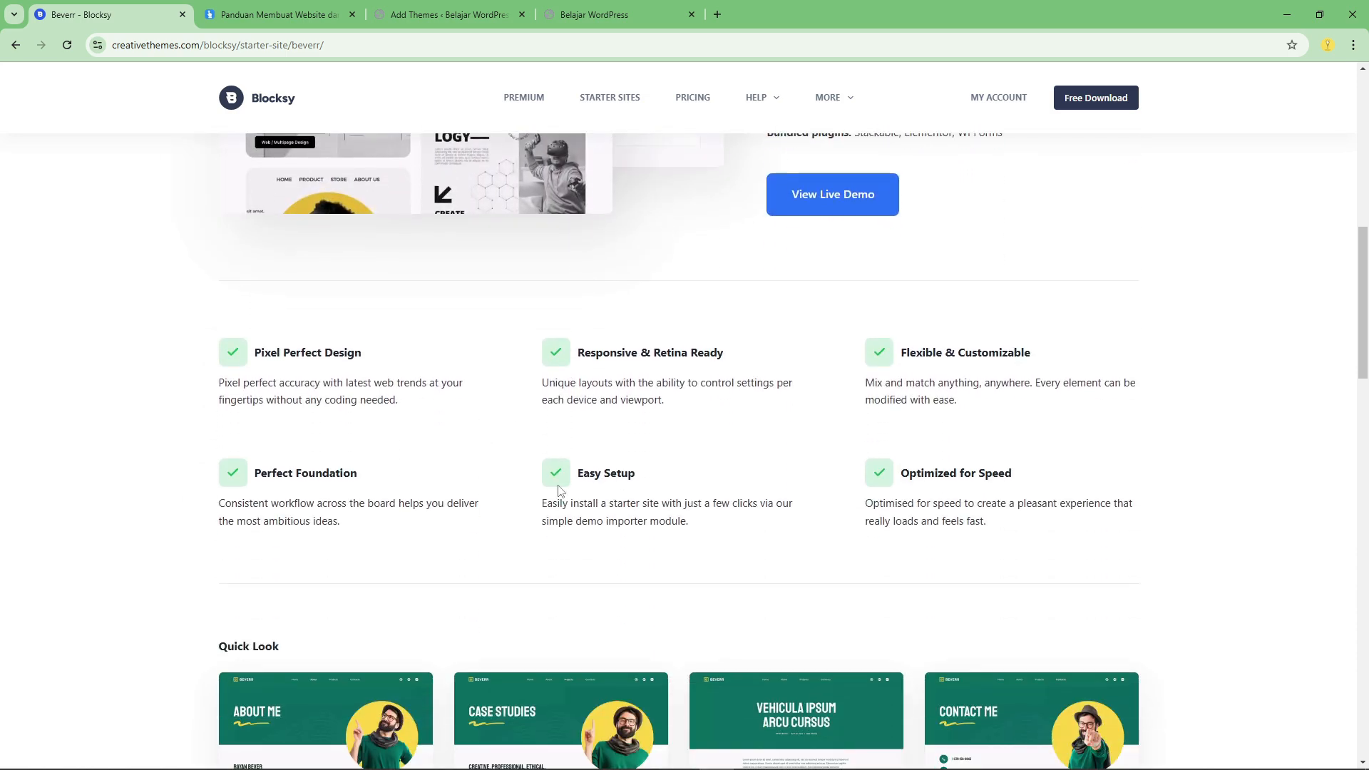
drag(902, 480, 1010, 481)
click(969, 481)
scroll(988, 503, up, 10)
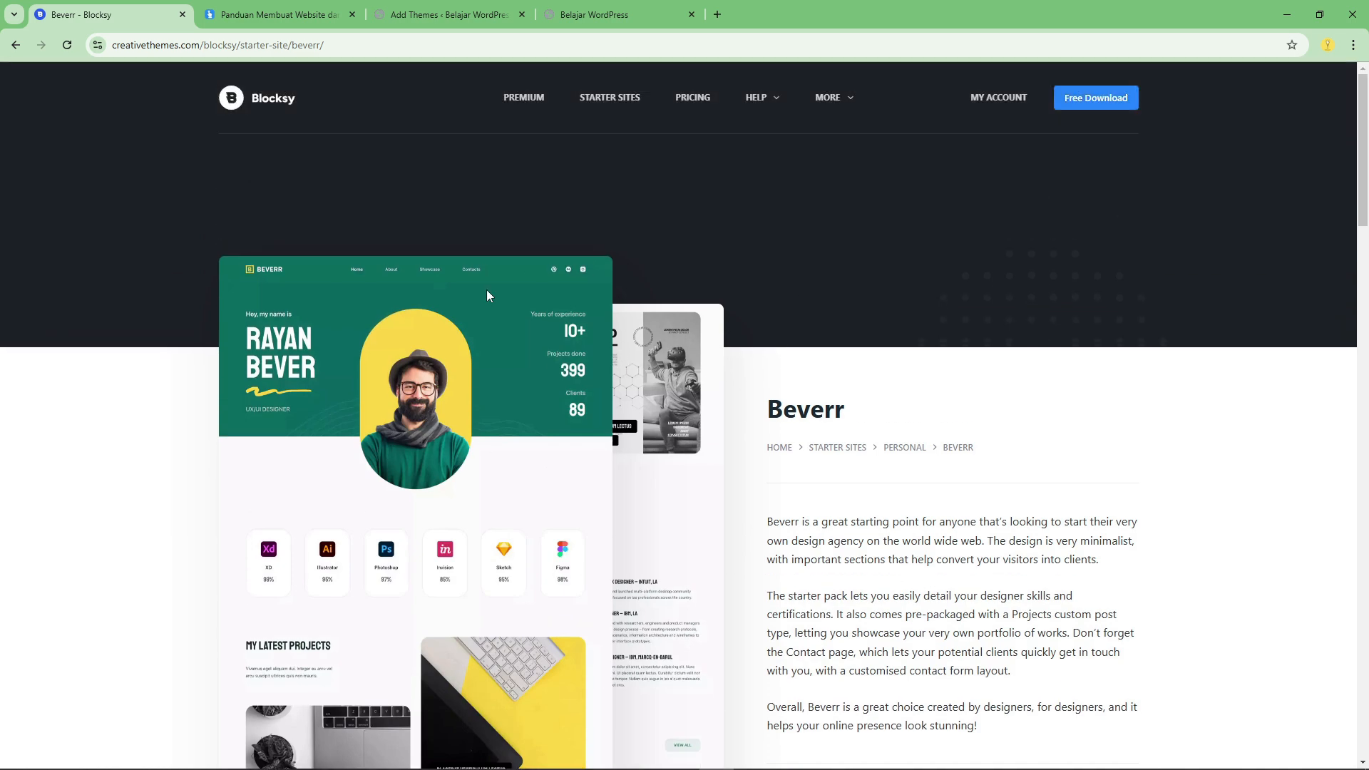
Return to the Add Themes page, activate the Blocksy theme, and install and activate the recommended Blocksy Companion plugin.
click(449, 14)
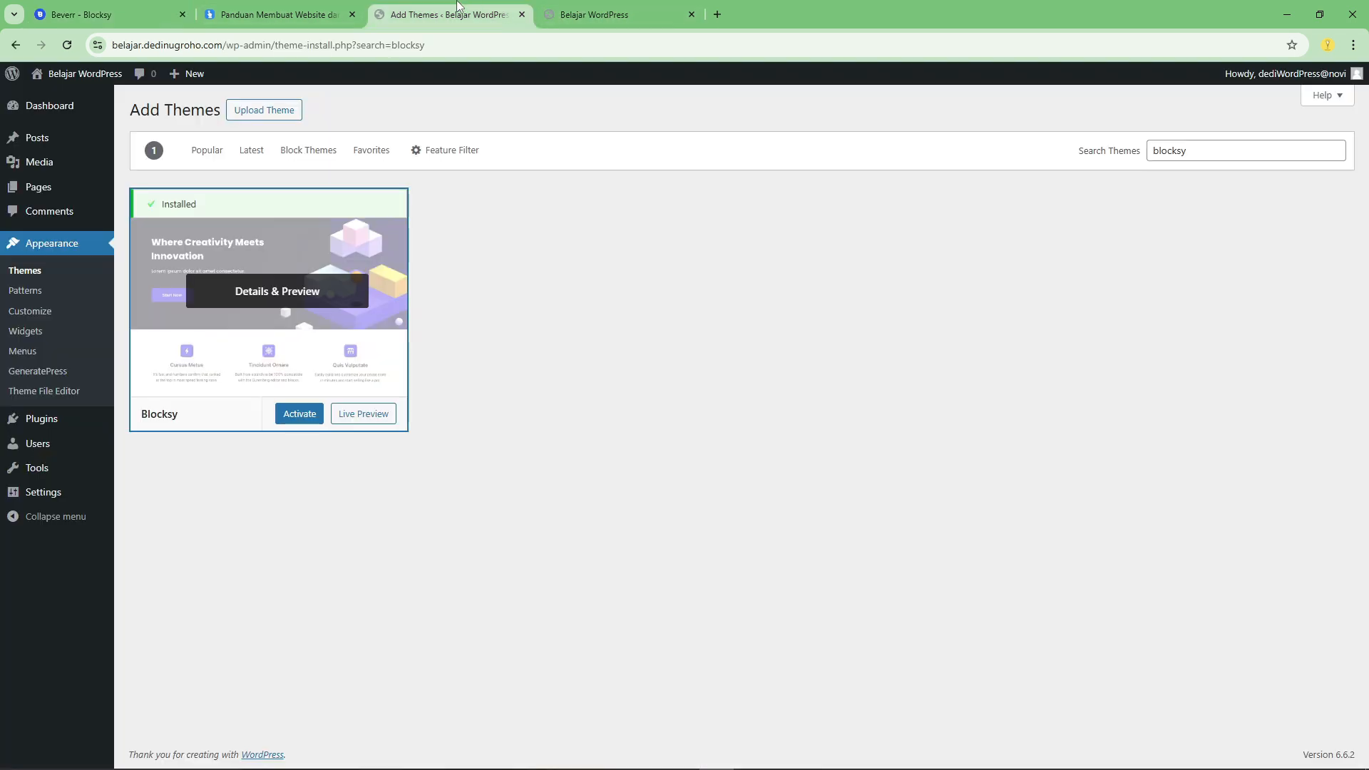
click(298, 415)
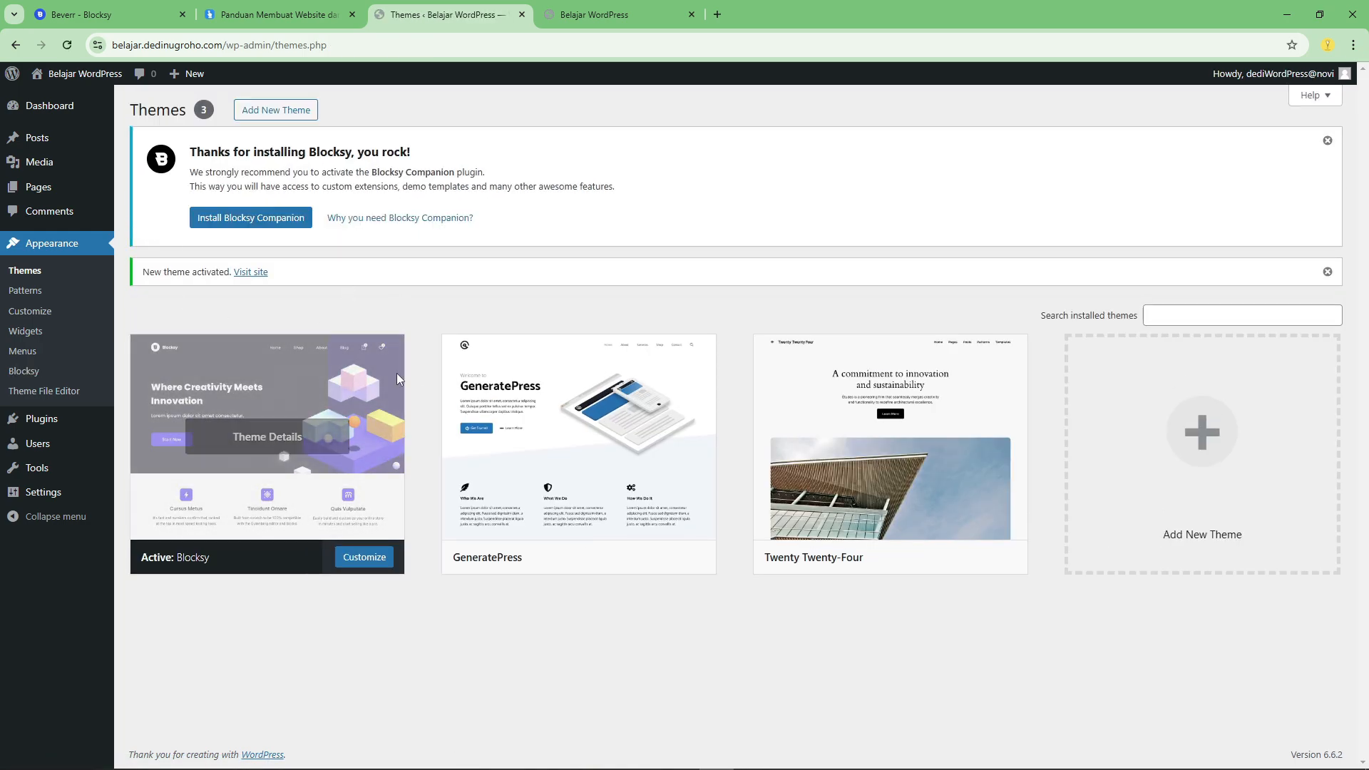
click(244, 221)
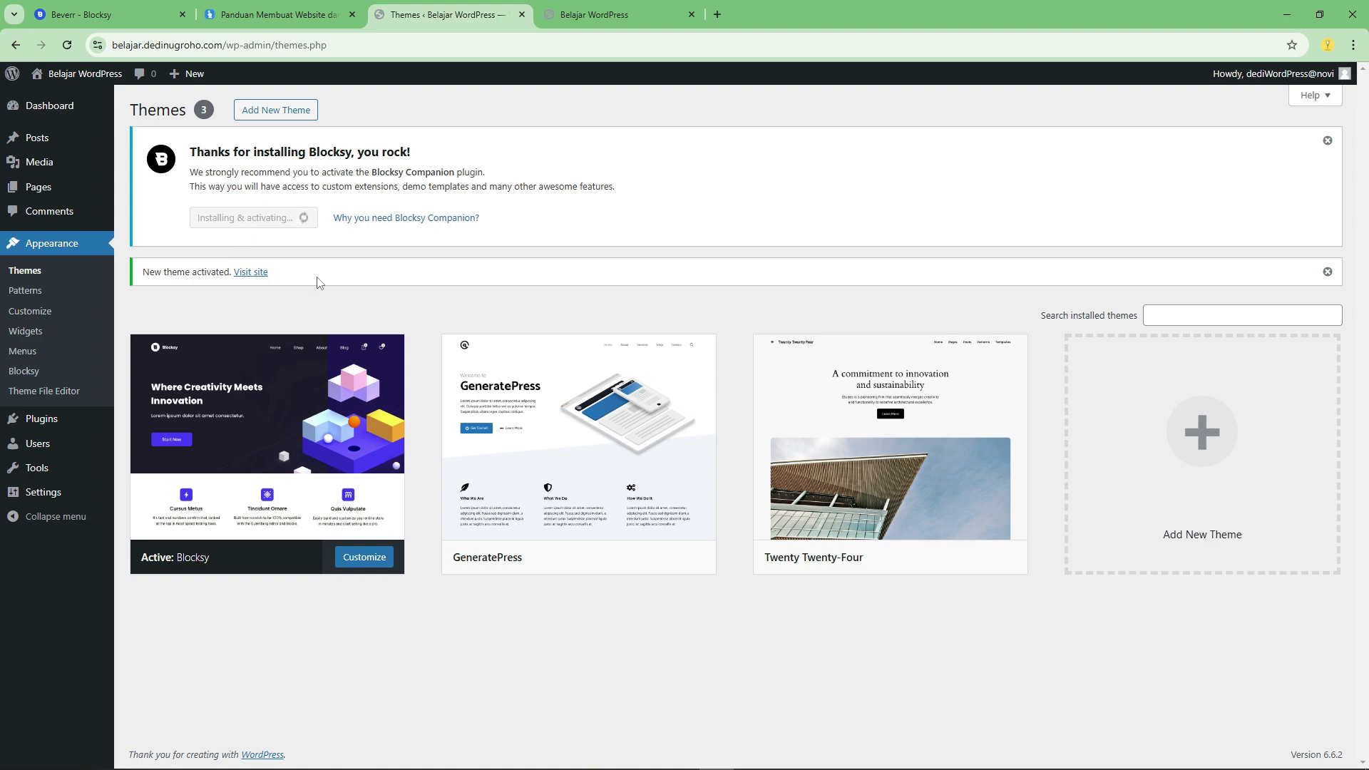
Switch to the Blocksy website, open its Starter Sites catalogue and look over the available templates.
key(ctrl+1)
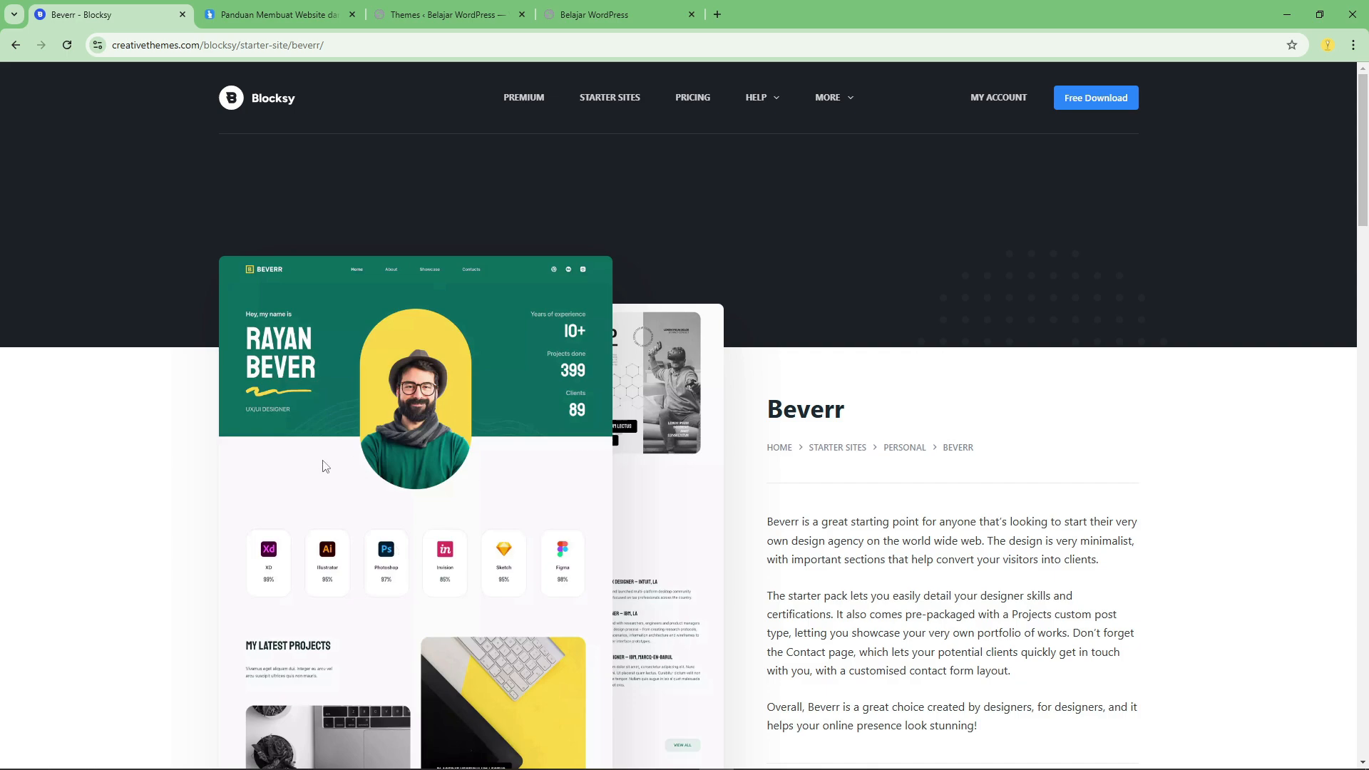
scroll(656, 403, down, 1)
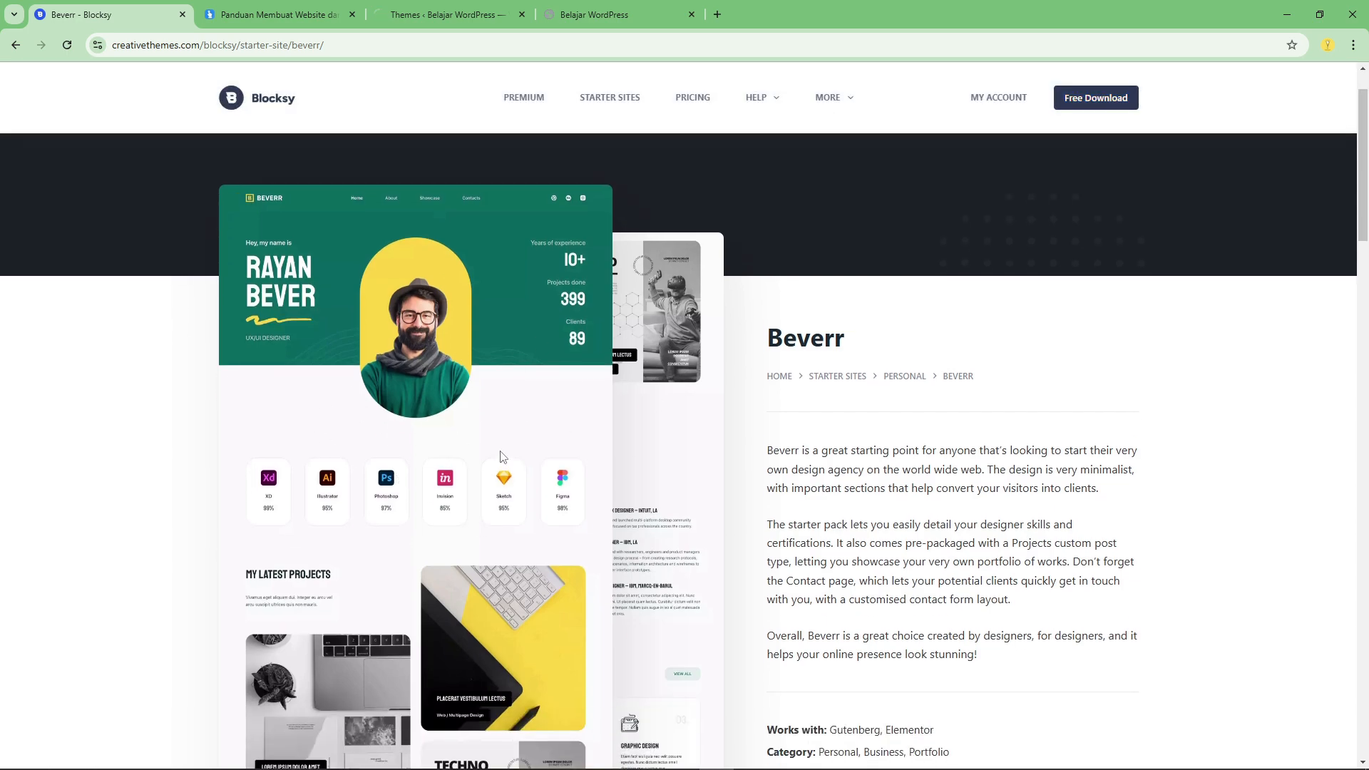
scroll(503, 456, up, 1)
click(592, 100)
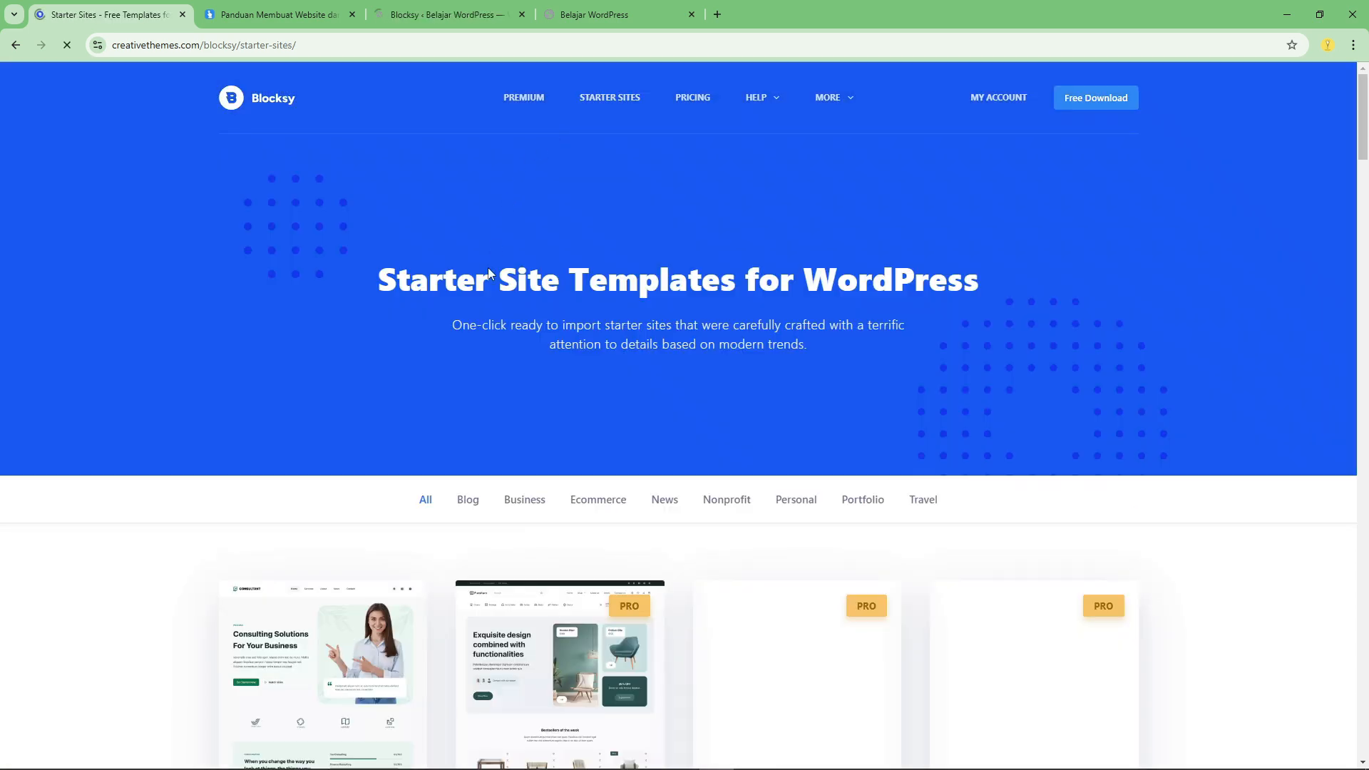
scroll(698, 436, down, 4)
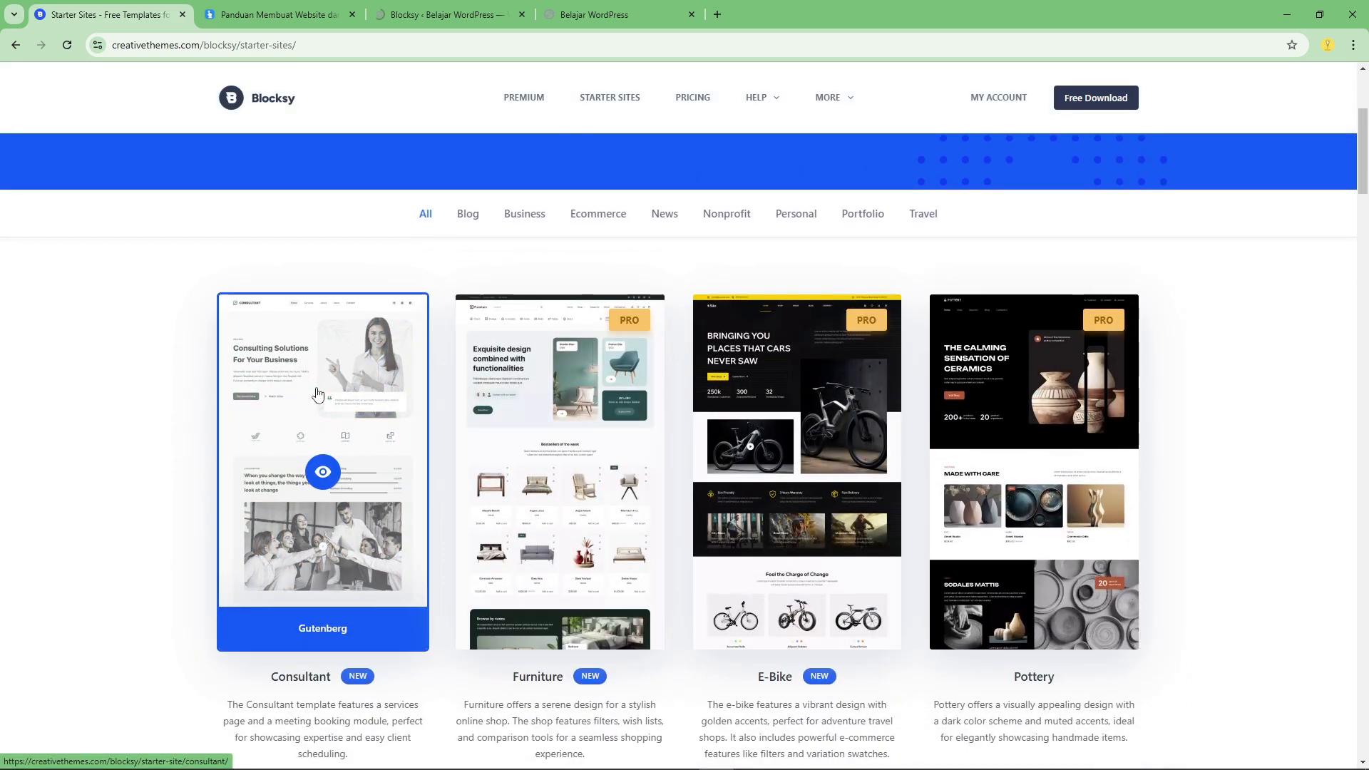
scroll(321, 399, down, 1)
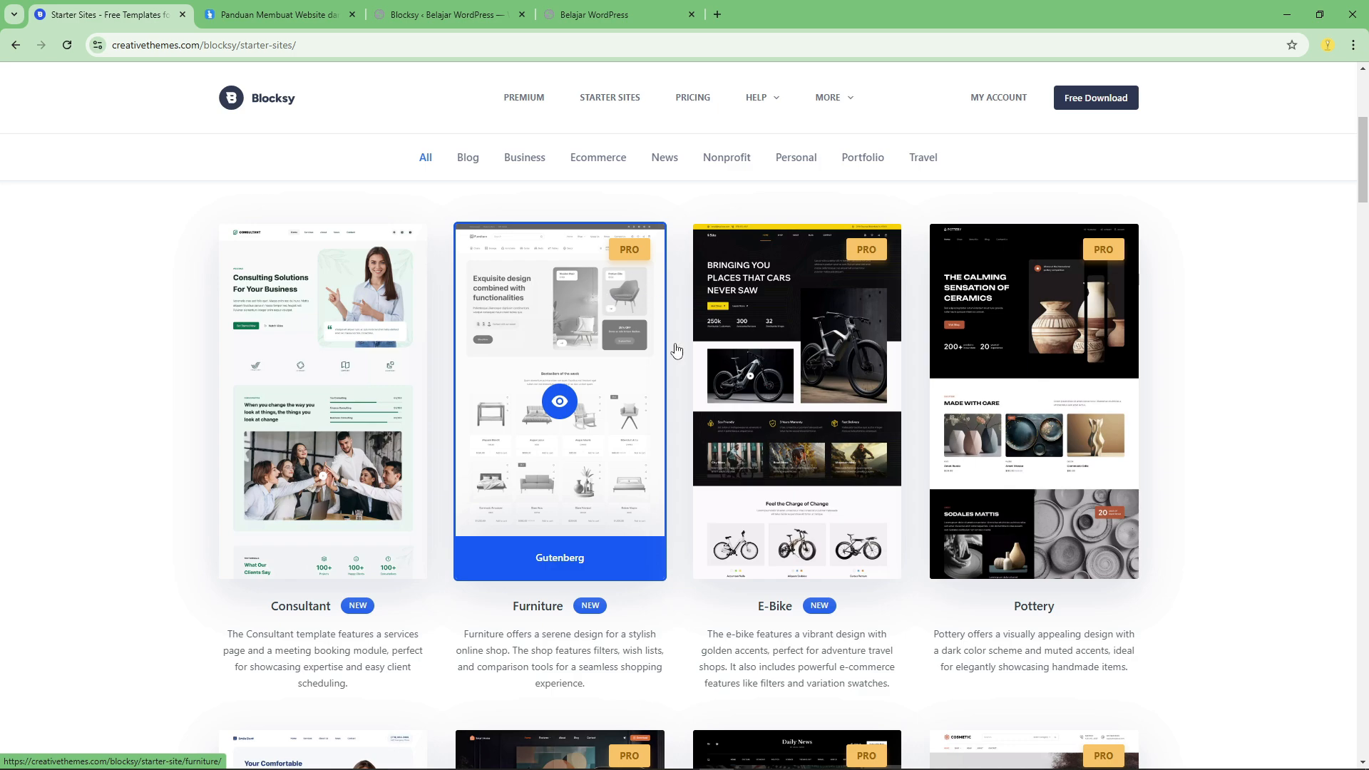
Open the Blocksy pricing page in a new tab and examine the annual and lifetime options and what the Personal, Business and Agency plans include.
right_click(705, 107)
click(709, 110)
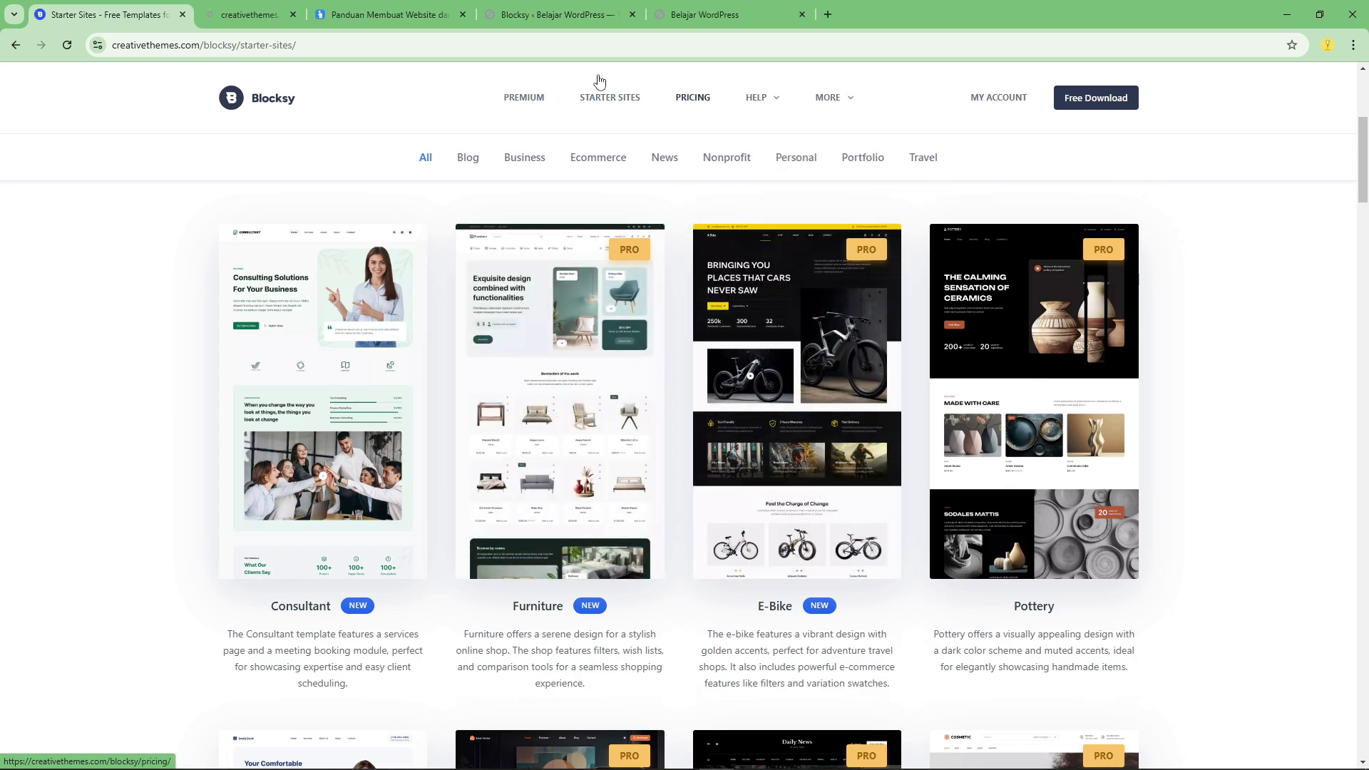
key(ctrl+Tab)
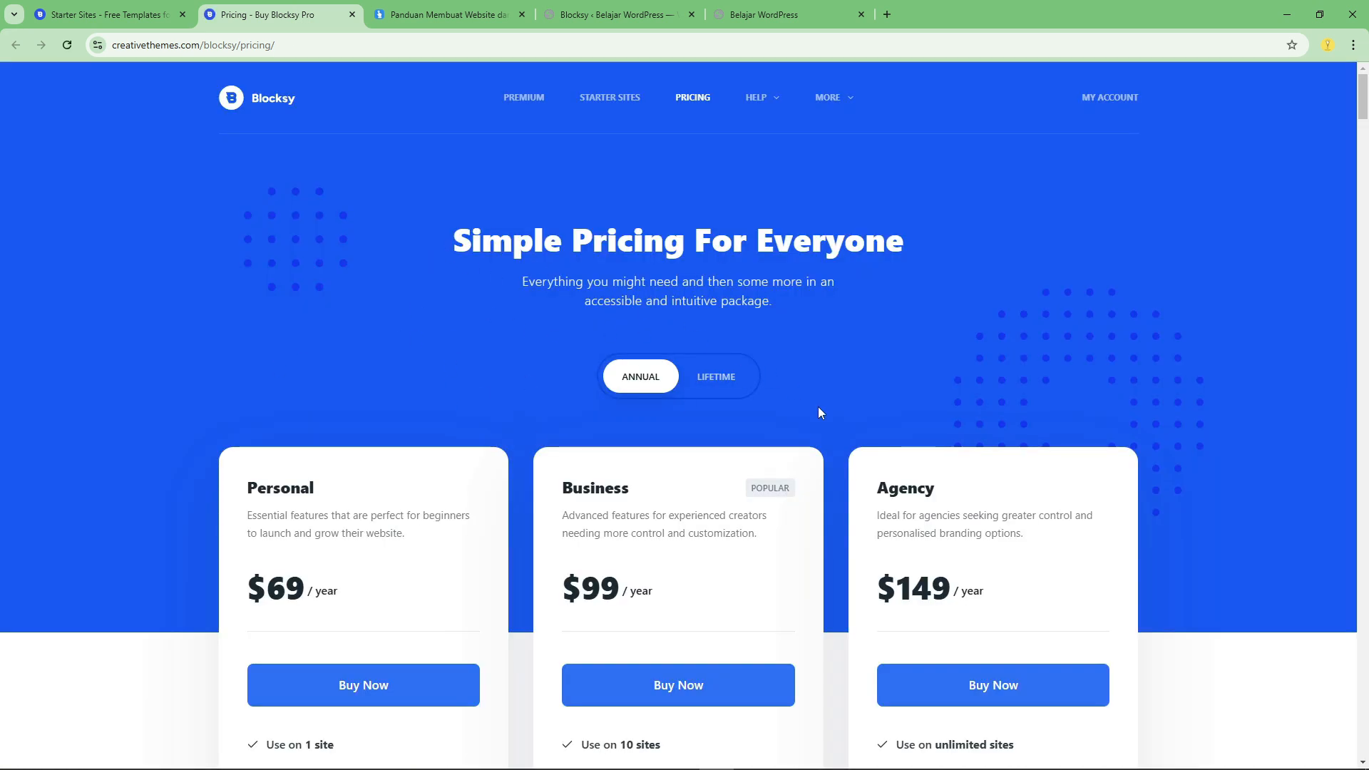
scroll(565, 520, down, 3)
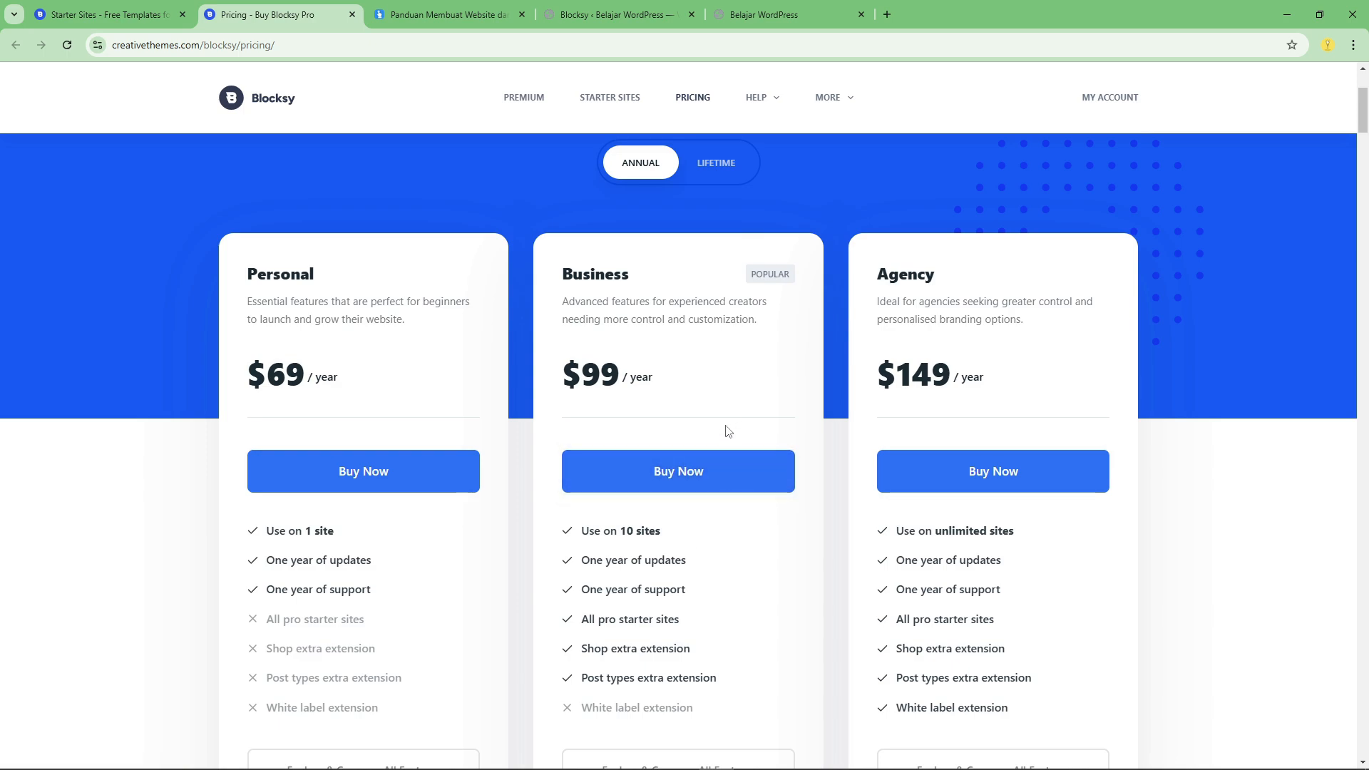
scroll(696, 399, up, 2)
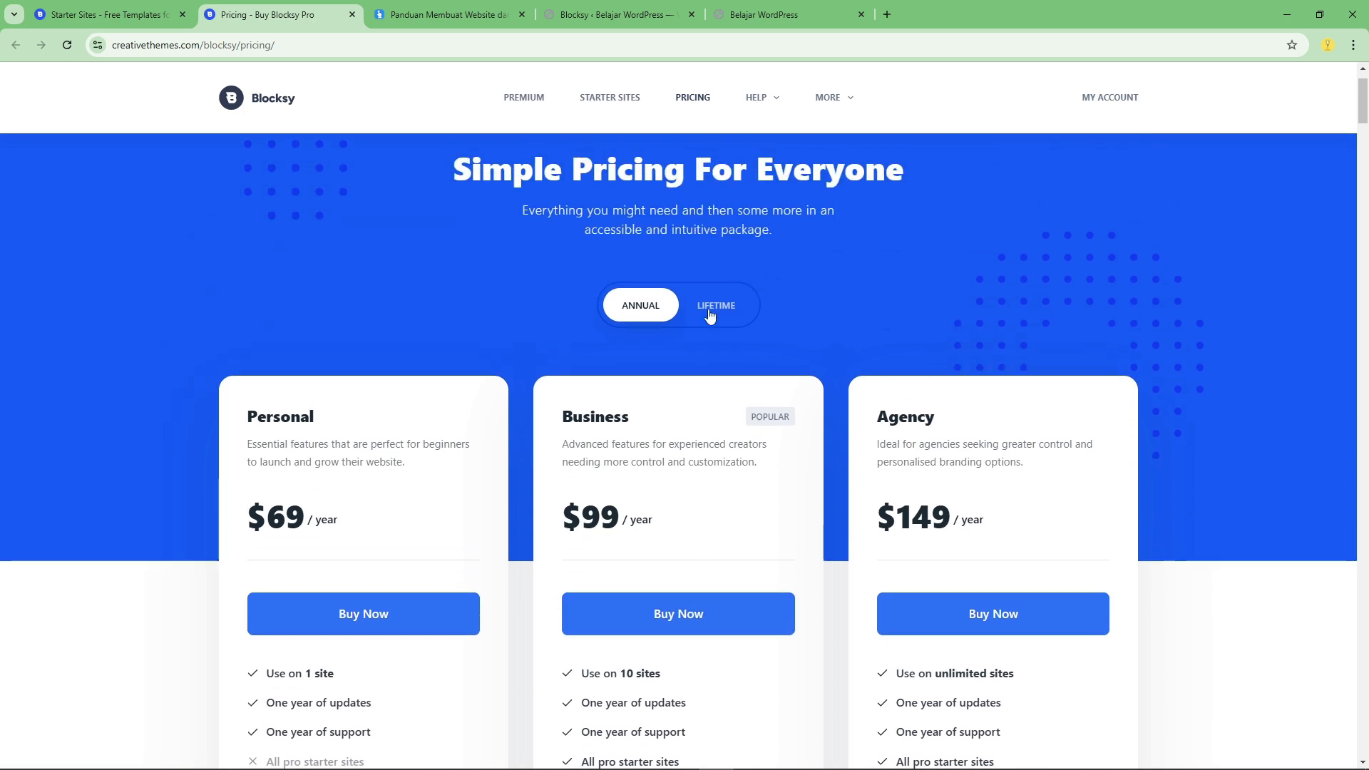
click(699, 318)
click(645, 307)
scroll(535, 418, down, 4)
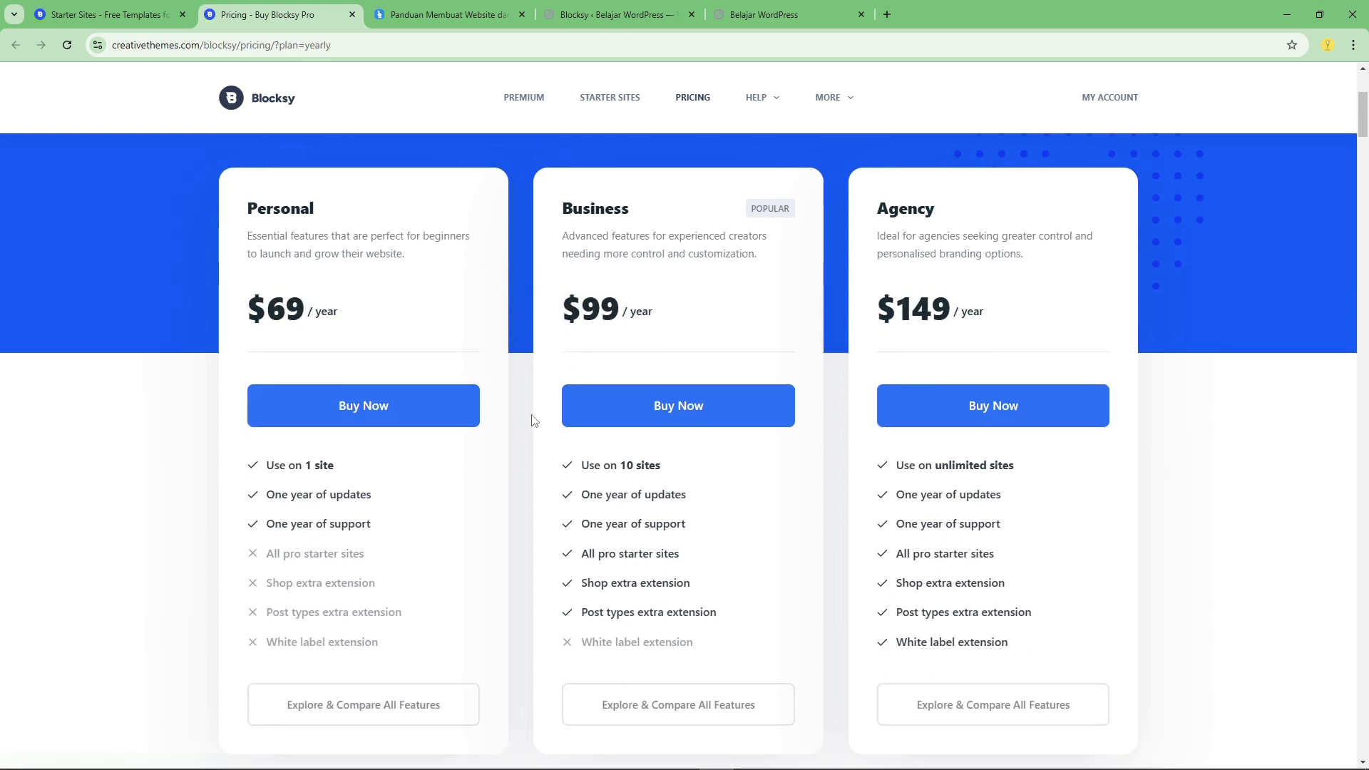
scroll(407, 357, up, 2)
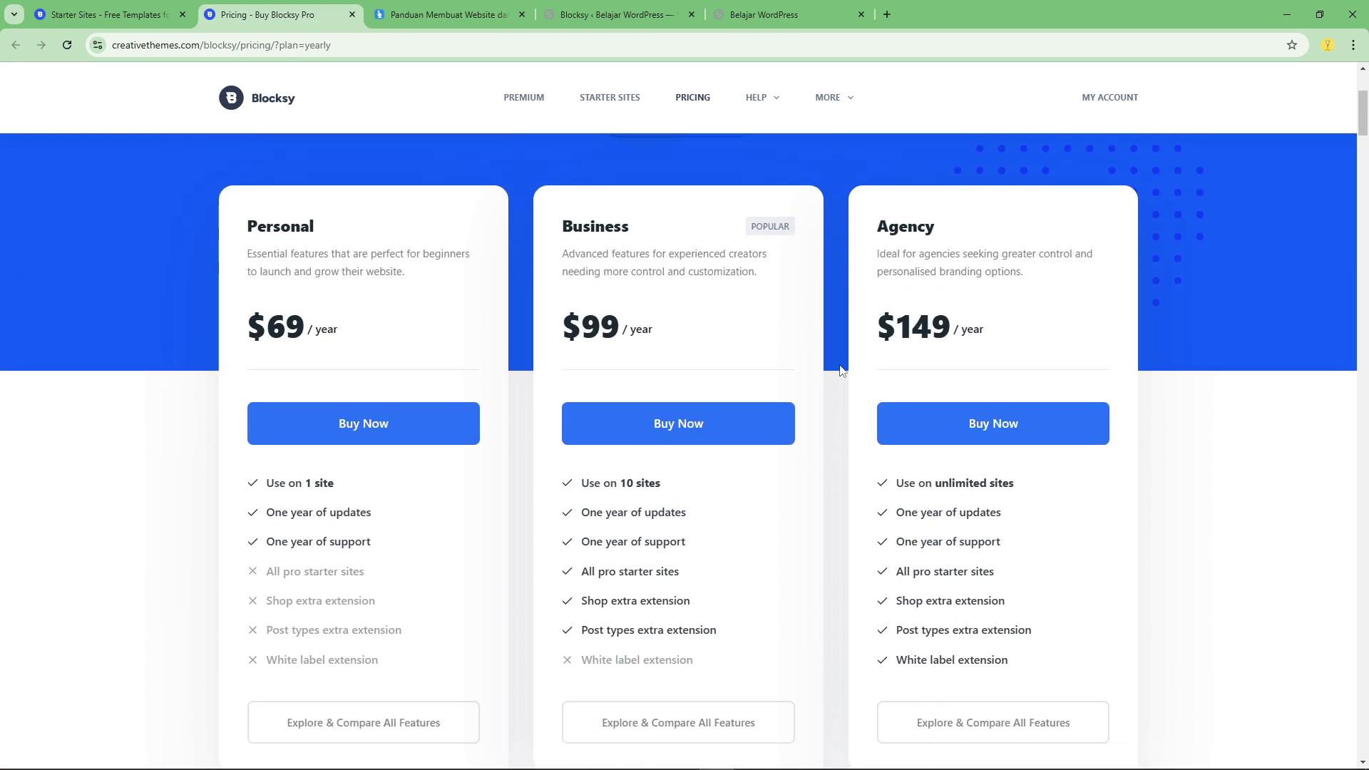
scroll(1094, 349, down, 4)
scroll(1094, 349, down, 4)
scroll(1087, 361, up, 10)
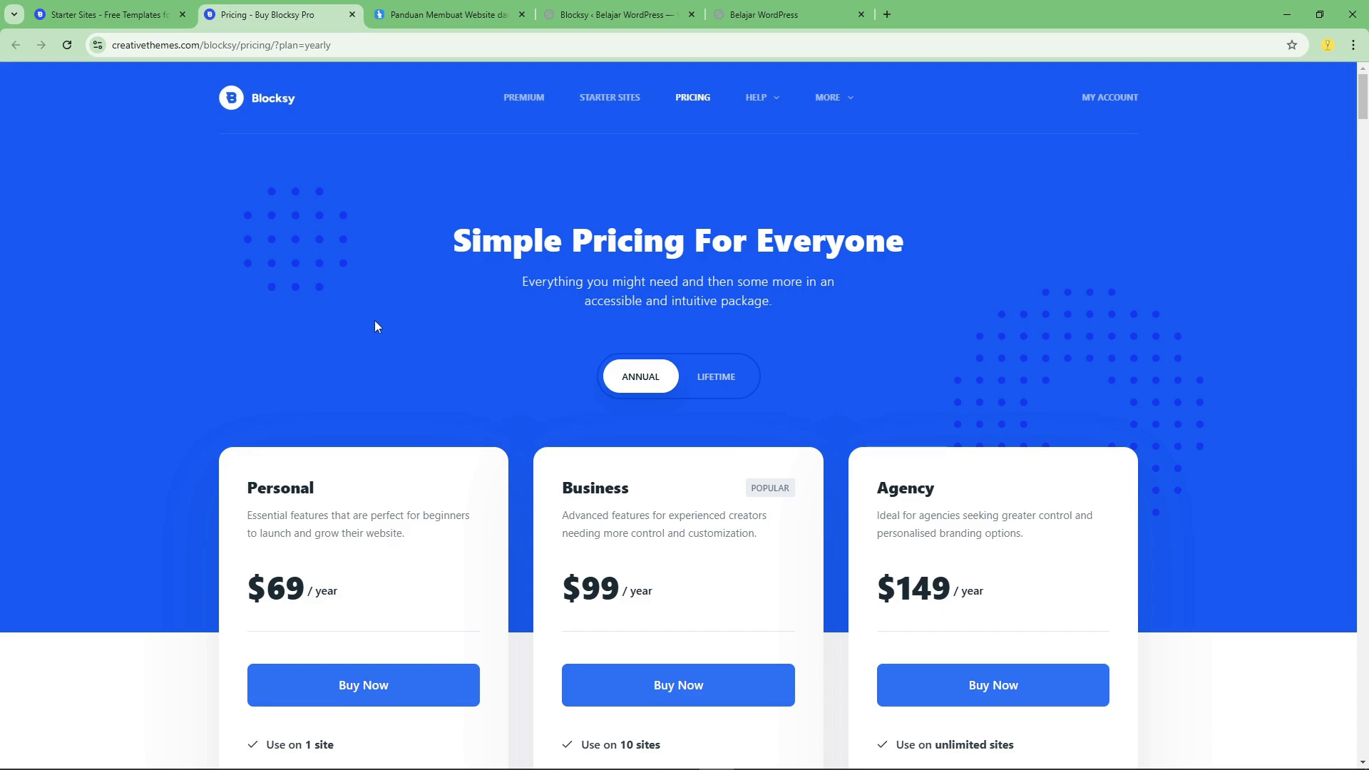
scroll(389, 233, down, 11)
scroll(240, 235, up, 11)
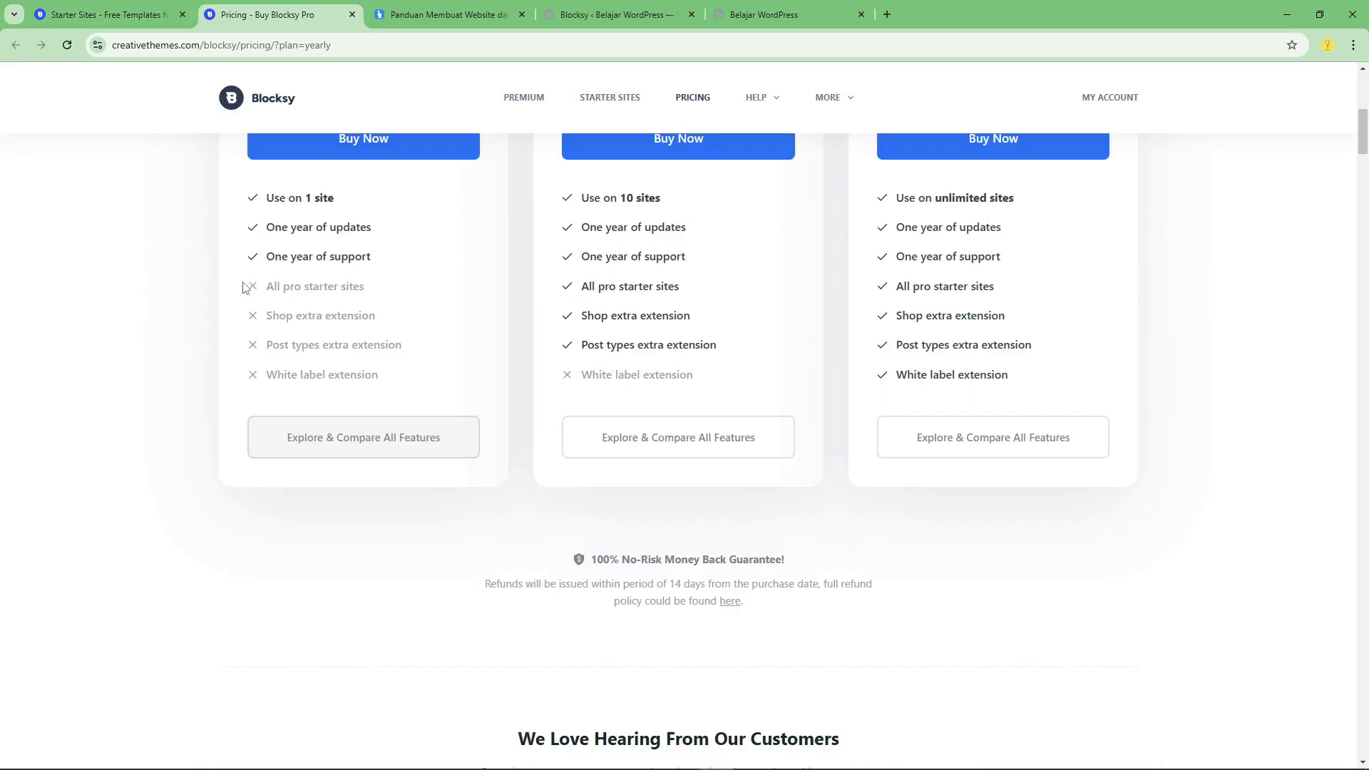
Go back to the Starter Sites catalogue and check which templates are free and which are marked PRO.
click(147, 7)
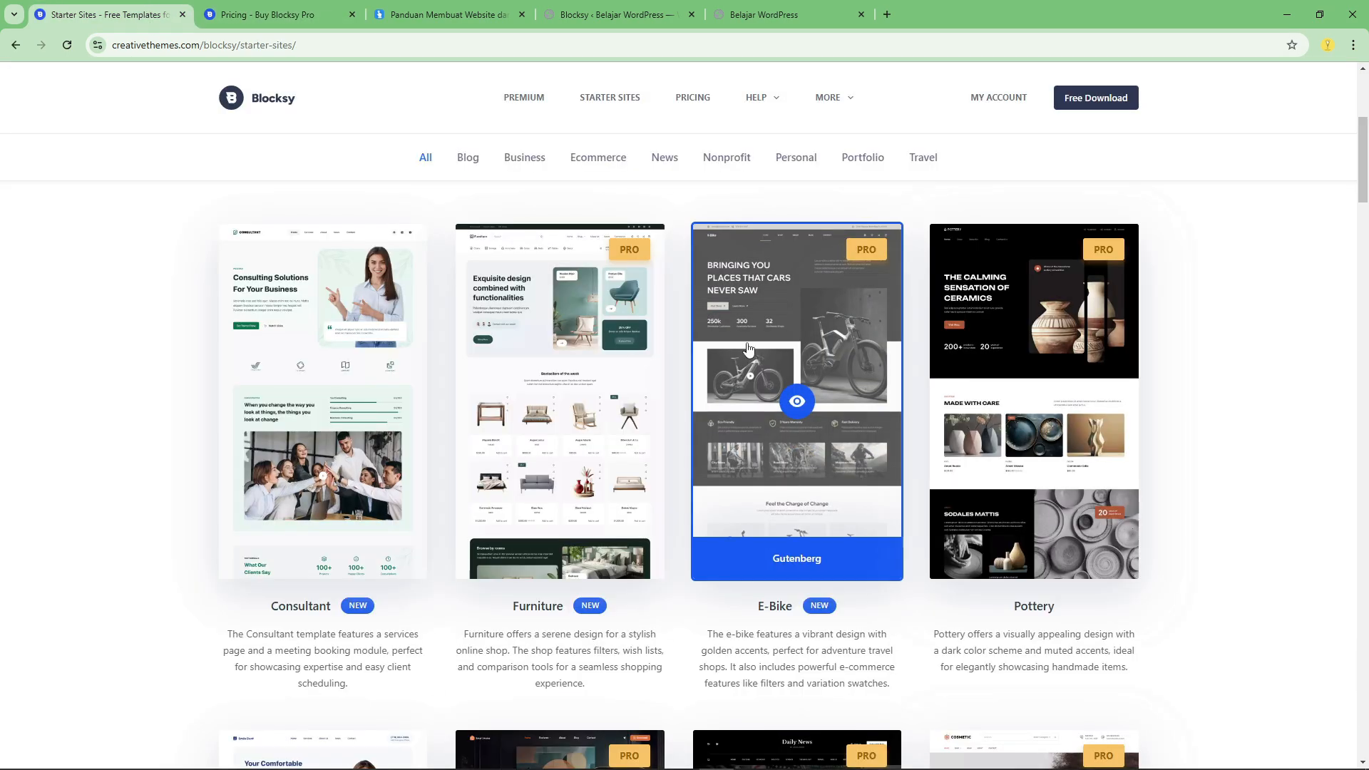
scroll(559, 356, down, 3)
scroll(235, 313, up, 3)
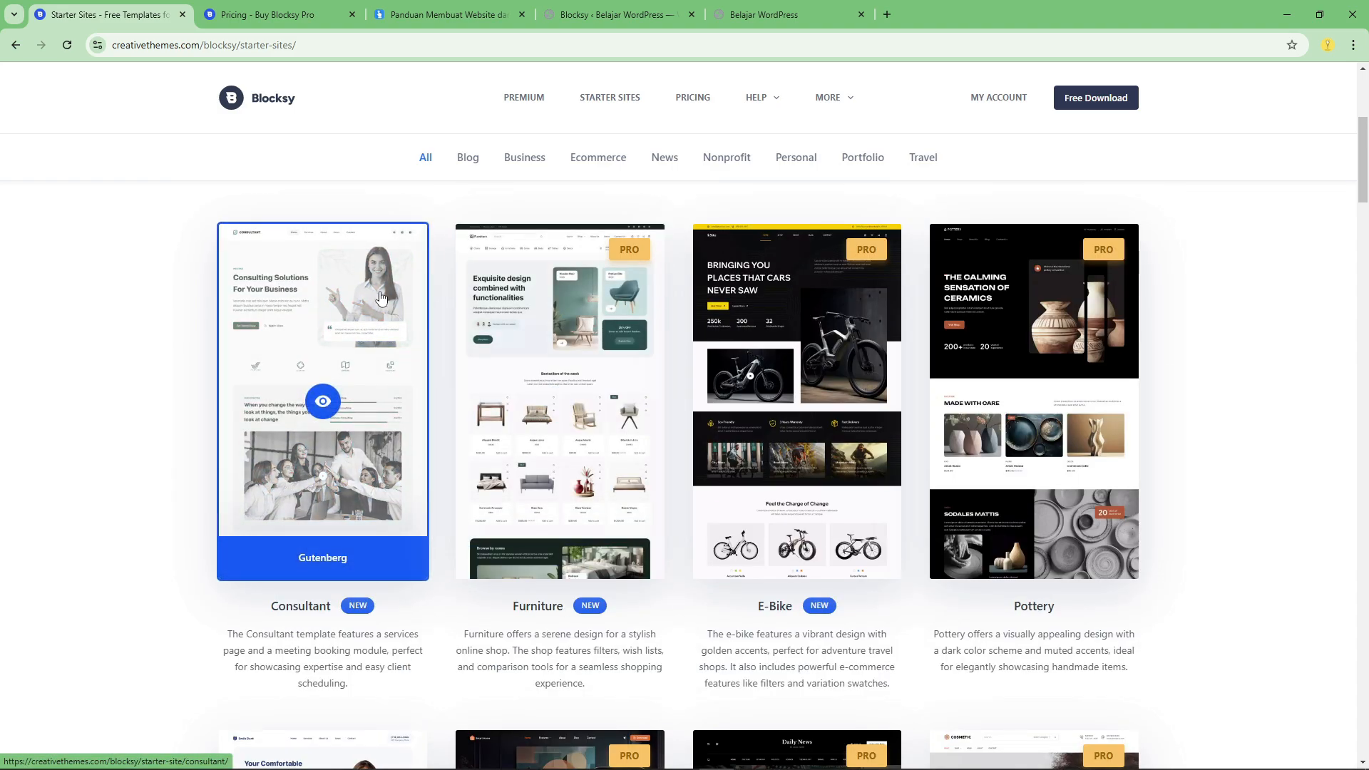
scroll(338, 283, down, 13)
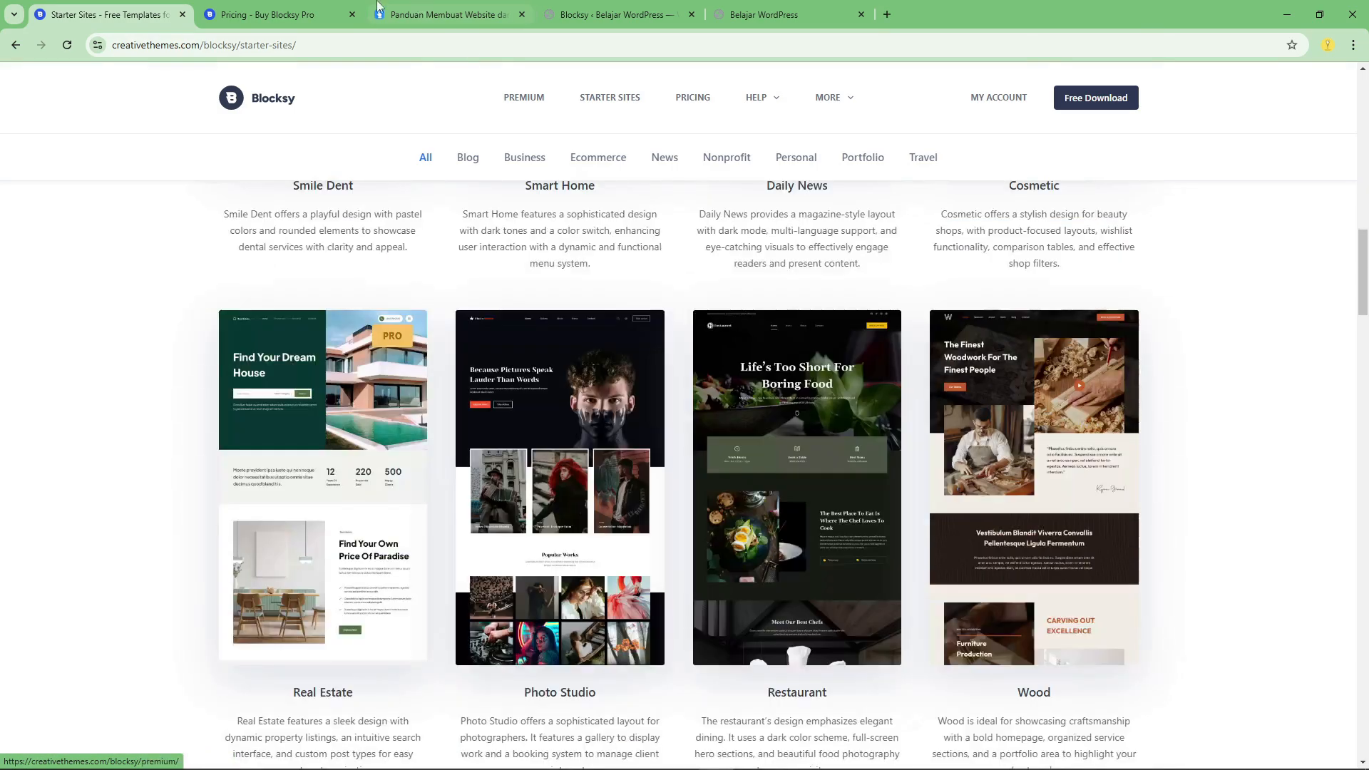
Return to the pricing page and examine the Compare Plans & Features table, comparing the Free column with the paid plans.
click(314, 14)
scroll(917, 361, down, 15)
scroll(991, 353, down, 8)
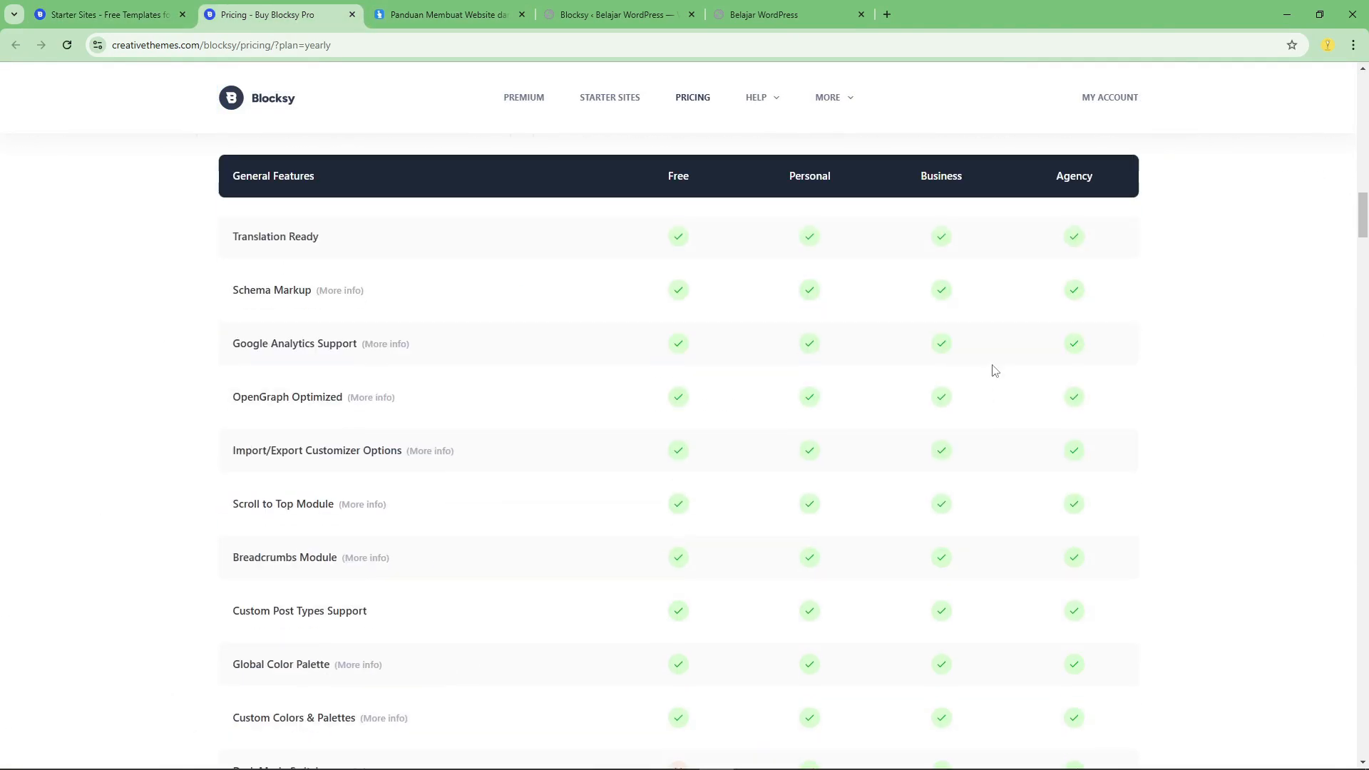
scroll(756, 399, up, 4)
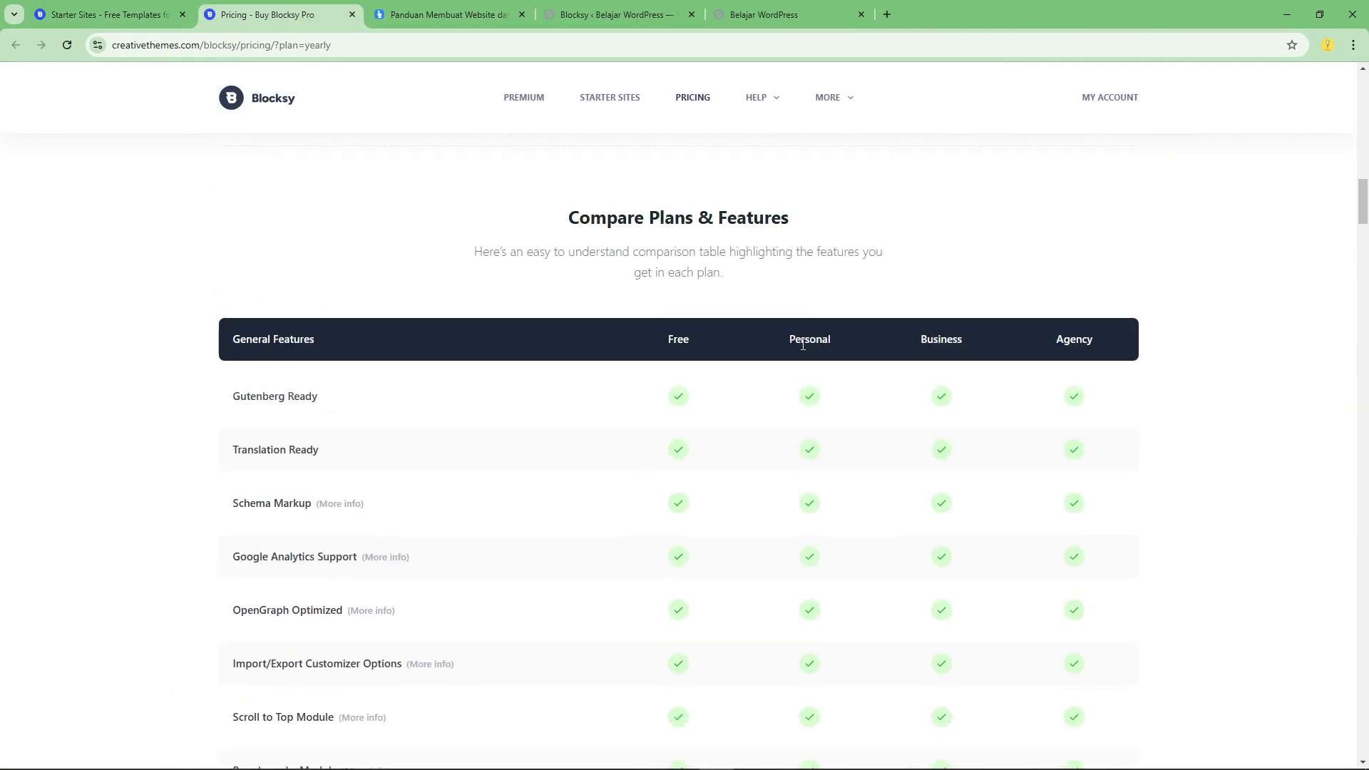
scroll(746, 413, down, 2)
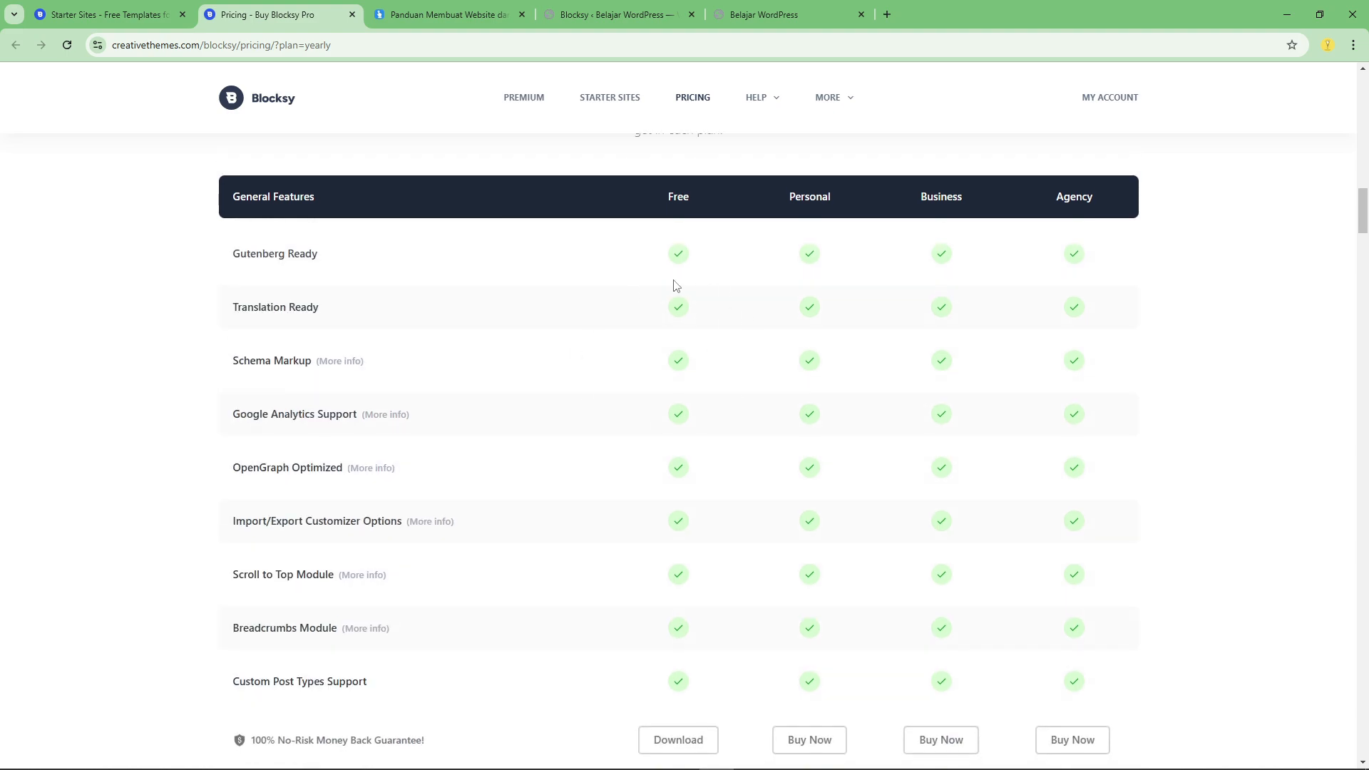
scroll(710, 385, down, 7)
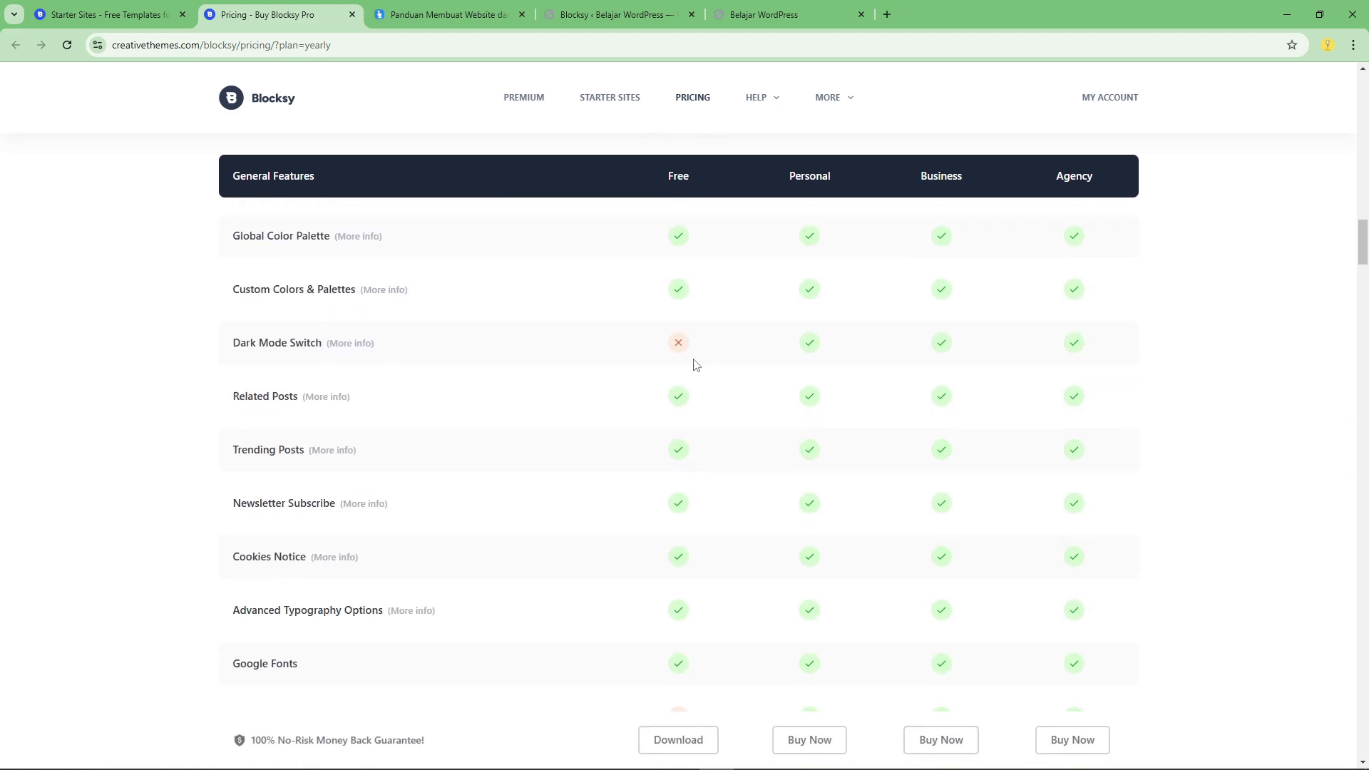
scroll(688, 371, down, 10)
scroll(713, 299, up, 6)
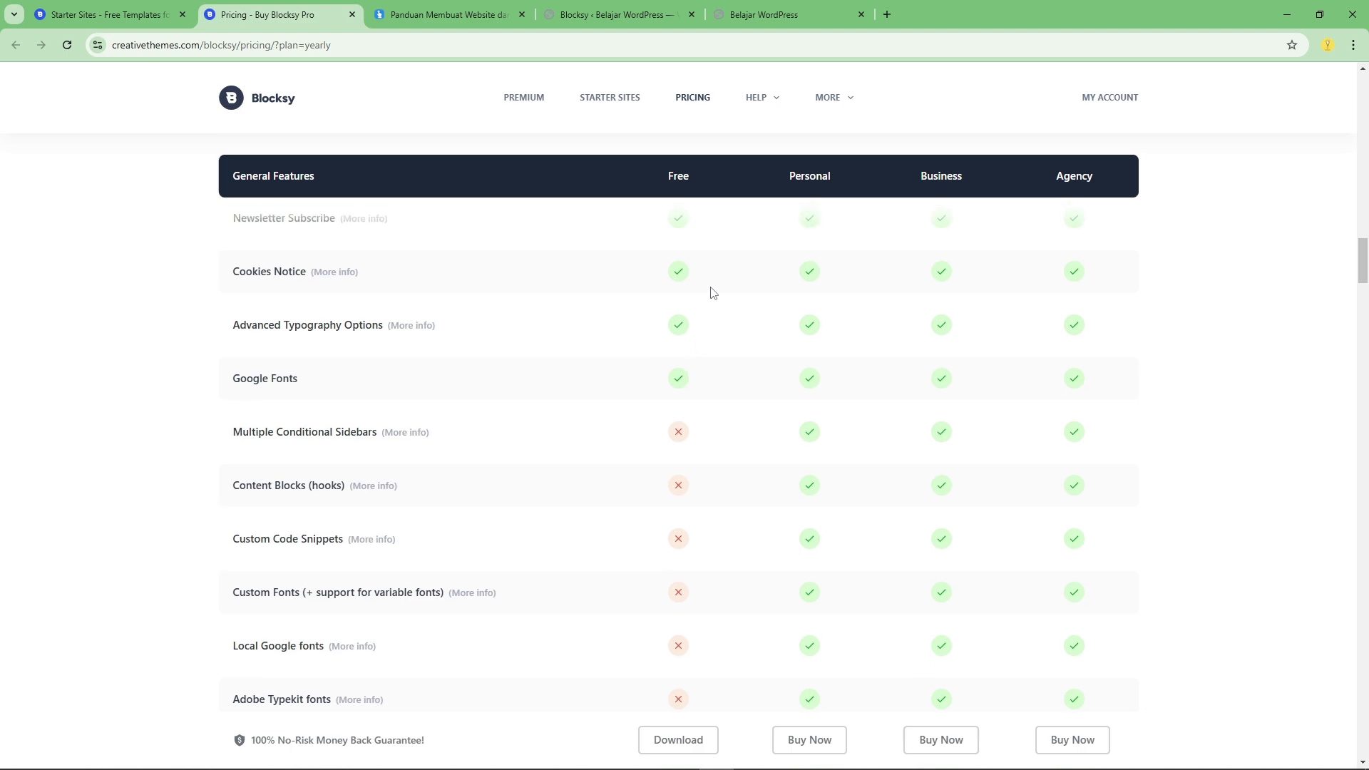
Examine the comparison table for features excluded from the Free plan, such as Multiple Conditional Sidebars, Content Blocks and Custom Code Snippets.
drag(236, 432, 424, 685)
scroll(451, 565, down, 2)
scroll(450, 564, down, 4)
drag(230, 321, 416, 514)
click(504, 464)
scroll(504, 464, down, 5)
scroll(504, 463, up, 7)
scroll(712, 516, up, 15)
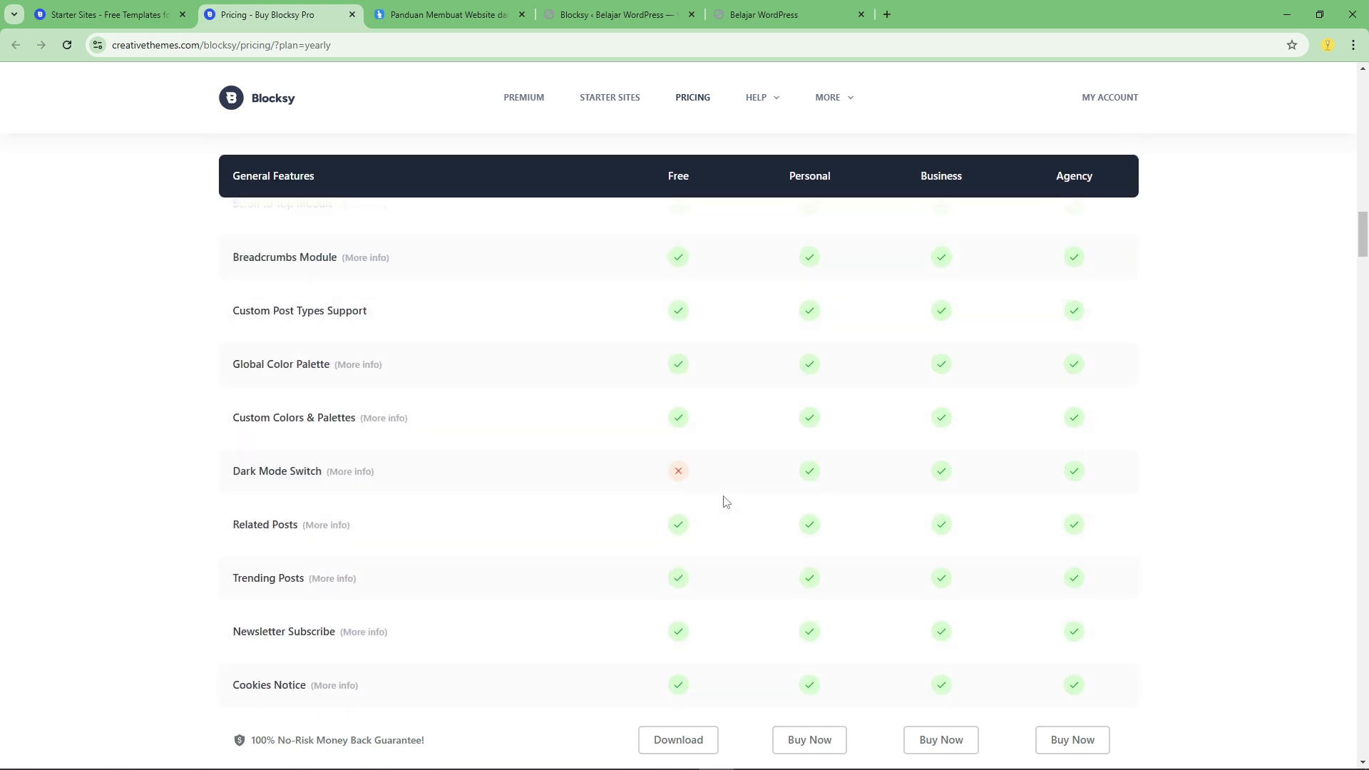
scroll(718, 434, down, 10)
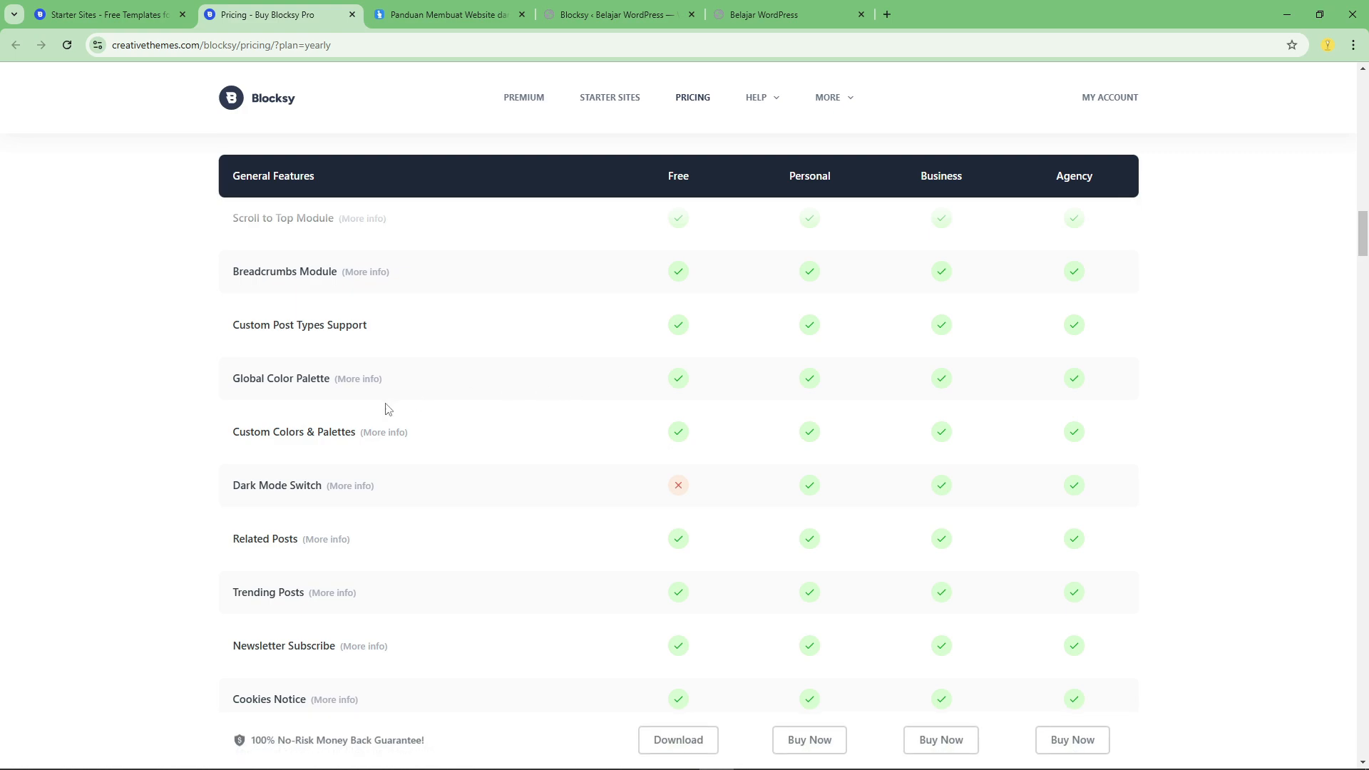
scroll(244, 482, down, 2)
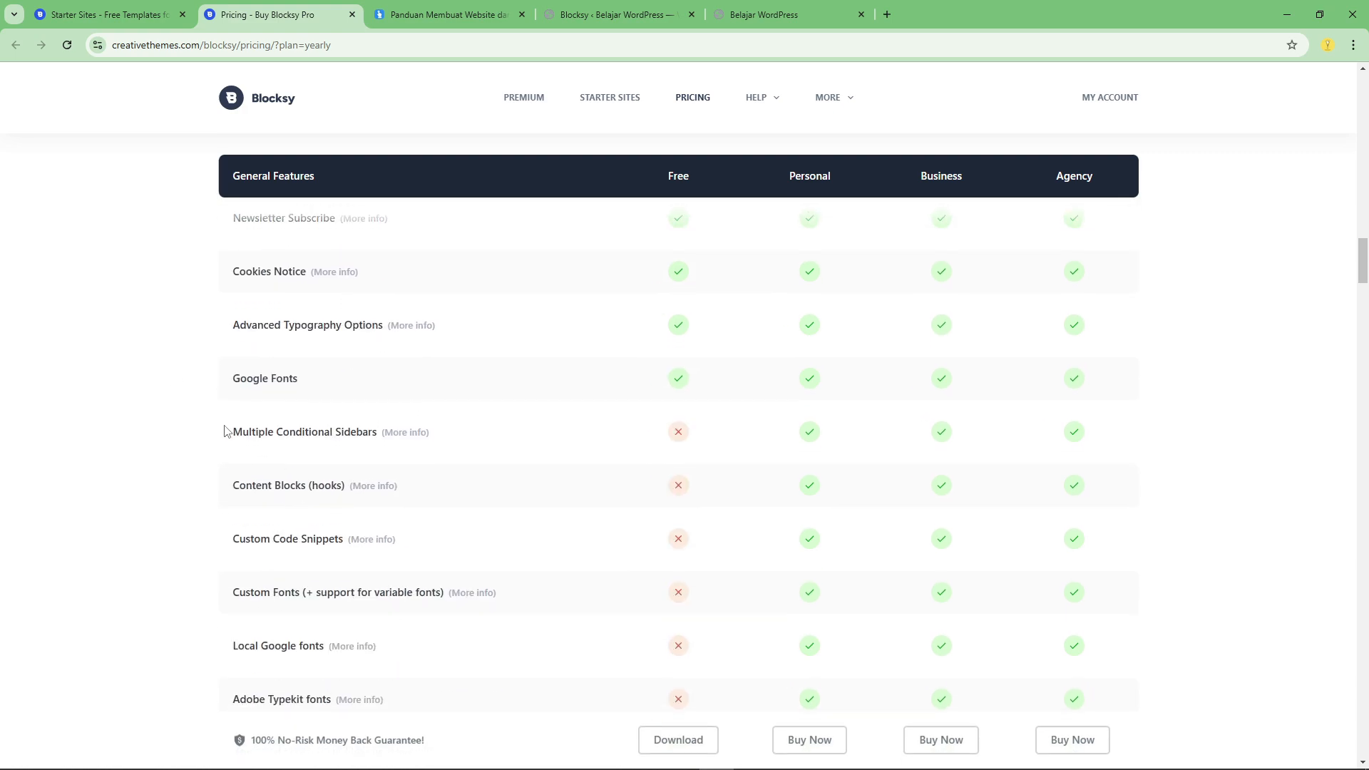
drag(225, 430, 407, 724)
click(521, 592)
Browse the Starter Sites catalogue briefly, switch to the Blocksy dashboard in WordPress and open its Starter Sites list.
click(124, 9)
scroll(464, 392, down, 7)
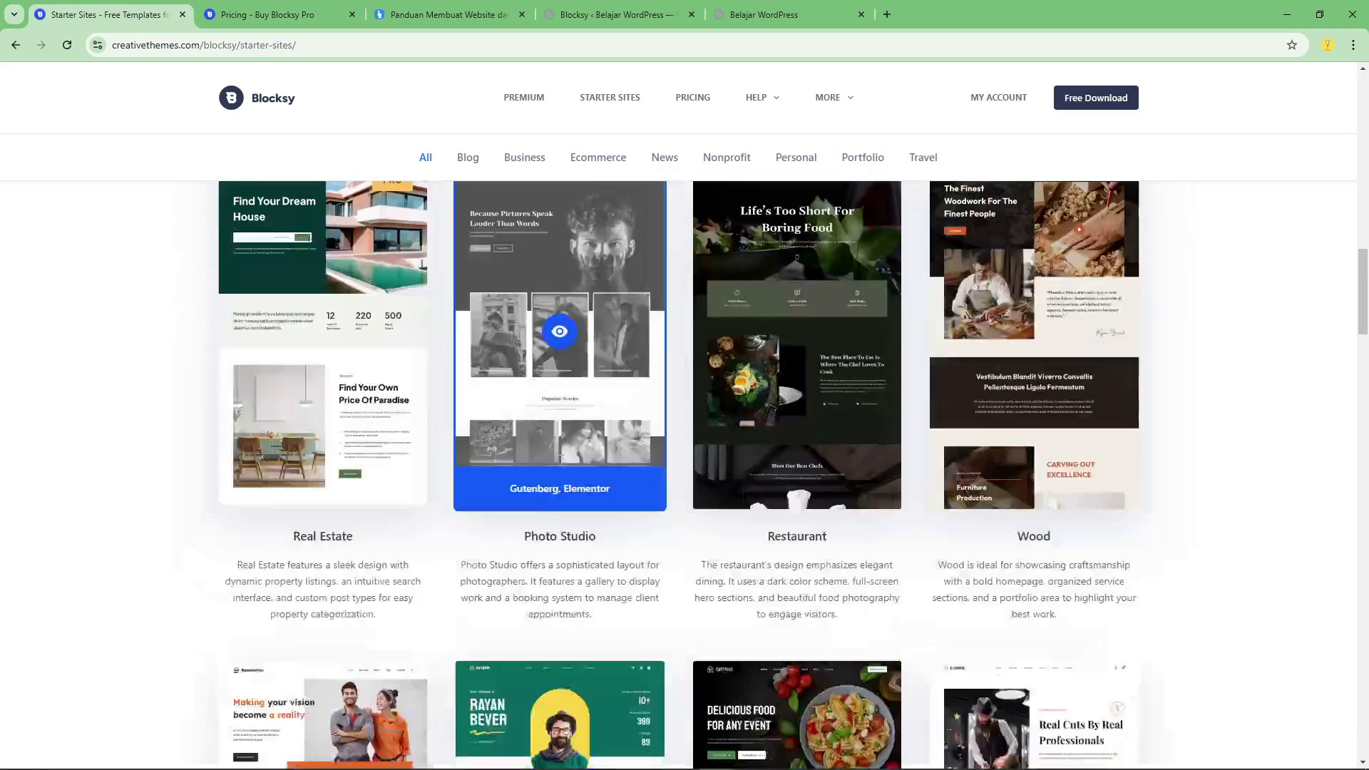
click(428, 9)
click(612, 10)
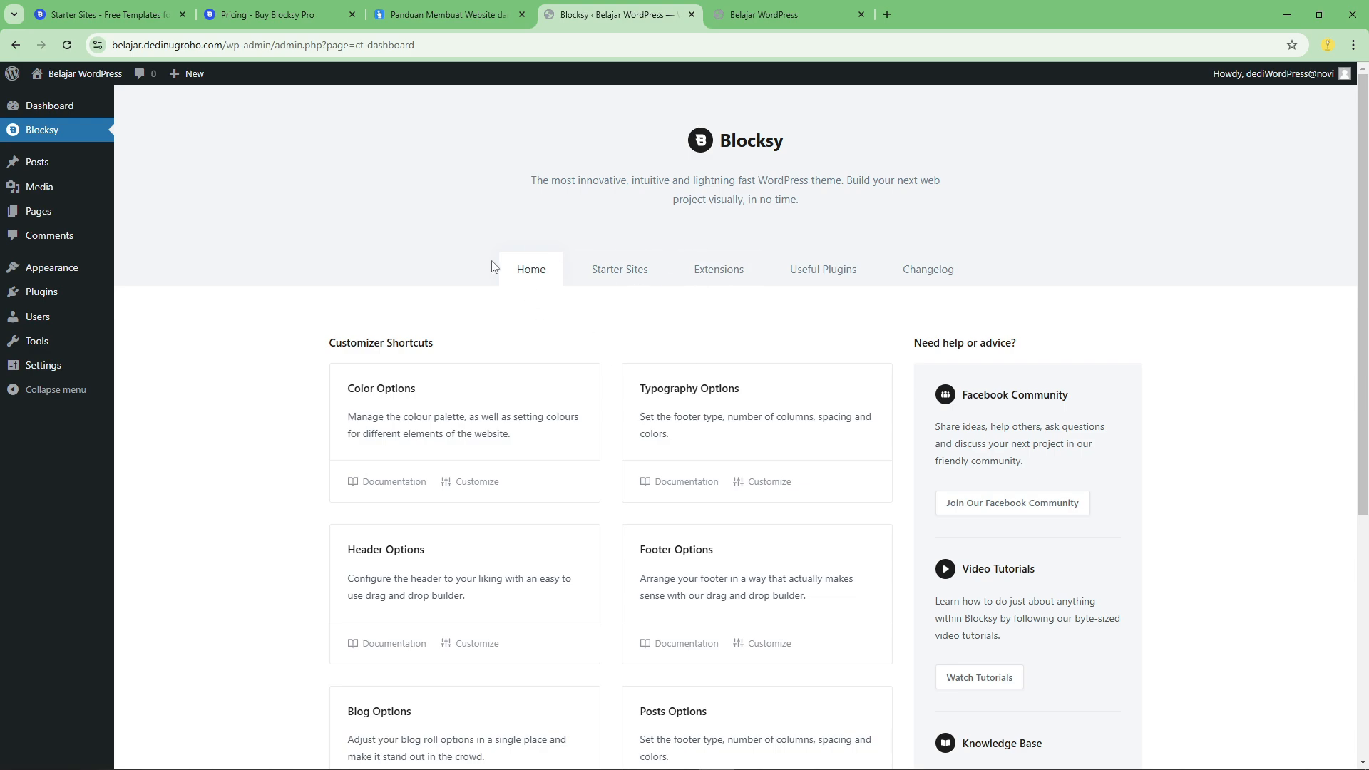
click(608, 276)
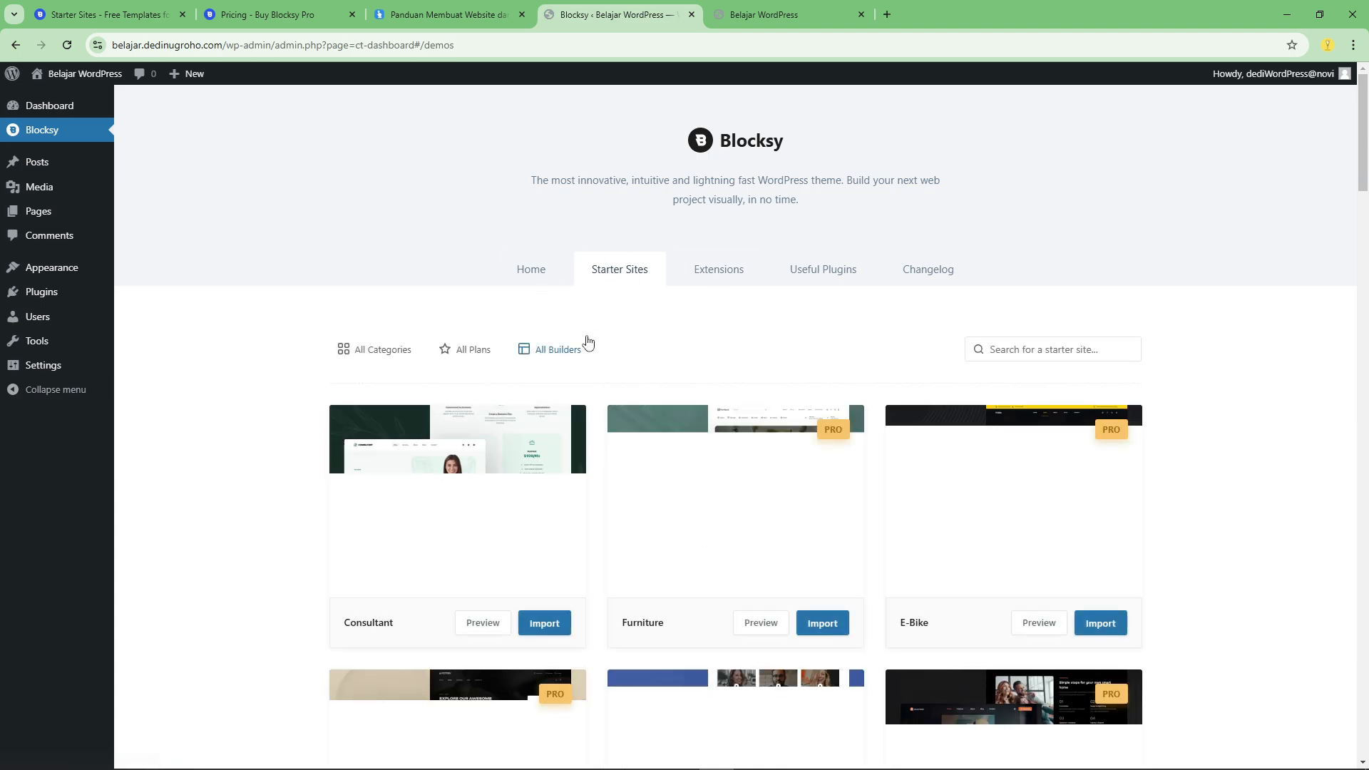
Start importing the Beverr starter site and choose to install the child theme.
scroll(728, 396, down, 1)
scroll(727, 392, down, 10)
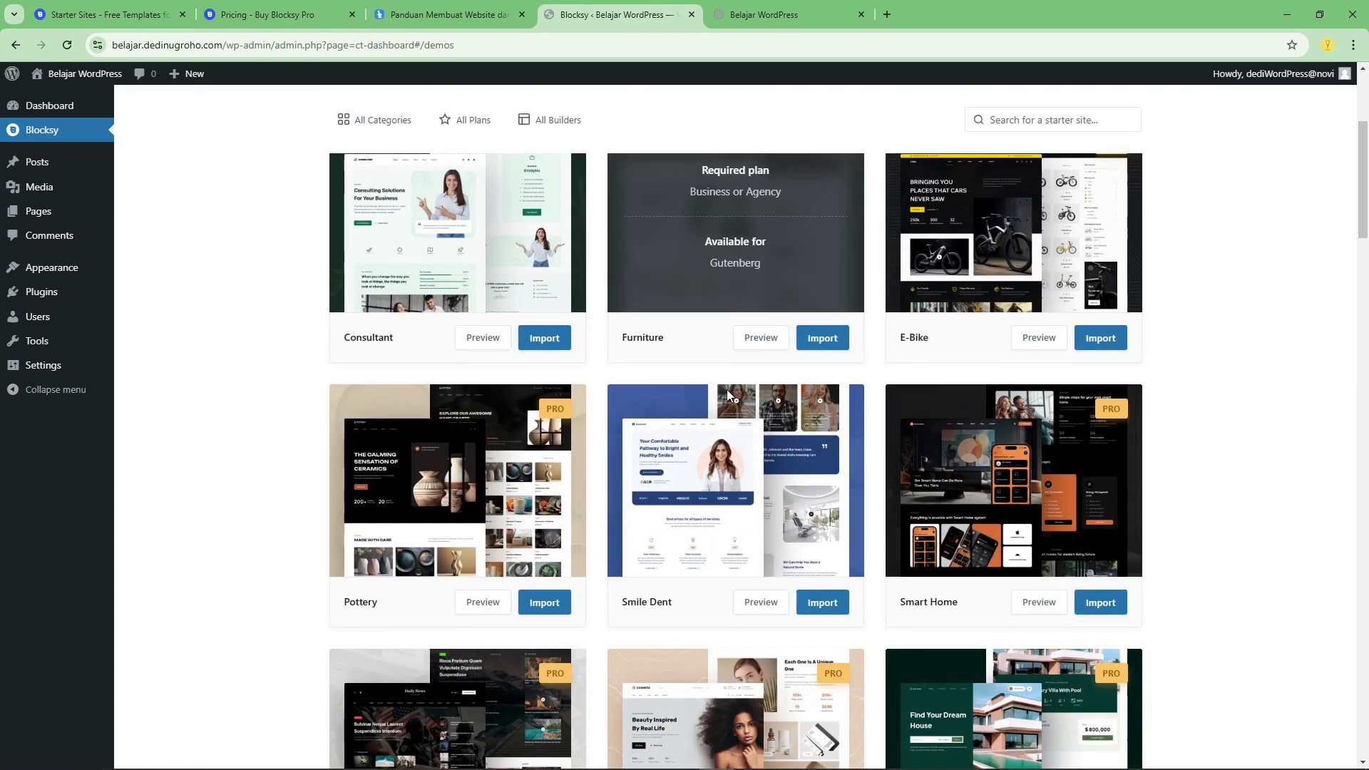
scroll(727, 384, down, 3)
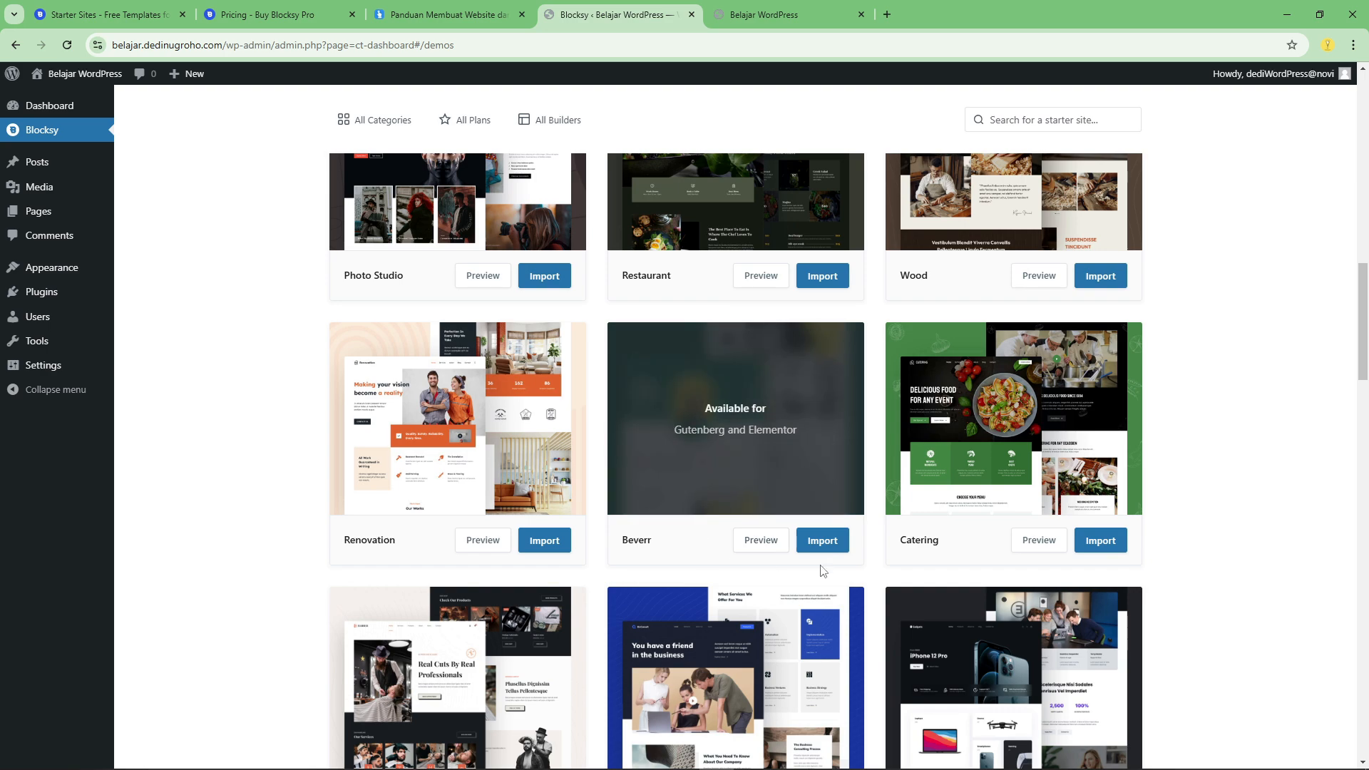
click(827, 545)
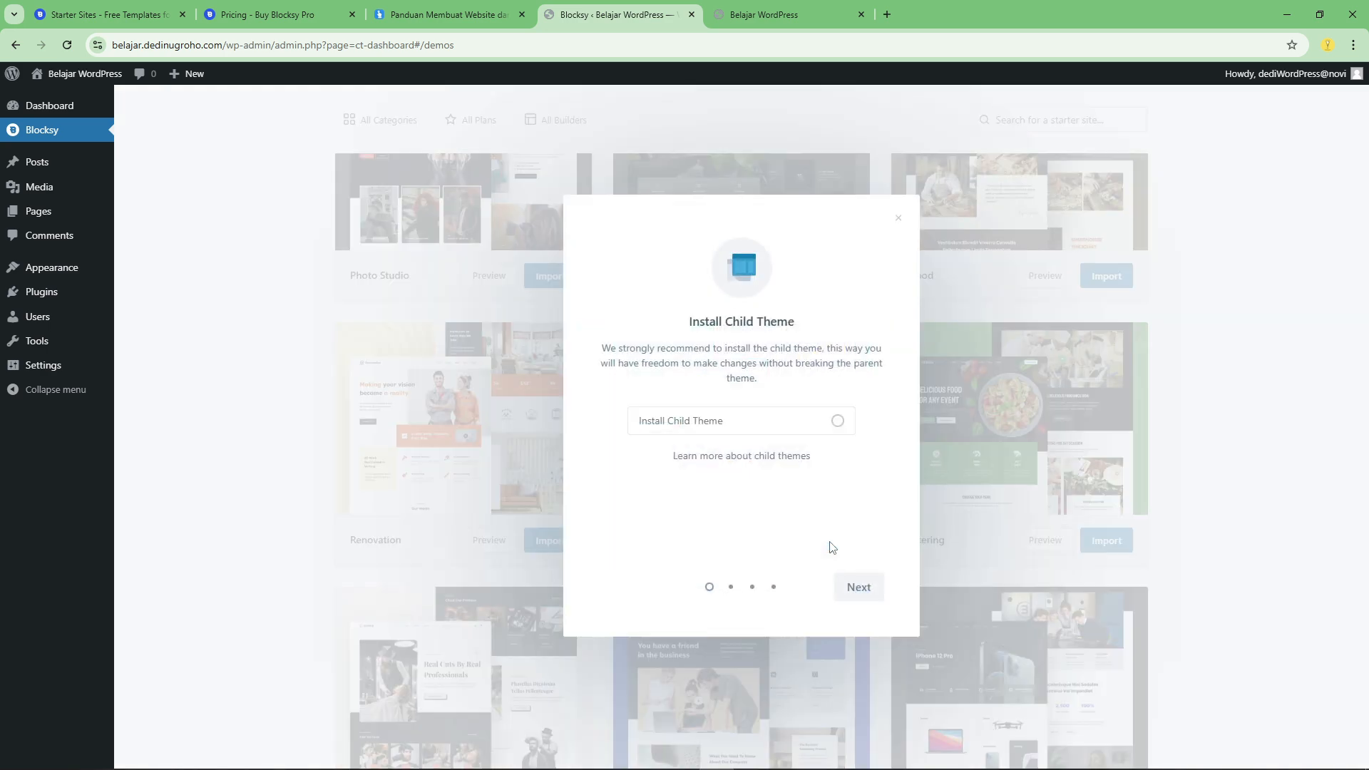
click(836, 421)
click(860, 602)
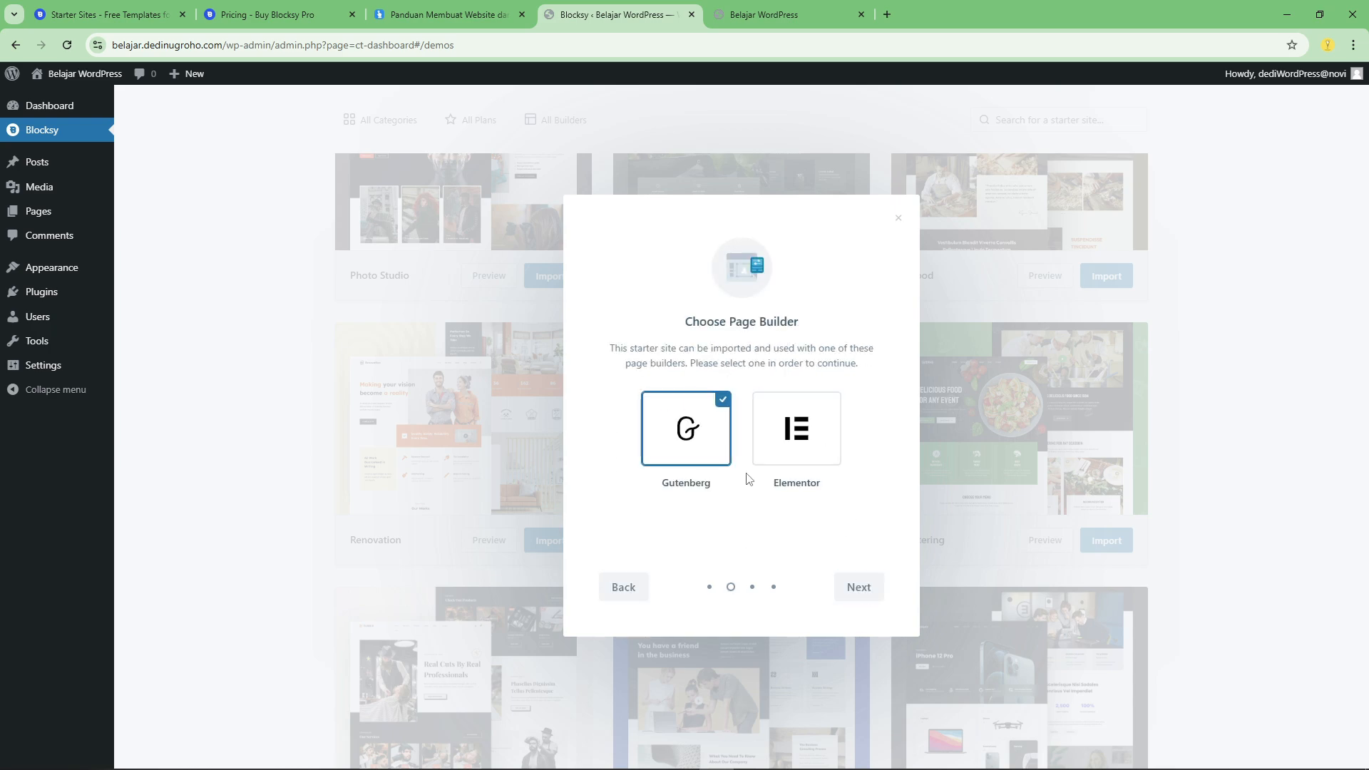
Compare the Gutenberg and Elementor options and choose Elementor as the page builder for the Beverr import.
click(798, 431)
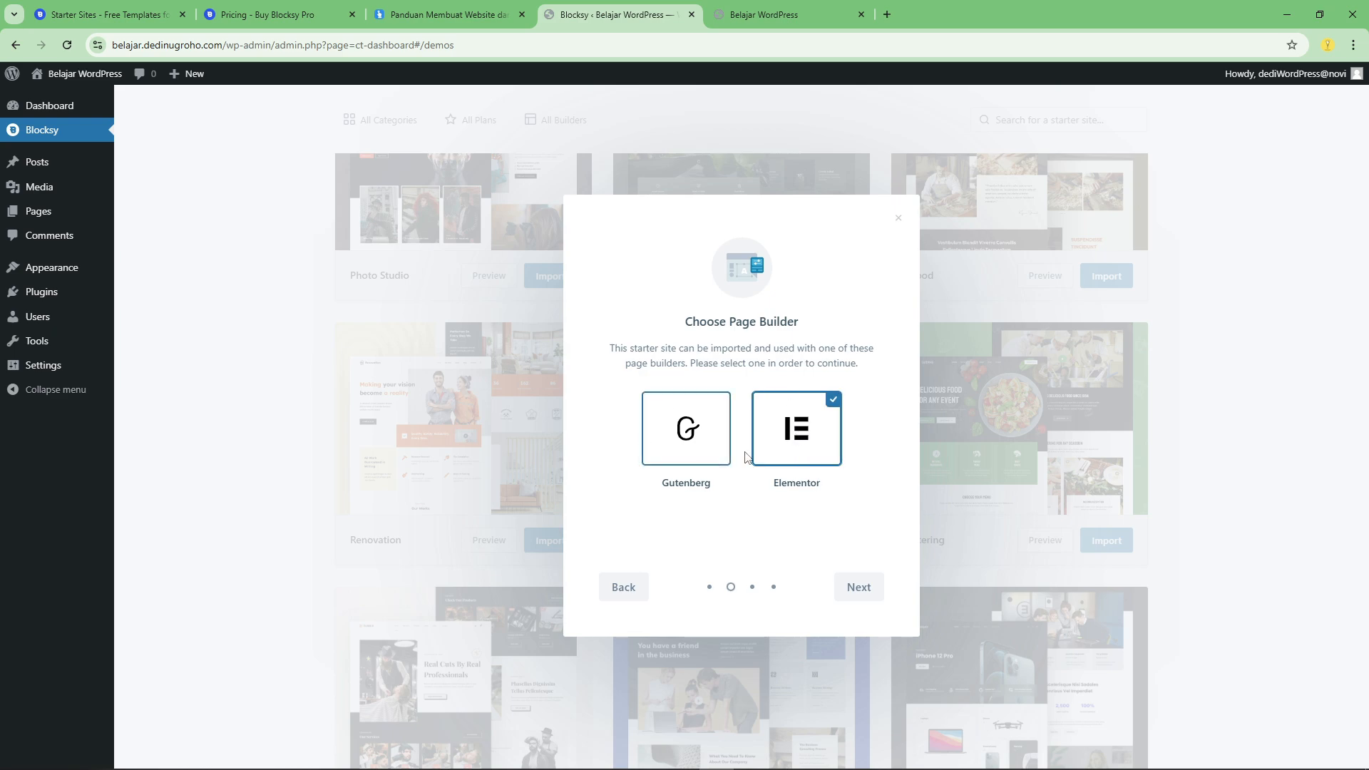
click(695, 456)
click(804, 434)
click(691, 431)
click(782, 427)
click(686, 440)
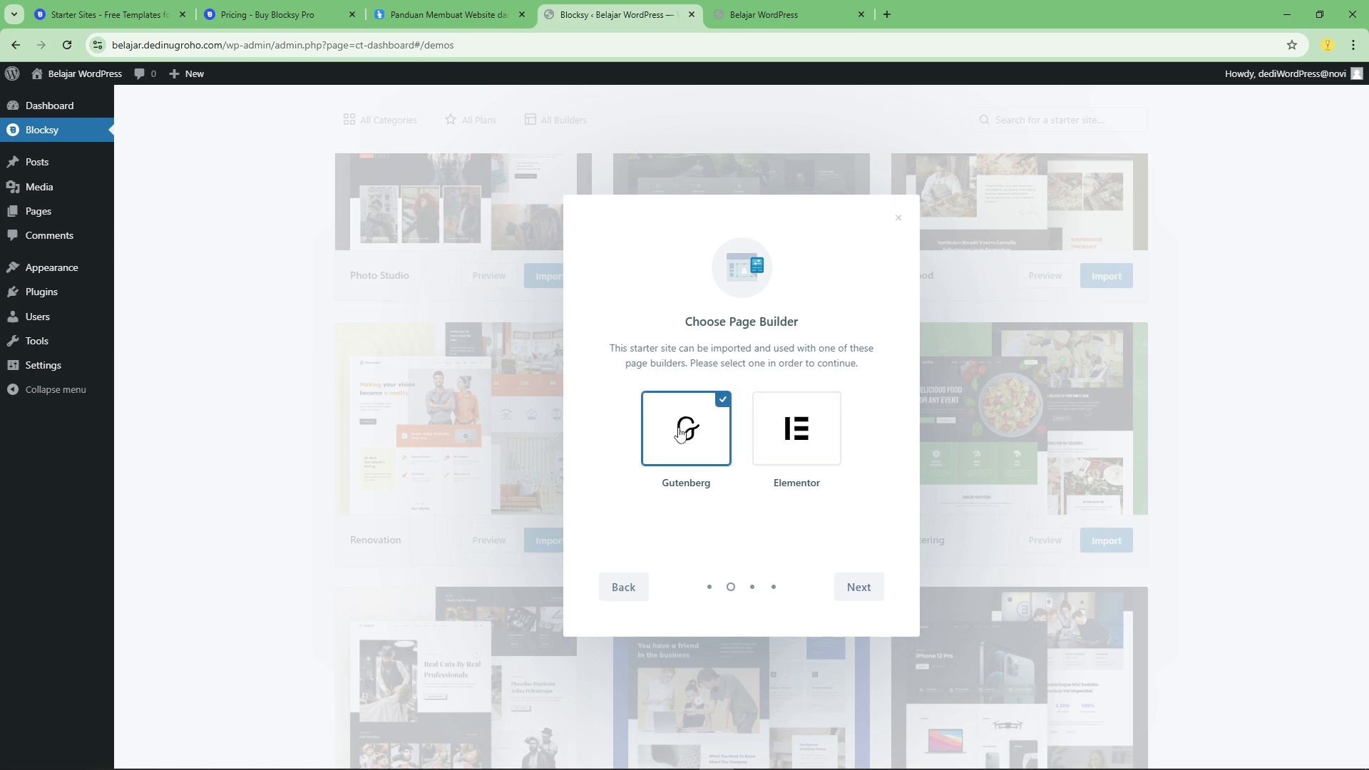
click(787, 450)
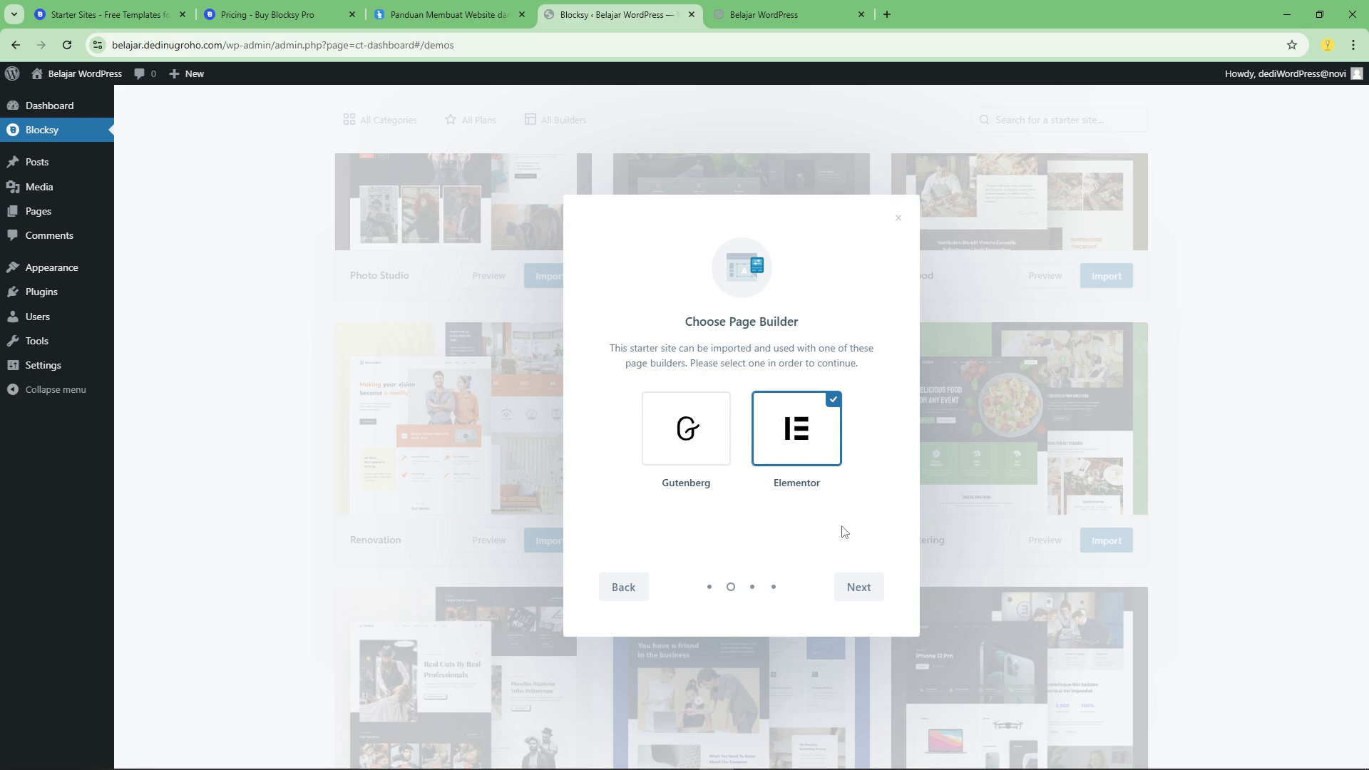
click(878, 587)
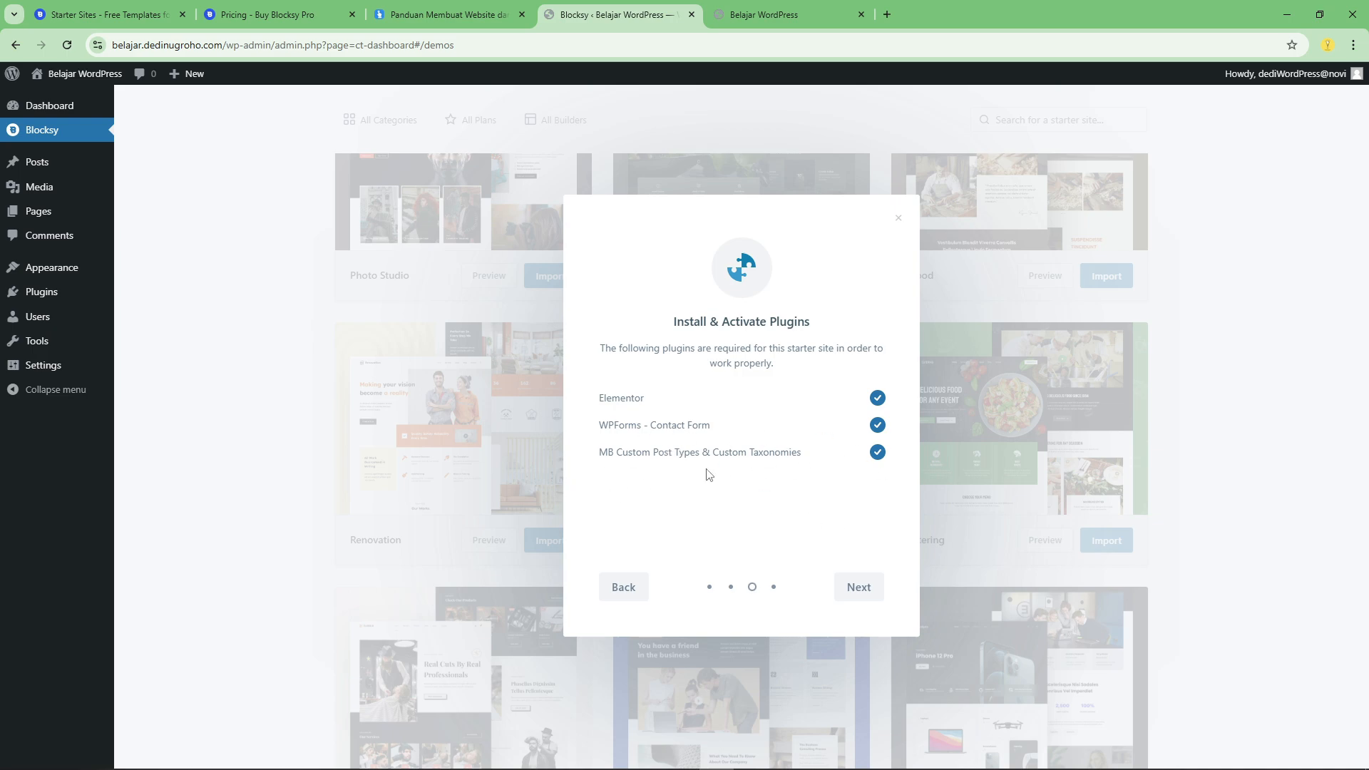
Keep all required plugins selected and install the starter site with Options, Widgets, Content and Clean Install enabled.
click(869, 591)
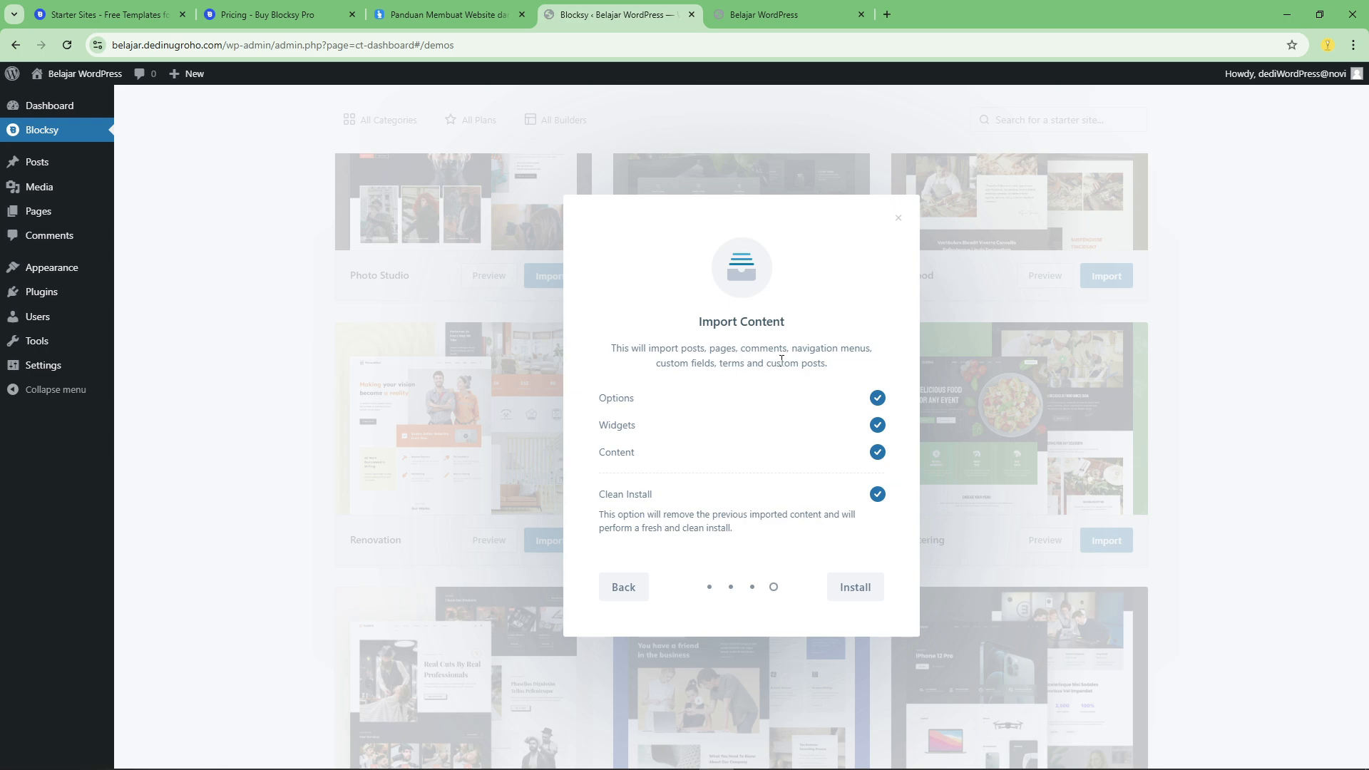
double_click(763, 347)
click(792, 353)
click(875, 589)
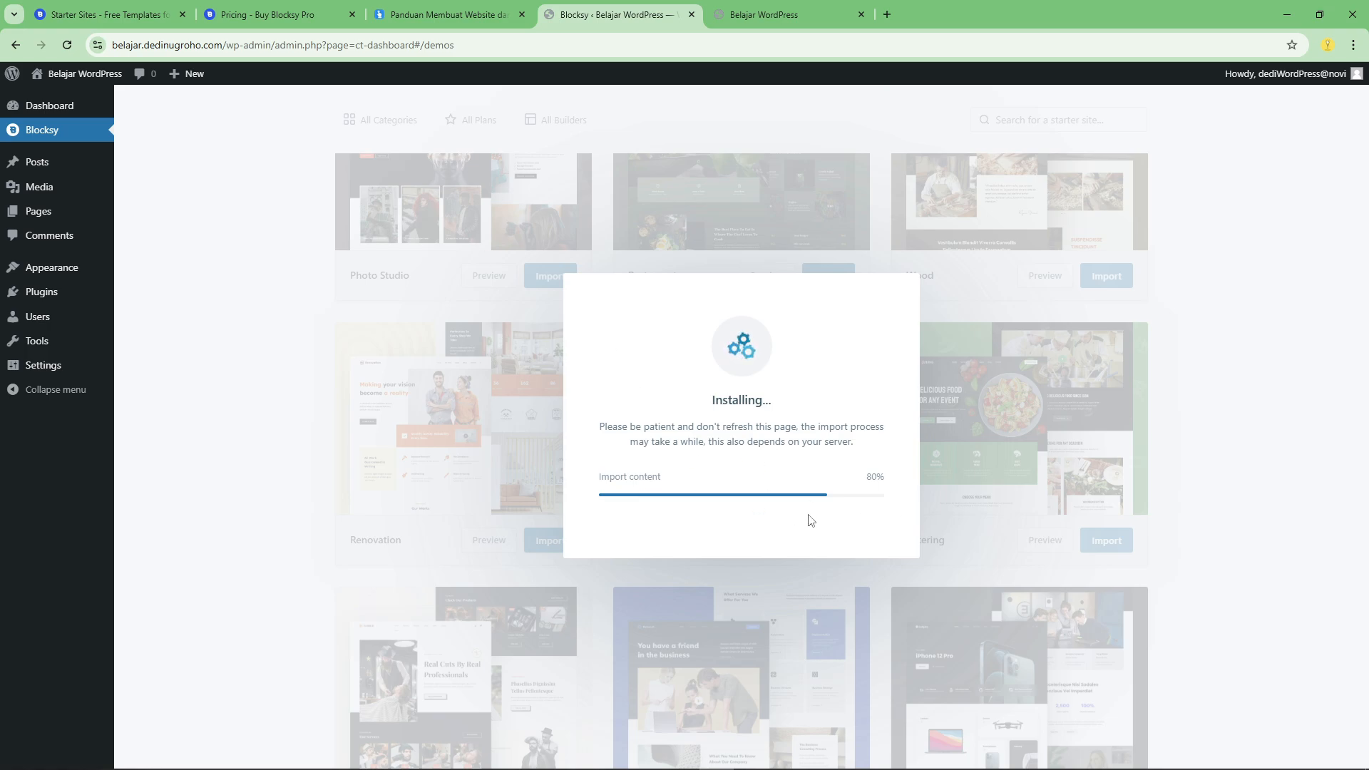
Switch to the online Starter Sites catalogue and examine the remaining templates and their supported page builders down to Modern Shop and News.
key(ctrl+1)
scroll(817, 447, down, 10)
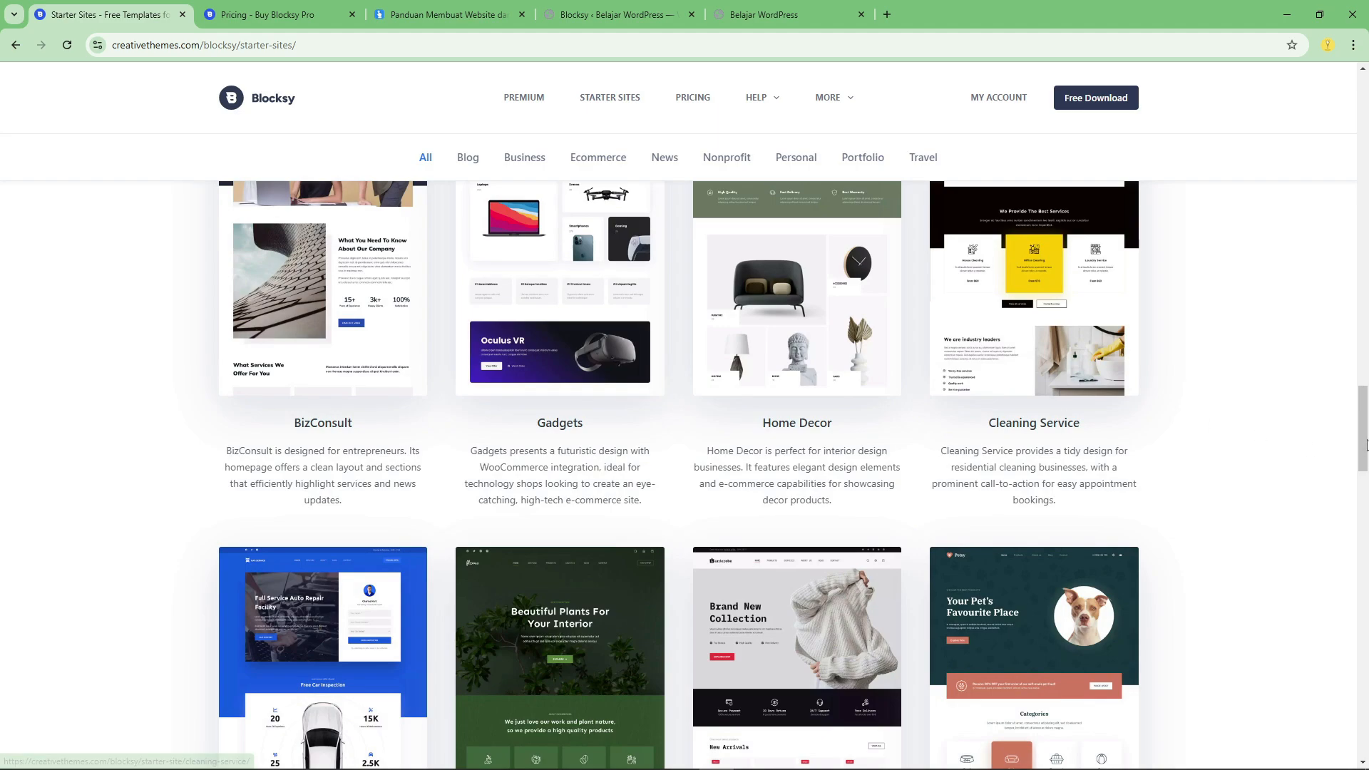
drag(1363, 444, 1365, 579)
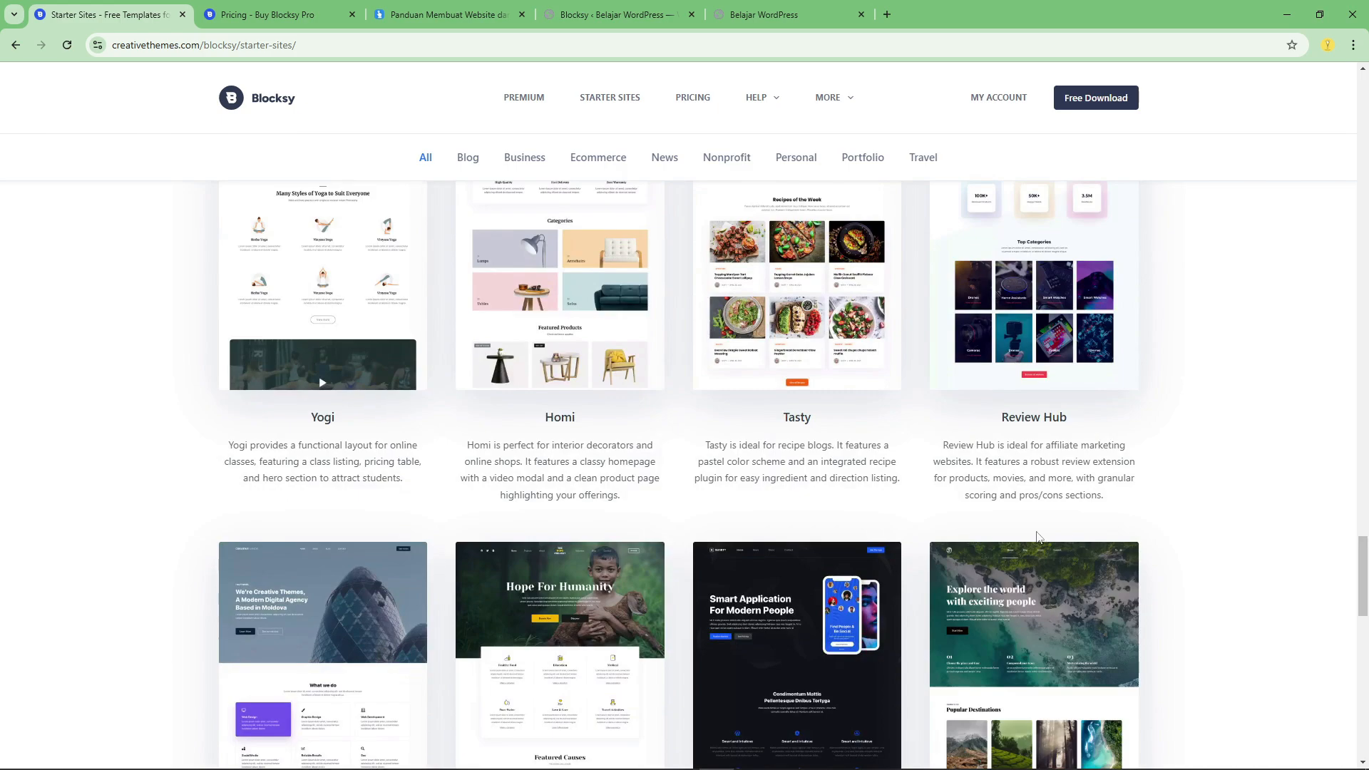
scroll(1026, 513, down, 4)
scroll(713, 456, up, 4)
scroll(493, 347, up, 3)
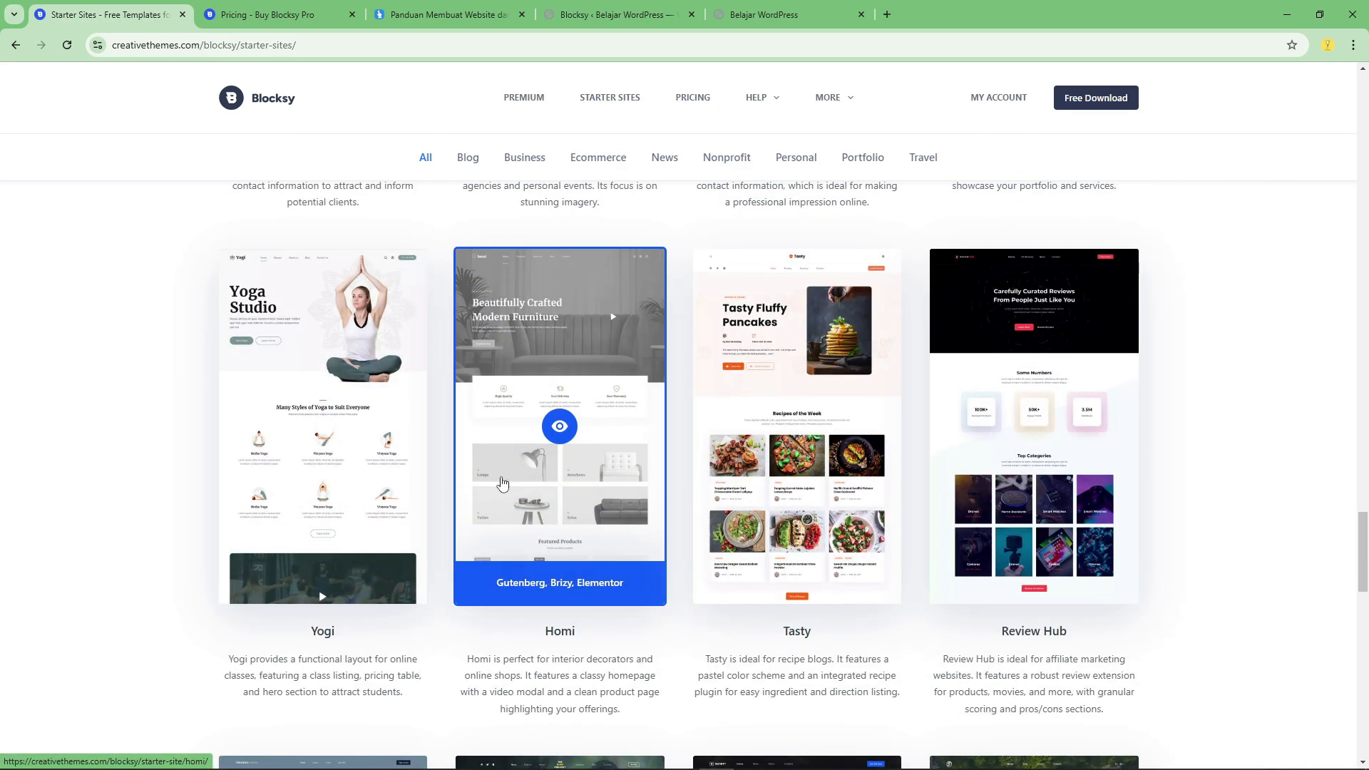
scroll(521, 478, down, 9)
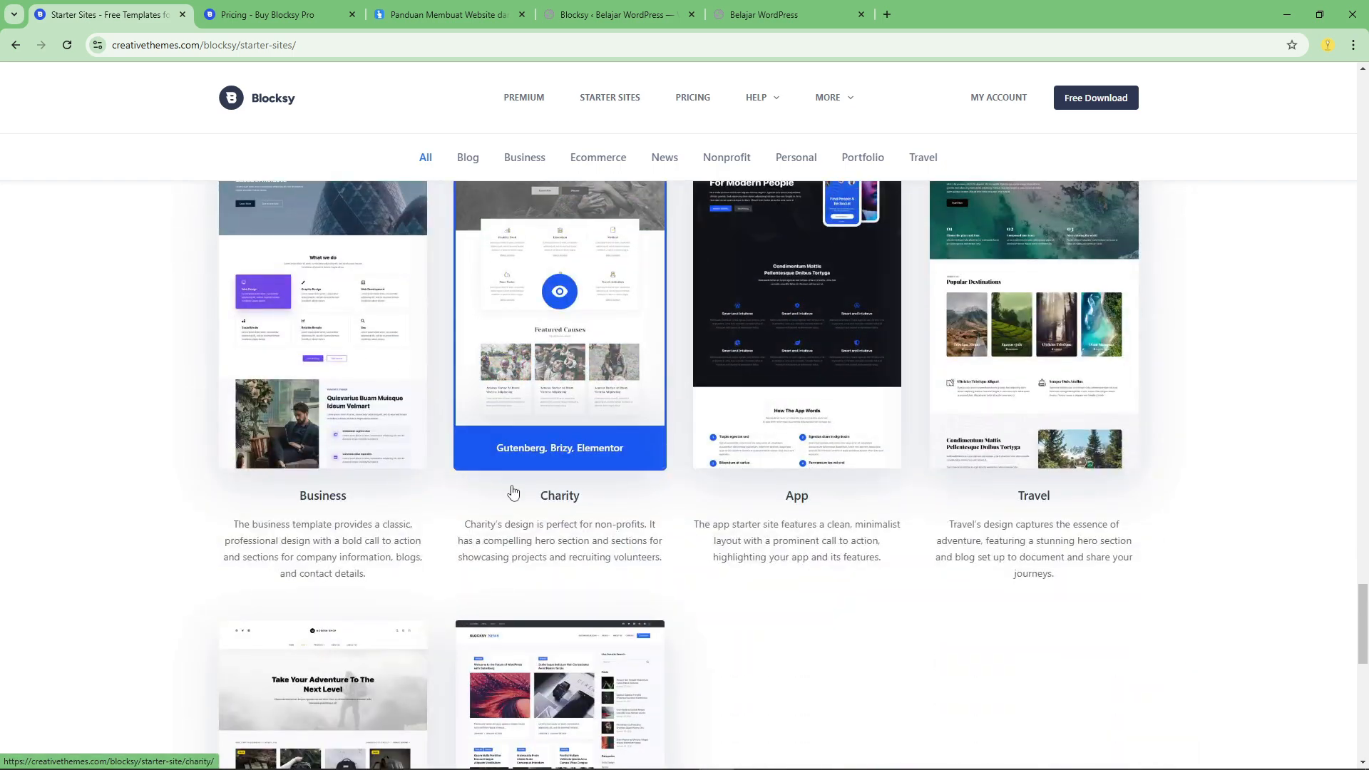
scroll(796, 399, up, 6)
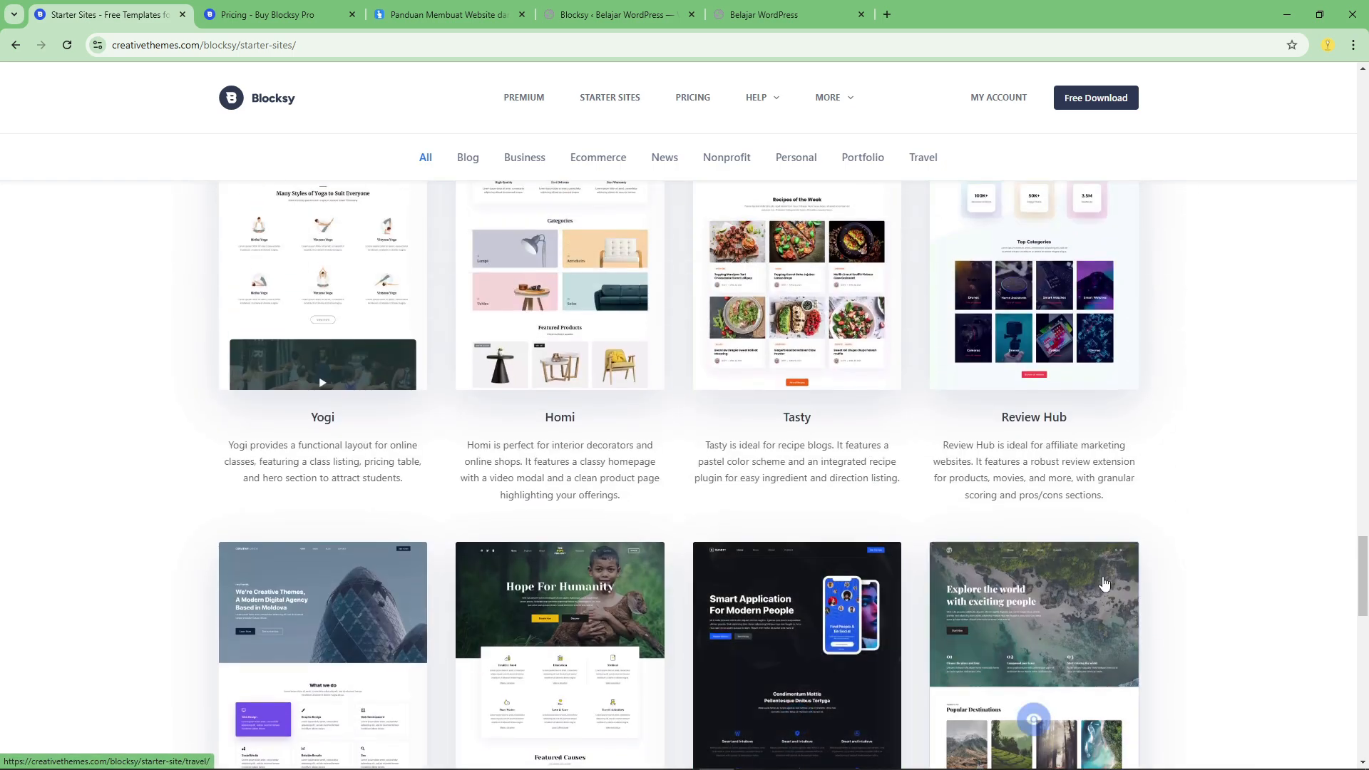
scroll(1308, 540, down, 5)
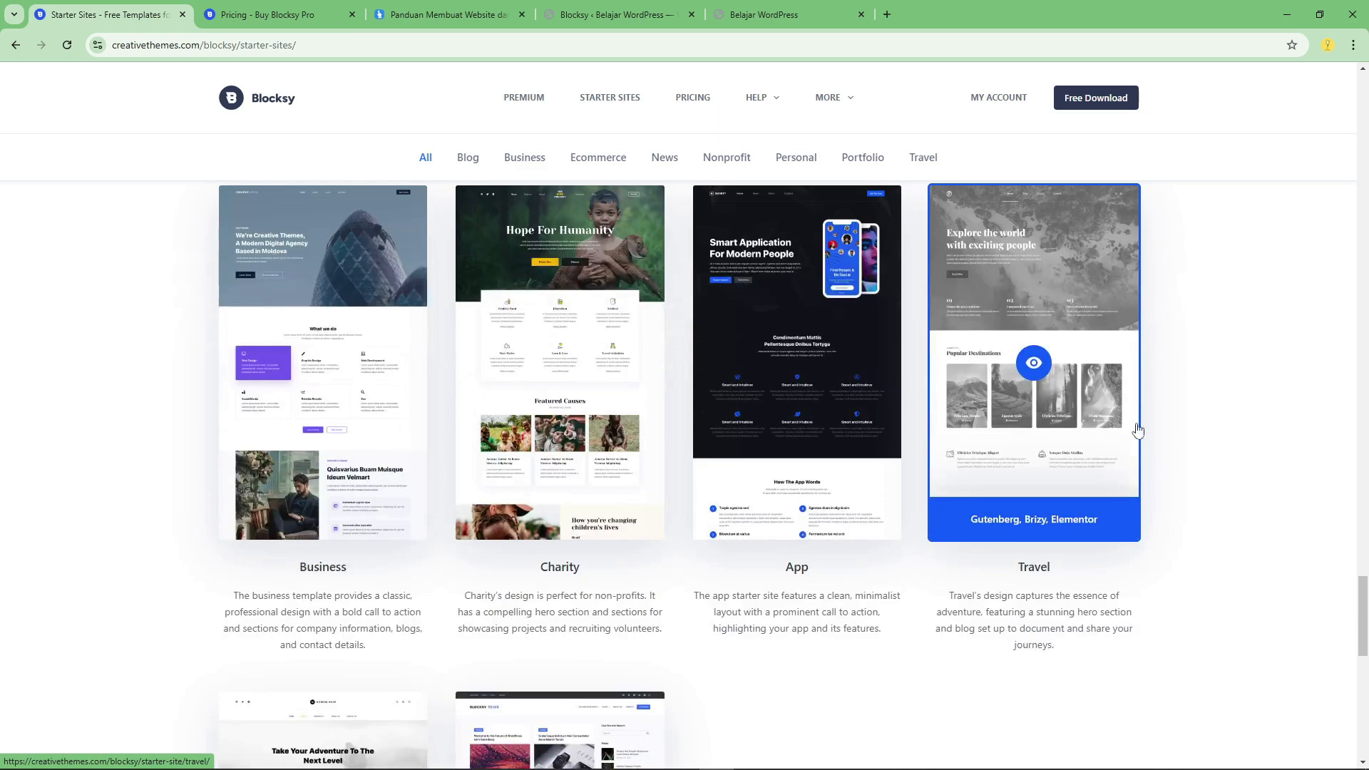
scroll(639, 599, down, 5)
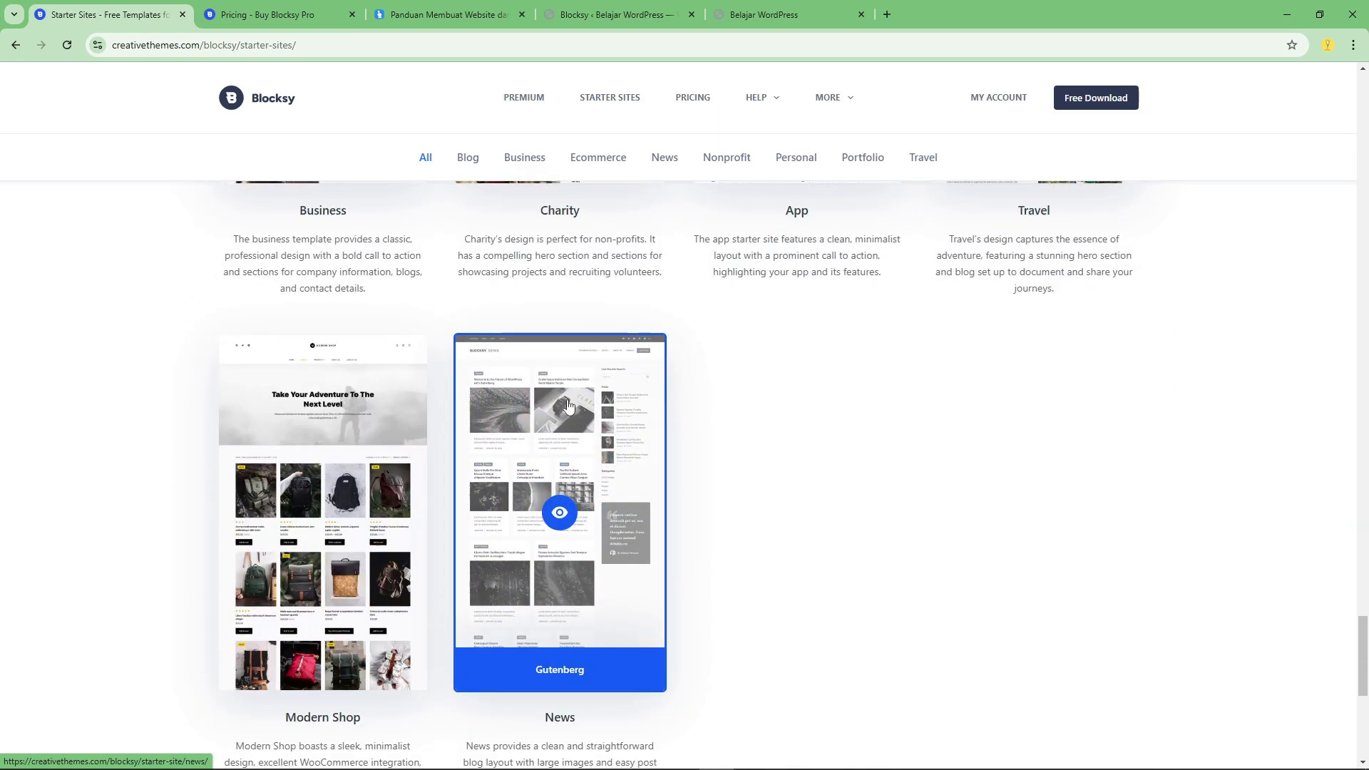
scroll(519, 502, down, 2)
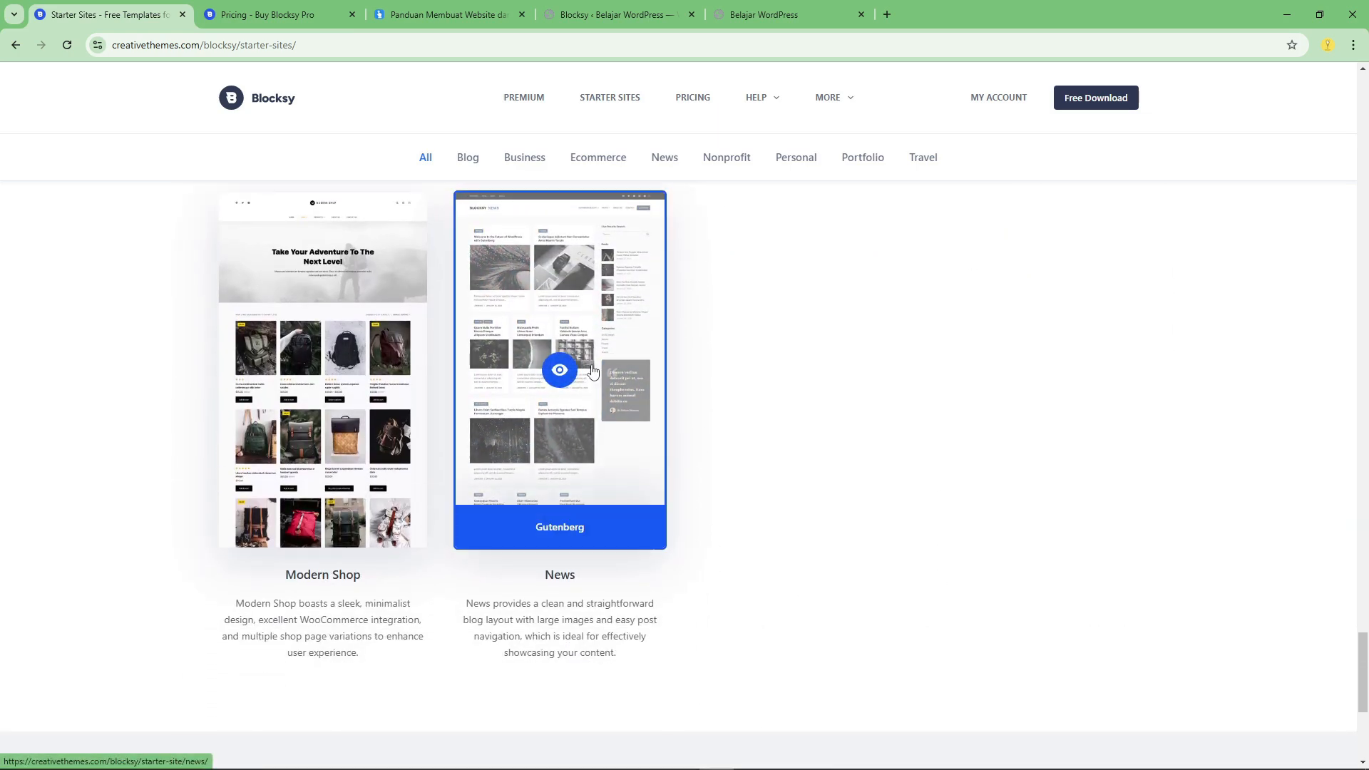
scroll(513, 320, up, 1)
Check the import in the Blocksy dashboard, switch to the live site and examine the imported homepage from its hero to Education & Experience.
click(589, 15)
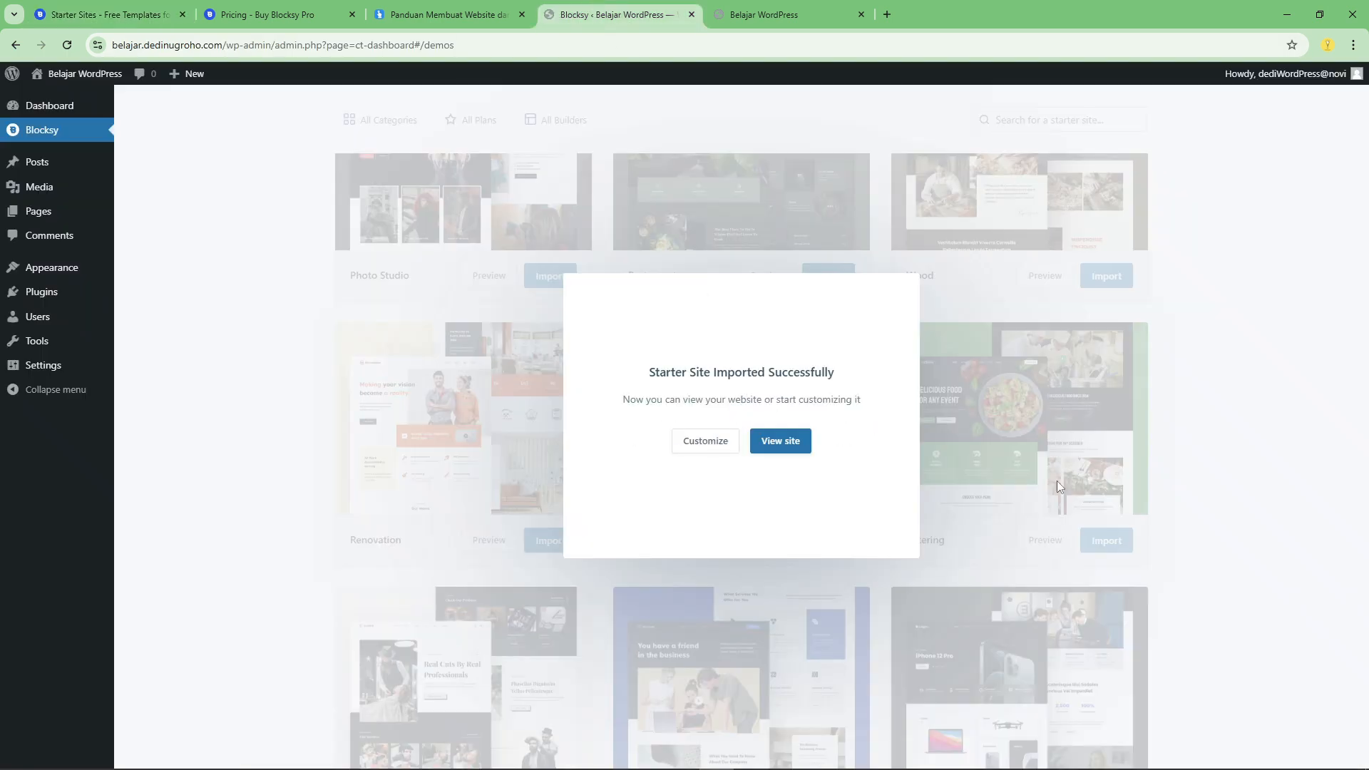
click(763, 14)
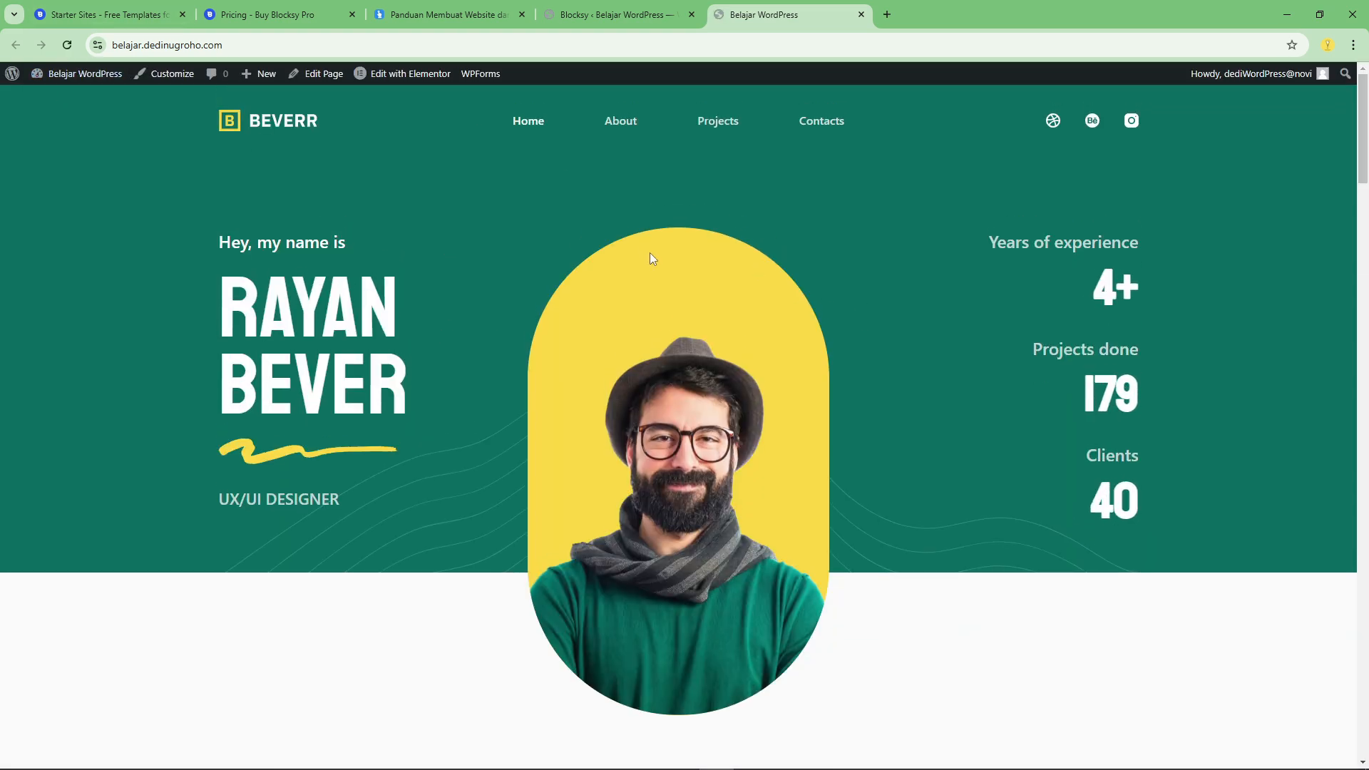
scroll(868, 400, down, 6)
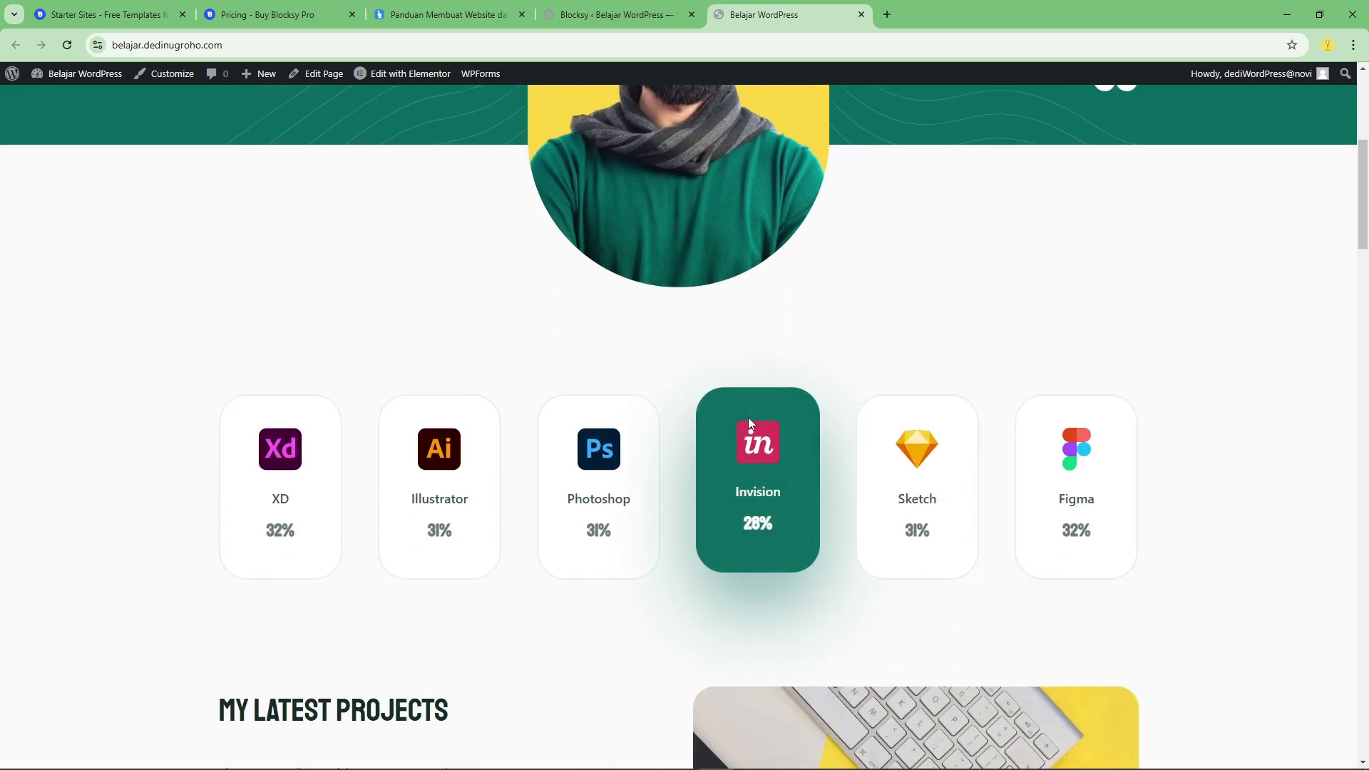
scroll(749, 422, down, 9)
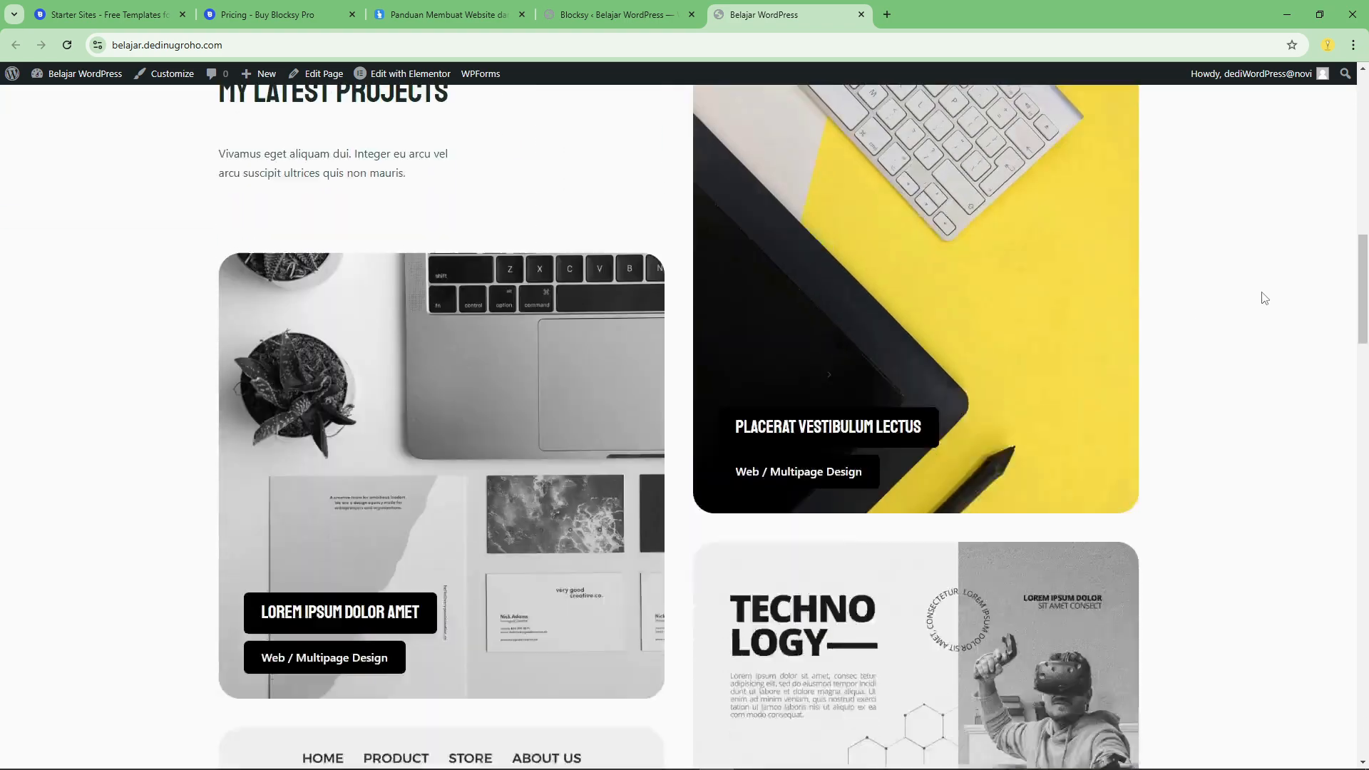
scroll(1264, 298, down, 9)
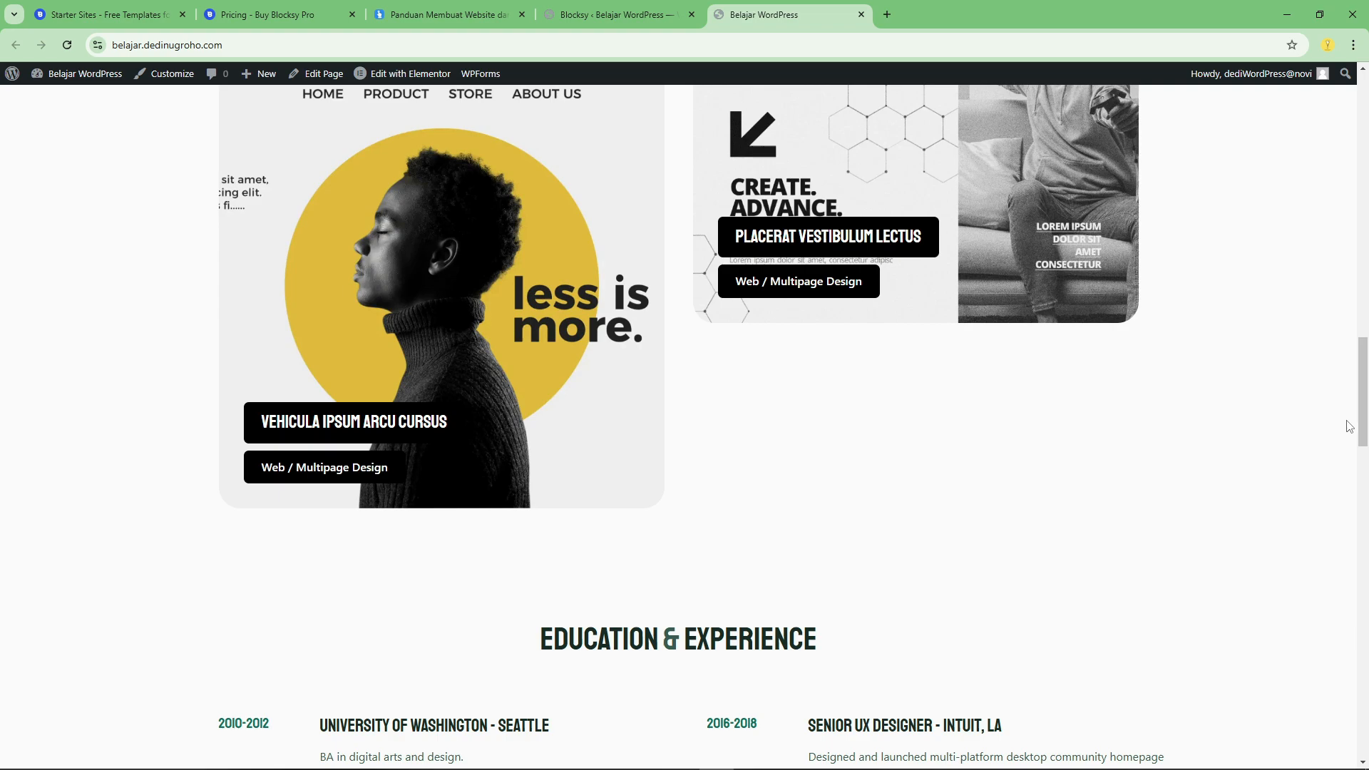
scroll(1353, 456, down, 8)
drag(1358, 488, 1291, 124)
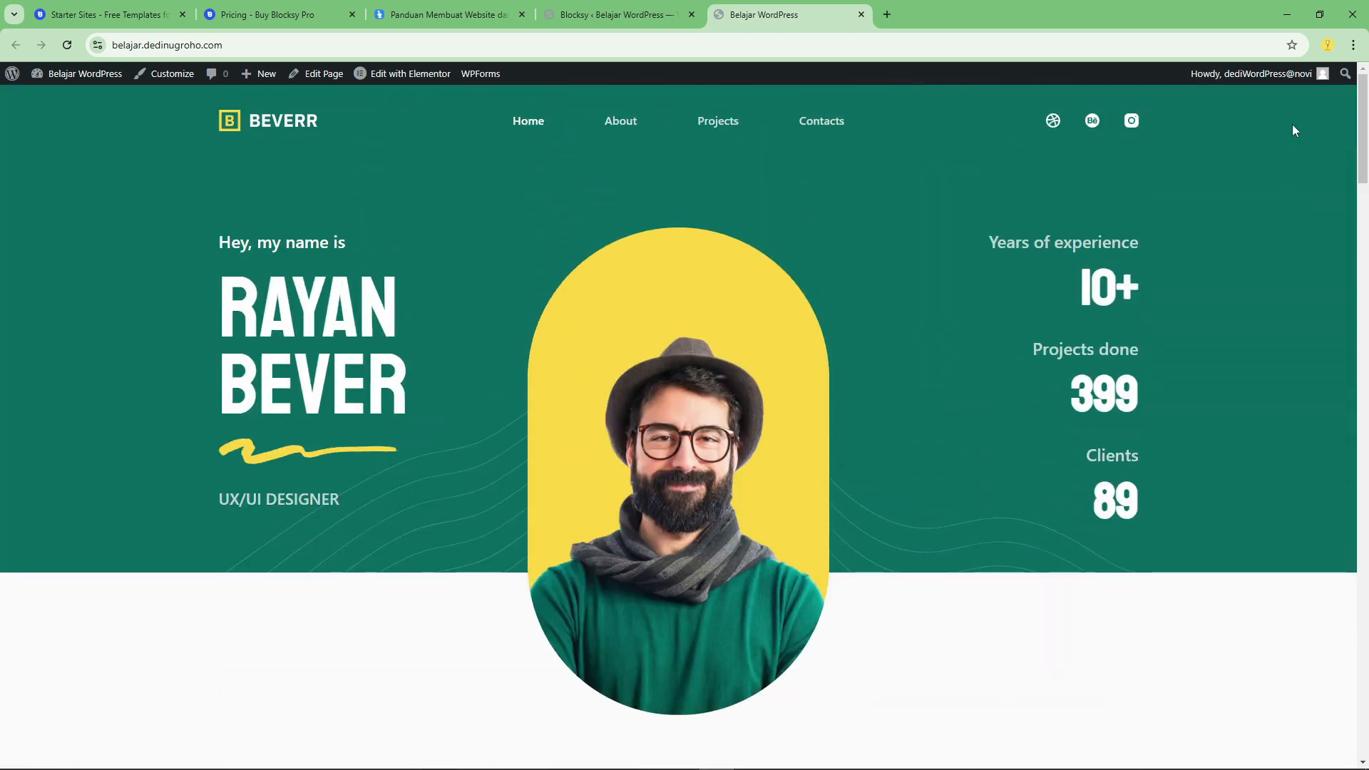
Return to the Blocksy dashboard, close the import dialog and open the main WordPress Dashboard.
click(614, 14)
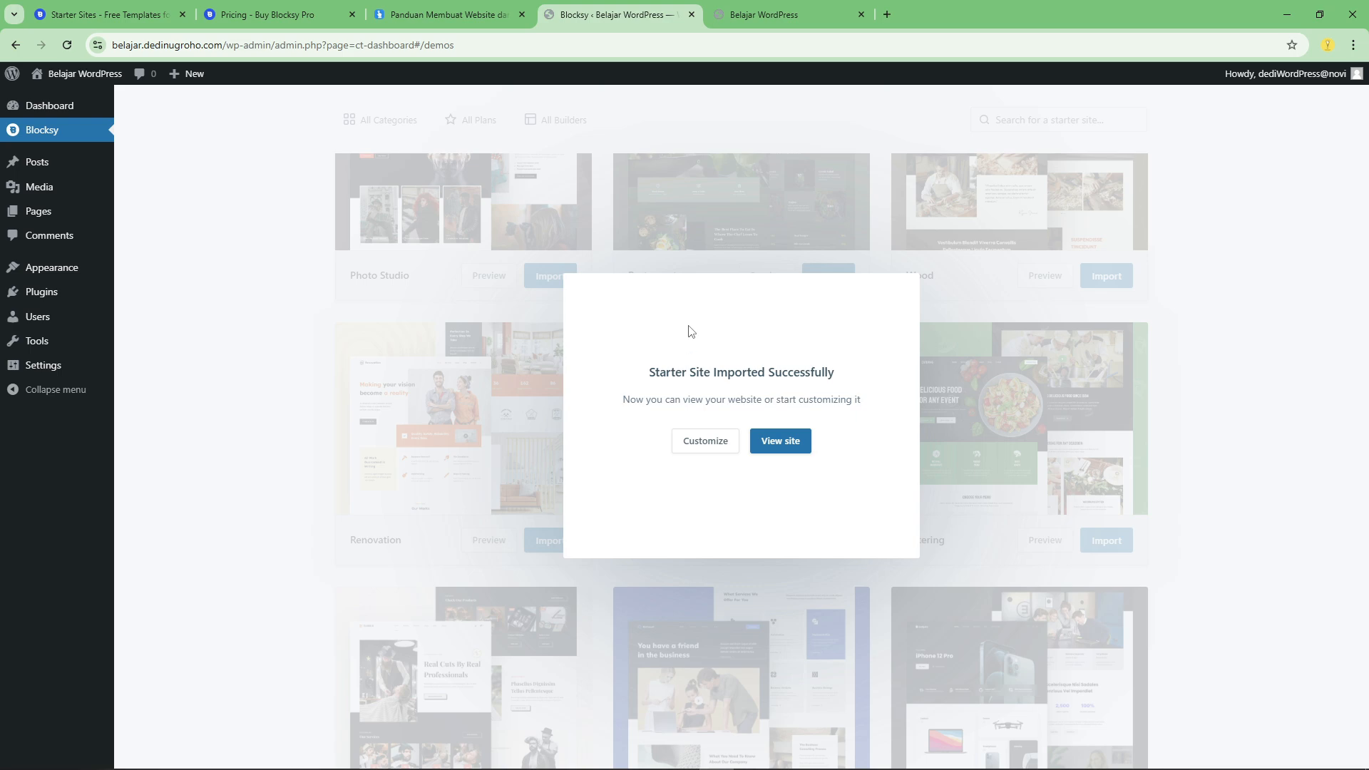
click(1277, 379)
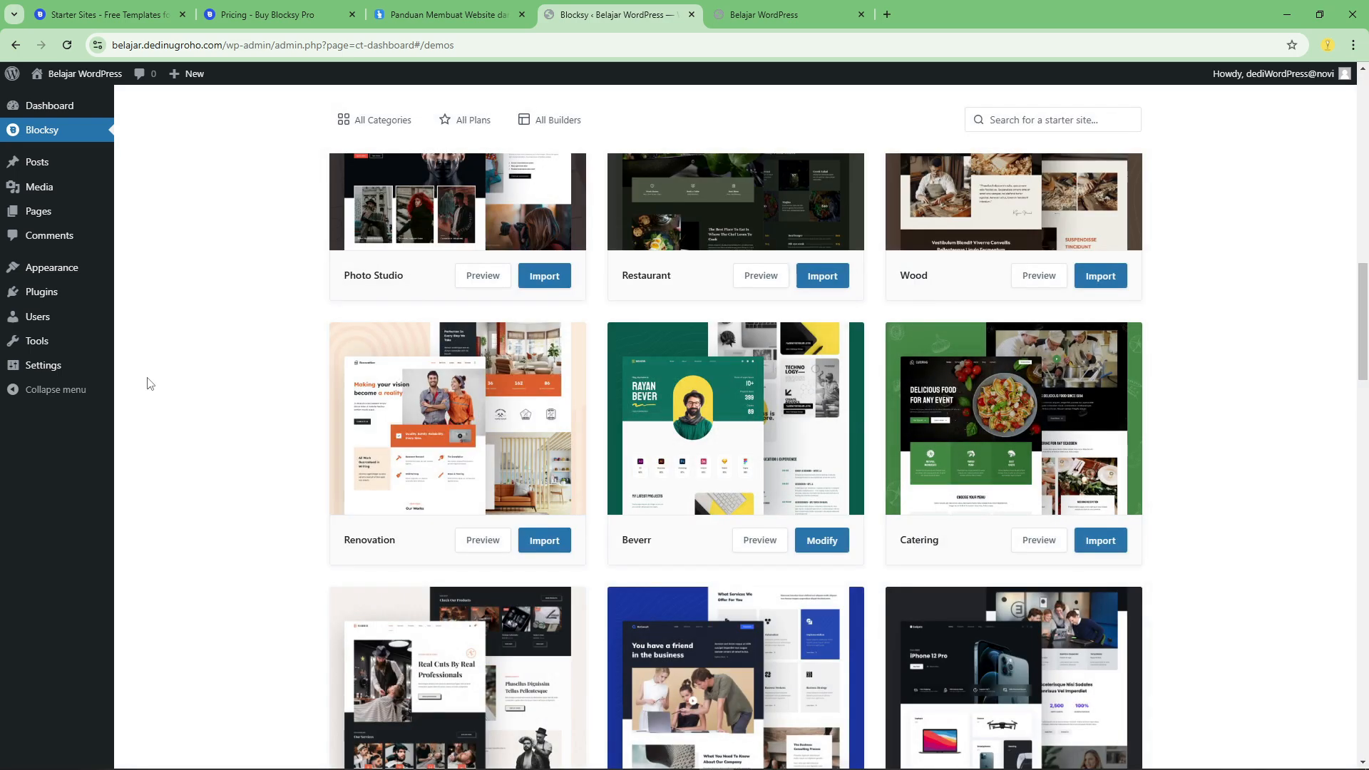
click(85, 106)
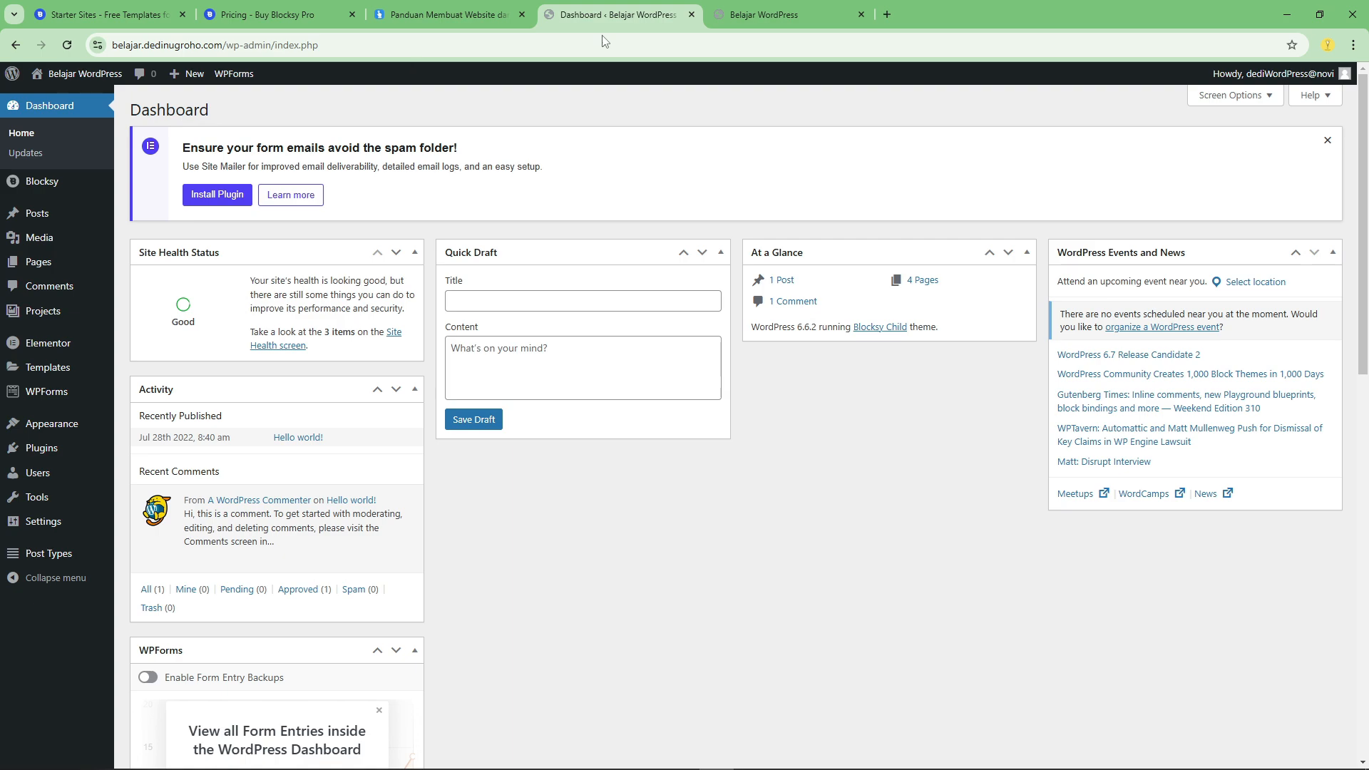
Switch to the live site and examine its About page, including the personal details and My Services cards.
click(785, 14)
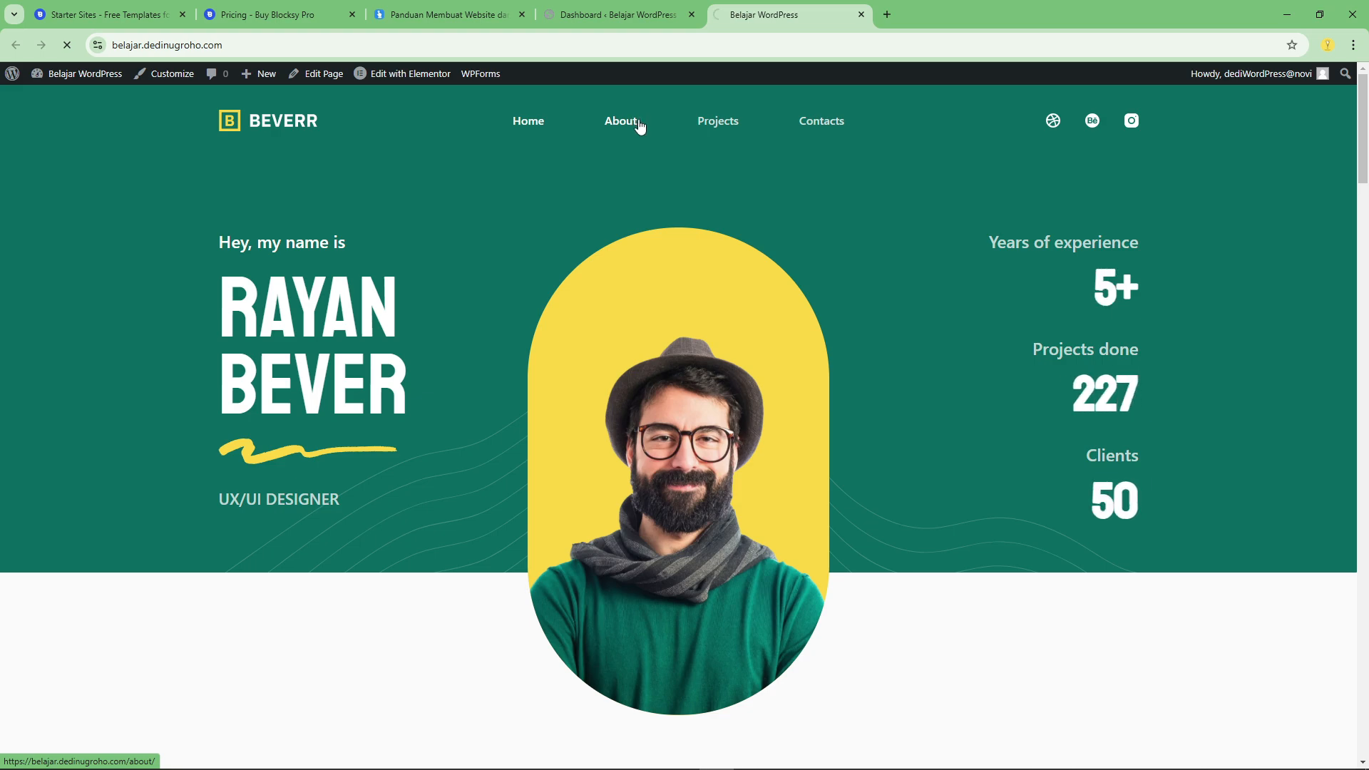
click(638, 123)
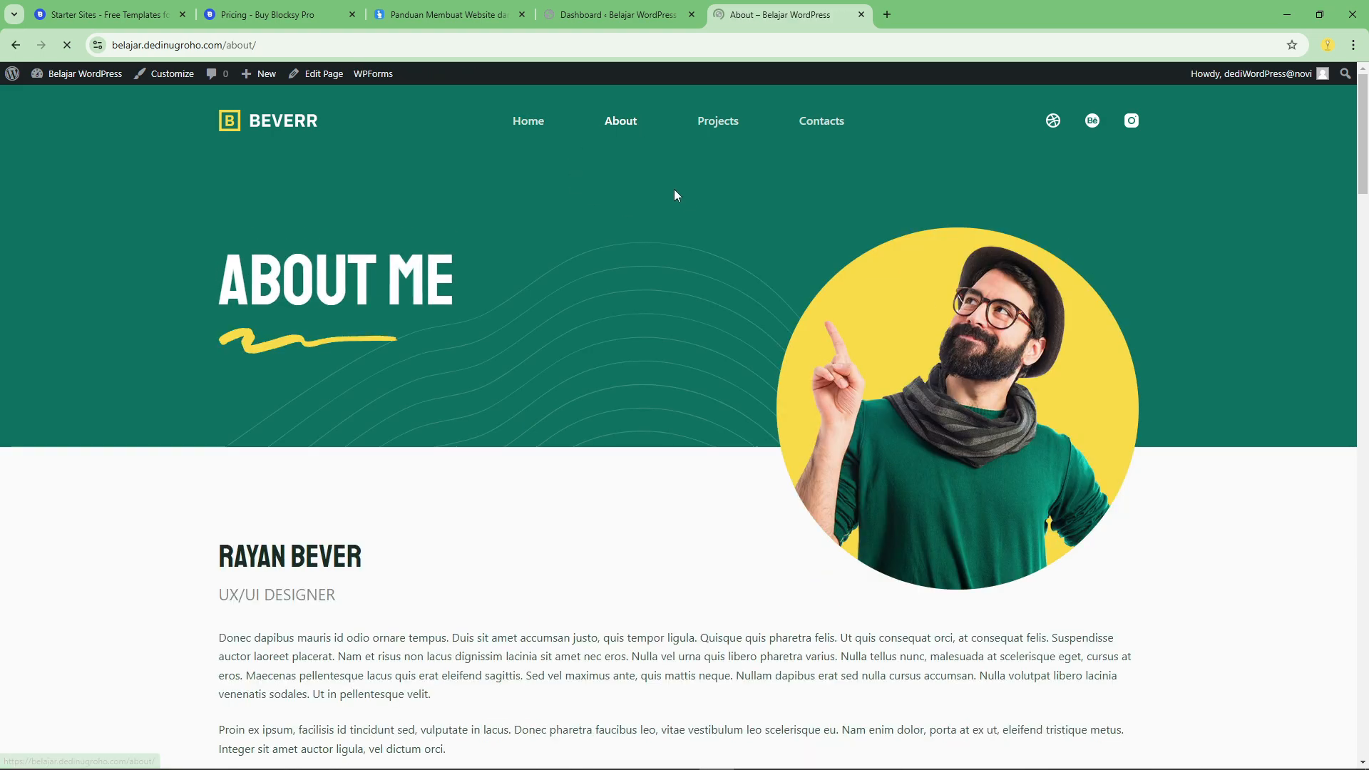
scroll(599, 260, down, 8)
scroll(603, 285, up, 4)
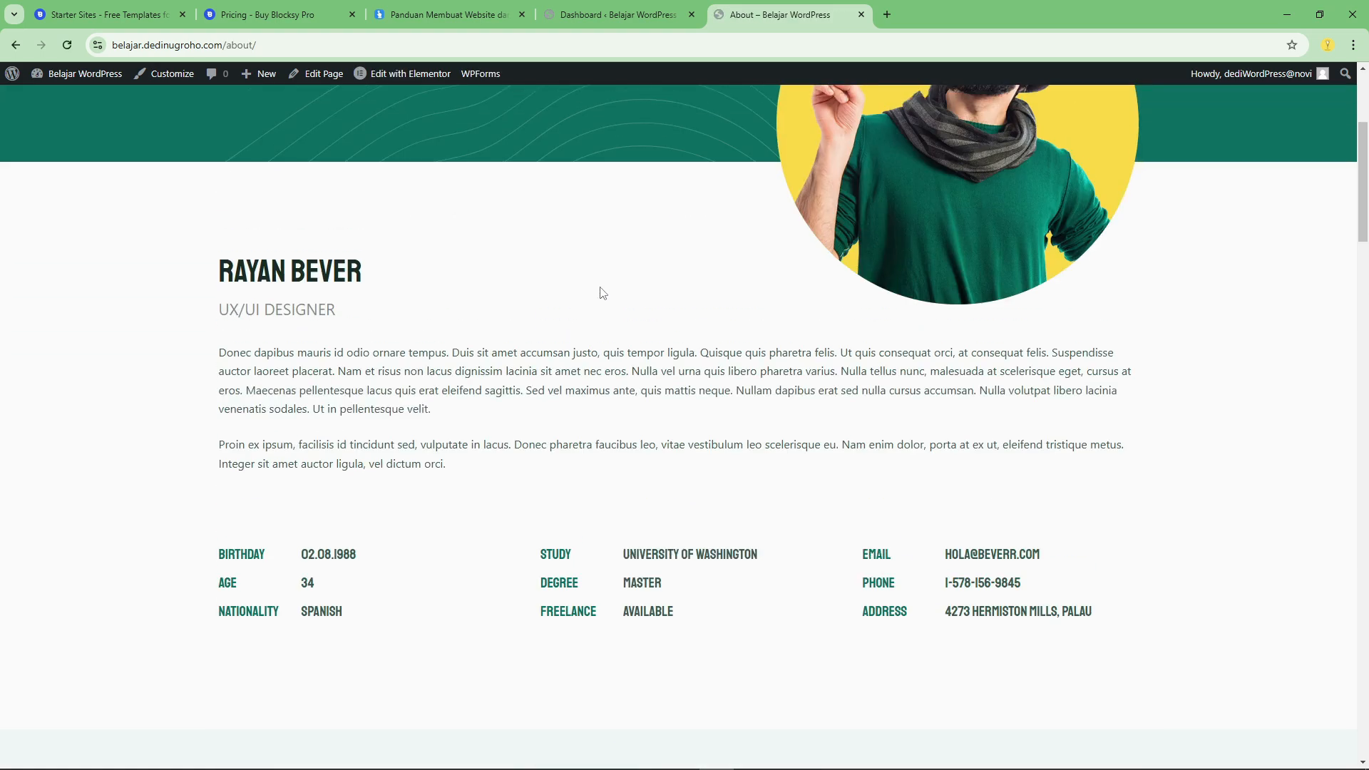
scroll(516, 428, down, 12)
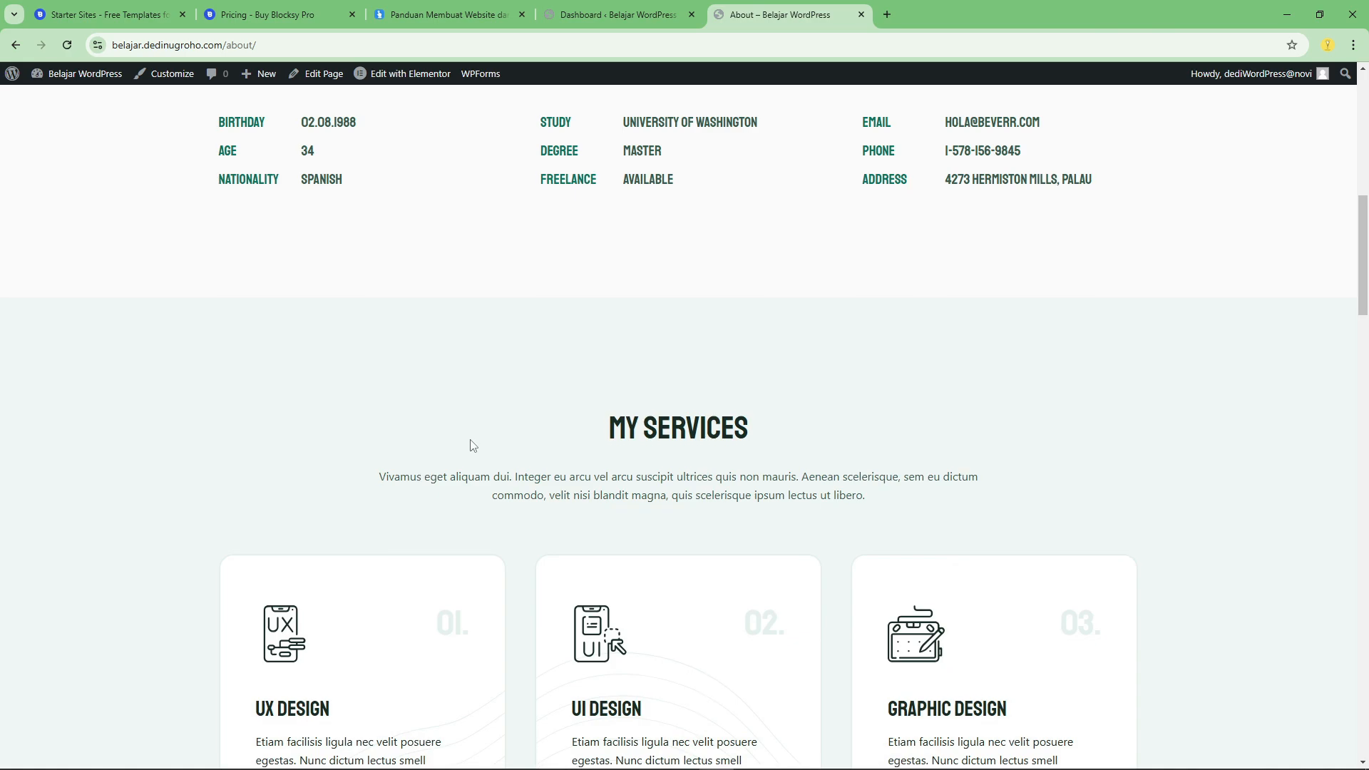
scroll(464, 441, down, 8)
scroll(834, 427, up, 15)
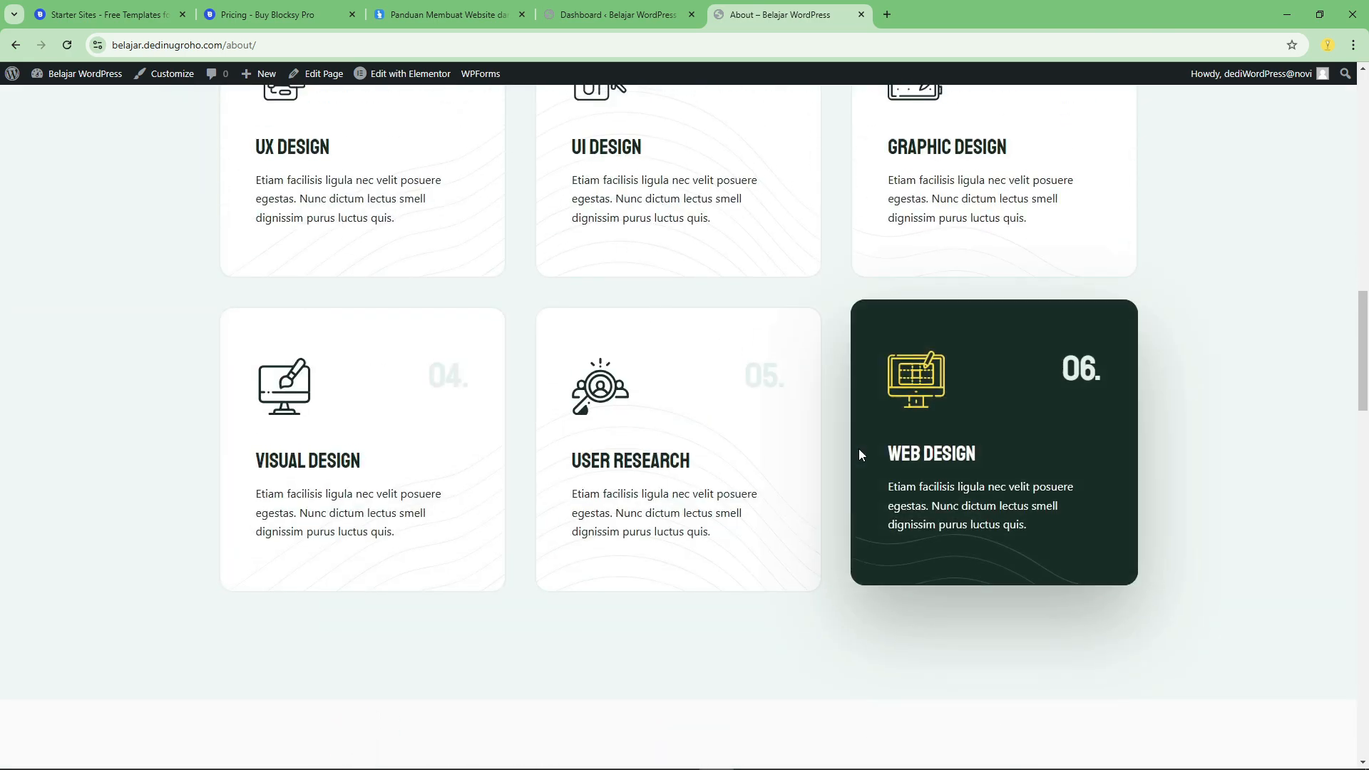
scroll(852, 469, up, 5)
View the site's Projects and Contacts pages, go back to Home and switch to the WordPress Dashboard.
click(729, 129)
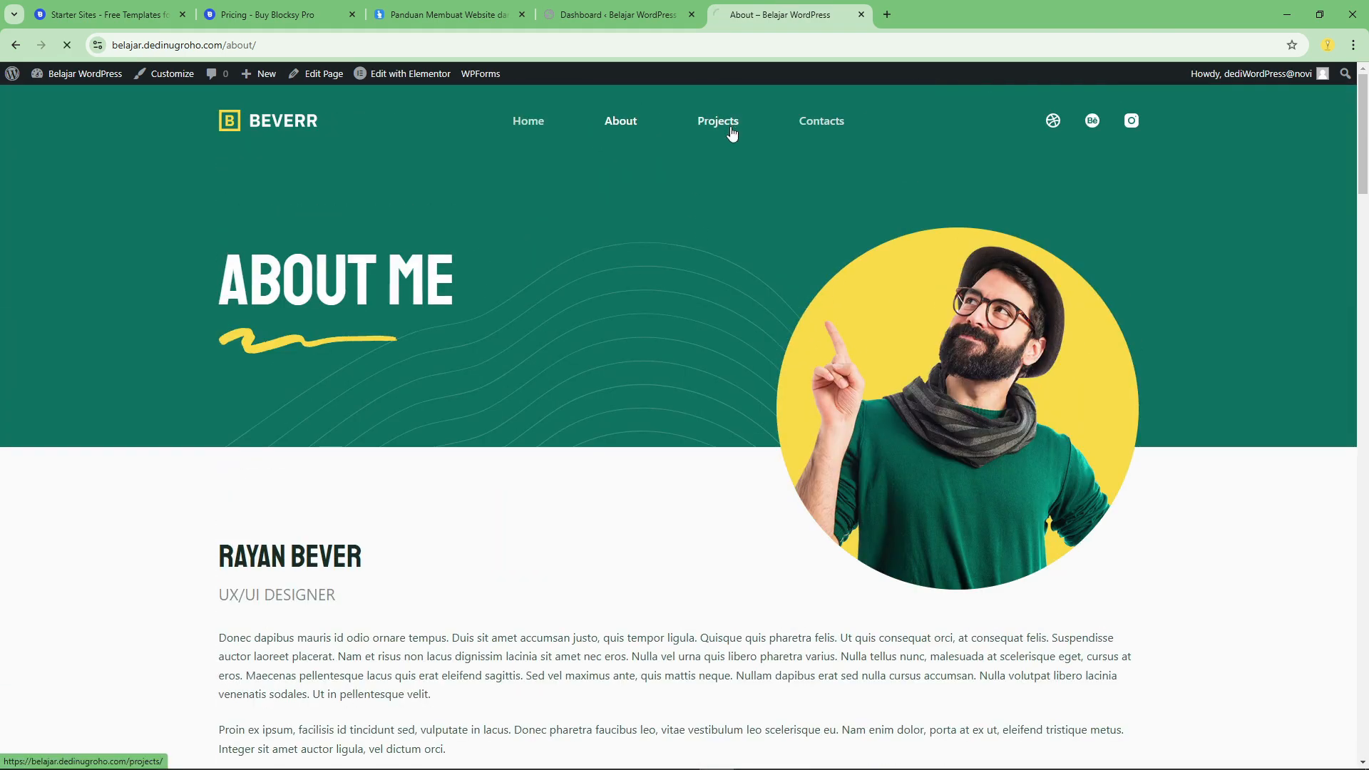
scroll(738, 311, down, 5)
scroll(738, 310, up, 6)
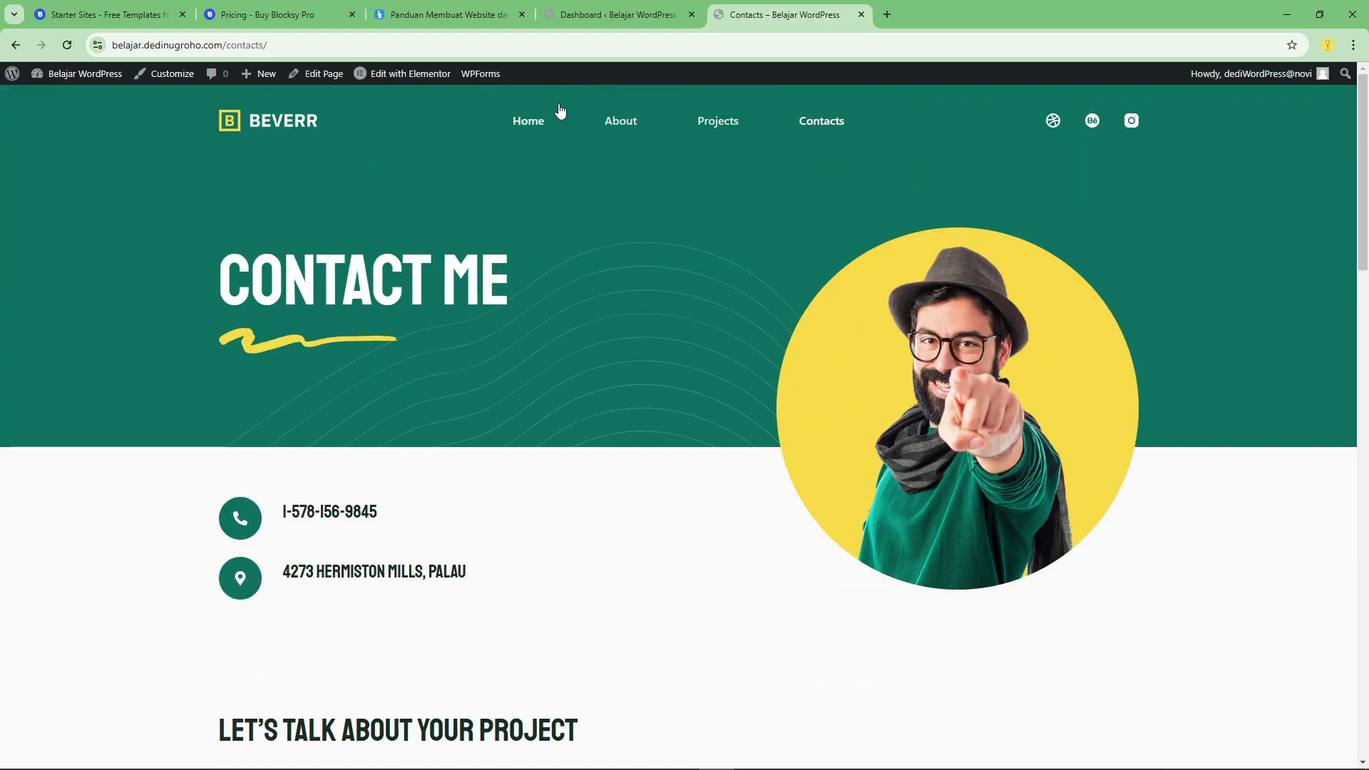
click(534, 118)
click(545, 15)
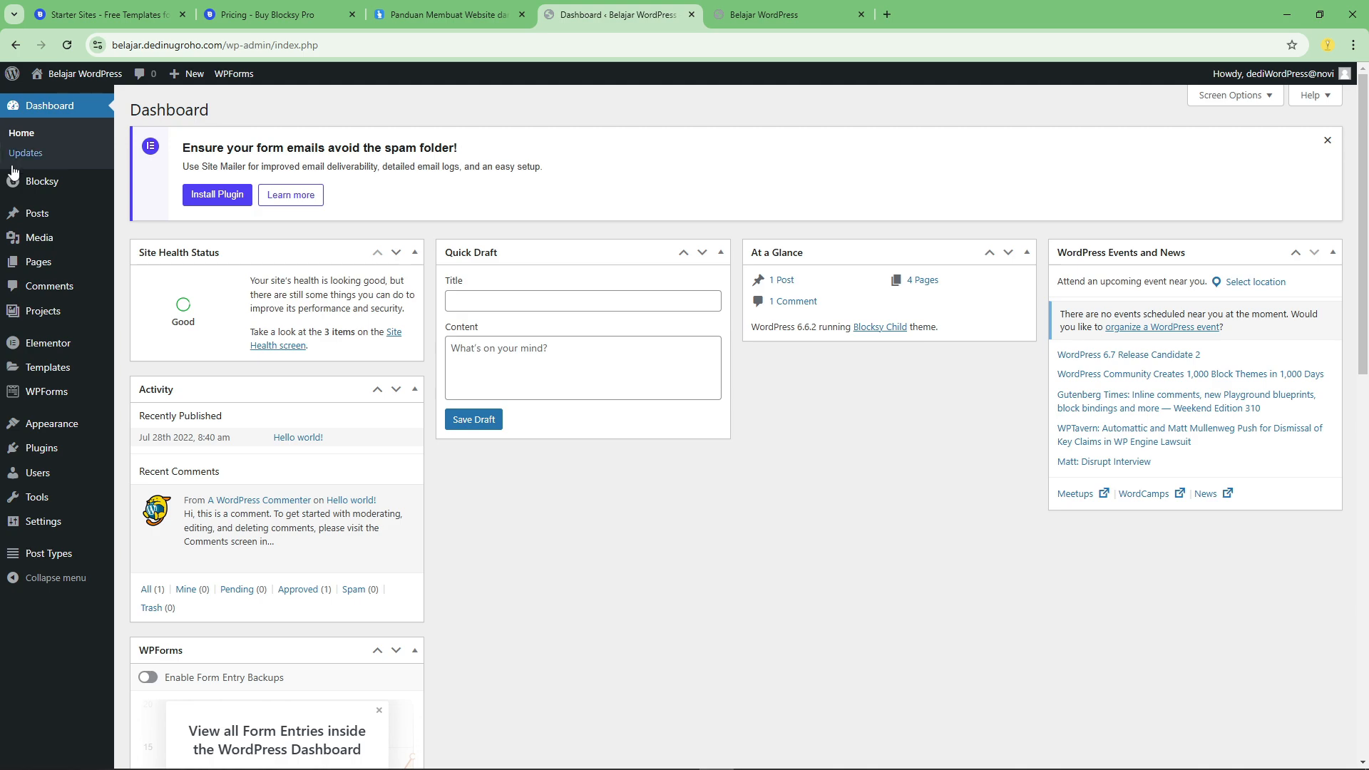
Move the Hello world! post and the draft Privacy Policy page to the Trash.
click(53, 209)
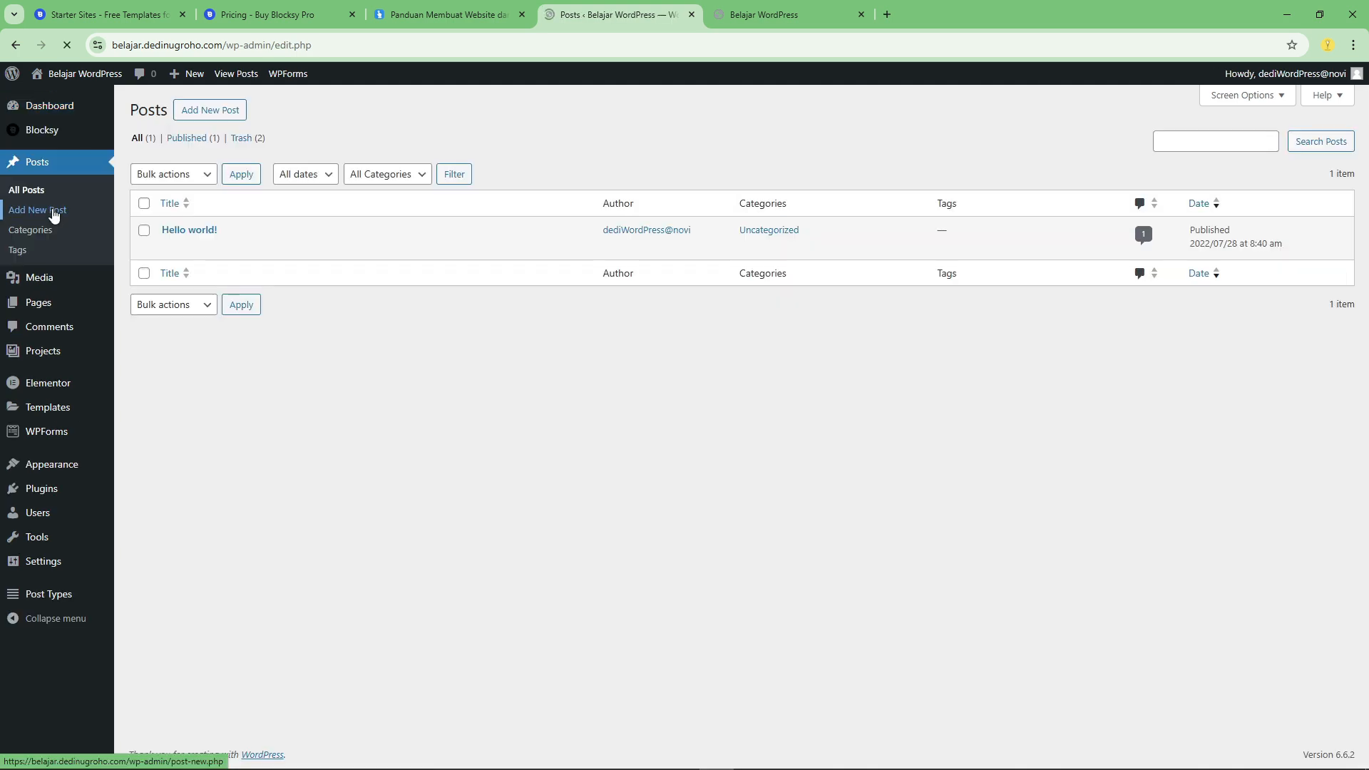
click(243, 248)
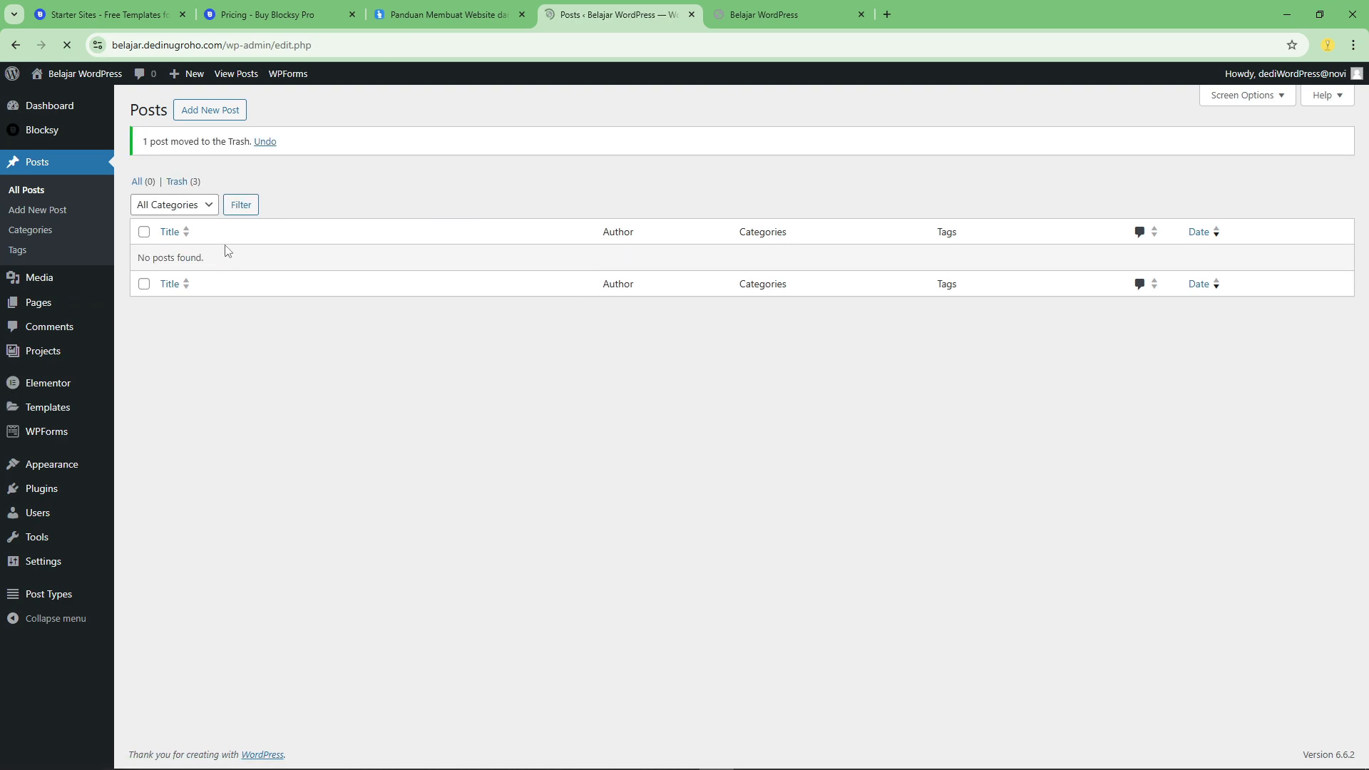
click(47, 303)
mouse_move(245, 353)
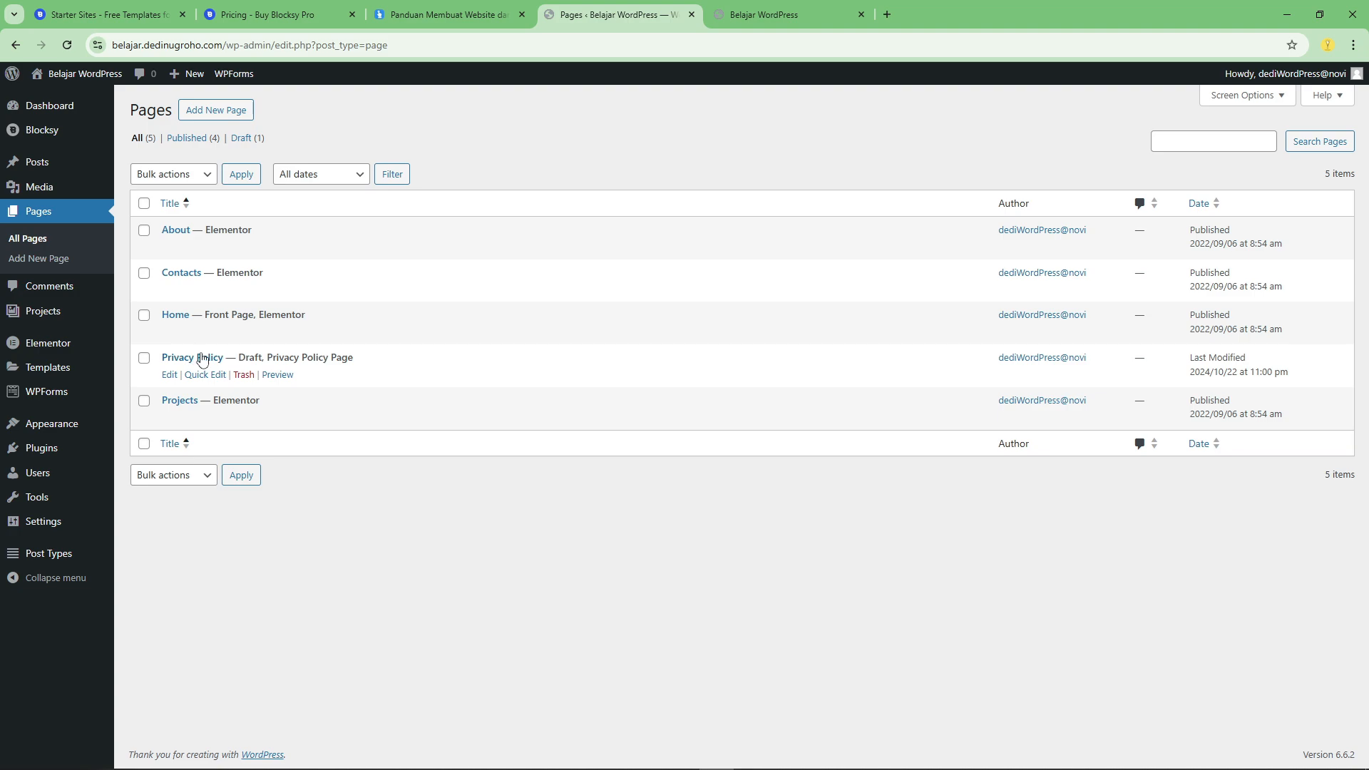
click(241, 375)
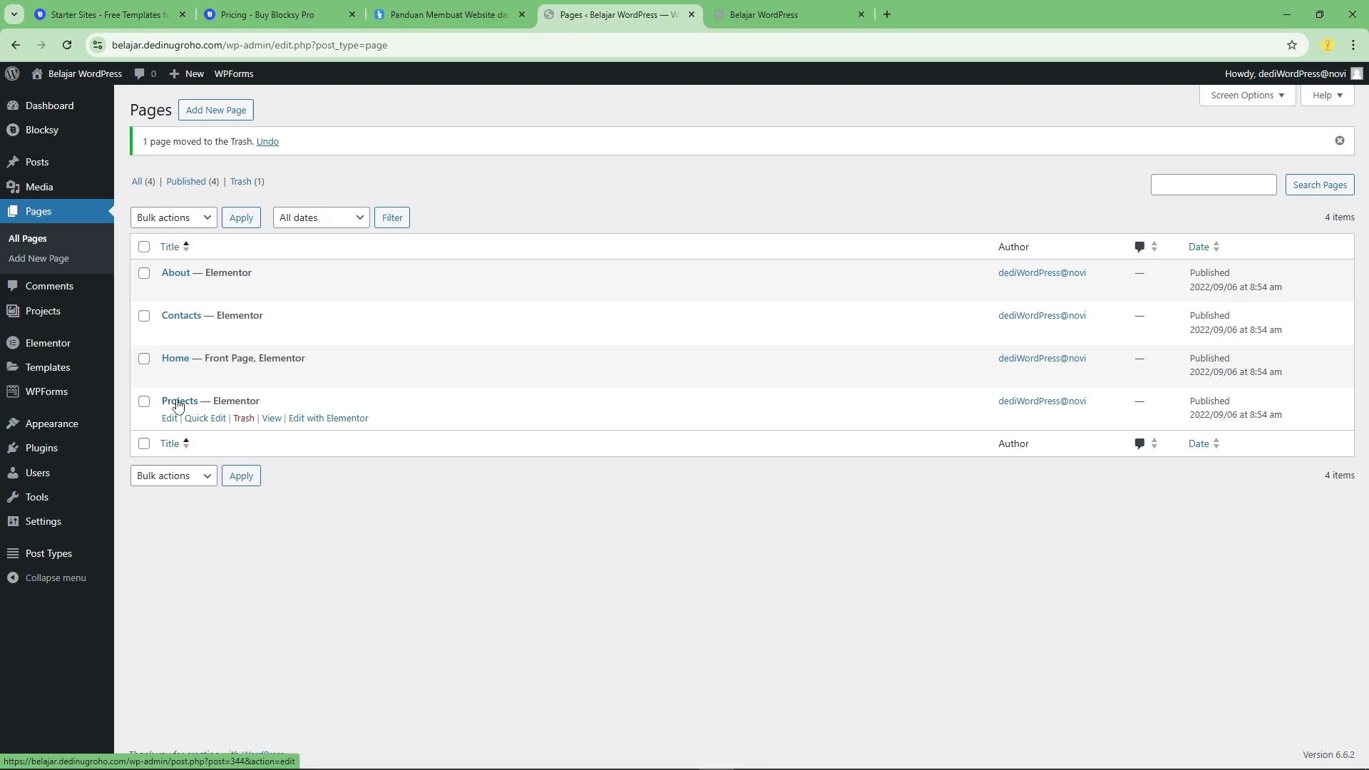
Open the Home page for editing with Elementor in a new tab placed directly after the Pages list's tab.
click(305, 379)
right_click(305, 380)
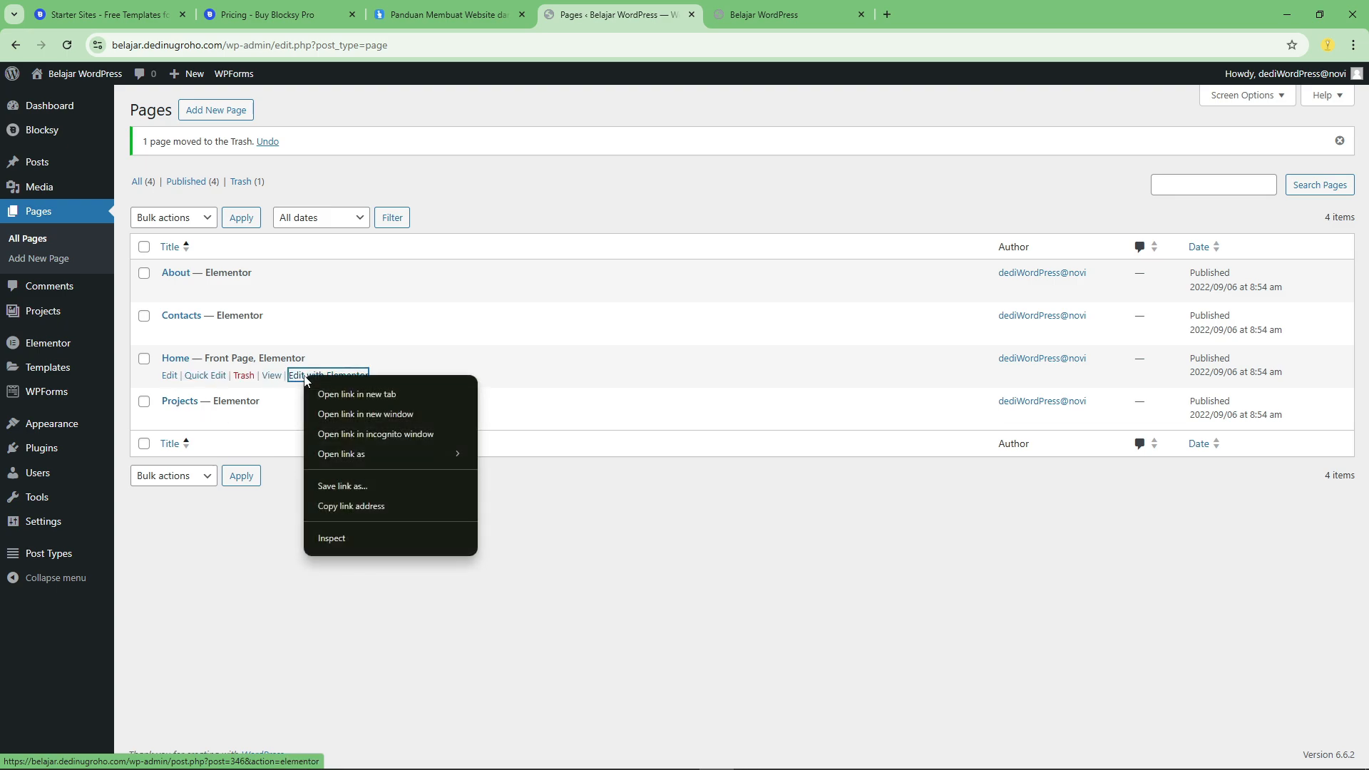
click(335, 392)
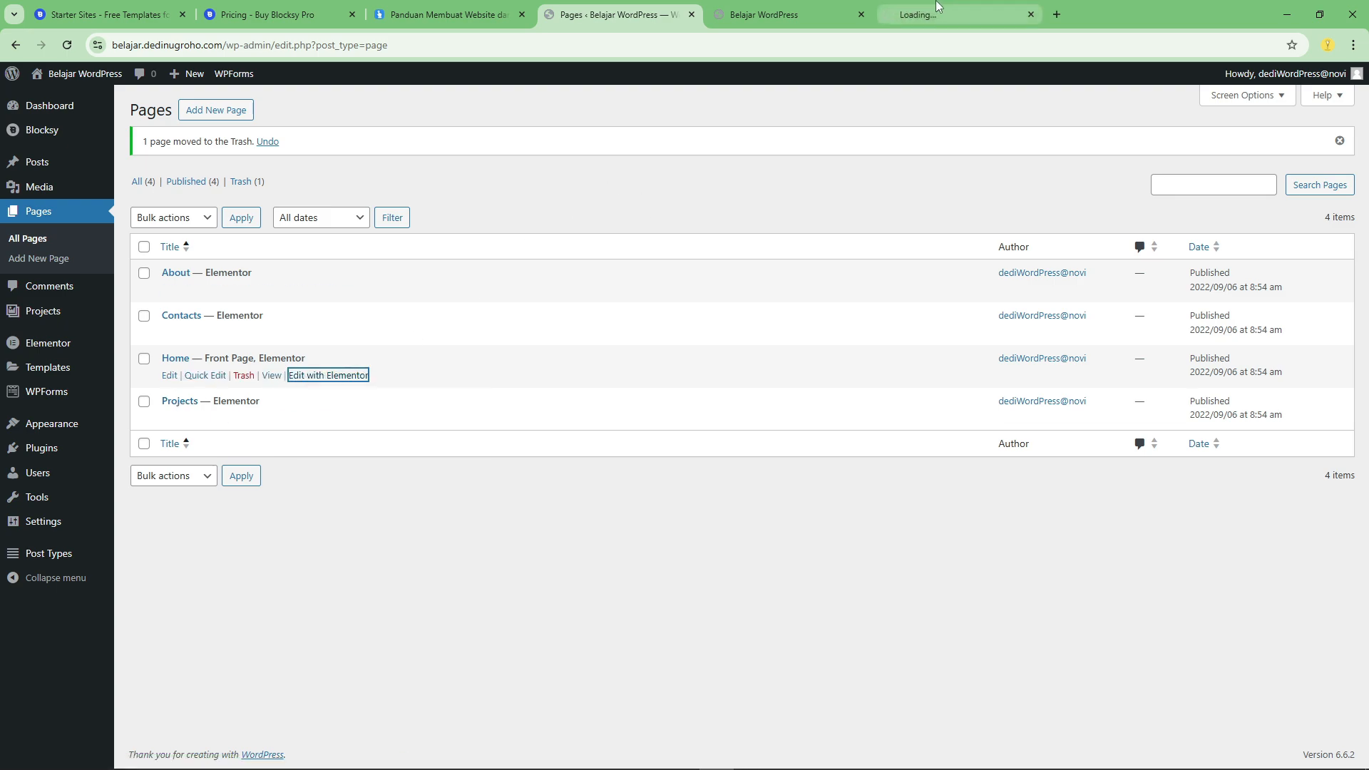
click(777, 15)
click(958, 9)
drag(957, 8, 784, 8)
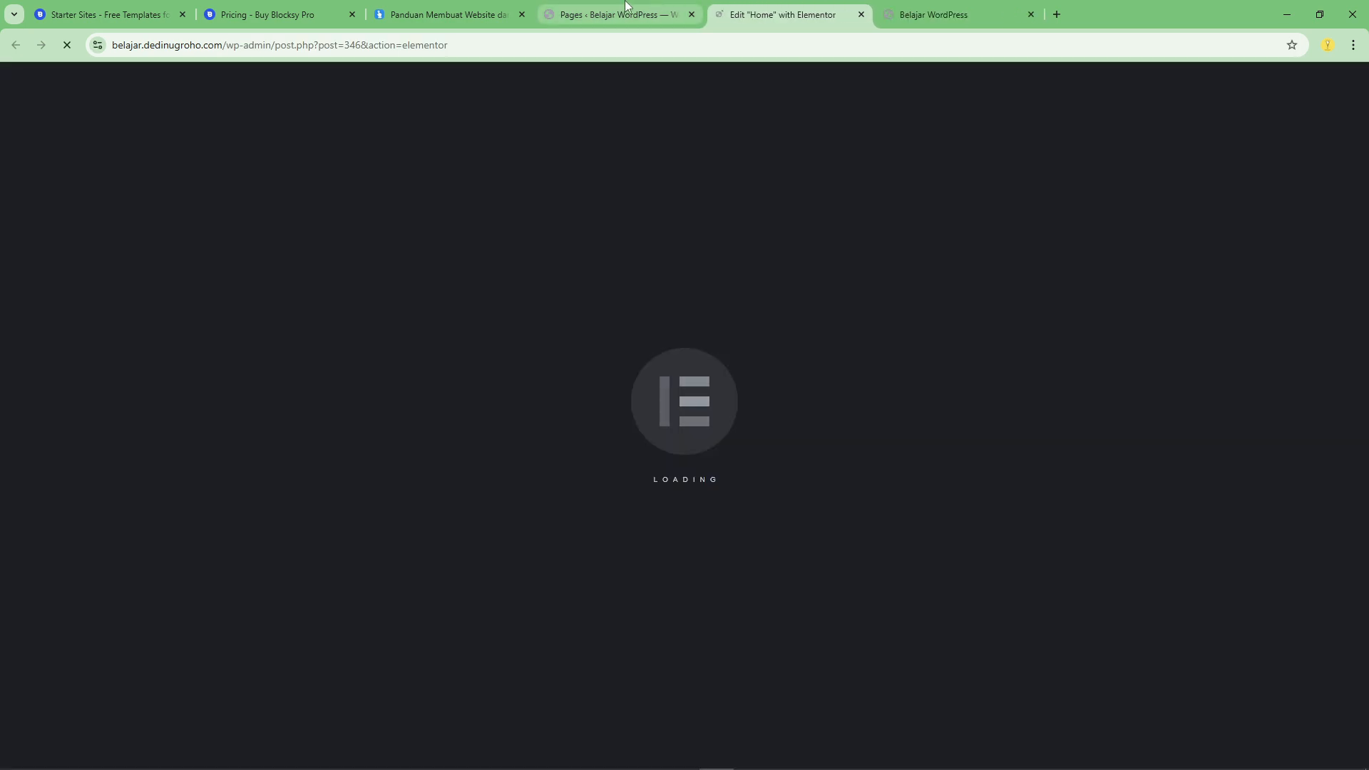
Return to the WordPress admin, open the Projects list and dismiss the Payment and Donation Forms notice.
click(615, 9)
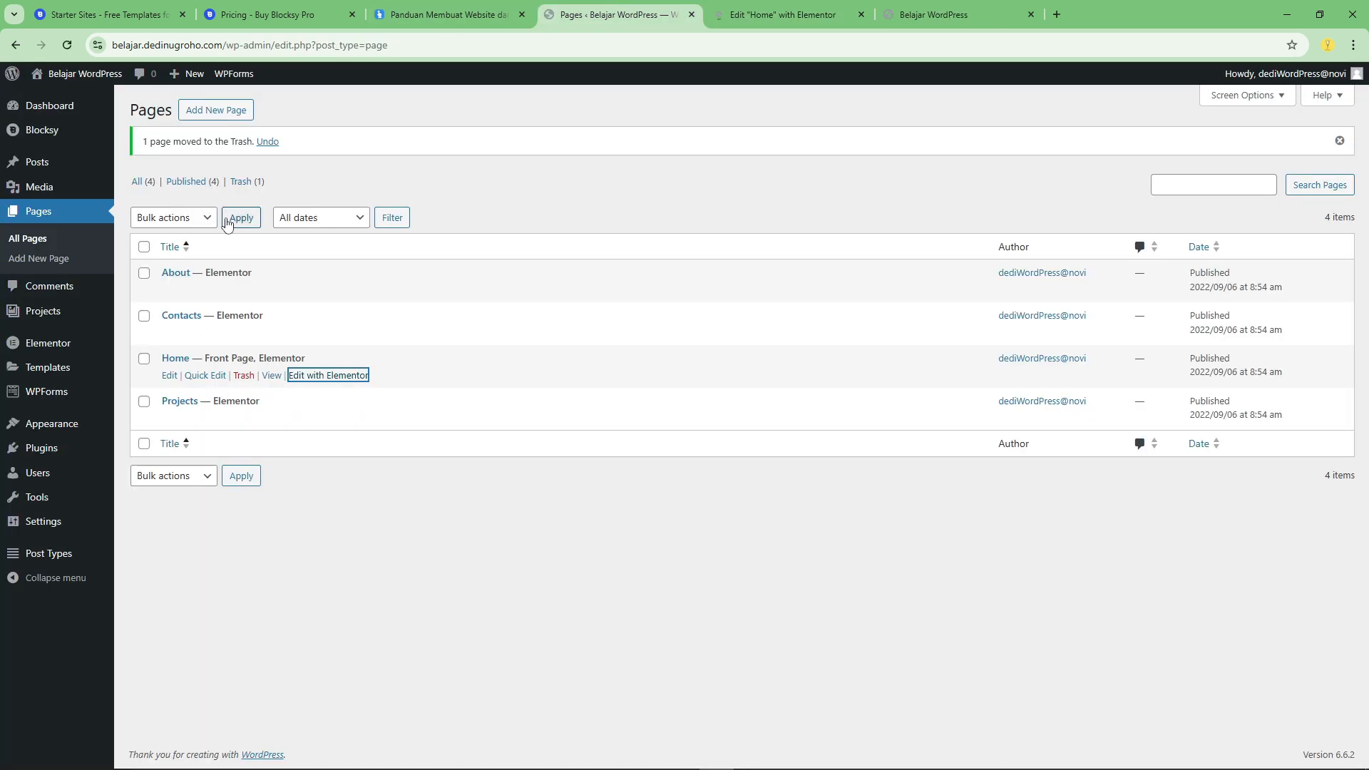
click(45, 318)
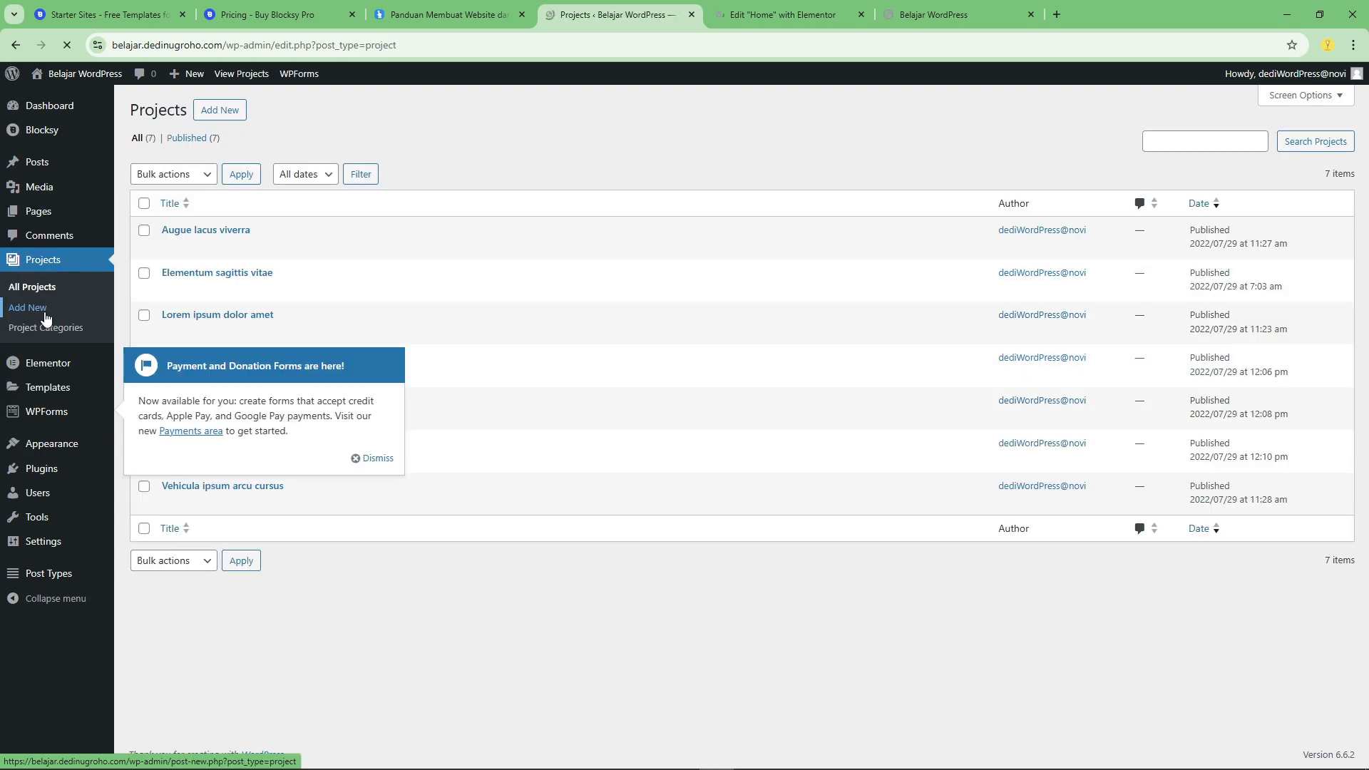
click(372, 458)
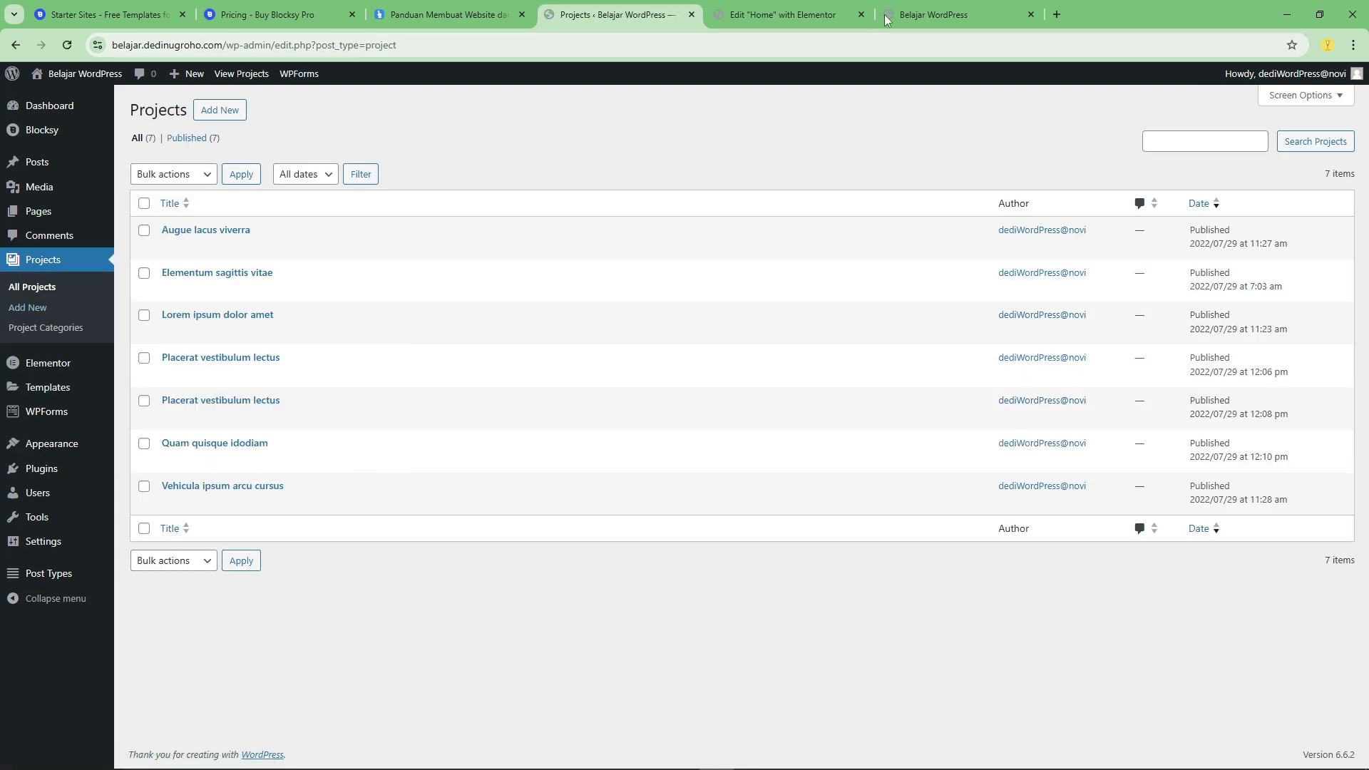
View the live Projects page, open its Placerat vestibulum lectus project and compare it with the admin Projects list.
click(925, 10)
click(715, 135)
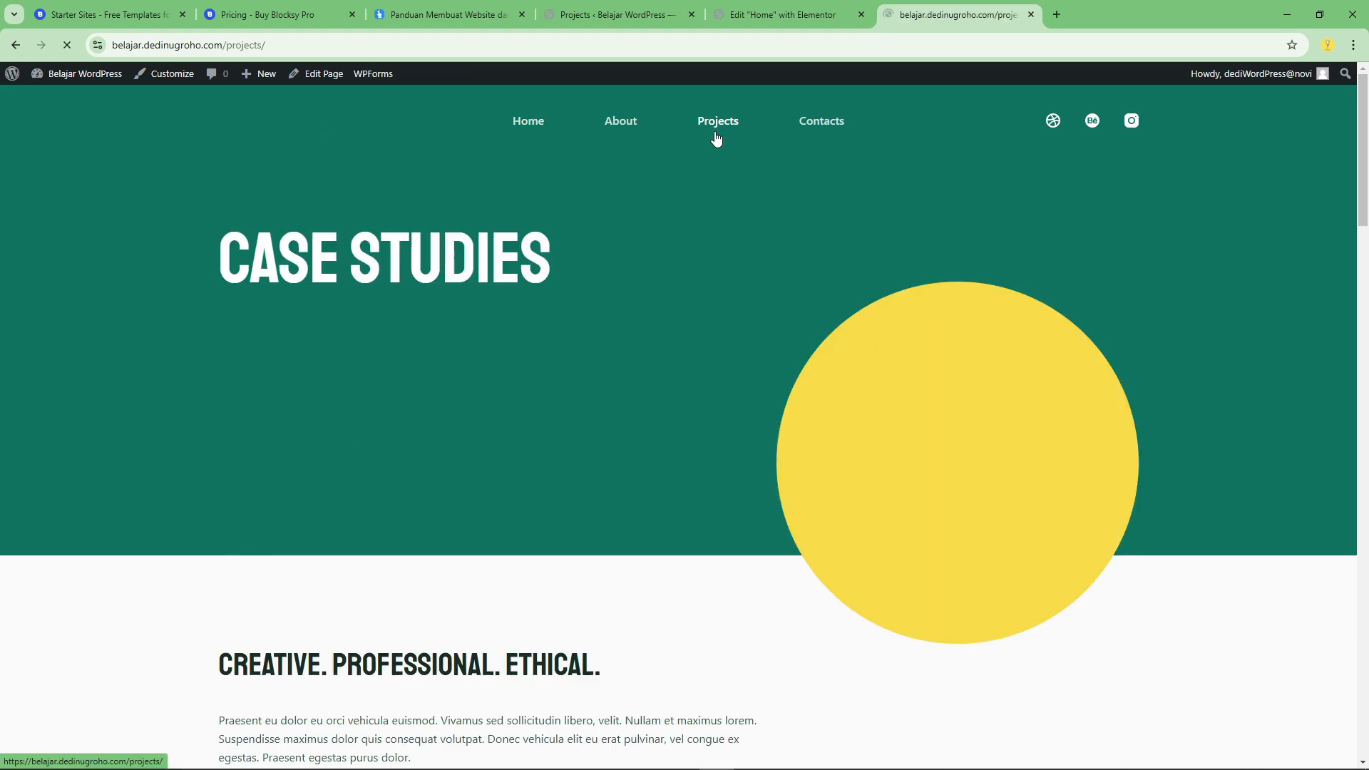
scroll(720, 306, down, 10)
scroll(452, 366, down, 7)
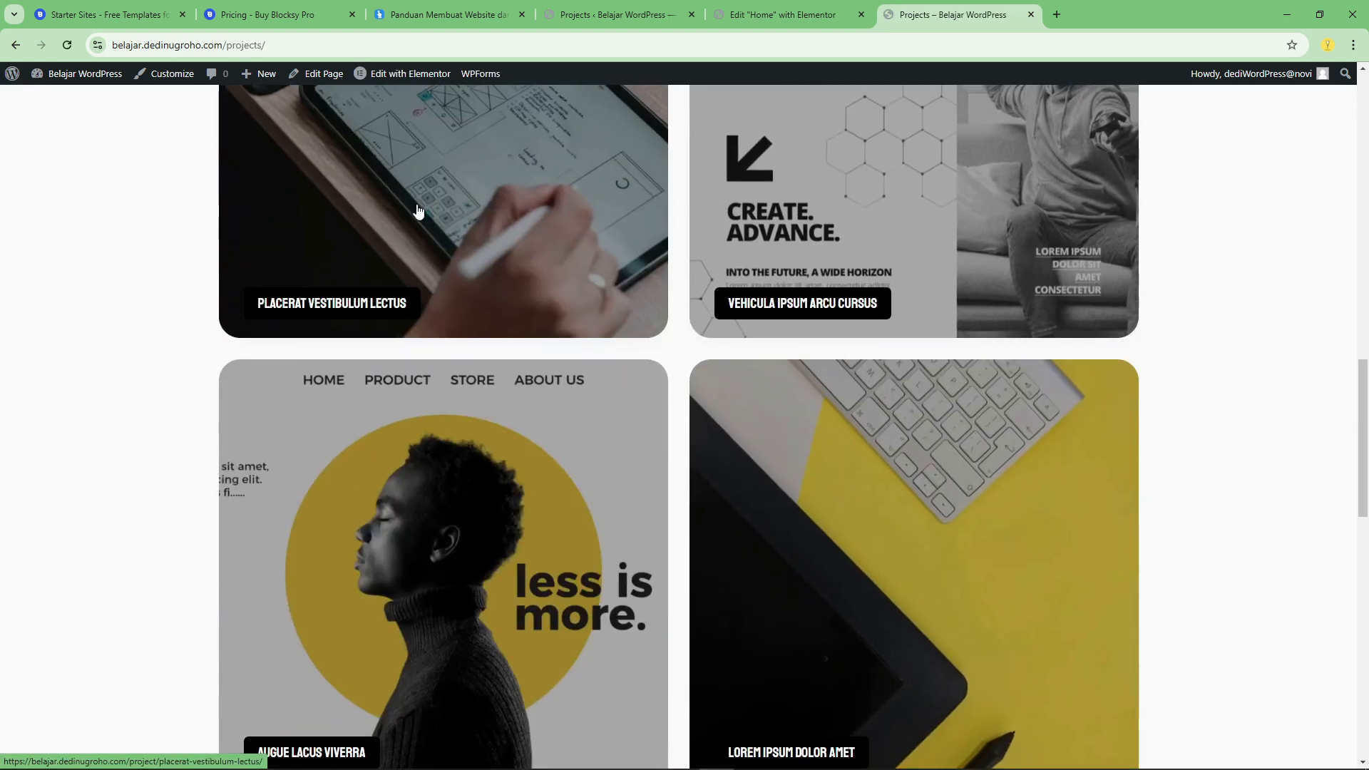
click(422, 211)
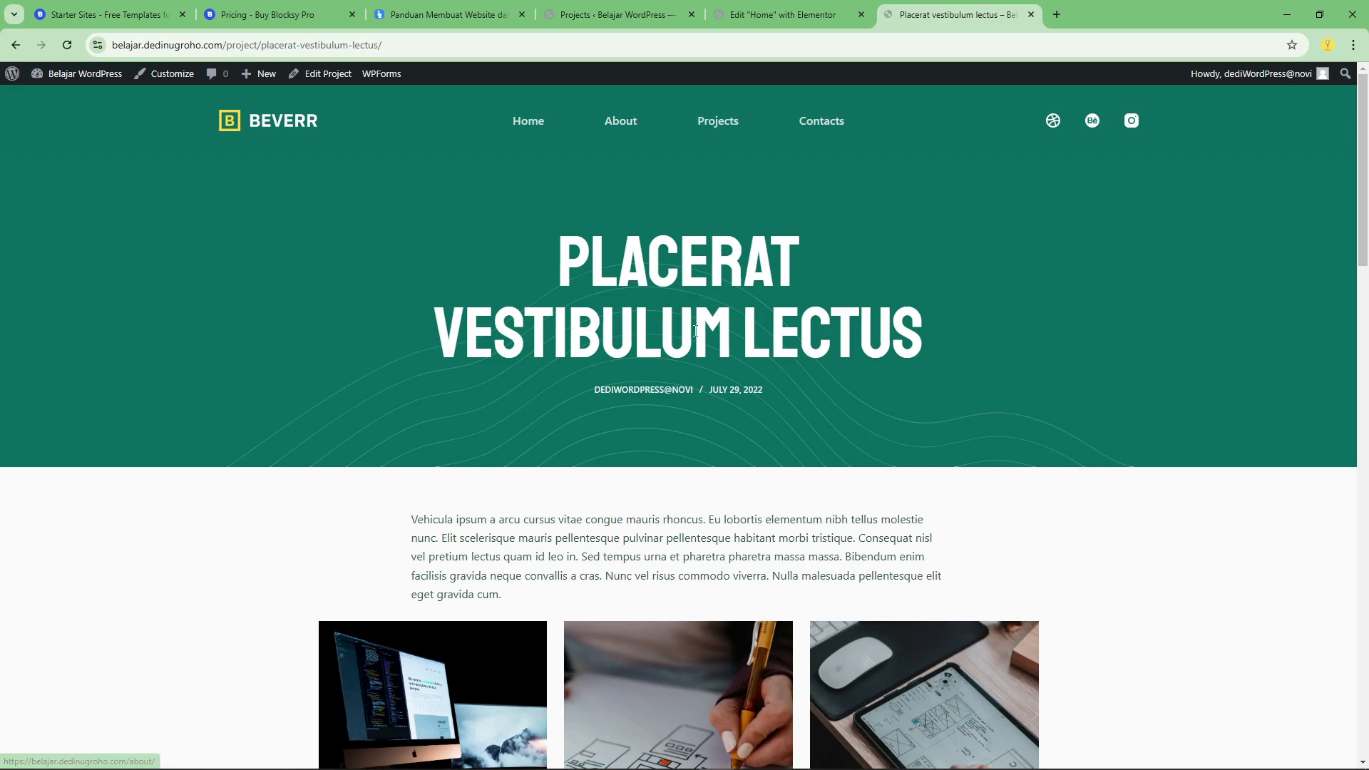
scroll(784, 142, down, 15)
click(613, 15)
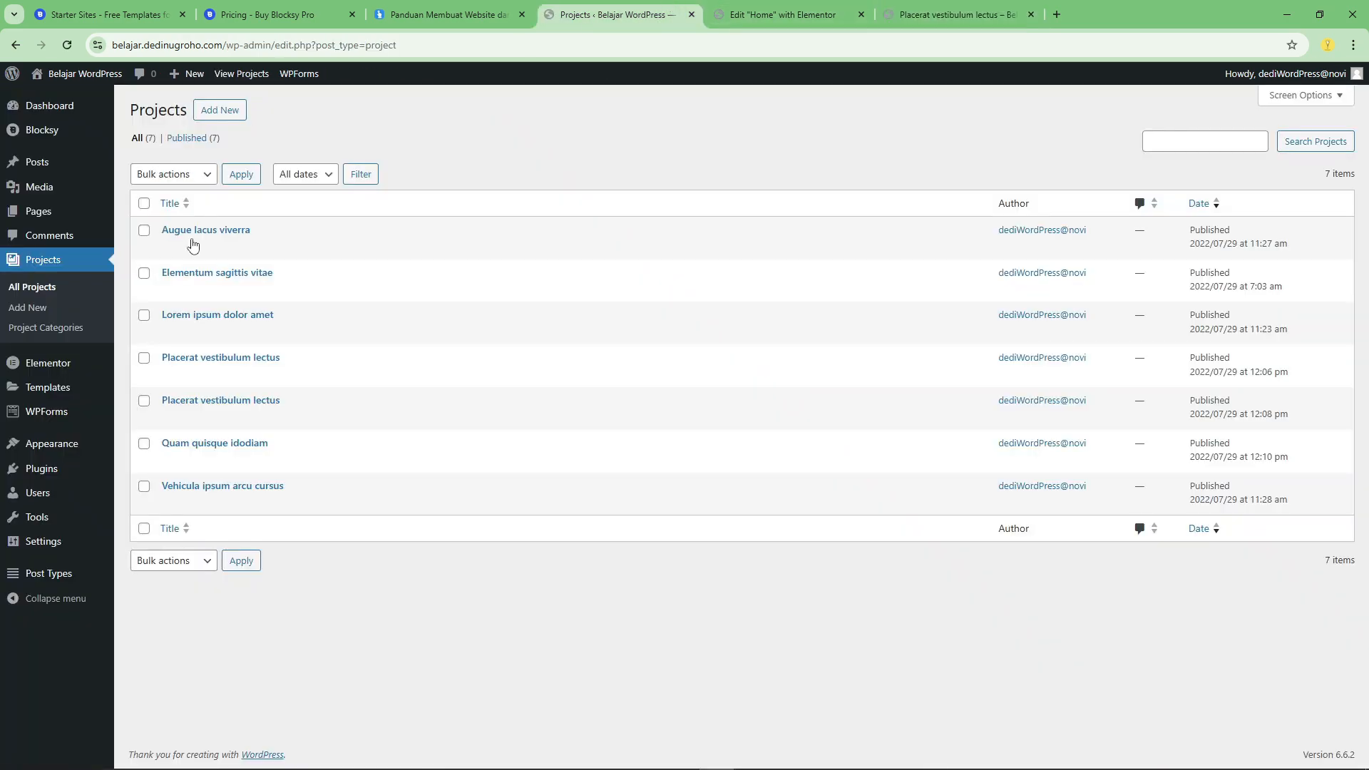
click(1021, 6)
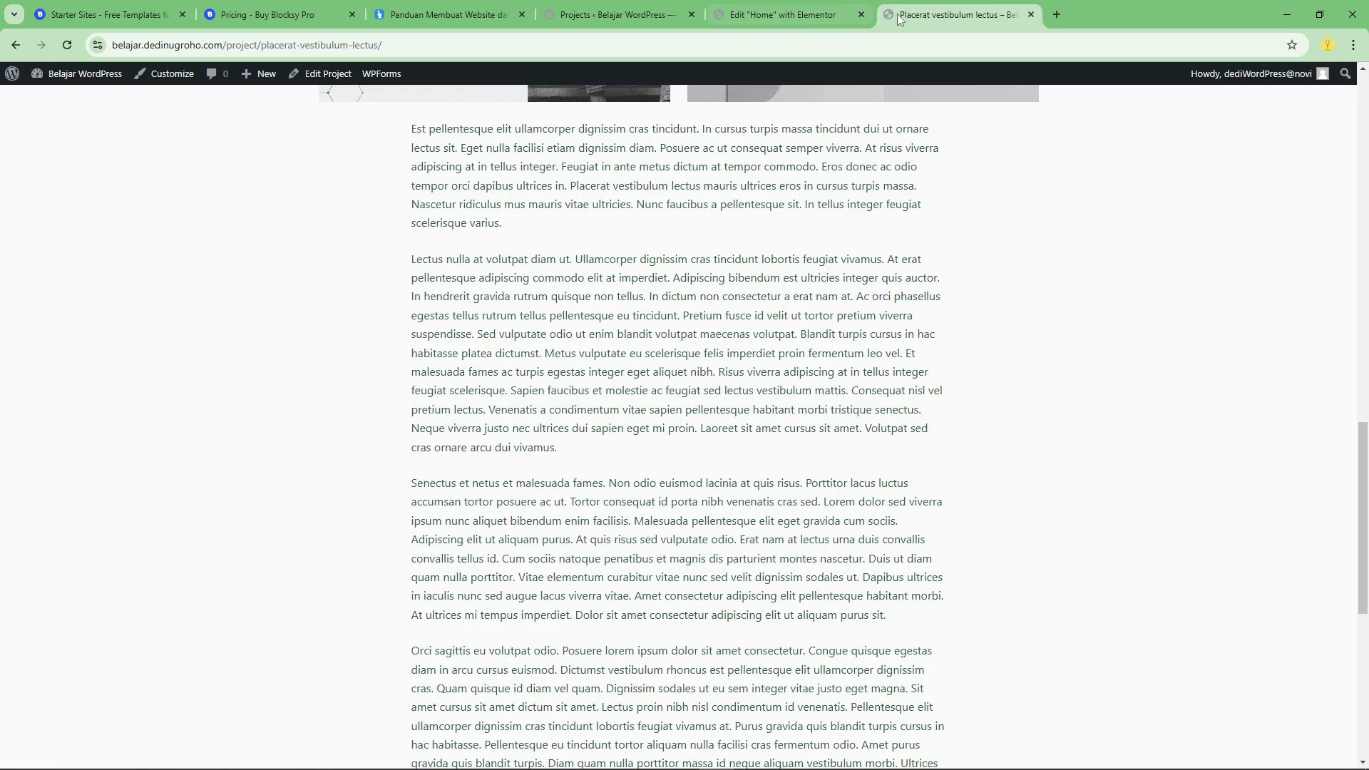
From the admin Projects list, open the Placerat vestibulum lectus project published at 12:06 pm for editing in new tabs.
click(669, 9)
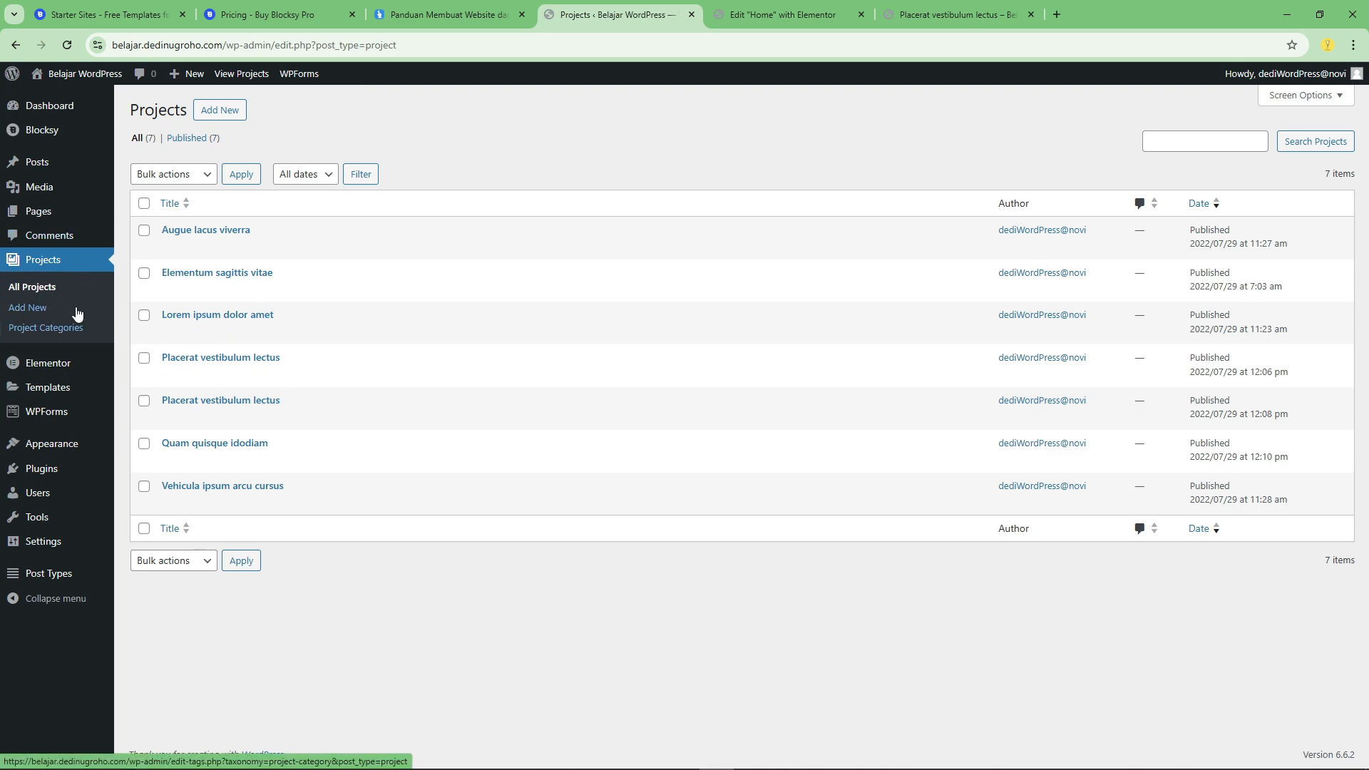
right_click(169, 381)
click(175, 391)
right_click(169, 374)
click(196, 389)
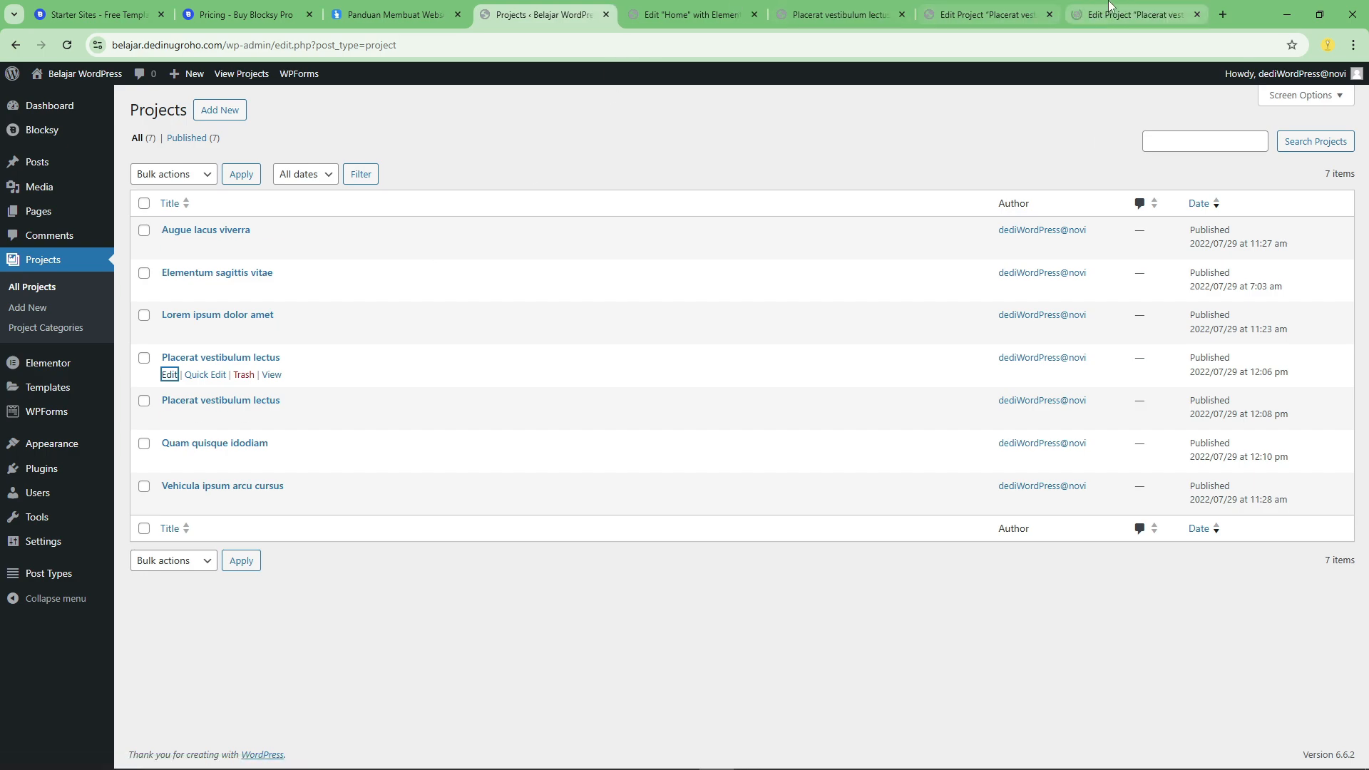
click(1108, 7)
click(558, 9)
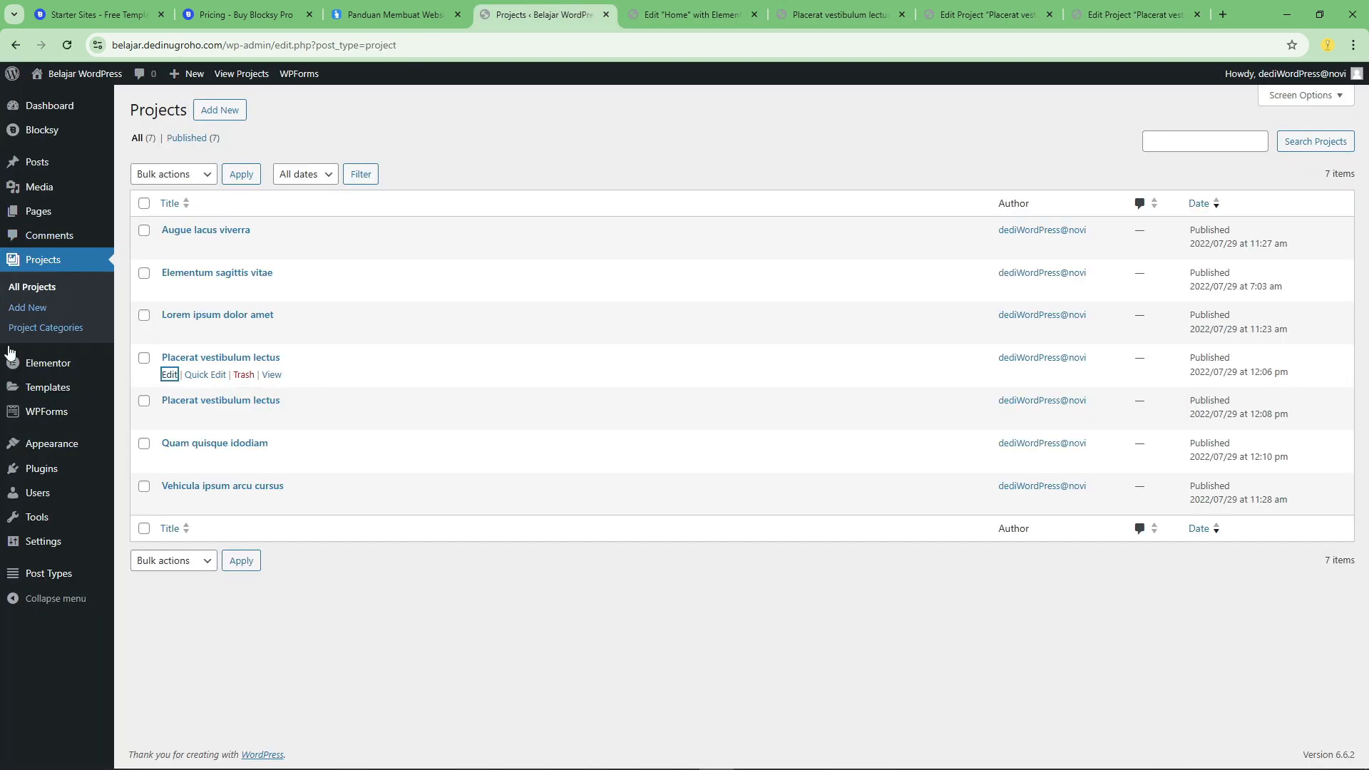
Examine the project's text and image content in the block editor, and close both of its editor tabs.
click(1134, 13)
scroll(653, 425, down, 15)
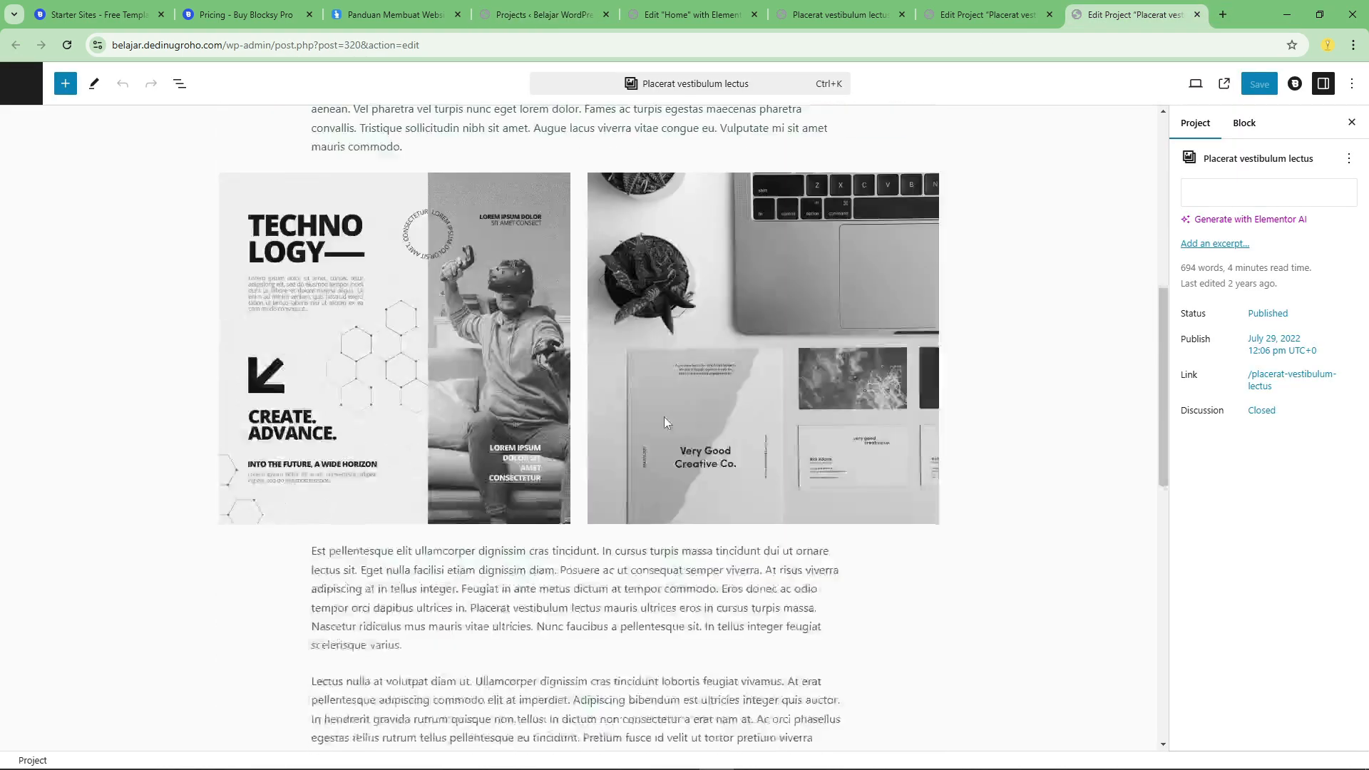
click(644, 456)
scroll(644, 457, up, 15)
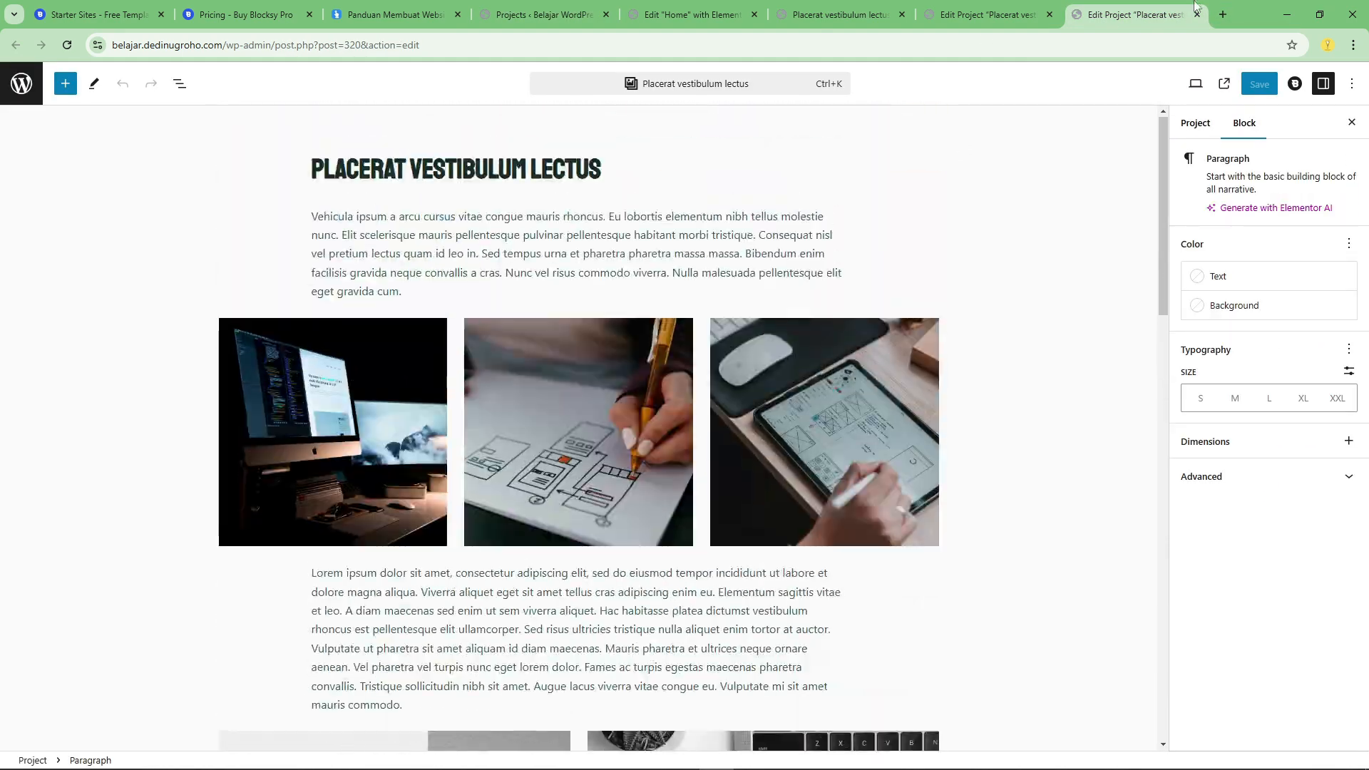
click(1197, 15)
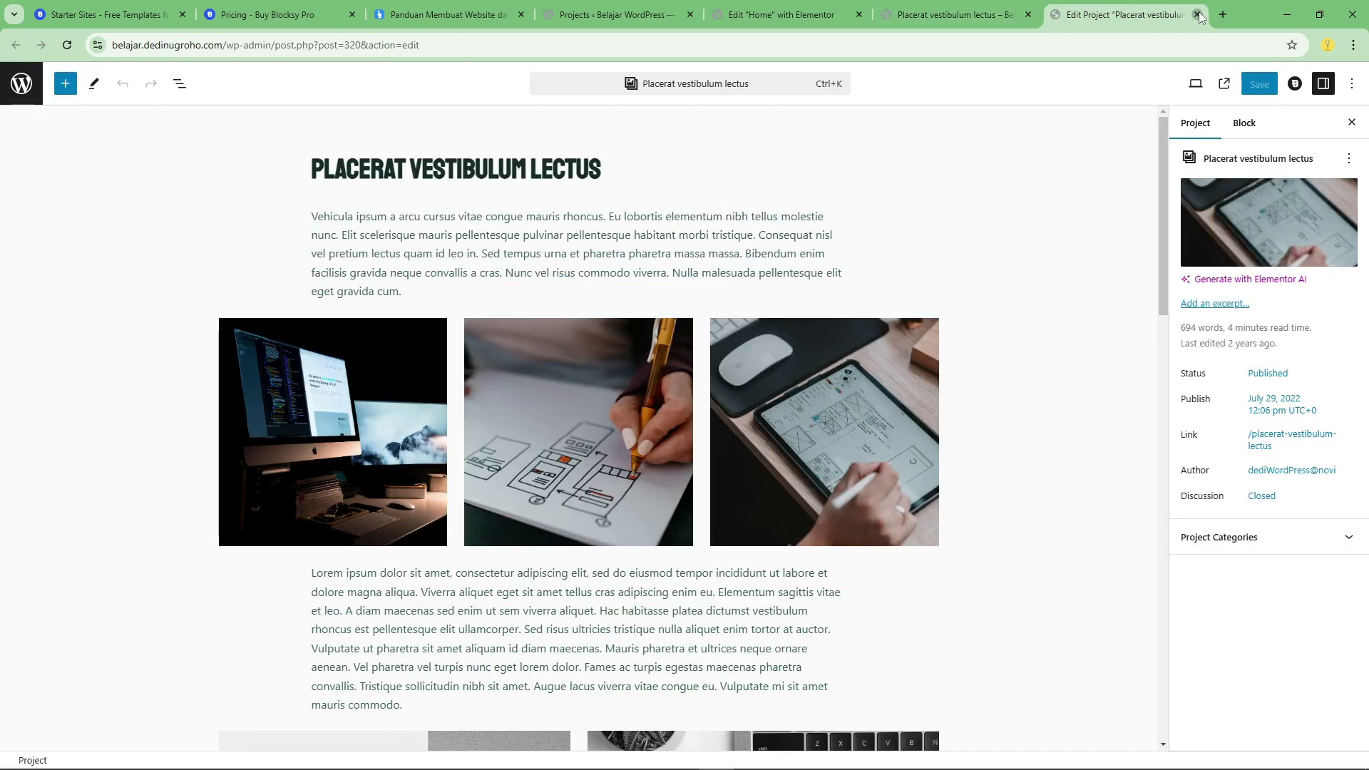
click(1197, 15)
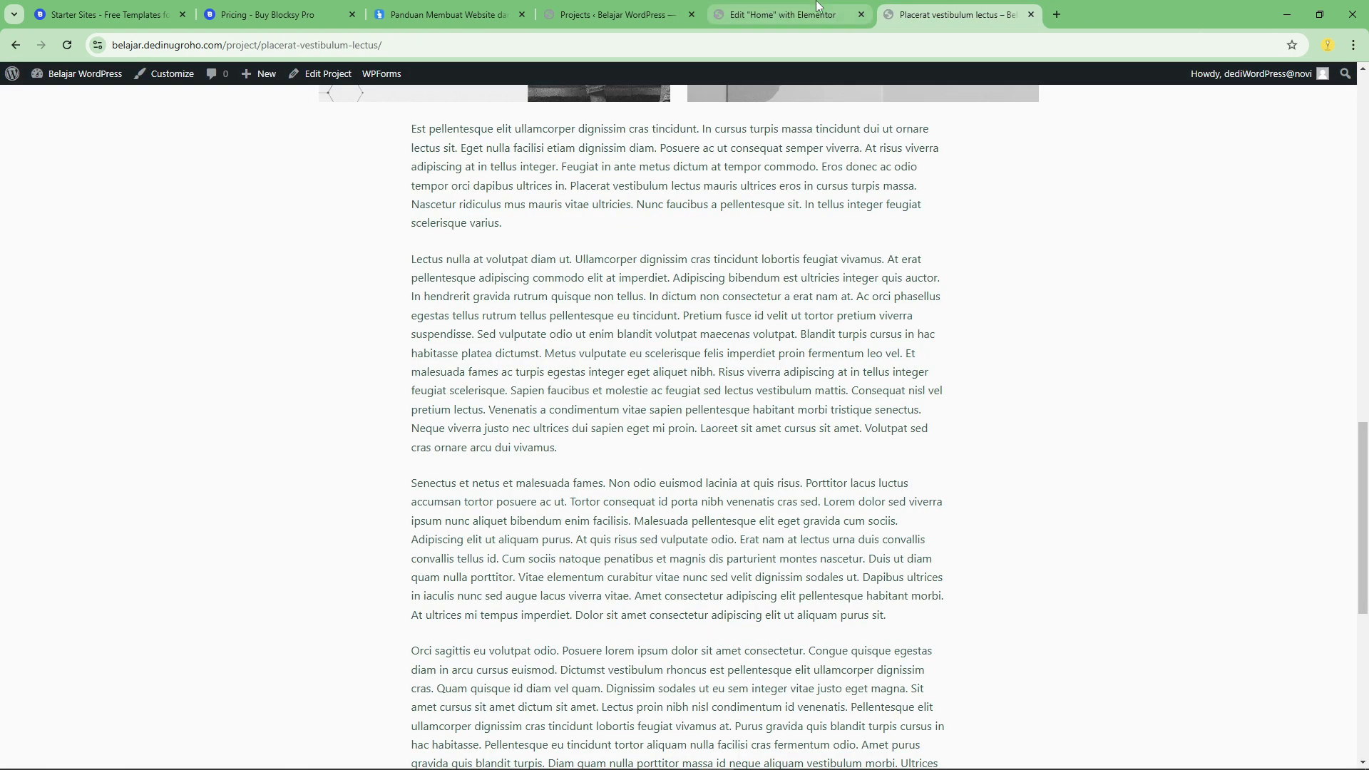
Regenerate Elementor's files and data, sync its library, recreate the missing default kit and save the tools settings.
click(841, 9)
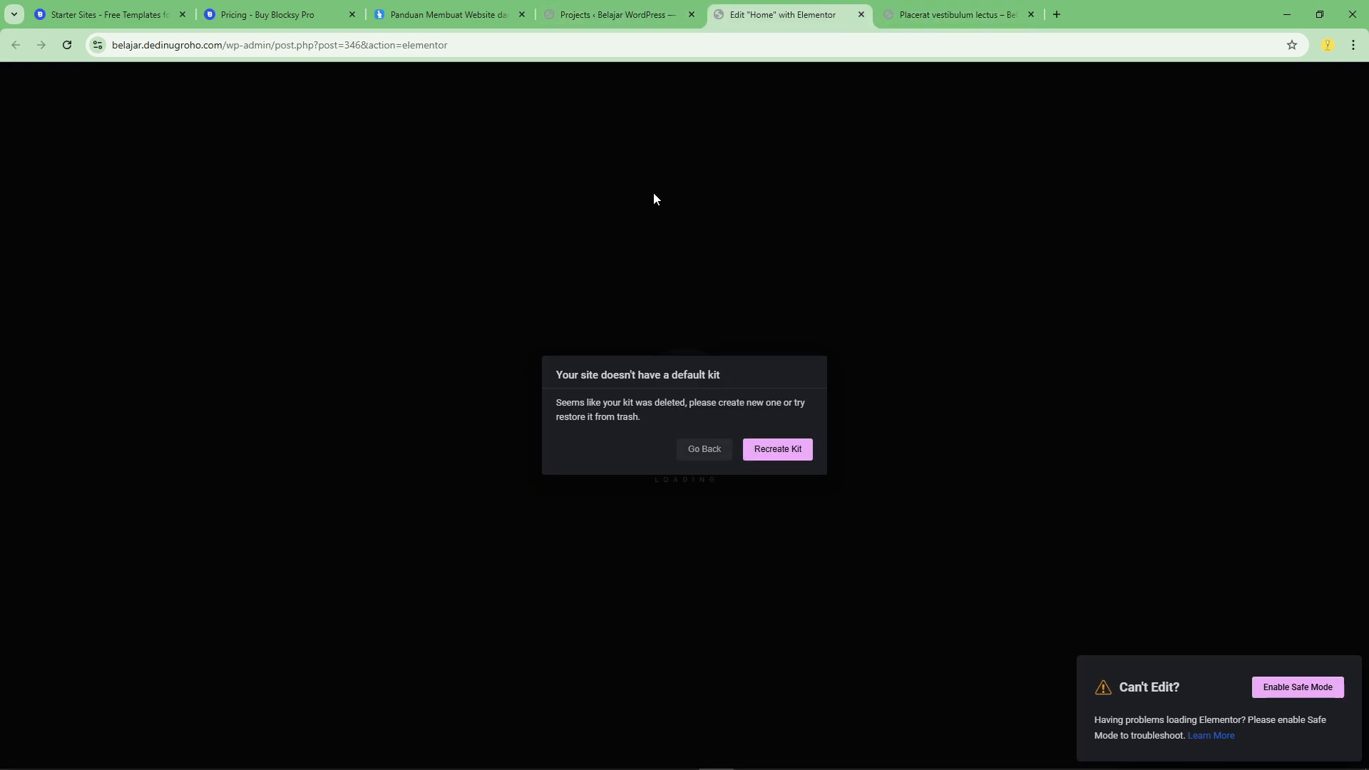
click(793, 462)
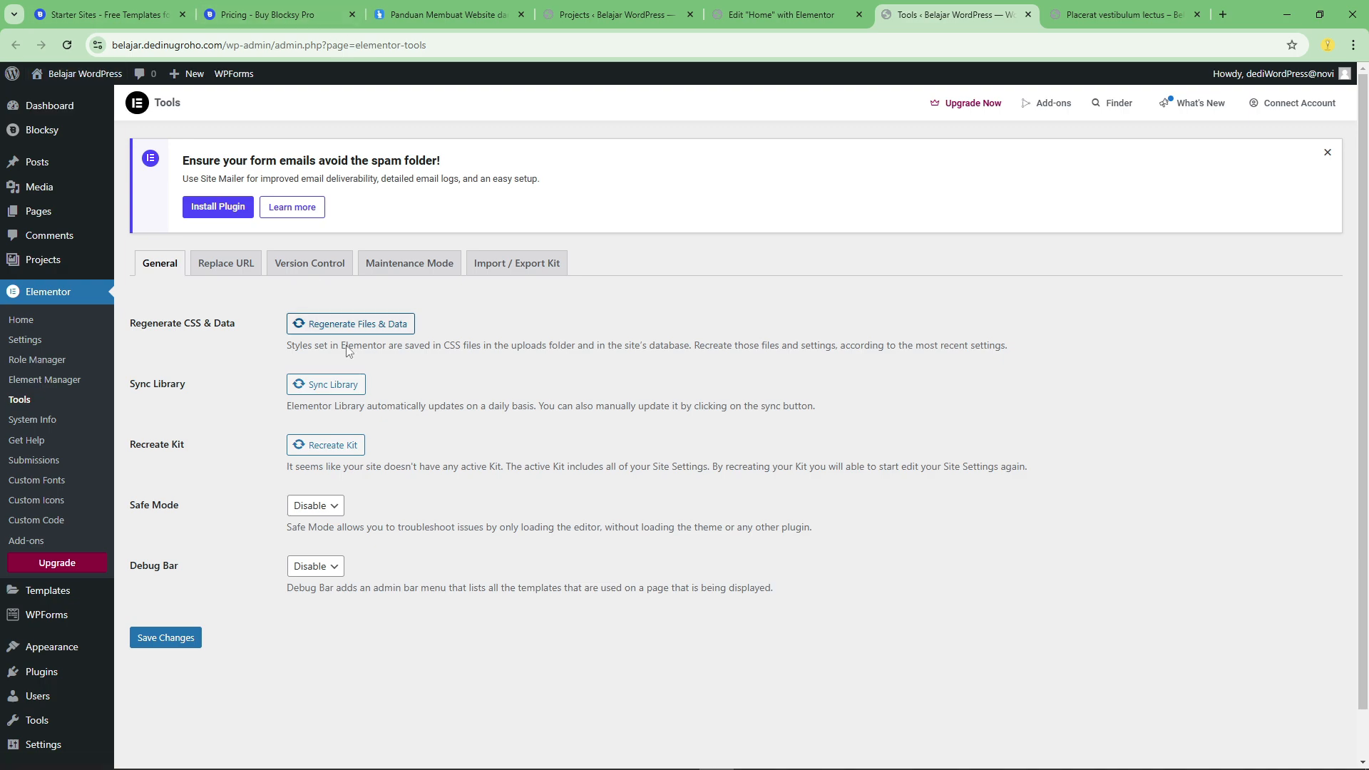
click(319, 324)
click(325, 388)
click(319, 446)
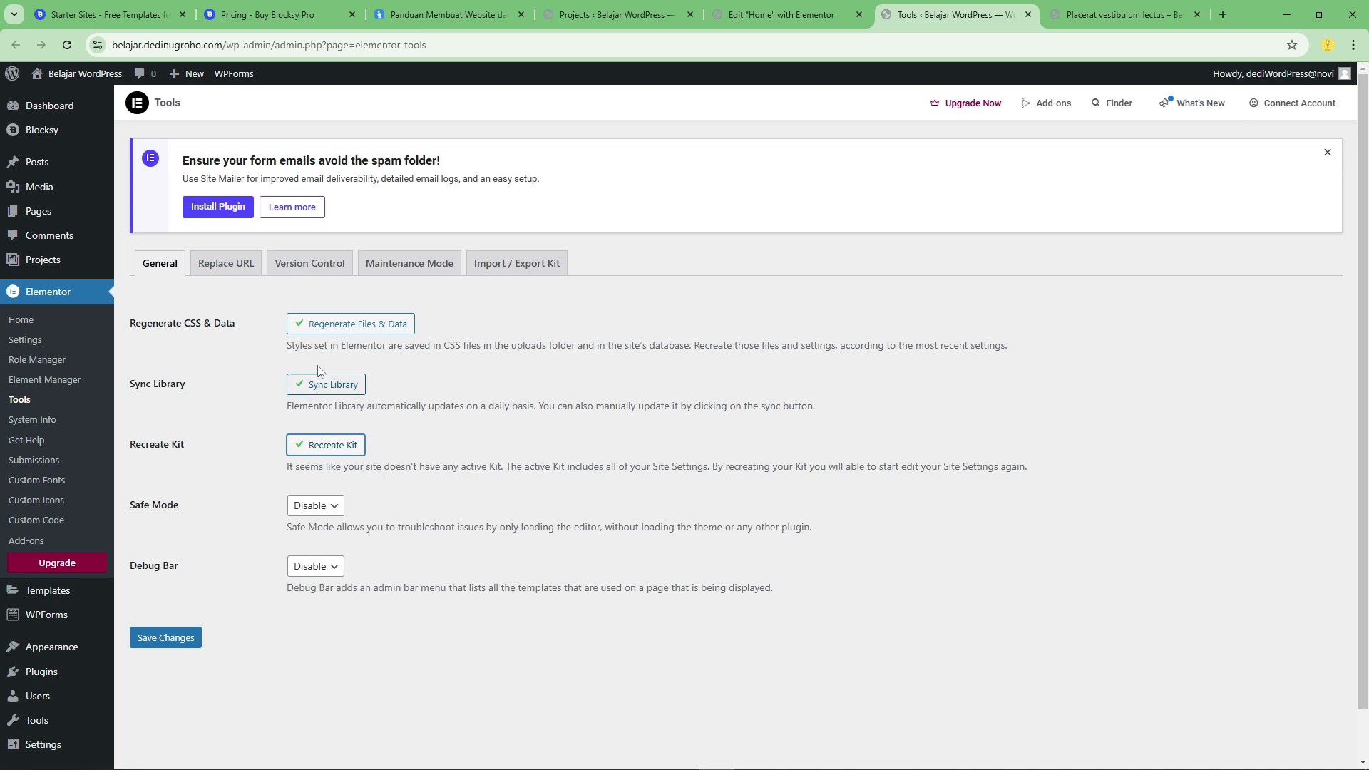
click(161, 642)
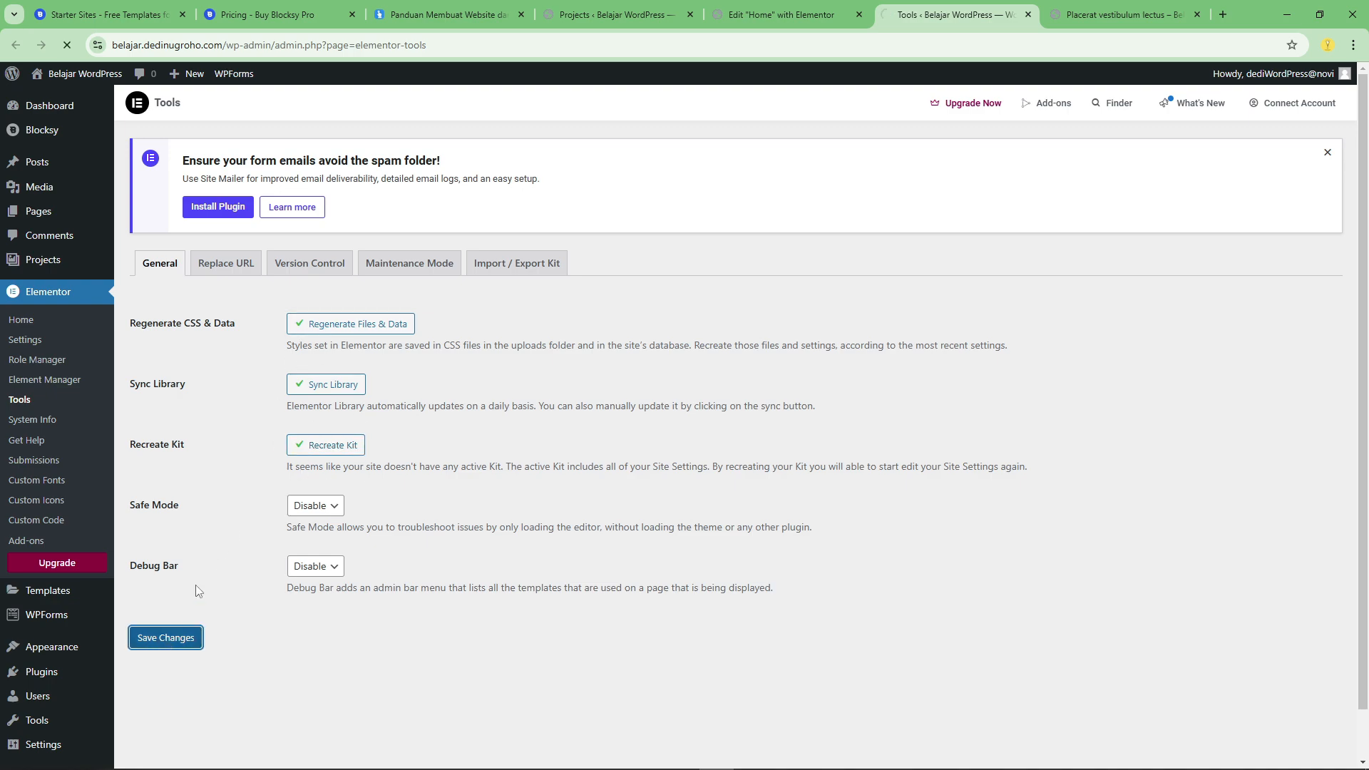
Reload the Home page's Elementor editor.
click(798, 16)
click(67, 44)
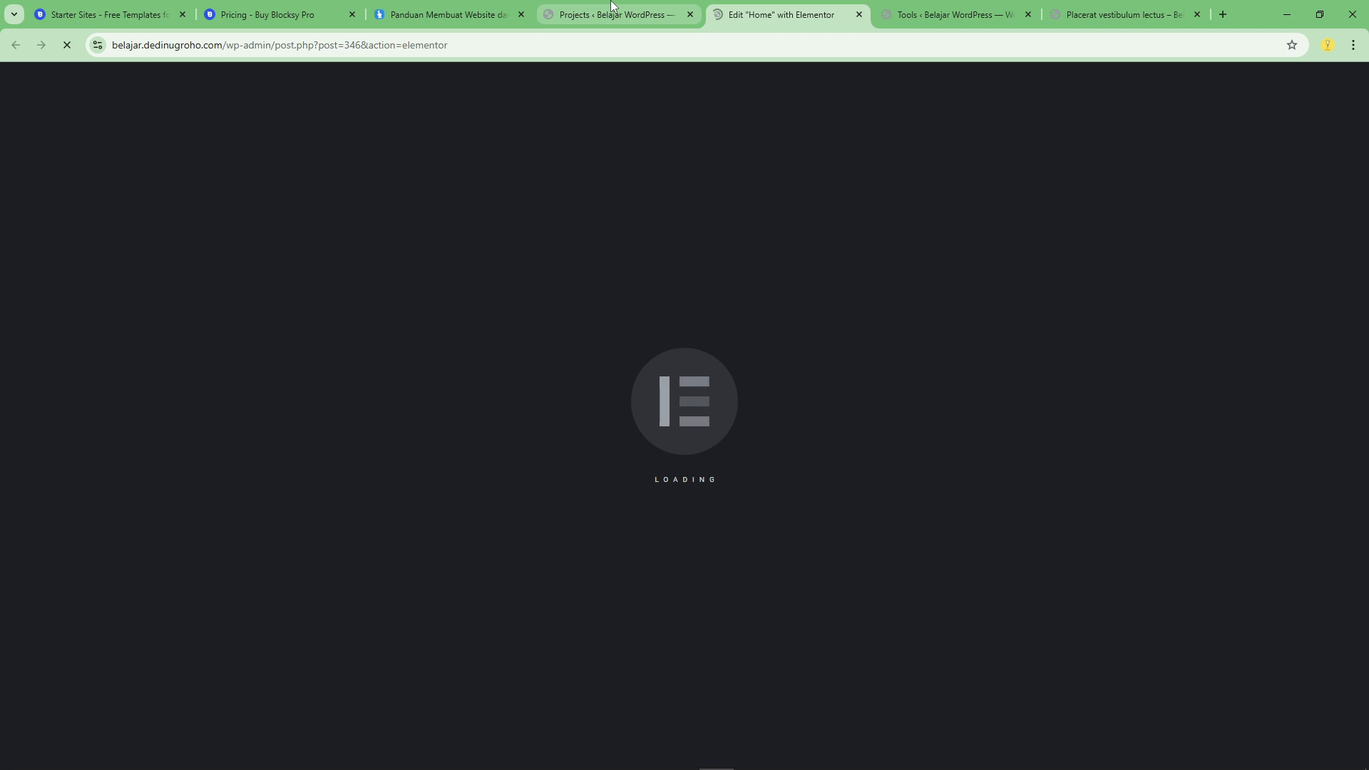
View the Elementor home screen, open the Saved Templates list and dismiss the form email notice.
click(611, 14)
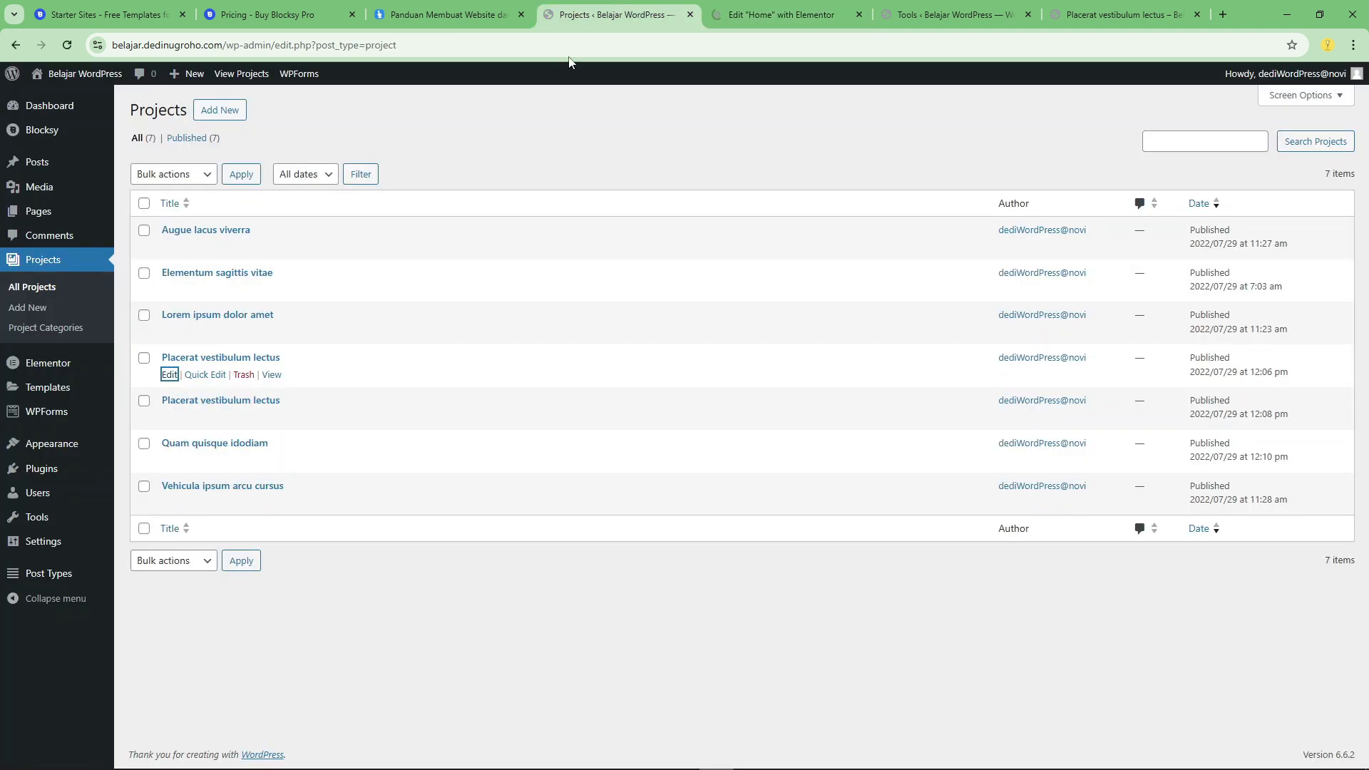
mouse_move(55, 394)
mouse_move(55, 394)
mouse_down()
mouse_move(71, 385)
mouse_move(55, 373)
mouse_up()
click(51, 364)
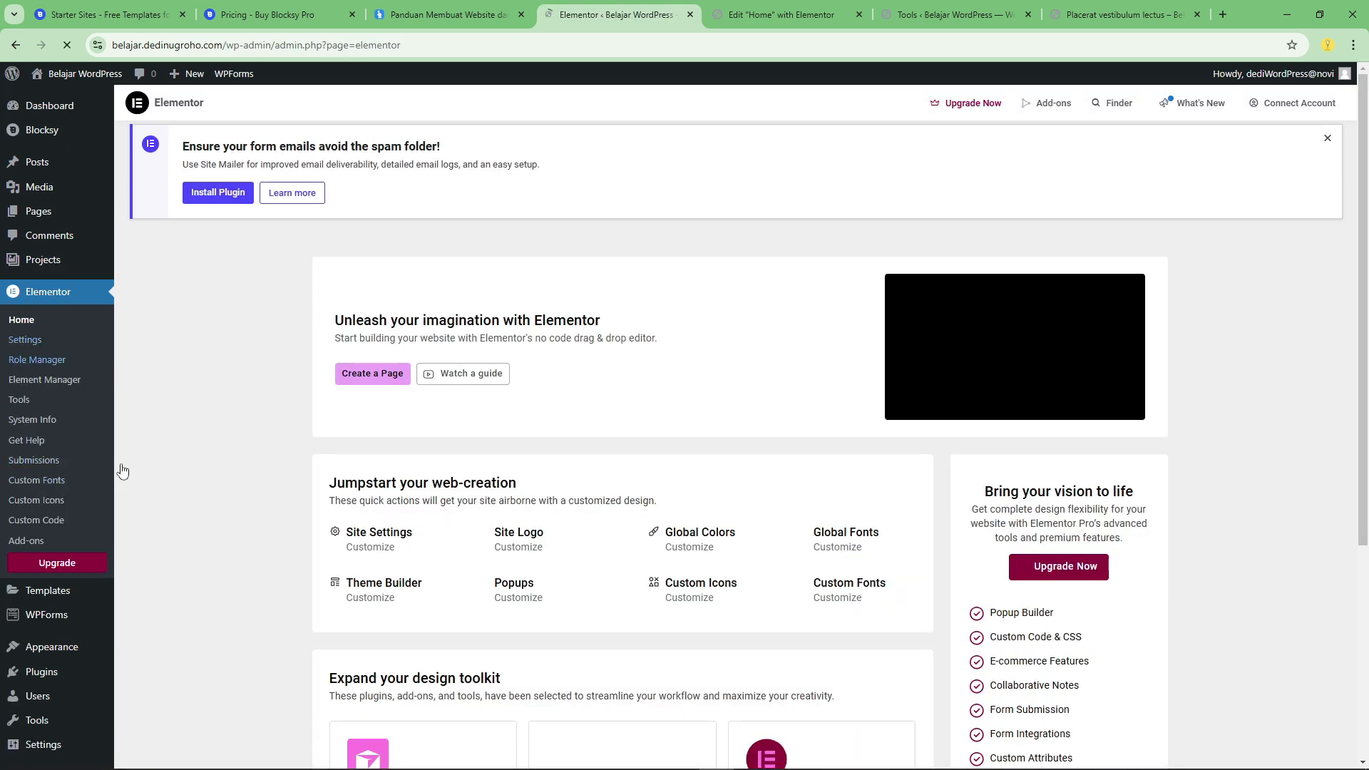
scroll(54, 457, down, 3)
click(67, 544)
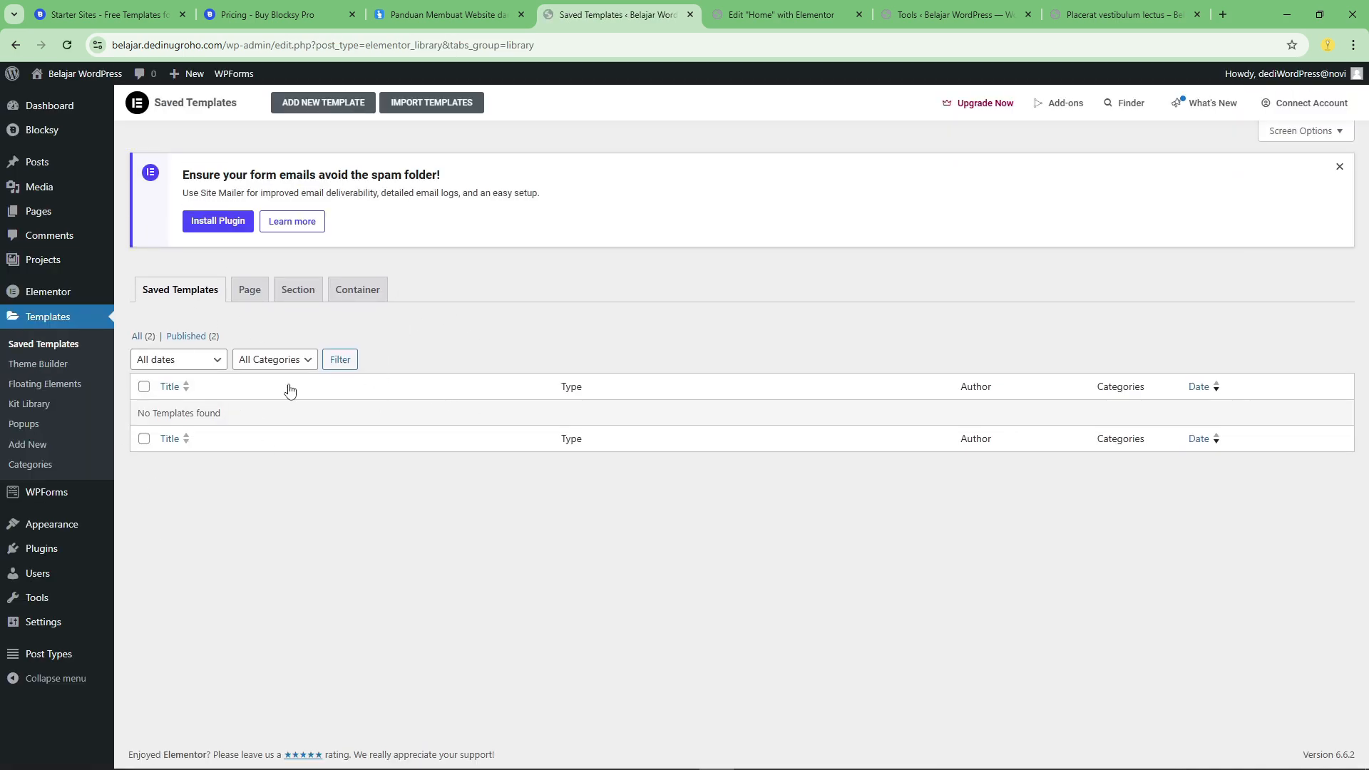
click(1338, 168)
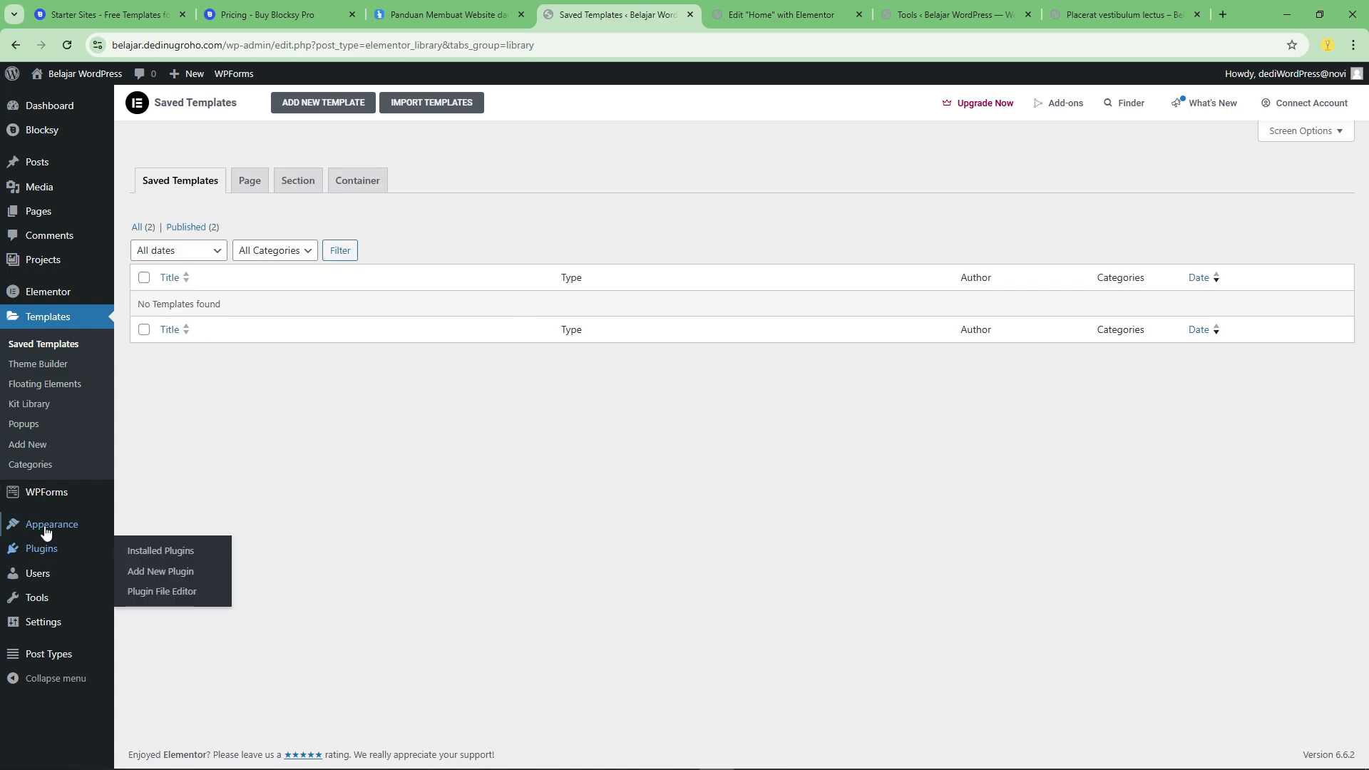
Open the WPForms overview and dismiss the notice about entry backups.
click(44, 498)
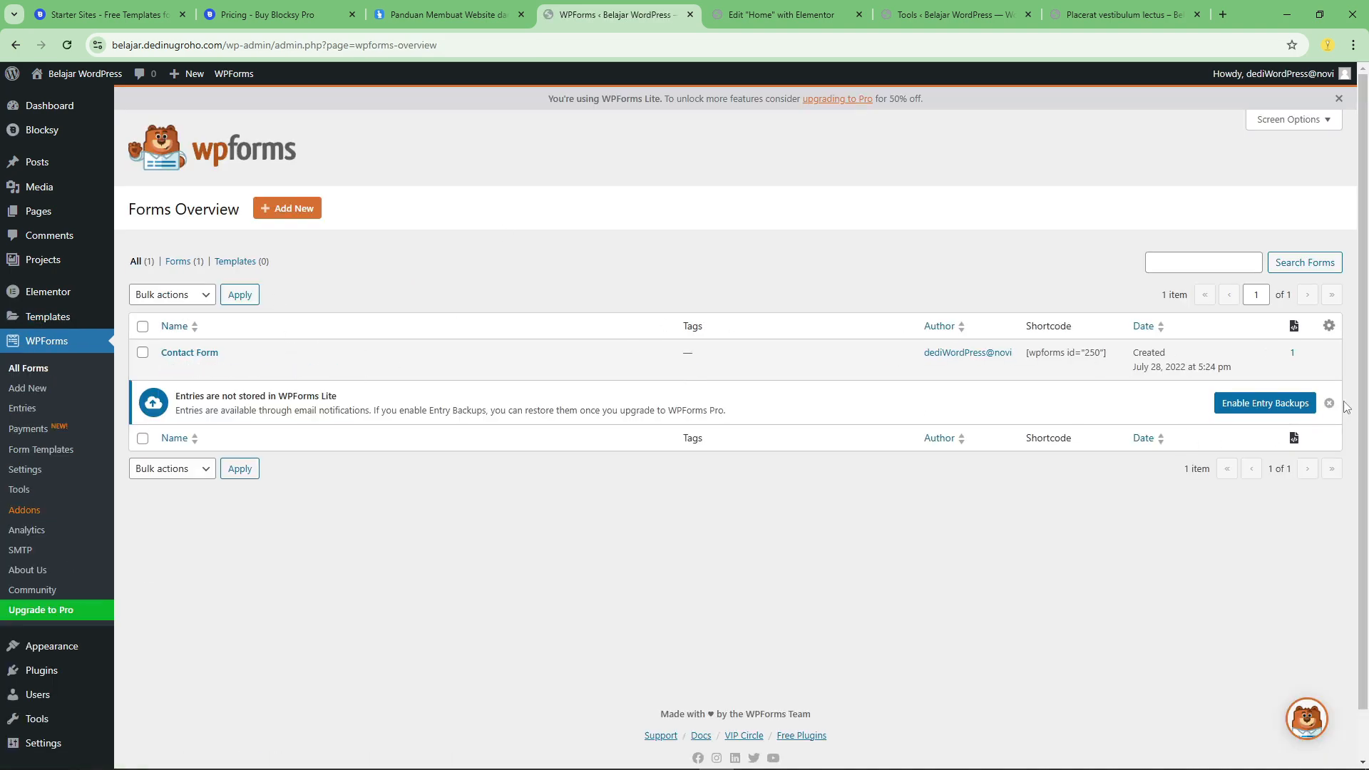
click(1330, 404)
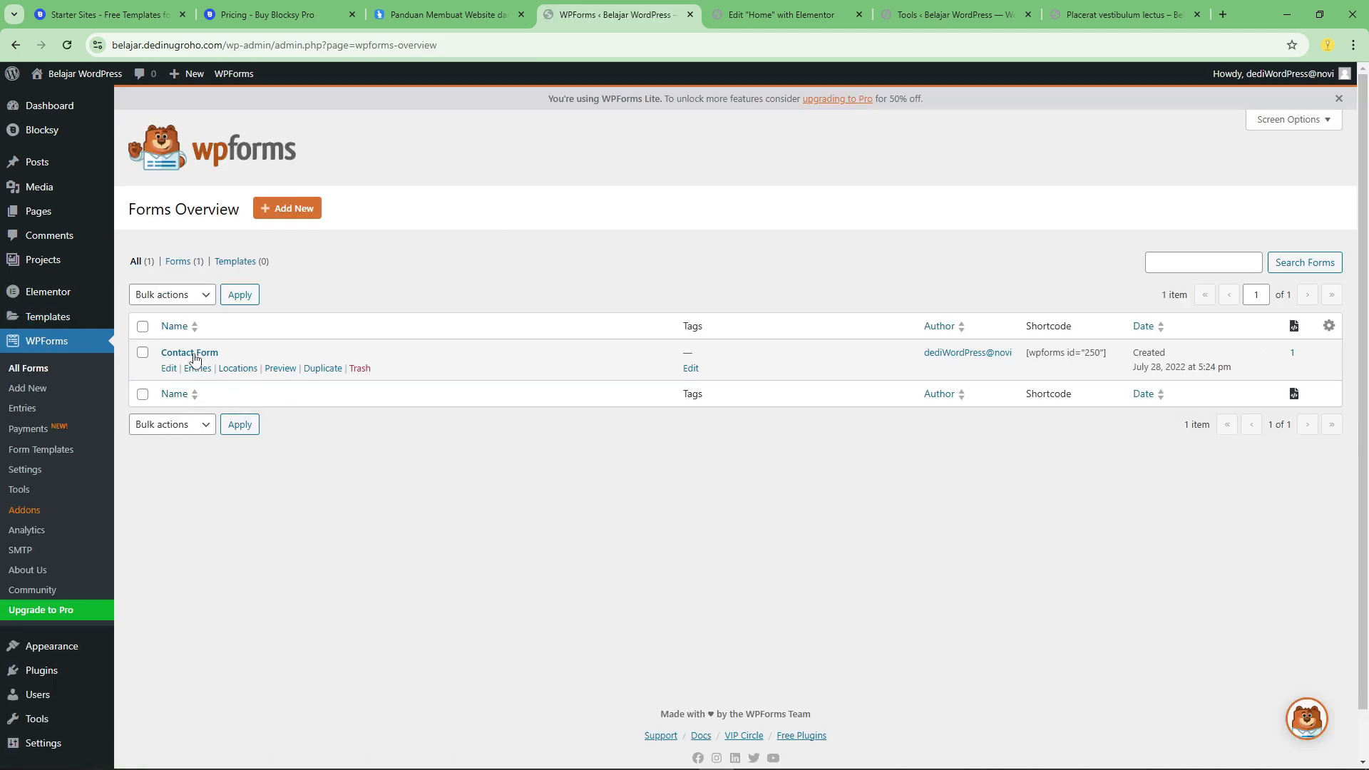
Check the Home page's Elementor editor and the Elementor tools, and view the live Placerat vestibulum lectus project's header.
click(847, 7)
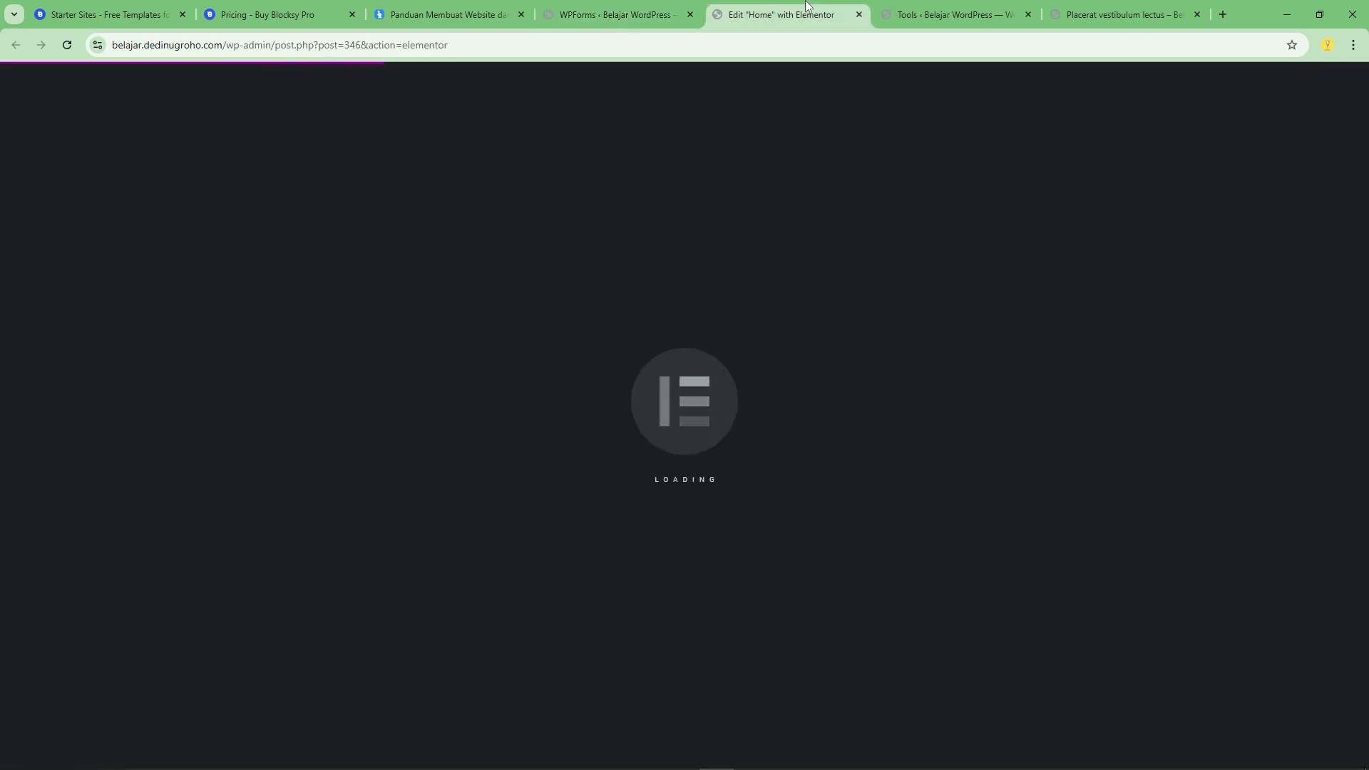
click(948, 15)
click(1119, 14)
scroll(811, 174, up, 15)
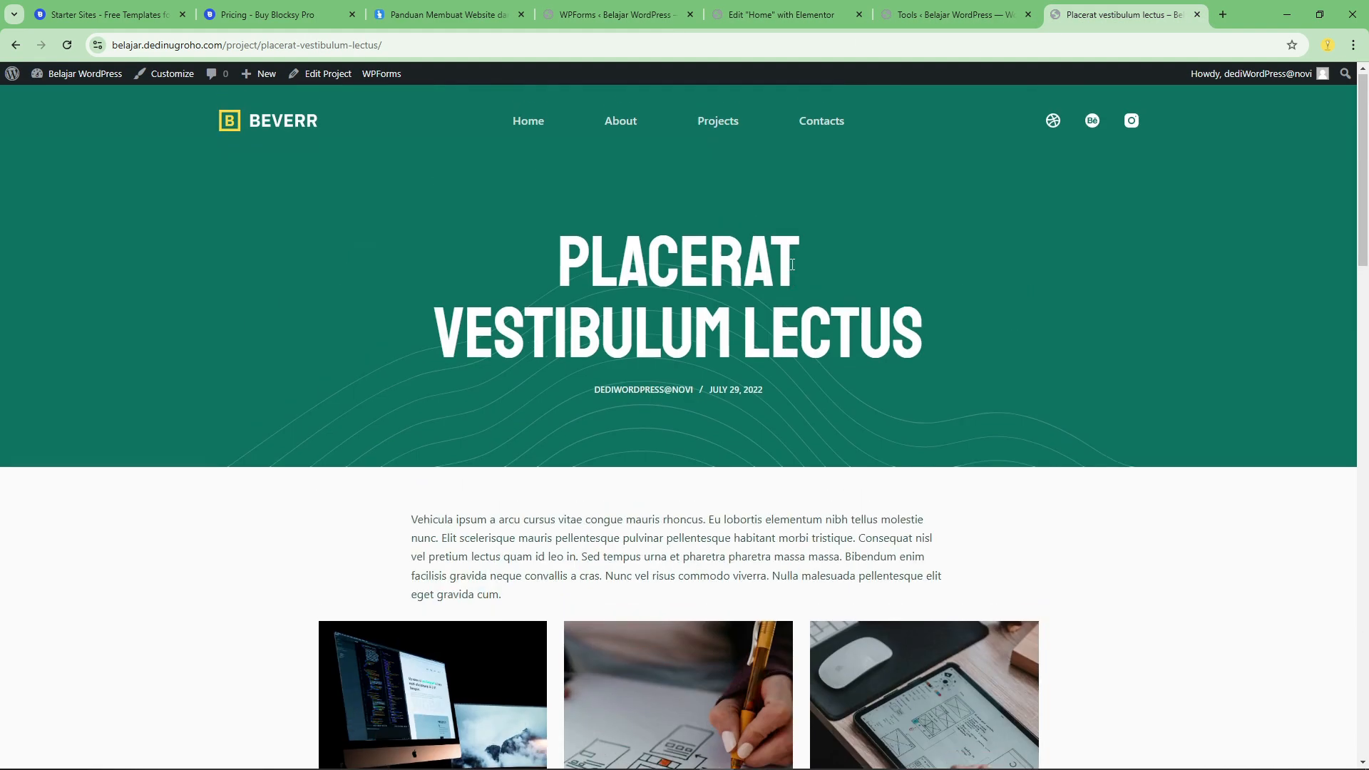
View the live Contacts page, including its contact details and the project enquiry form.
click(818, 124)
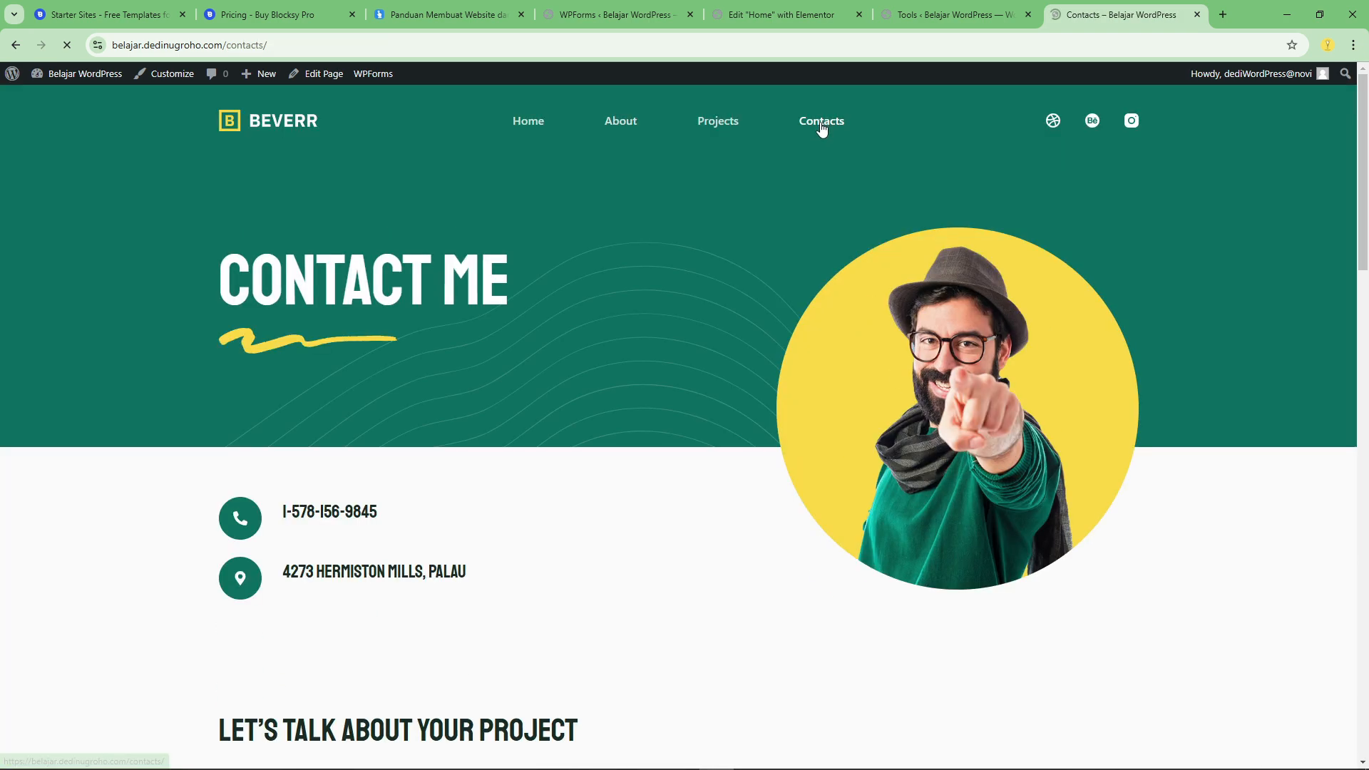
scroll(682, 388, down, 9)
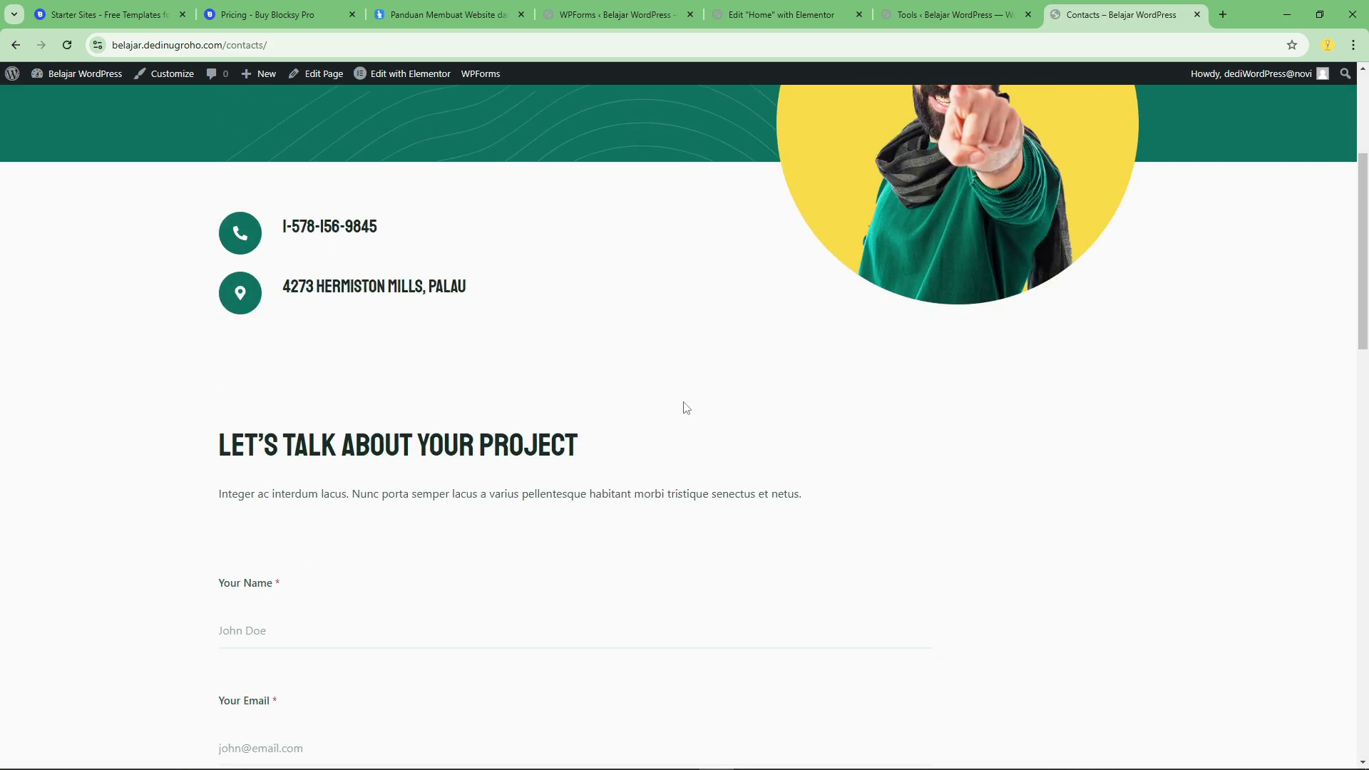
scroll(327, 324, down, 3)
scroll(449, 263, up, 5)
From the WPForms overview, go to the installed themes and open the theme Customizer in a separate browser tab.
click(602, 14)
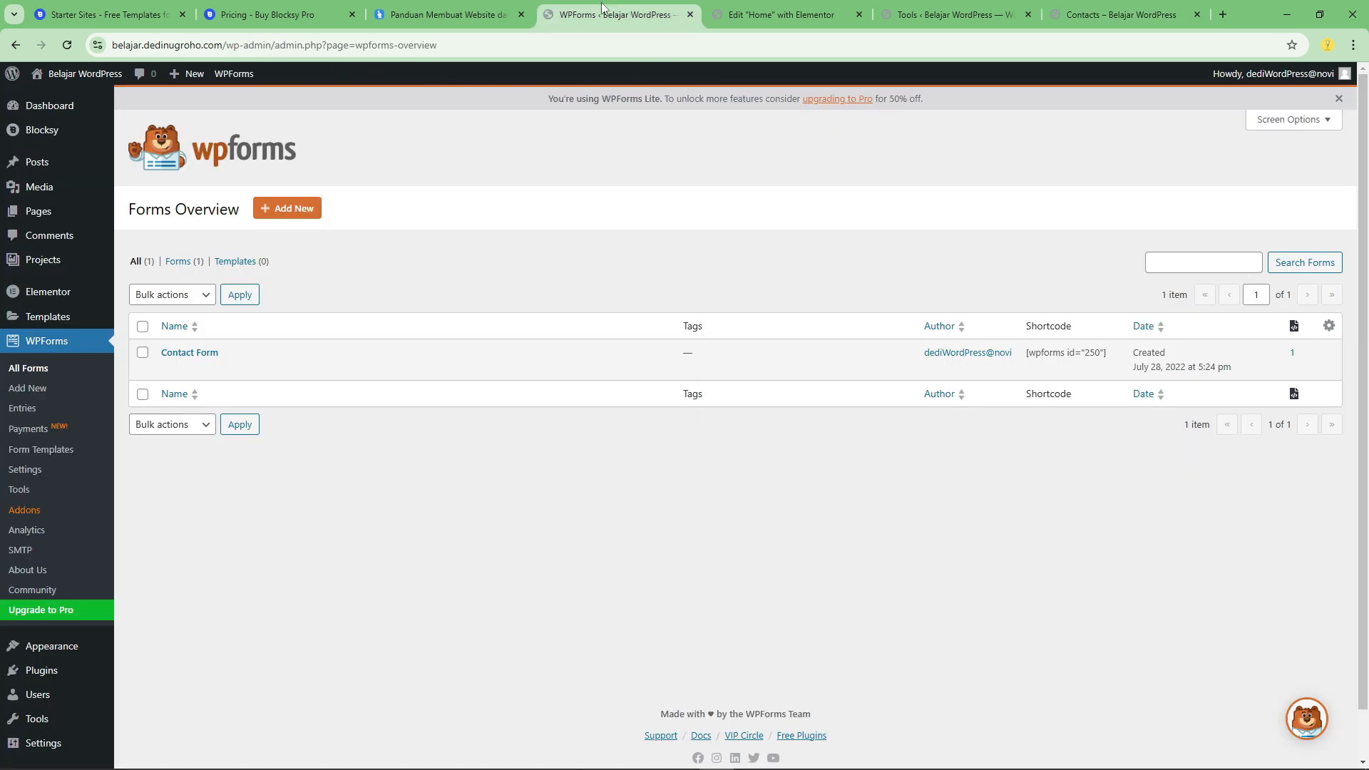
scroll(57, 627, down, 1)
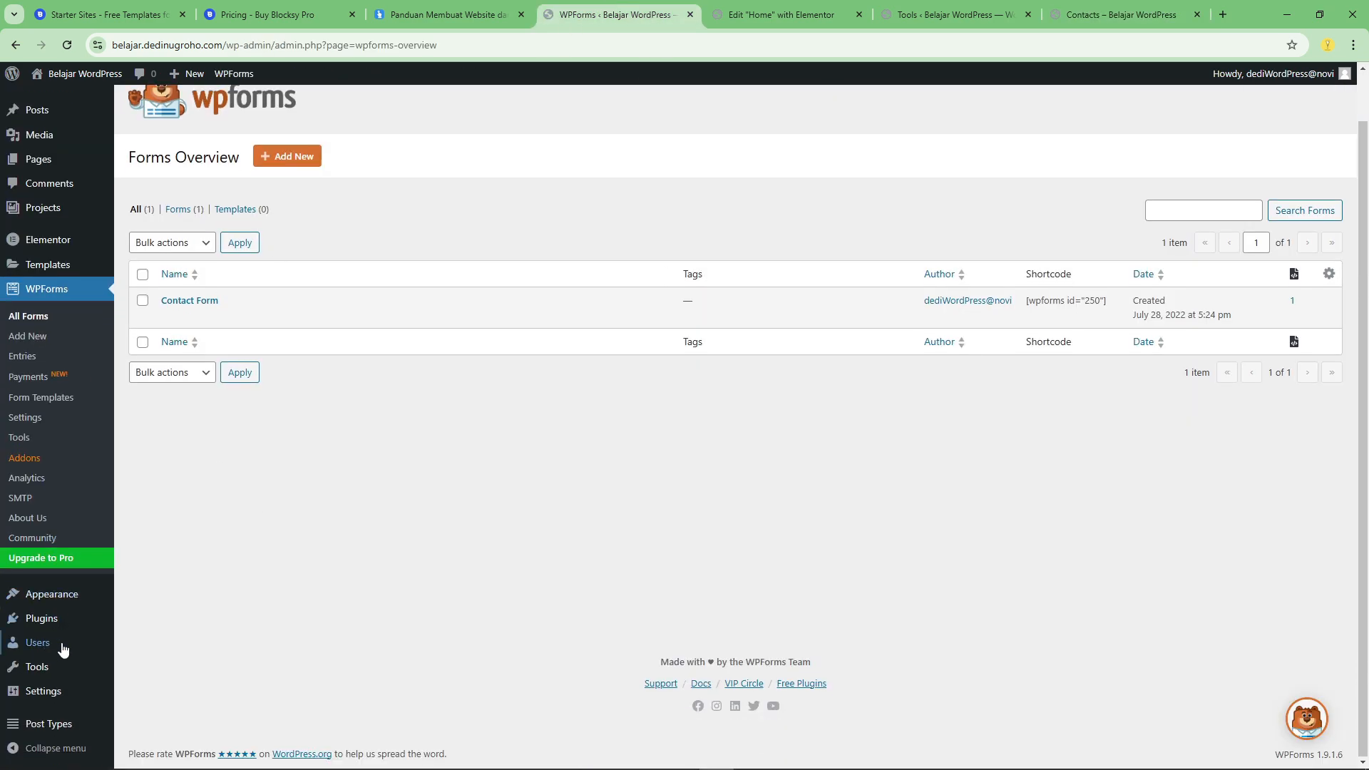
mouse_move(73, 598)
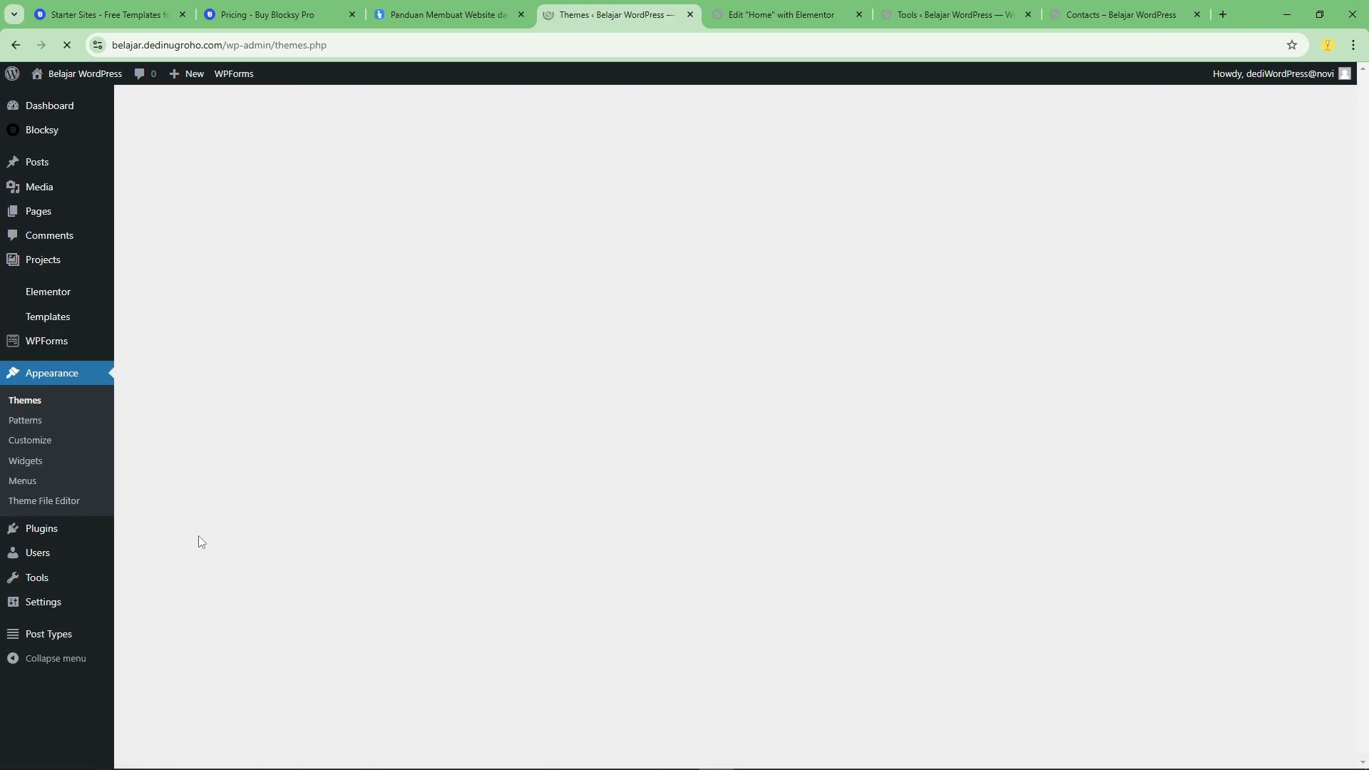
right_click(32, 447)
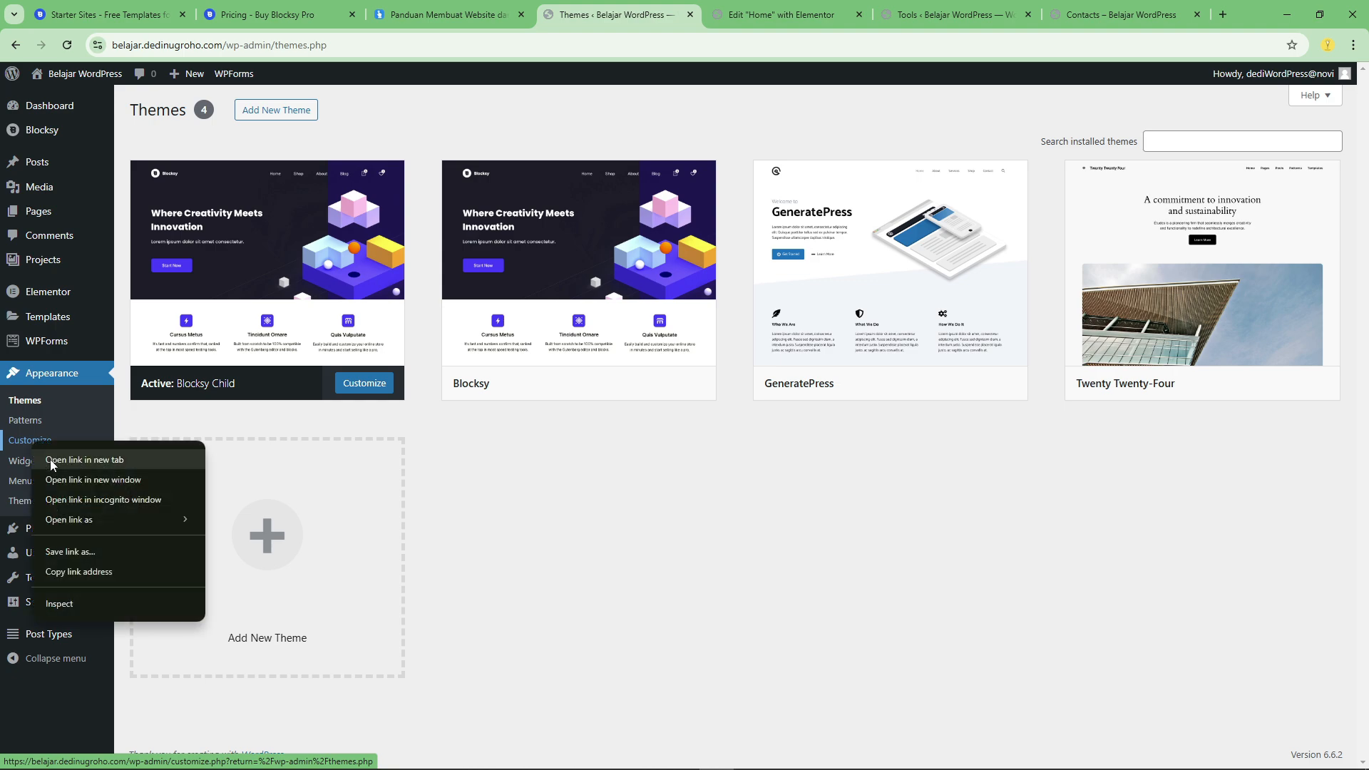
click(49, 460)
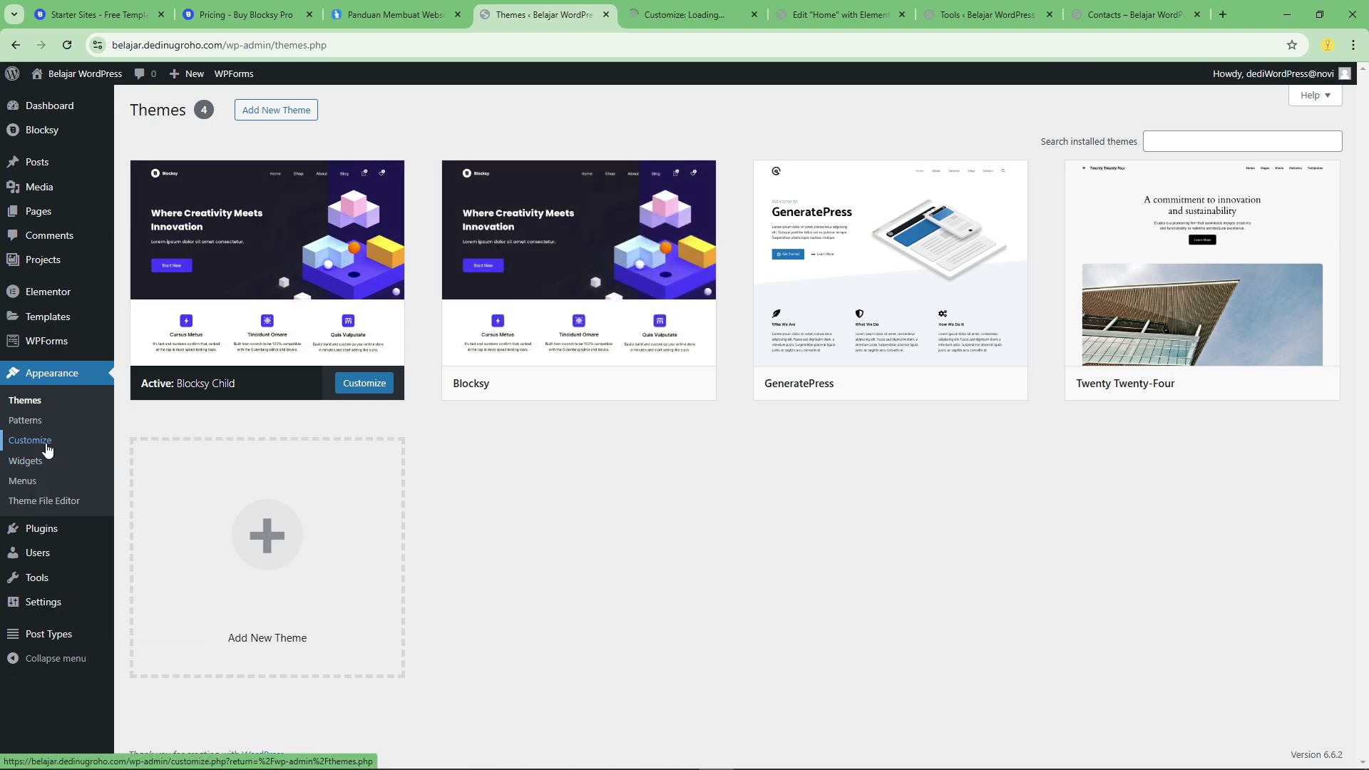
click(681, 14)
Return to the WordPress admin and review the Blocksy Companion and Elementor entries among the installed plugins.
click(542, 14)
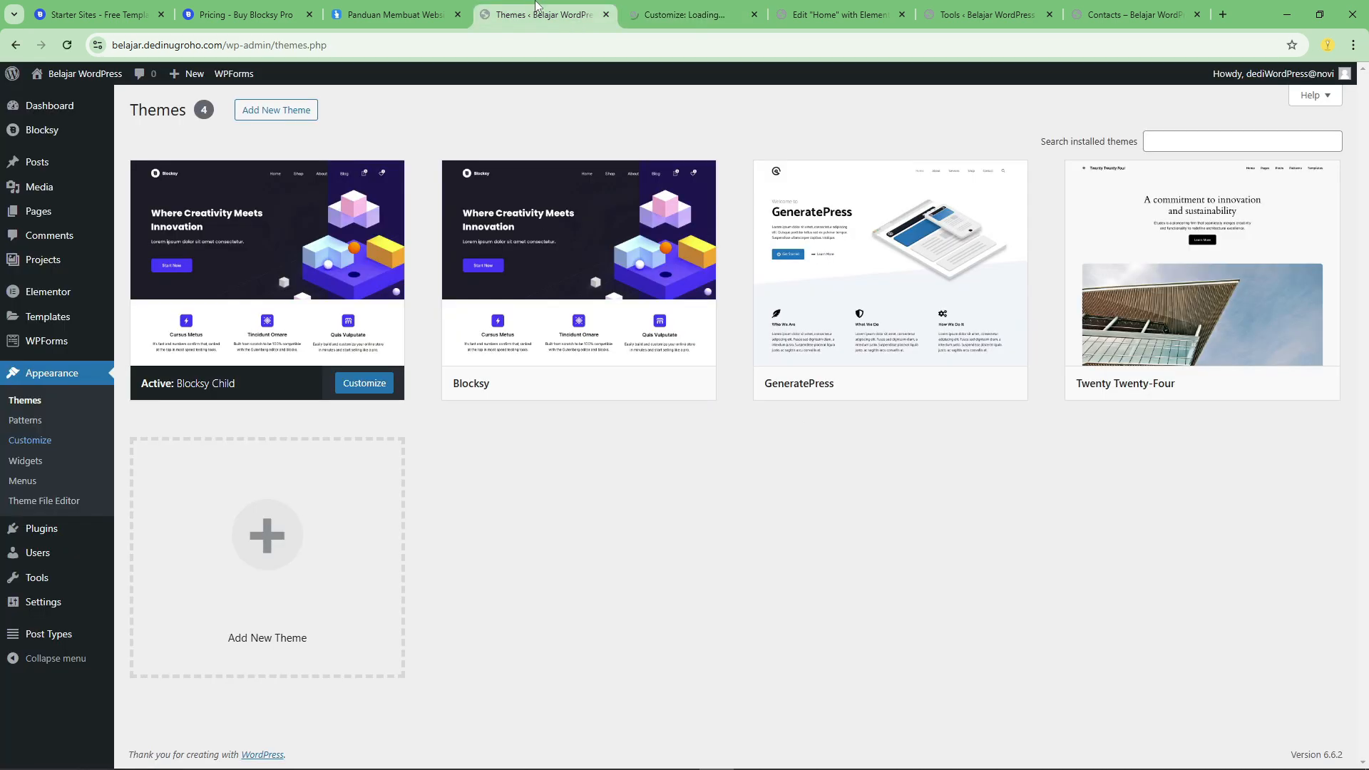
click(45, 540)
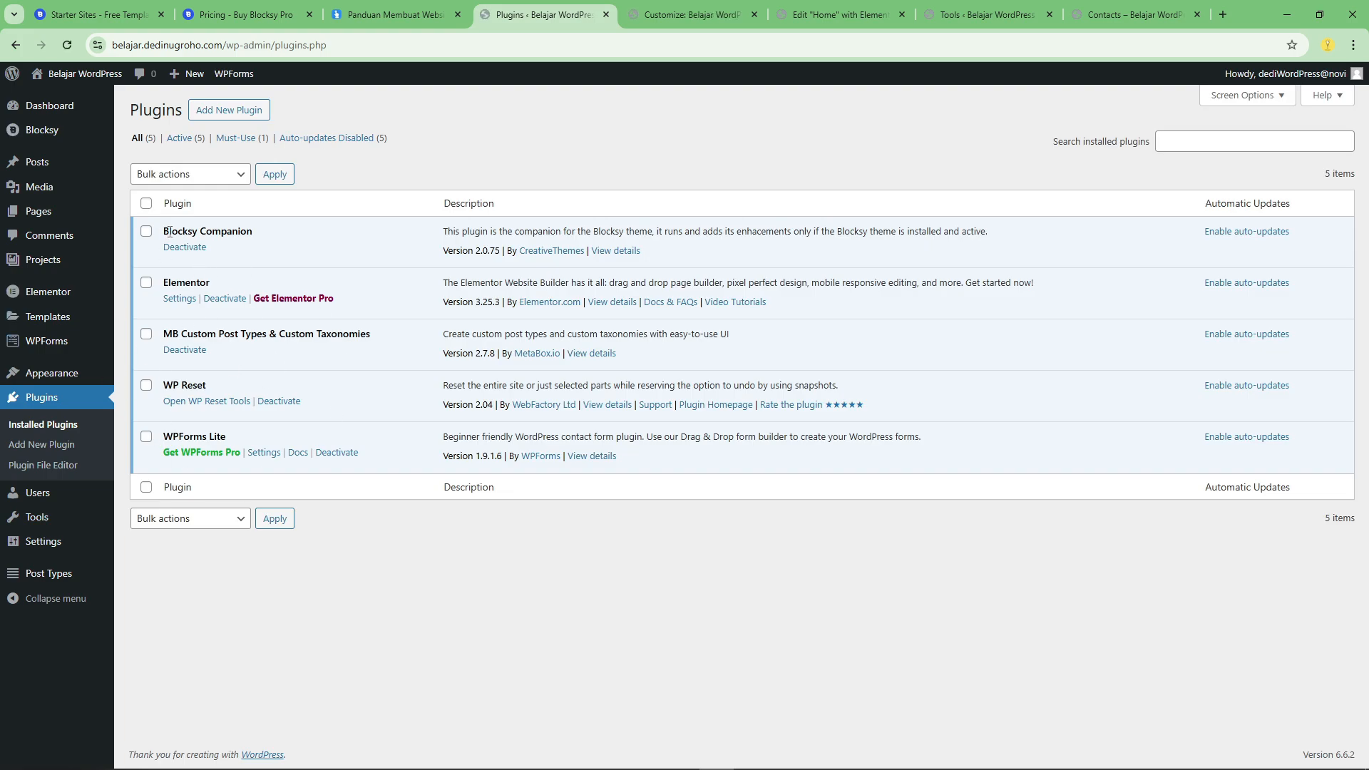
drag(160, 231, 273, 235)
click(303, 236)
double_click(185, 283)
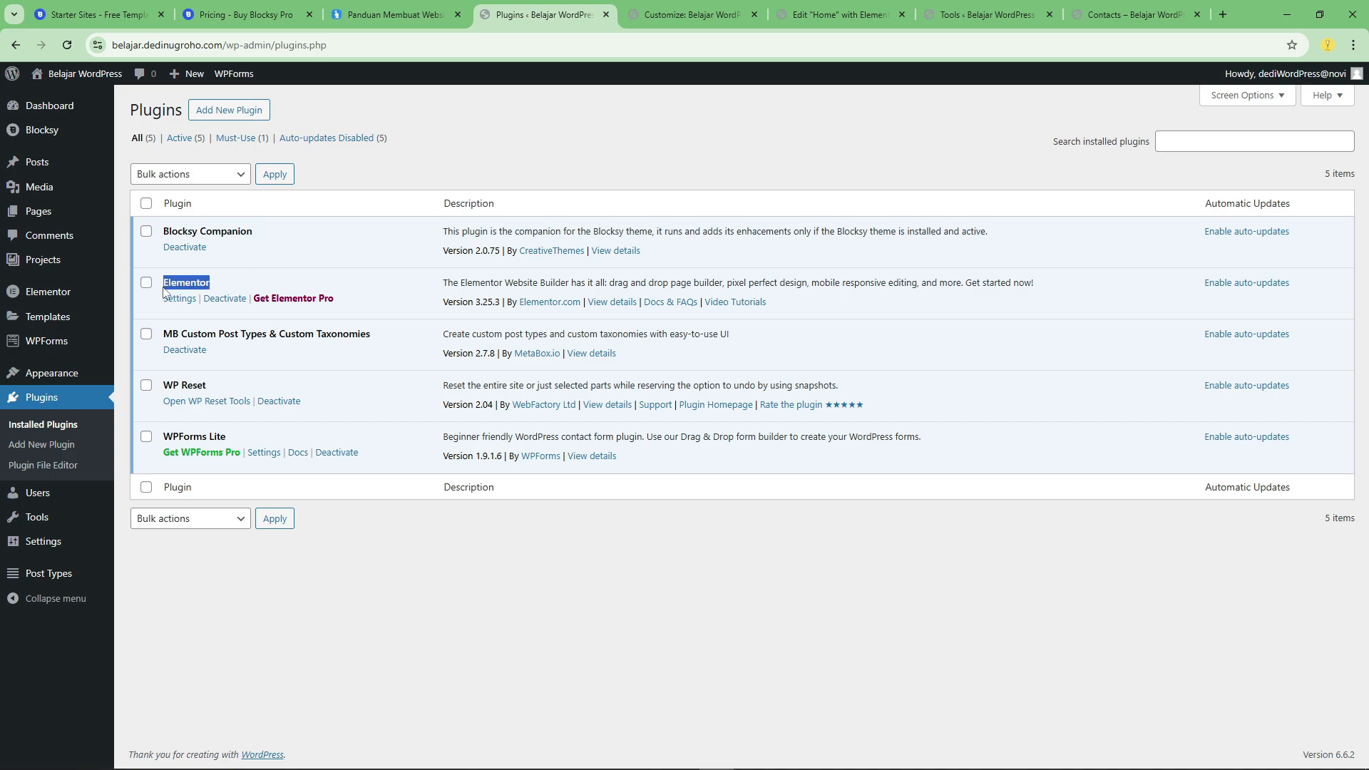
click(246, 289)
Point out the MB Custom Post Types & Custom Taxonomies plugin, and view its post type list and blank new post type form.
drag(387, 344, 167, 338)
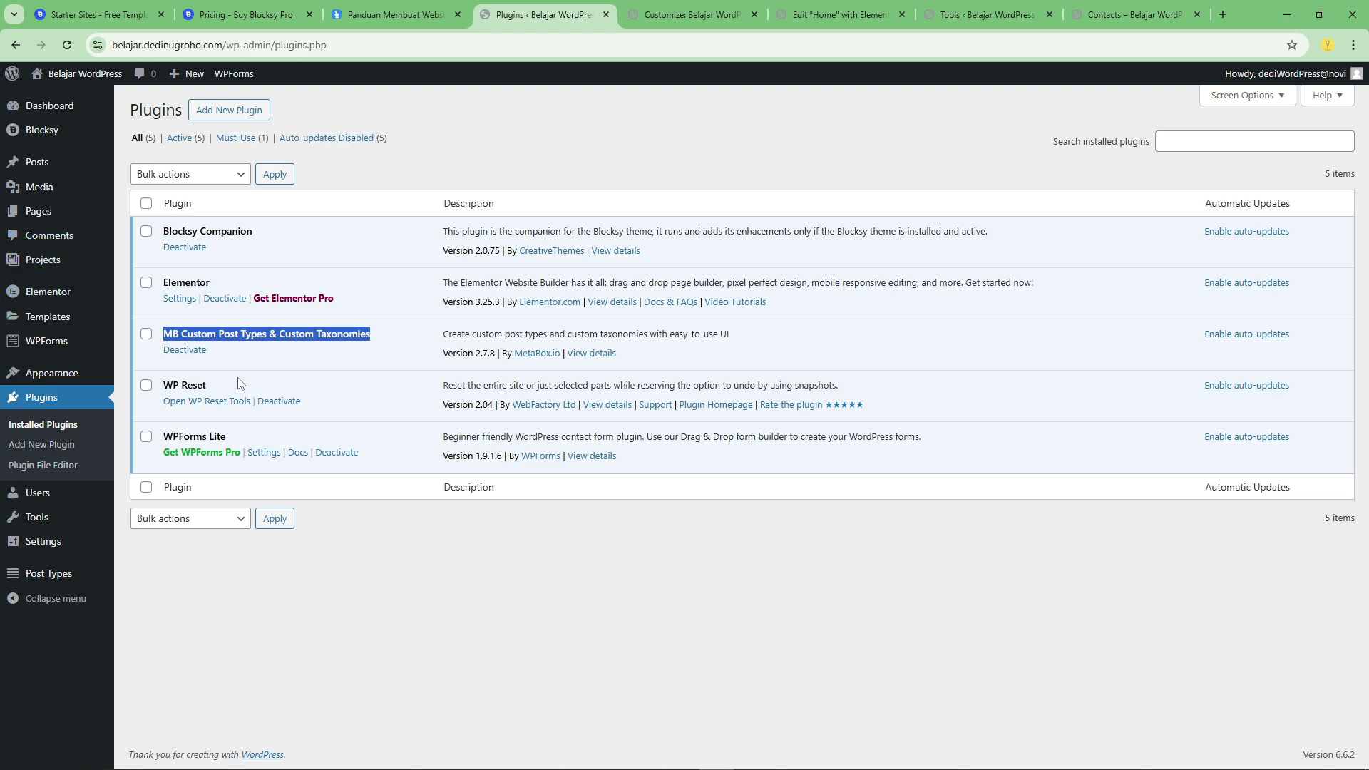
click(272, 651)
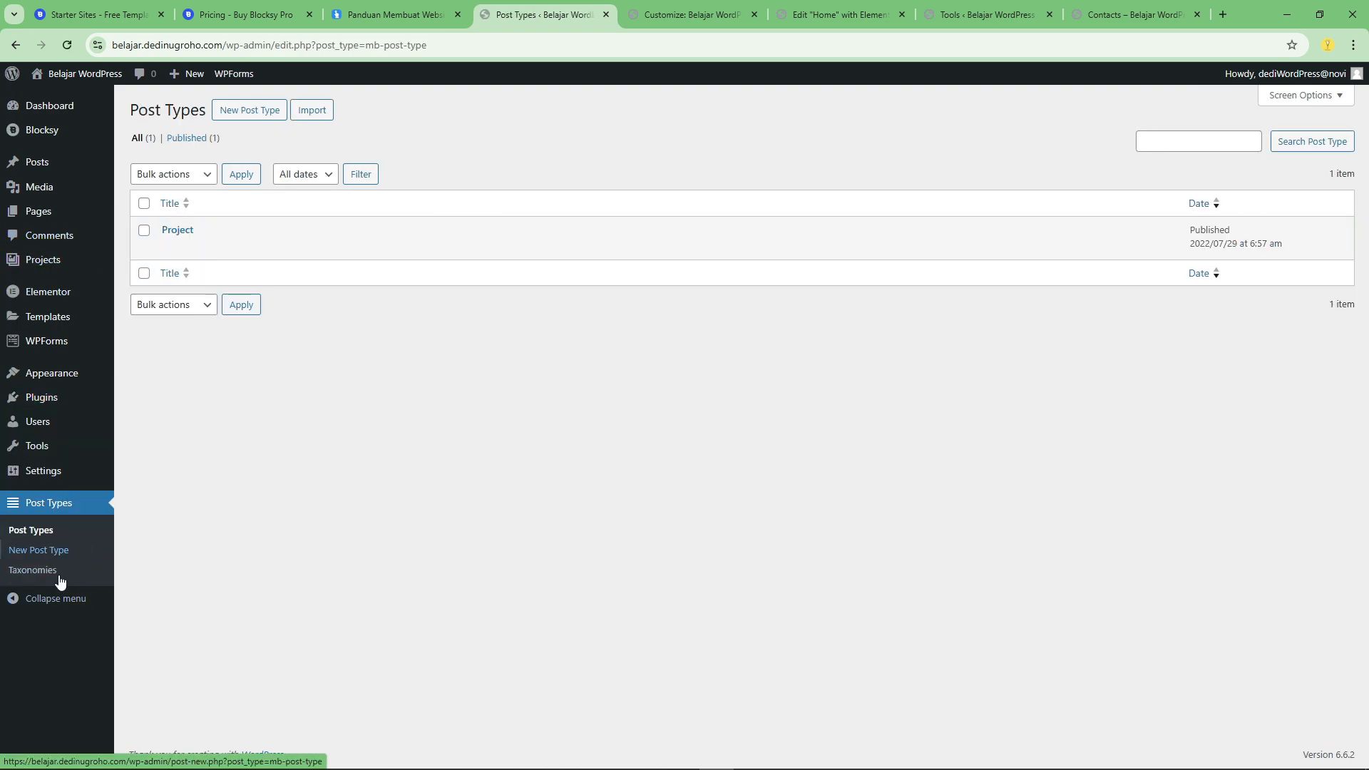
click(253, 109)
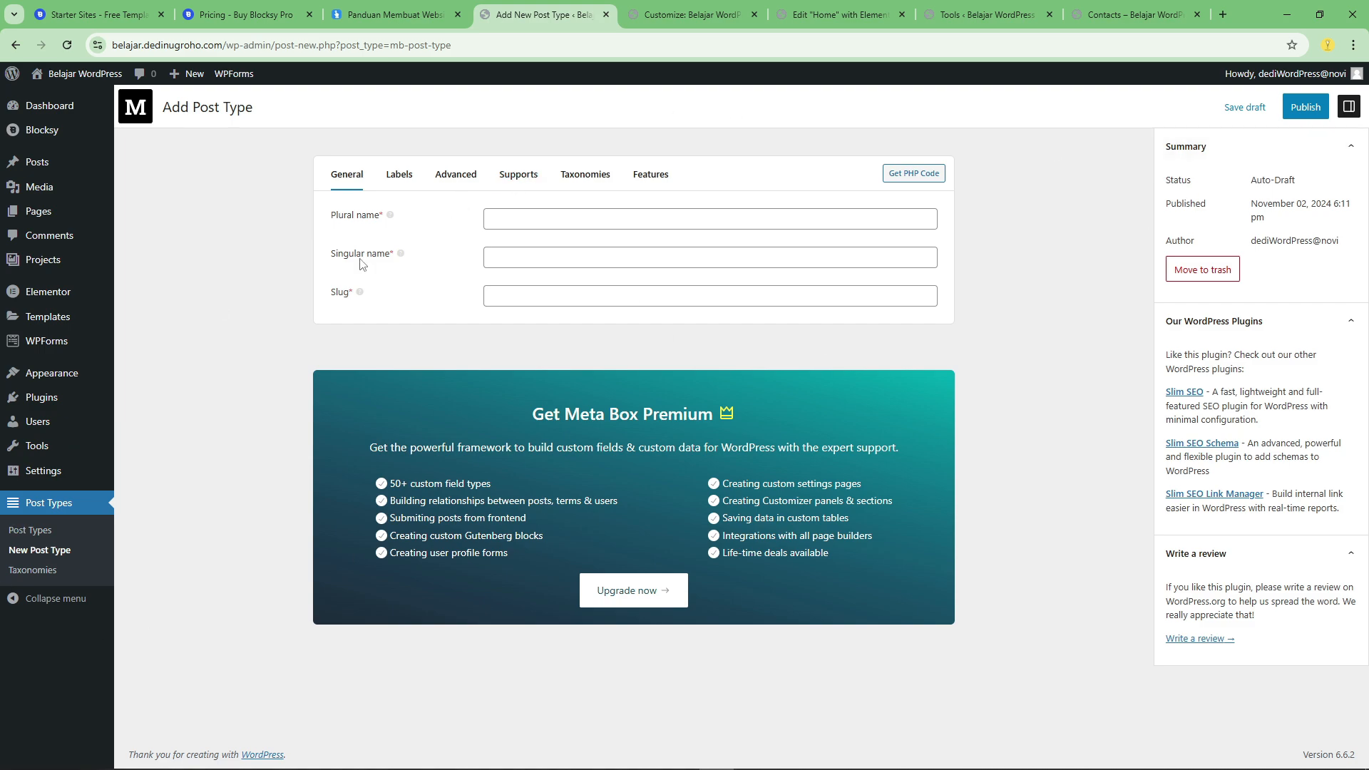
Check the open editor tabs and examine the homepage preview in the Customizer from header to footer.
click(696, 6)
click(853, 9)
click(1005, 10)
click(848, 5)
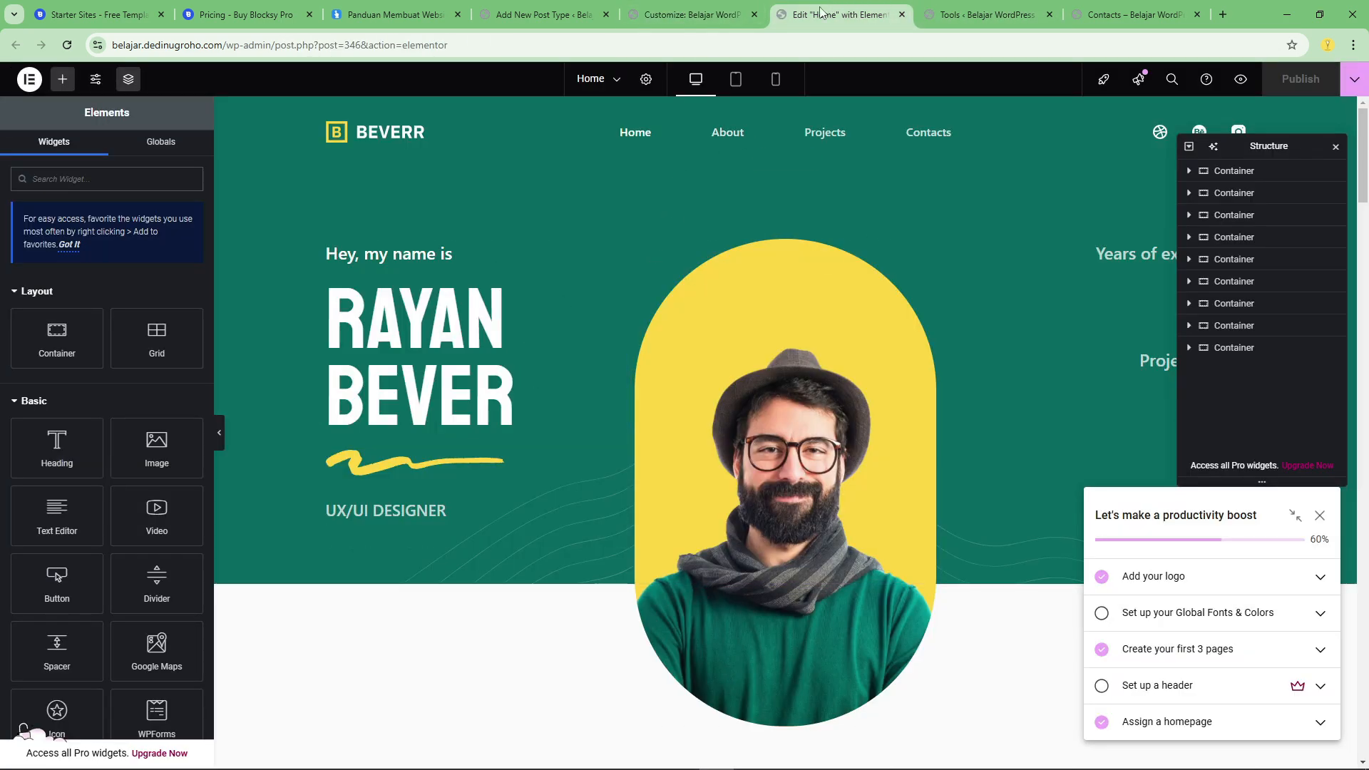
click(675, 7)
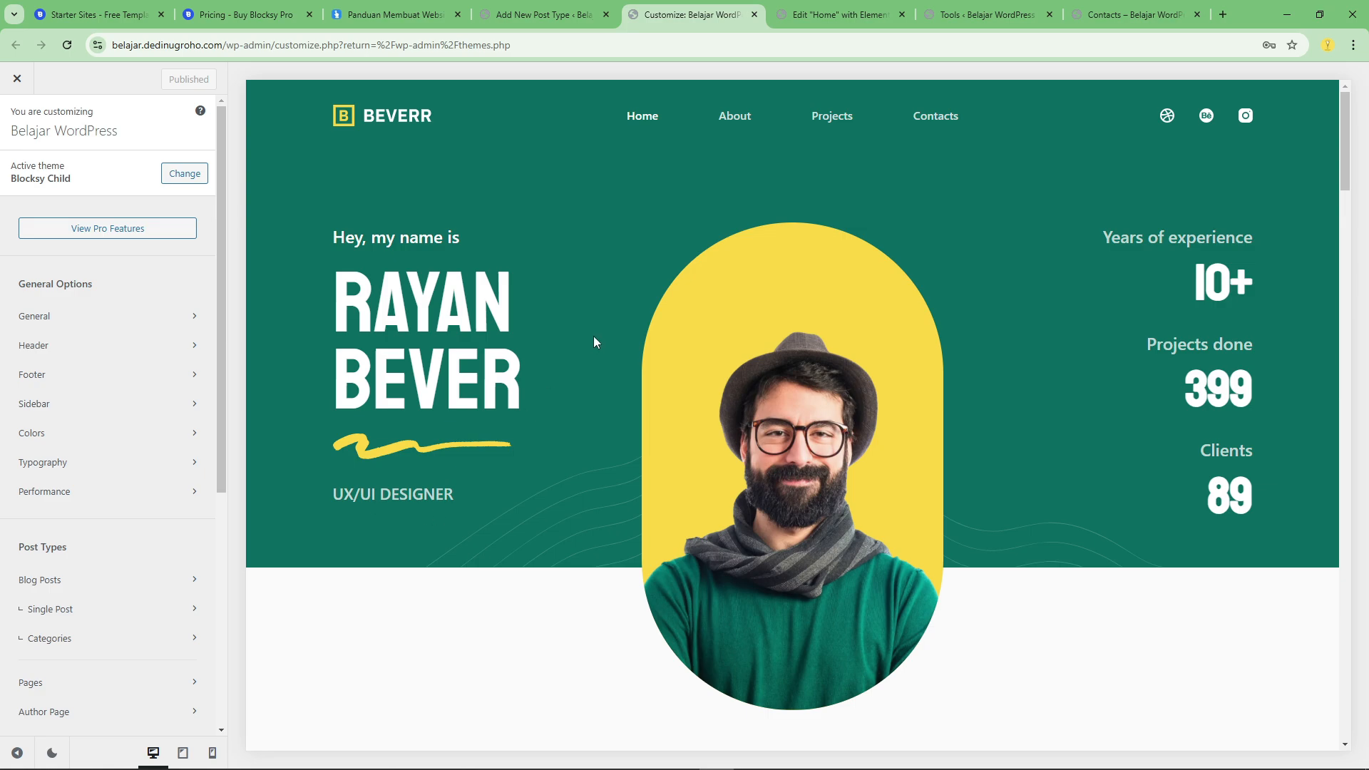
scroll(800, 361, down, 10)
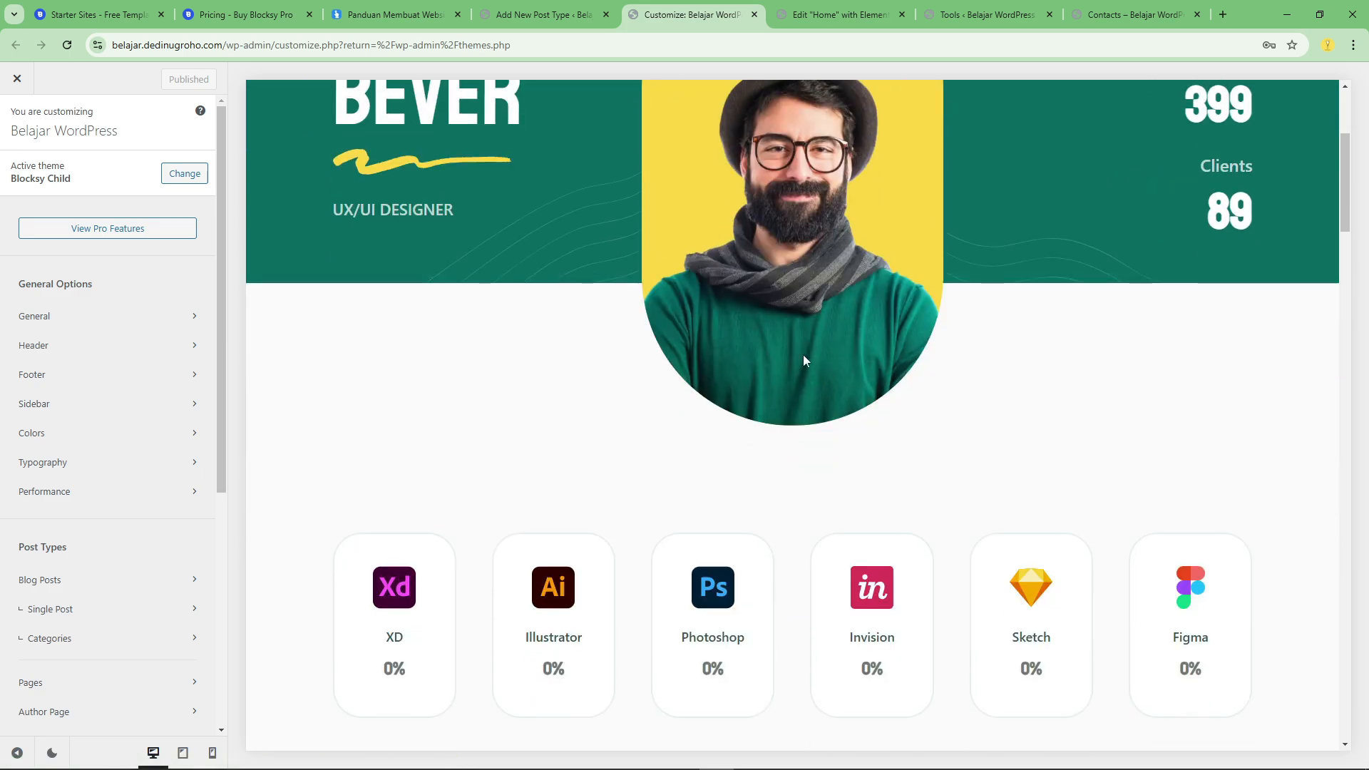
drag(1344, 279, 1360, 118)
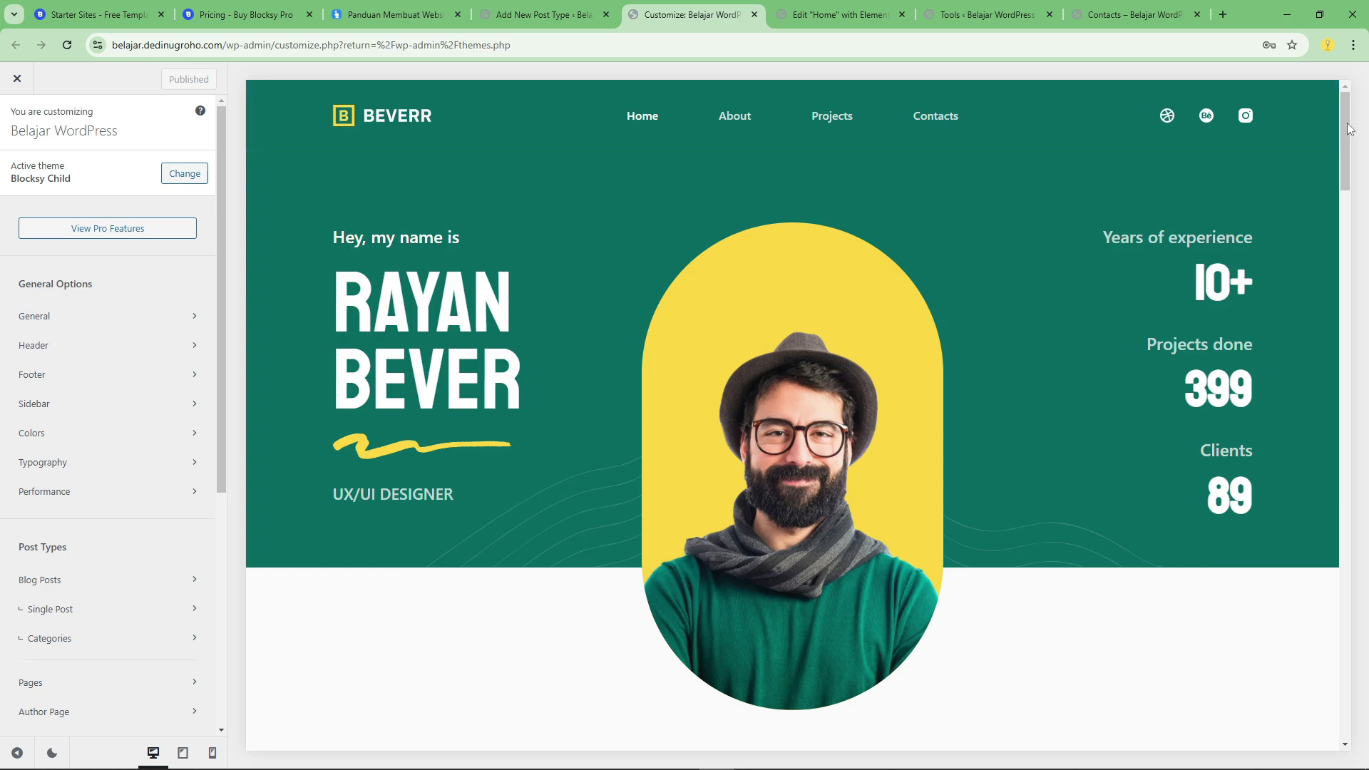
scroll(882, 698, down, 20)
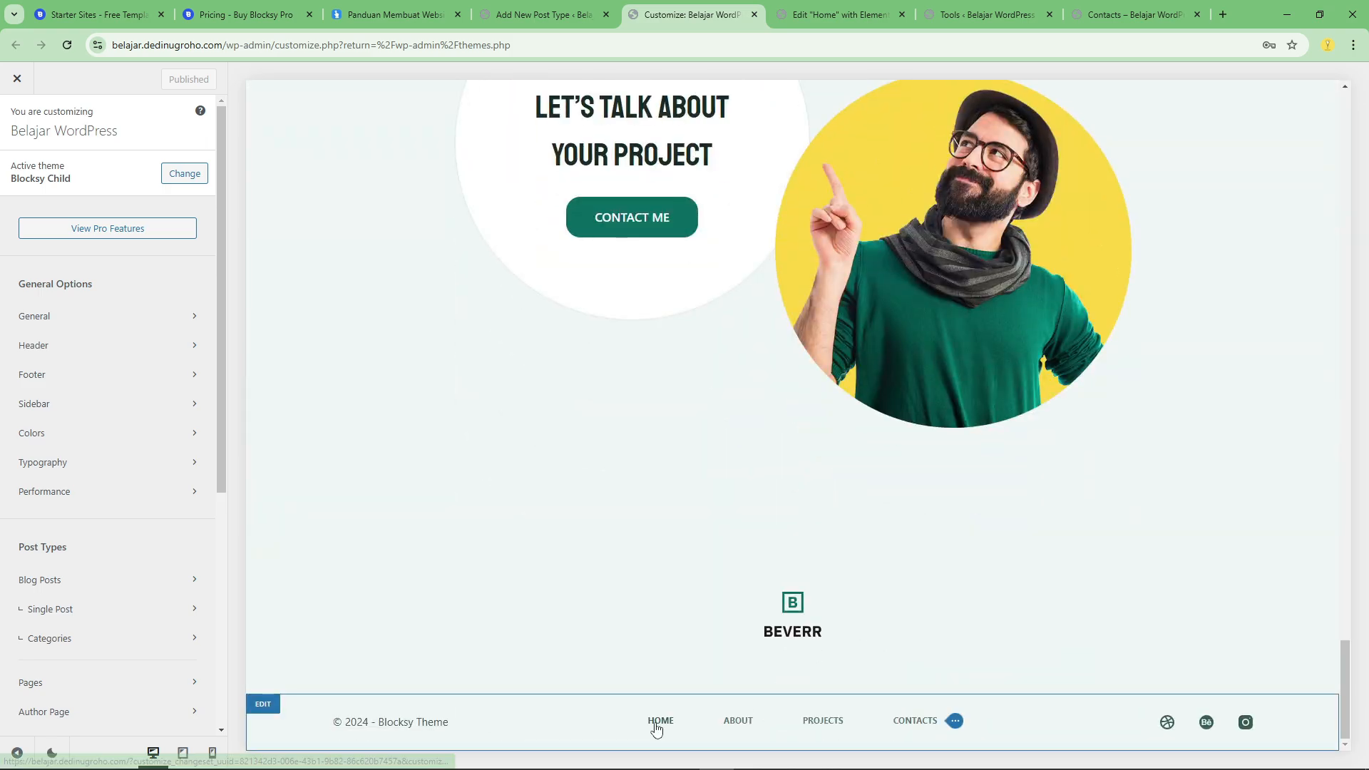
drag(1346, 685, 1269, 89)
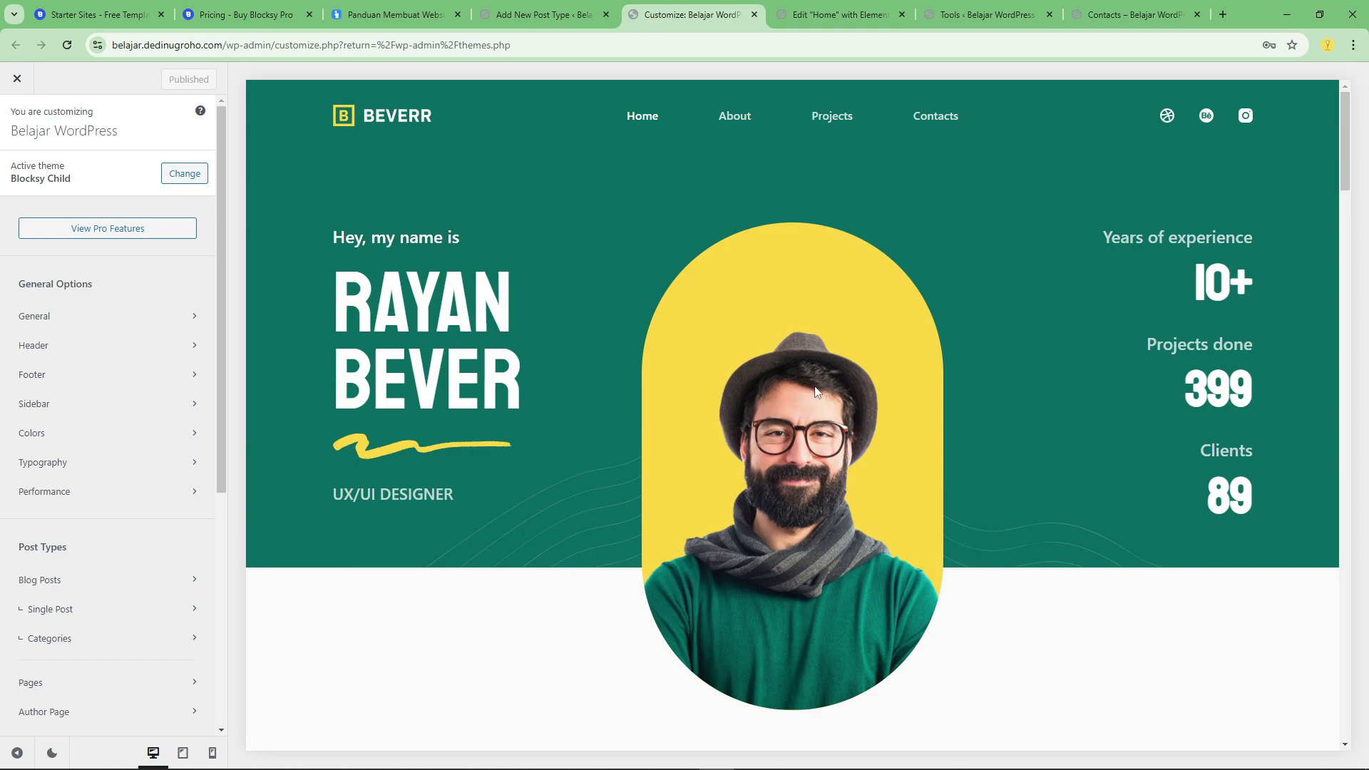
View the list of all WordPress pages and the Home page's Elementor editor.
click(813, 15)
click(528, 14)
click(43, 211)
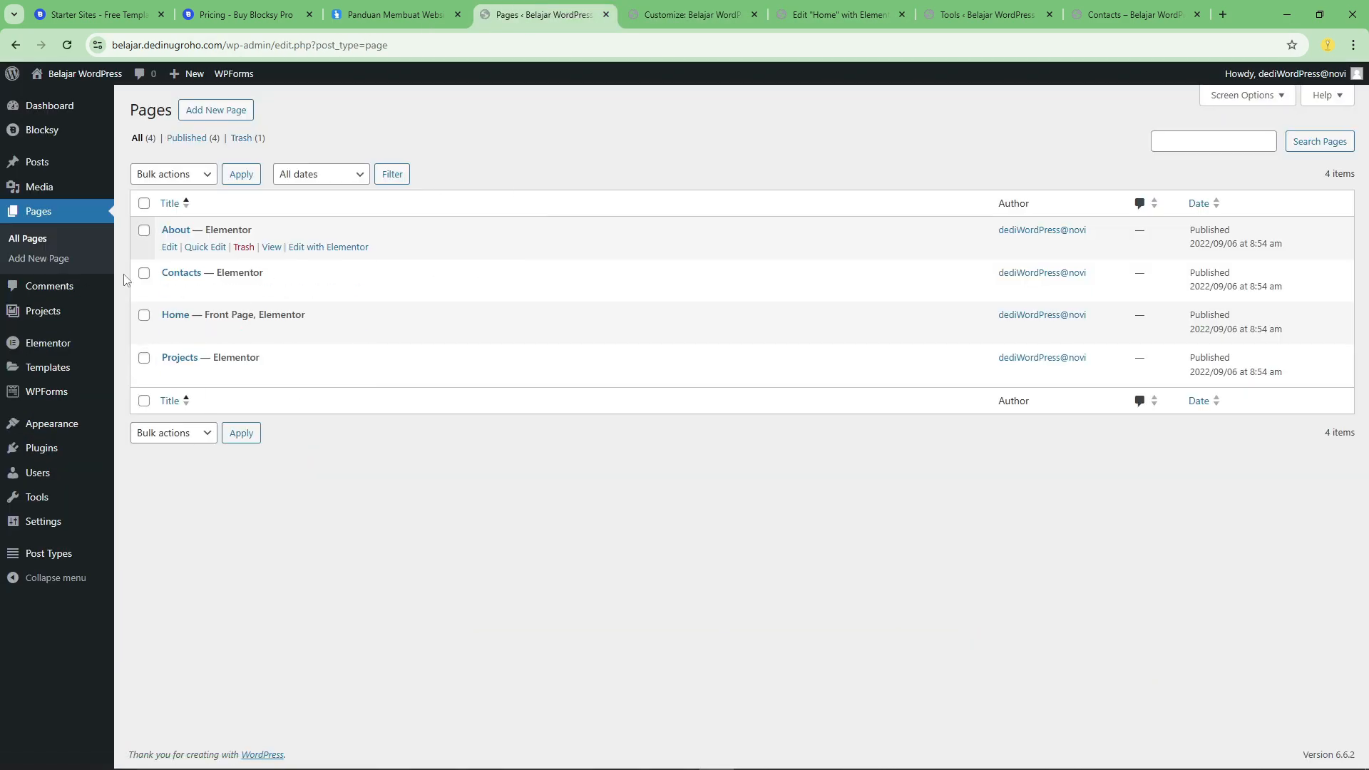
click(838, 15)
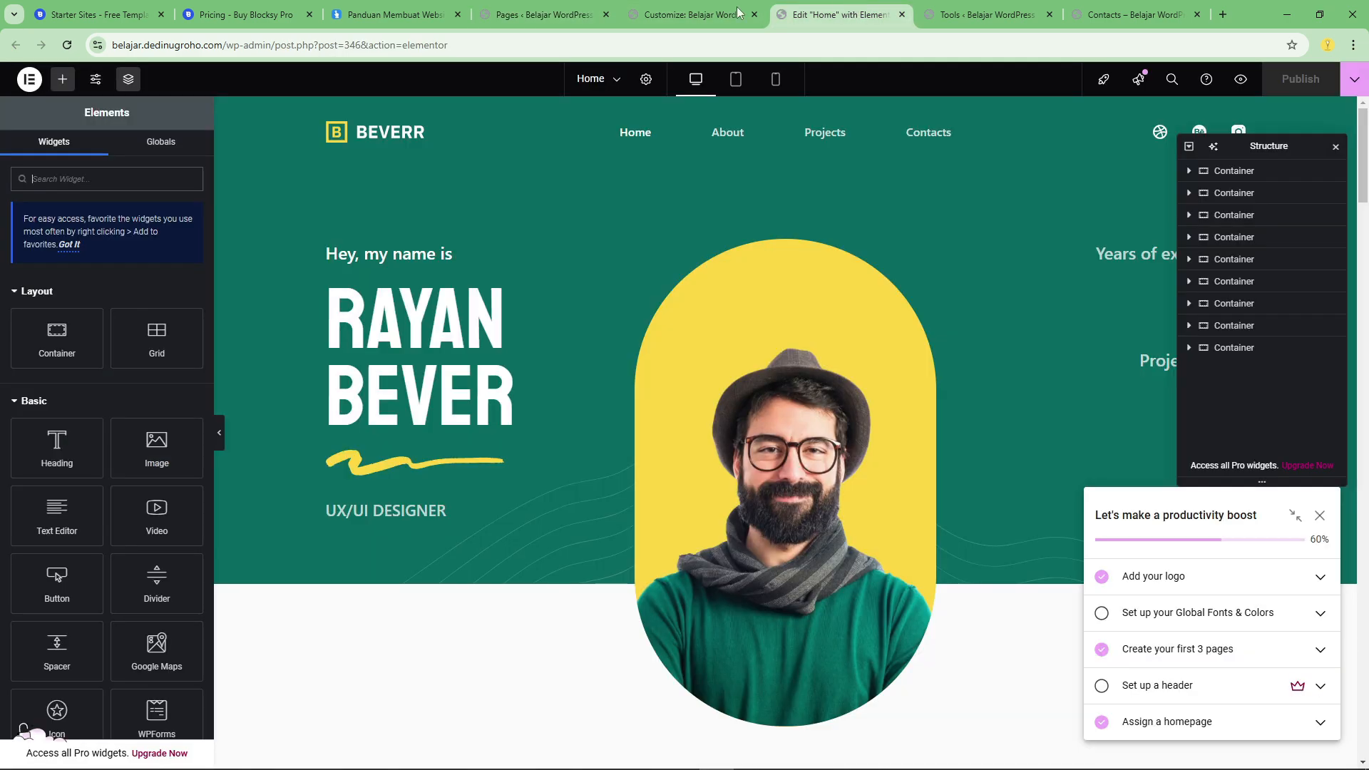
Go back to the Customizer and look over the homepage preview's sections again.
click(688, 14)
scroll(697, 484, down, 2)
scroll(697, 485, down, 6)
scroll(627, 644, up, 8)
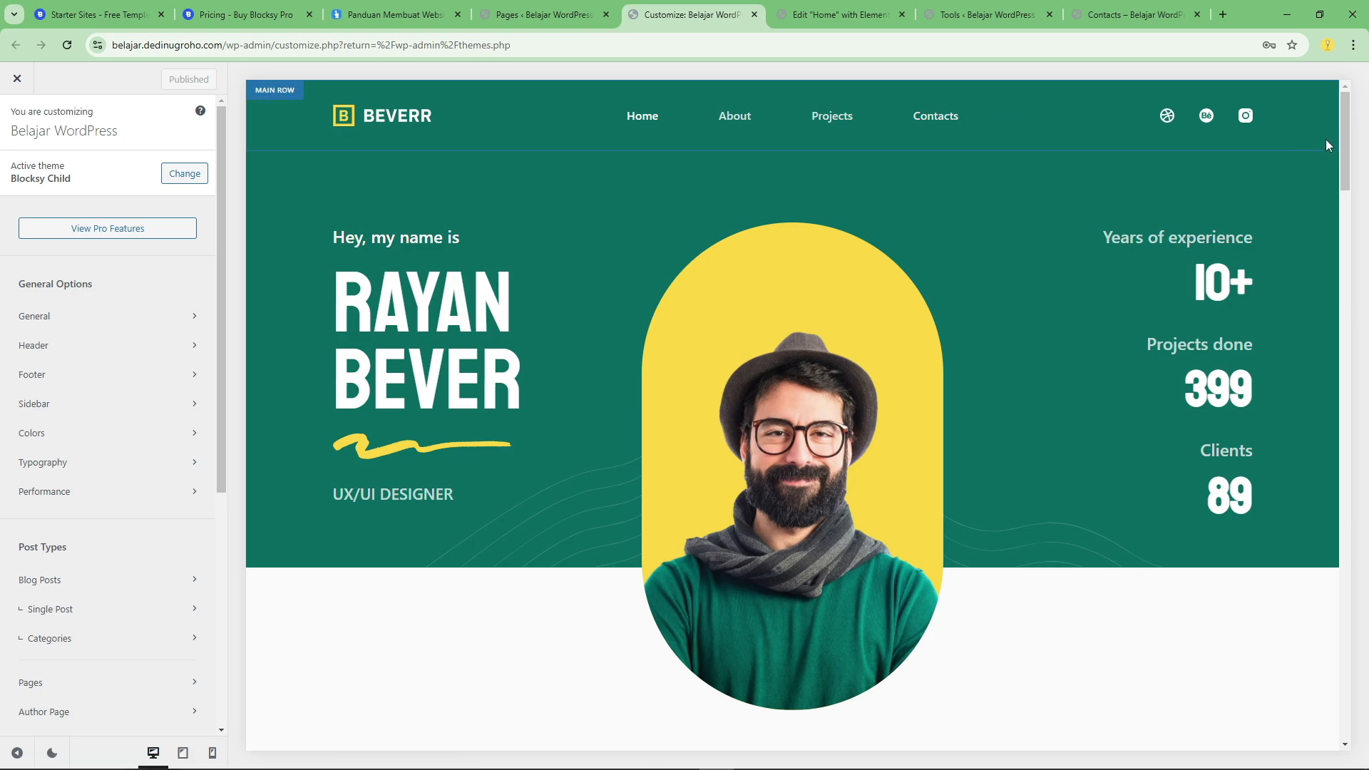
drag(1343, 136, 1347, 177)
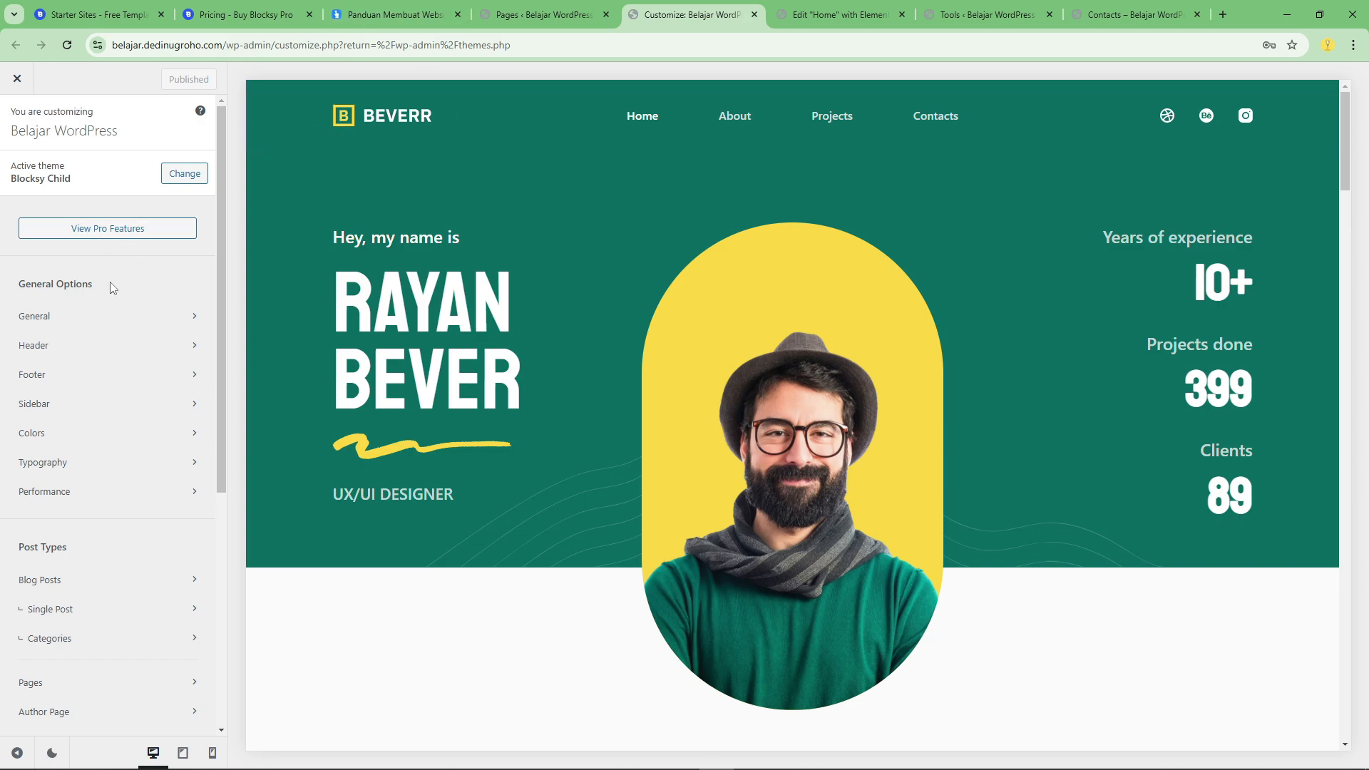
Look through the Customizer's Header options and the Layout and Buttons settings under General.
click(87, 345)
click(15, 132)
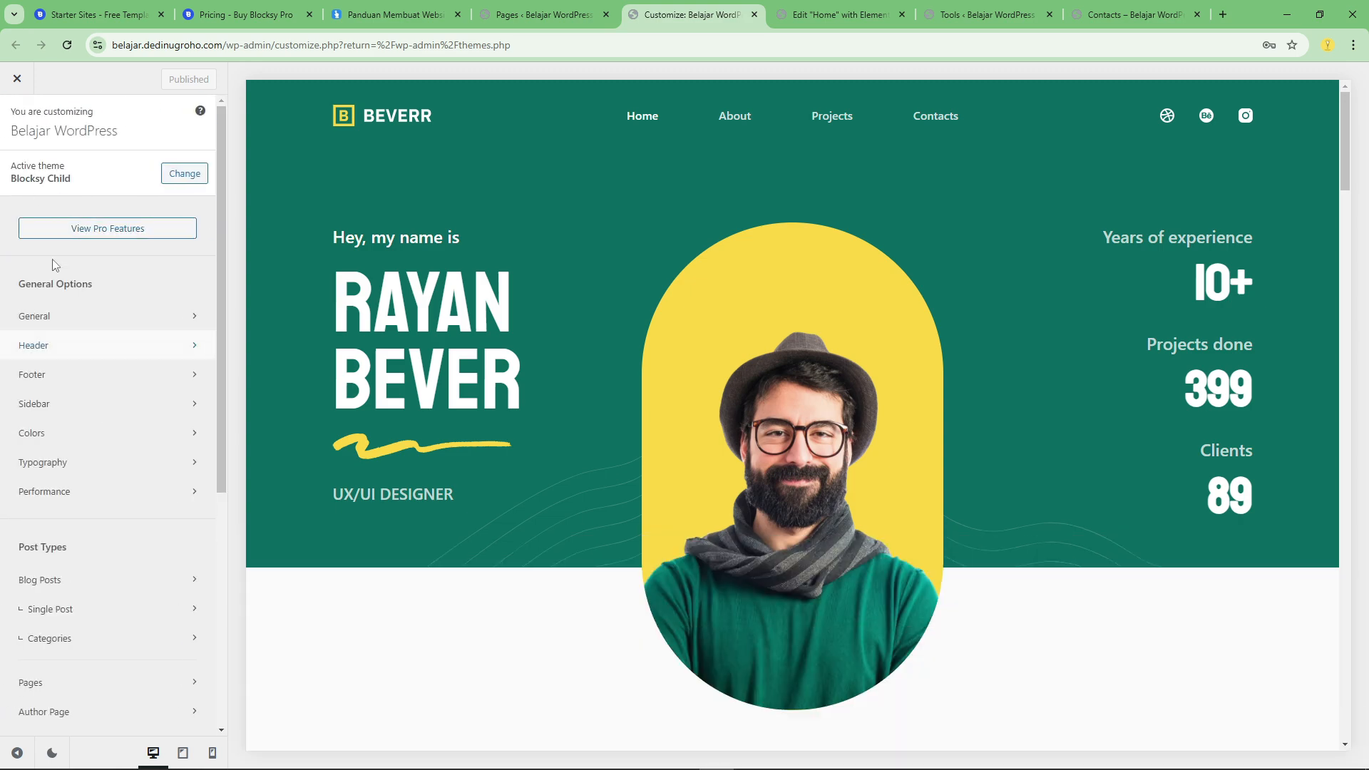
click(54, 314)
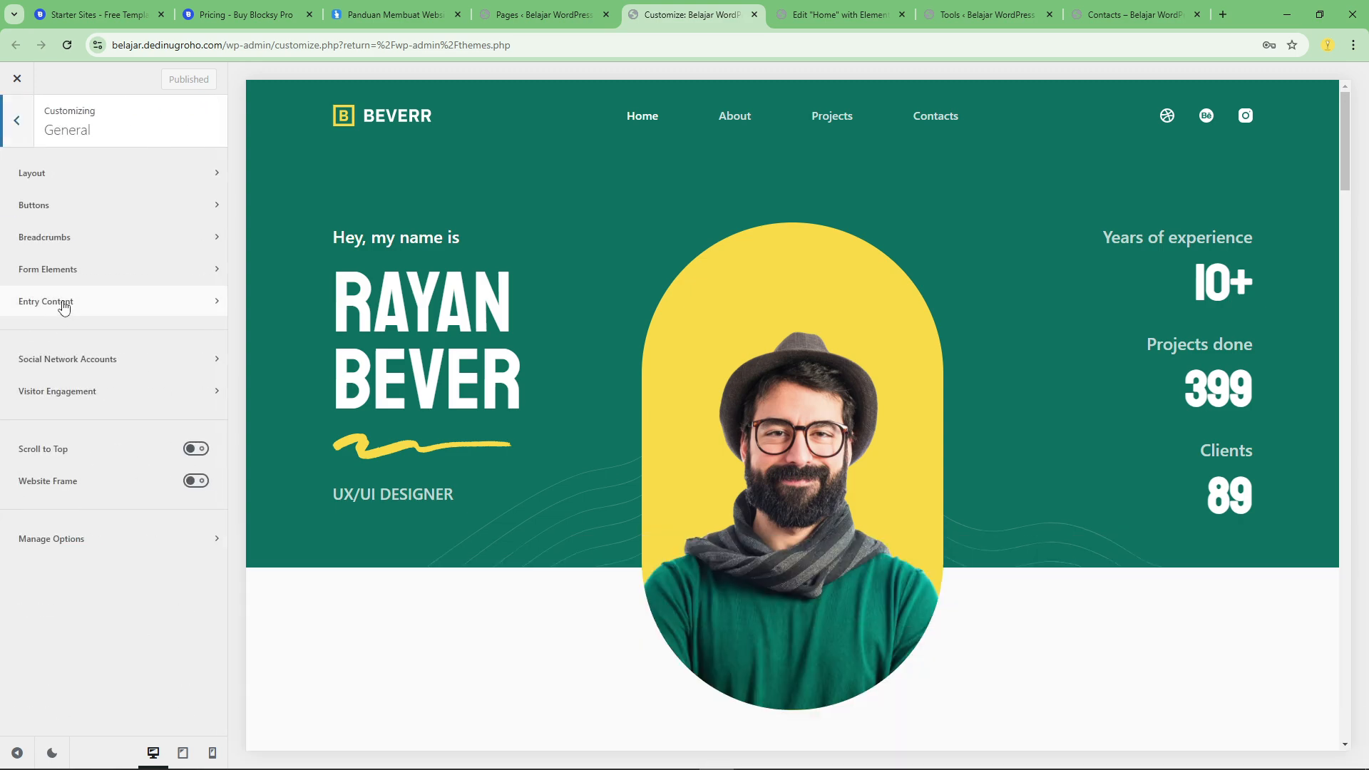
click(104, 173)
click(17, 127)
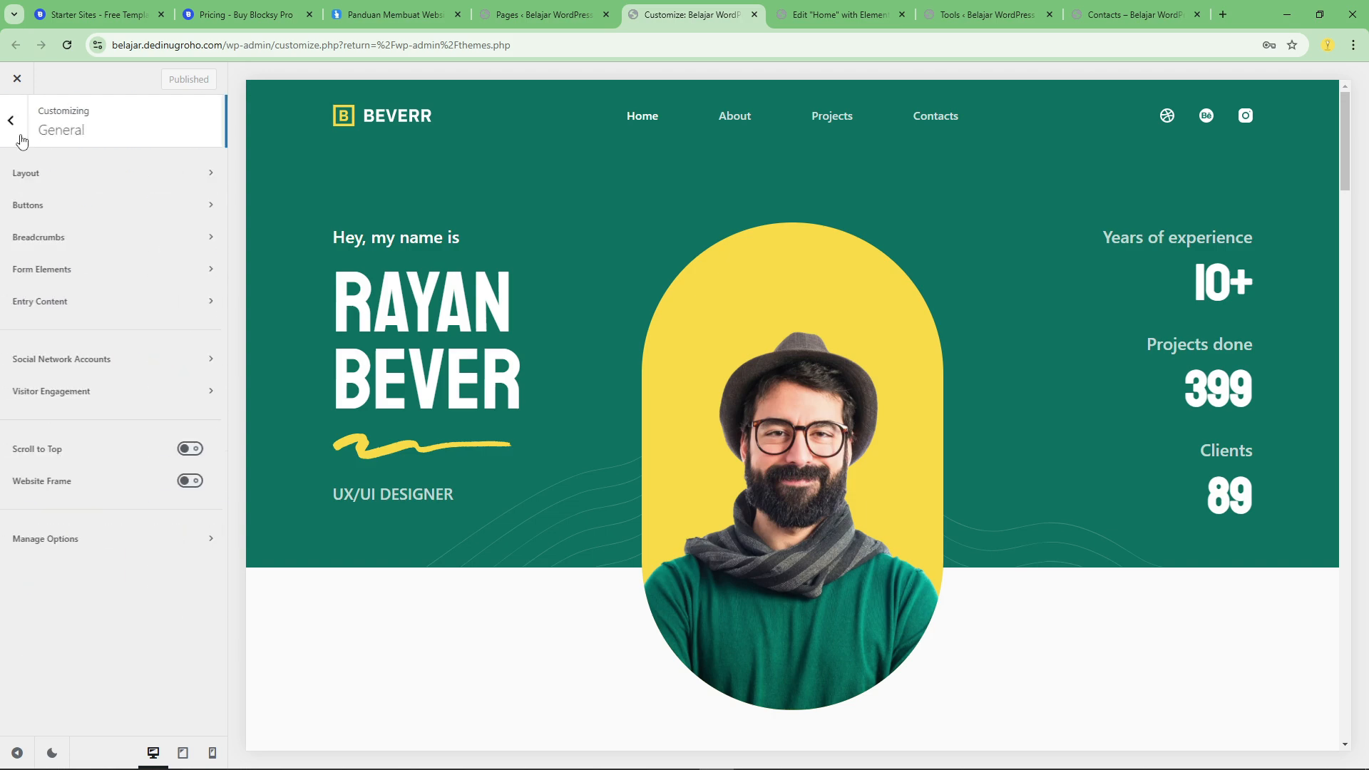
click(57, 208)
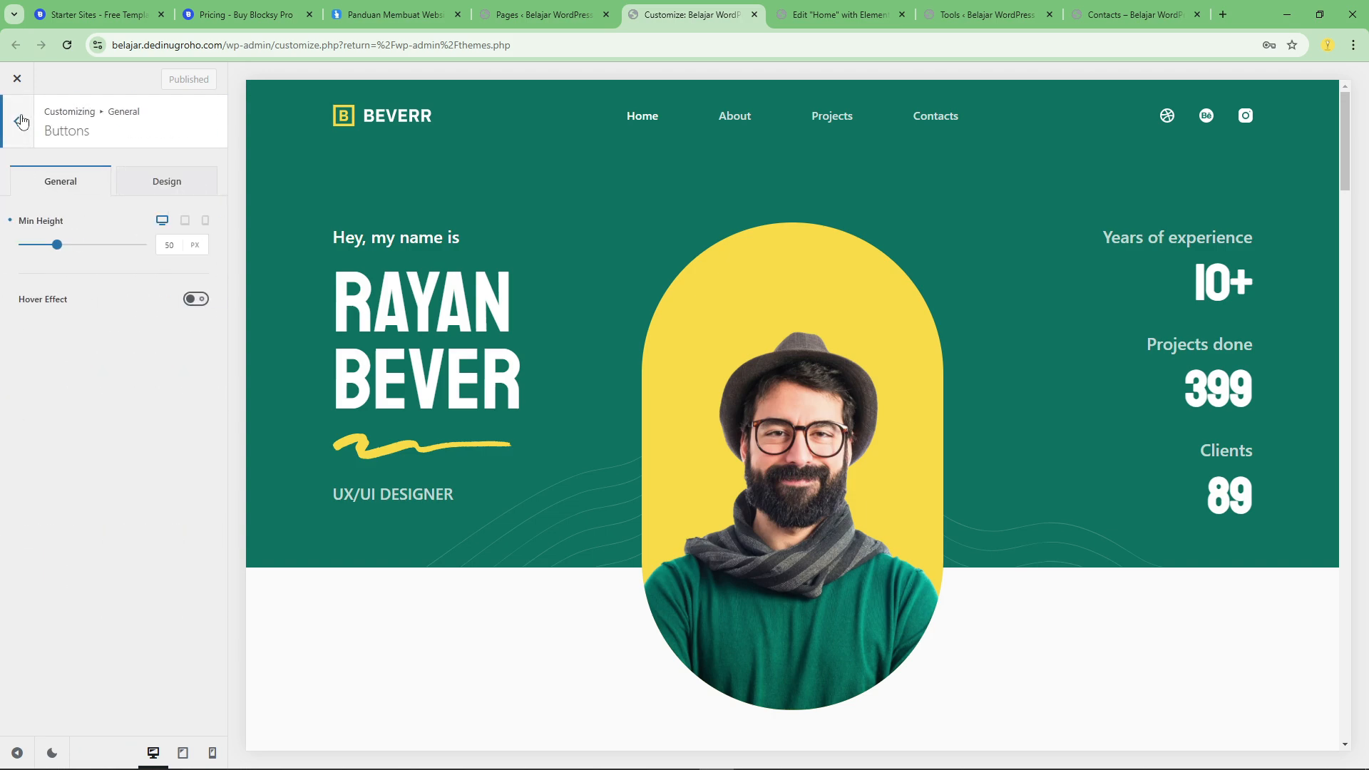
click(21, 121)
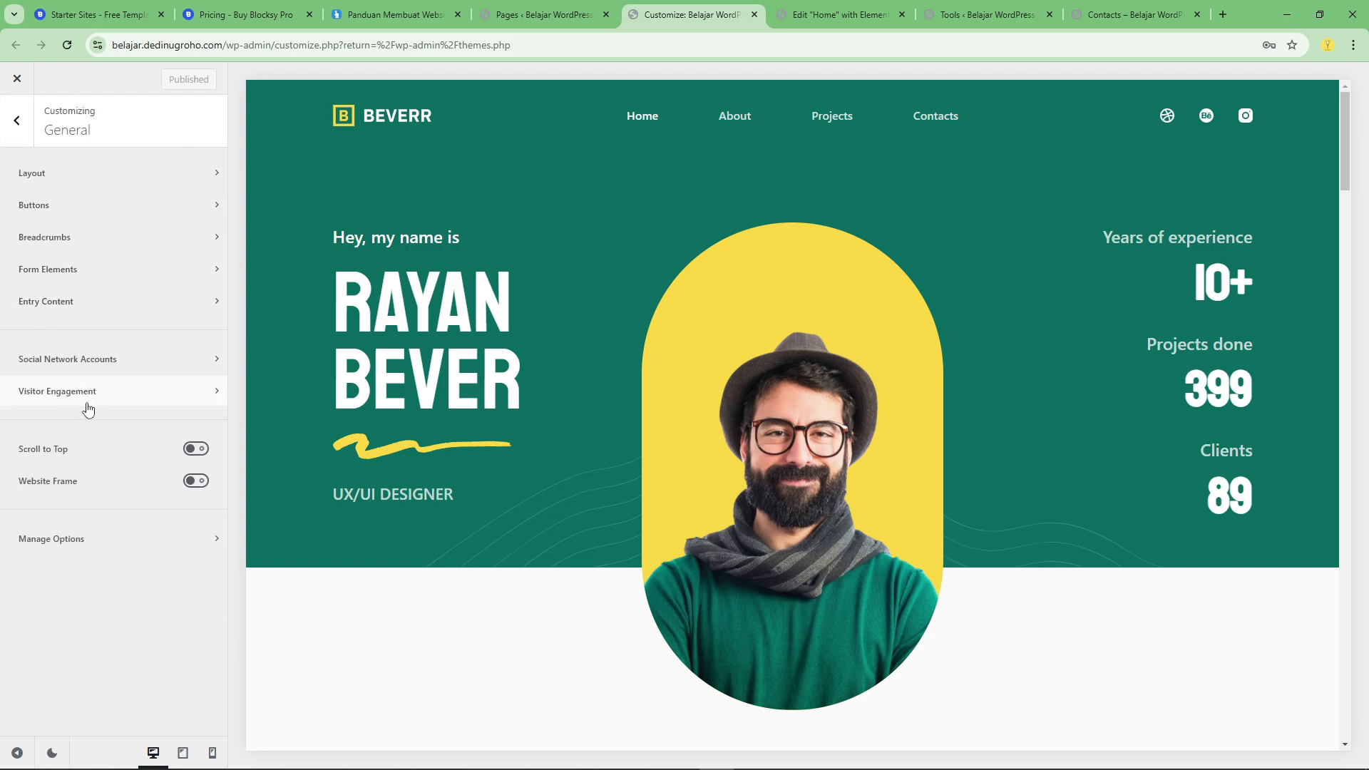
Enable the Scroll to Top option in the General settings and test its button in the homepage preview.
click(199, 452)
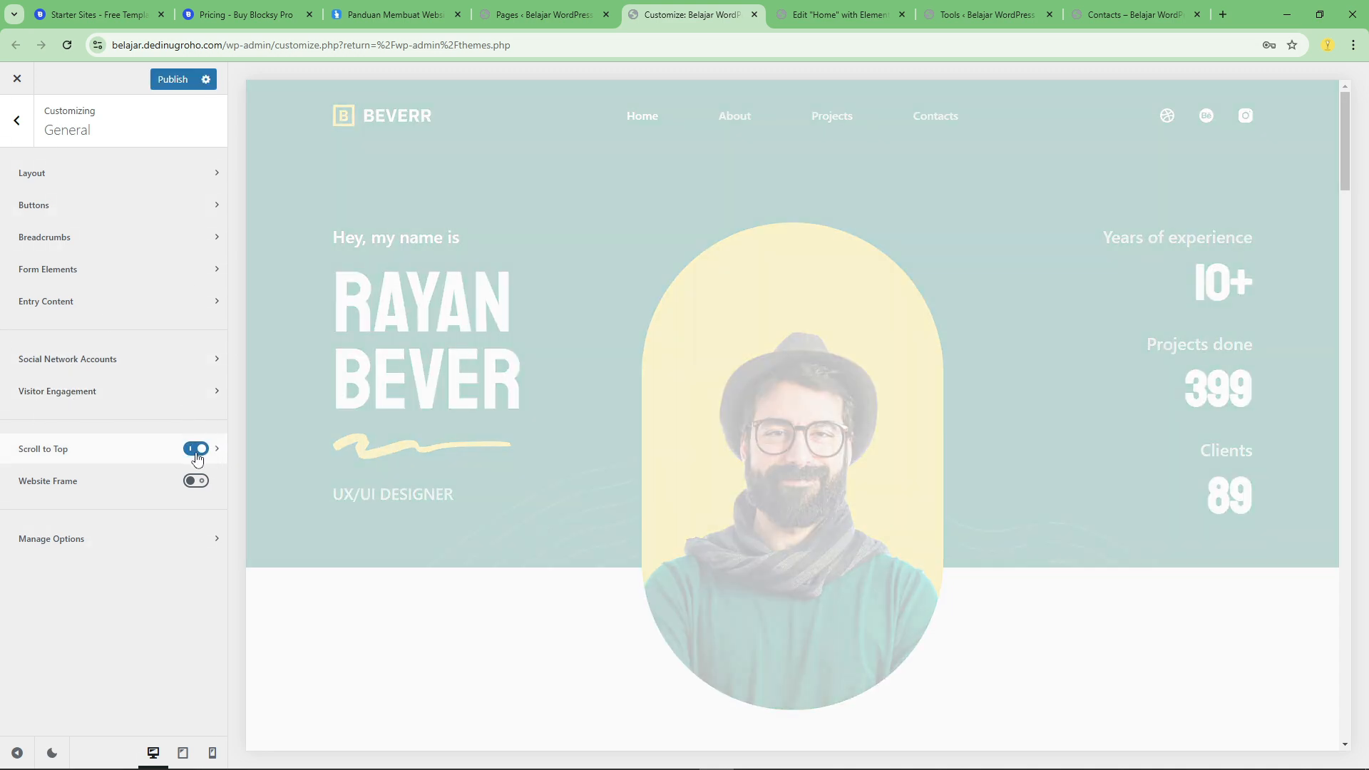
scroll(780, 191, down, 10)
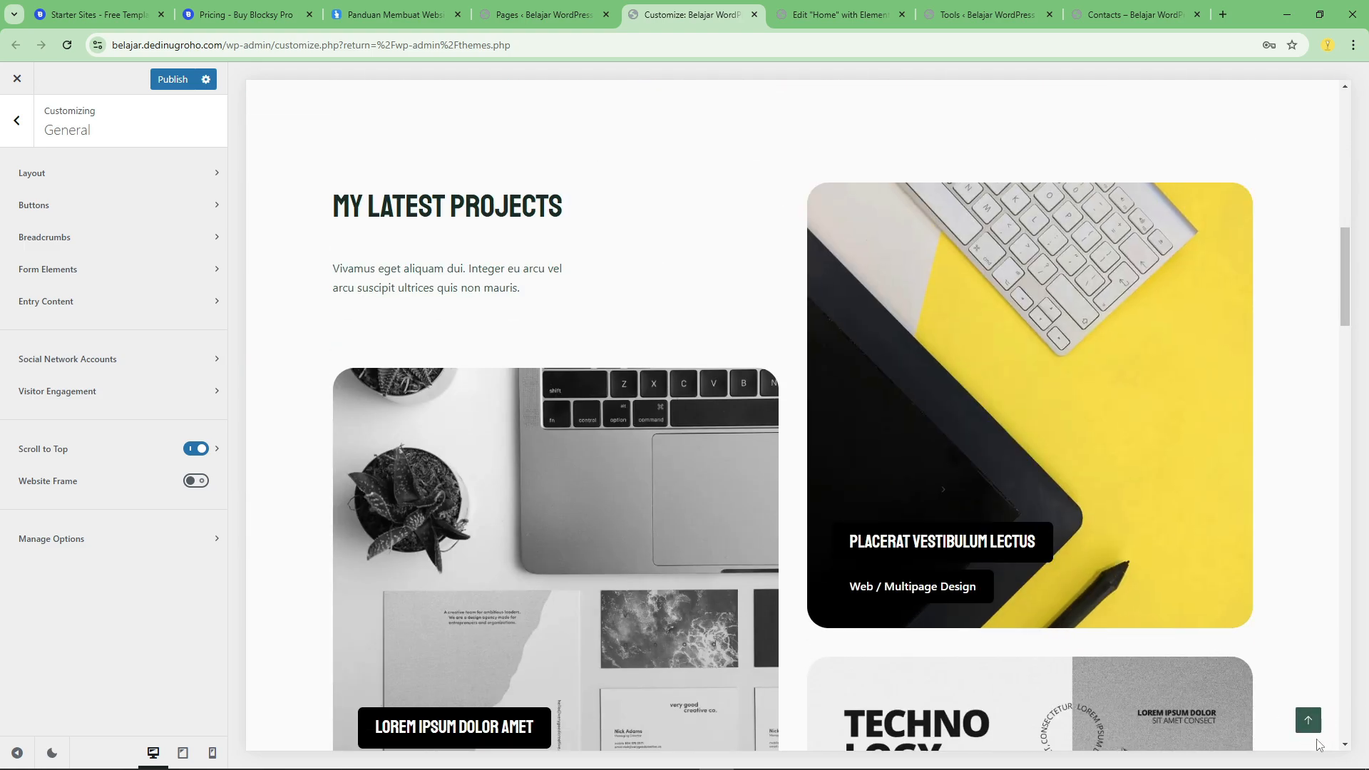
click(1308, 720)
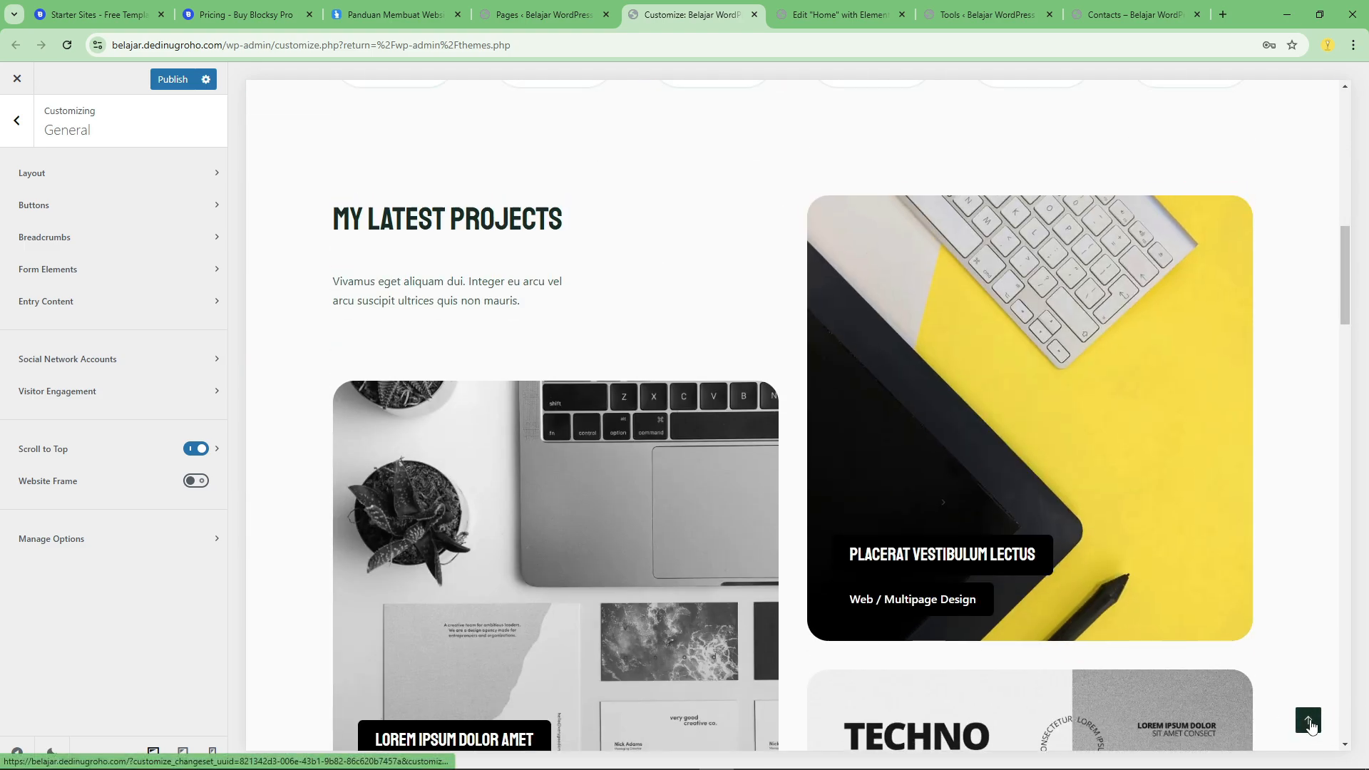
scroll(1200, 535, down, 6)
scroll(1200, 535, down, 8)
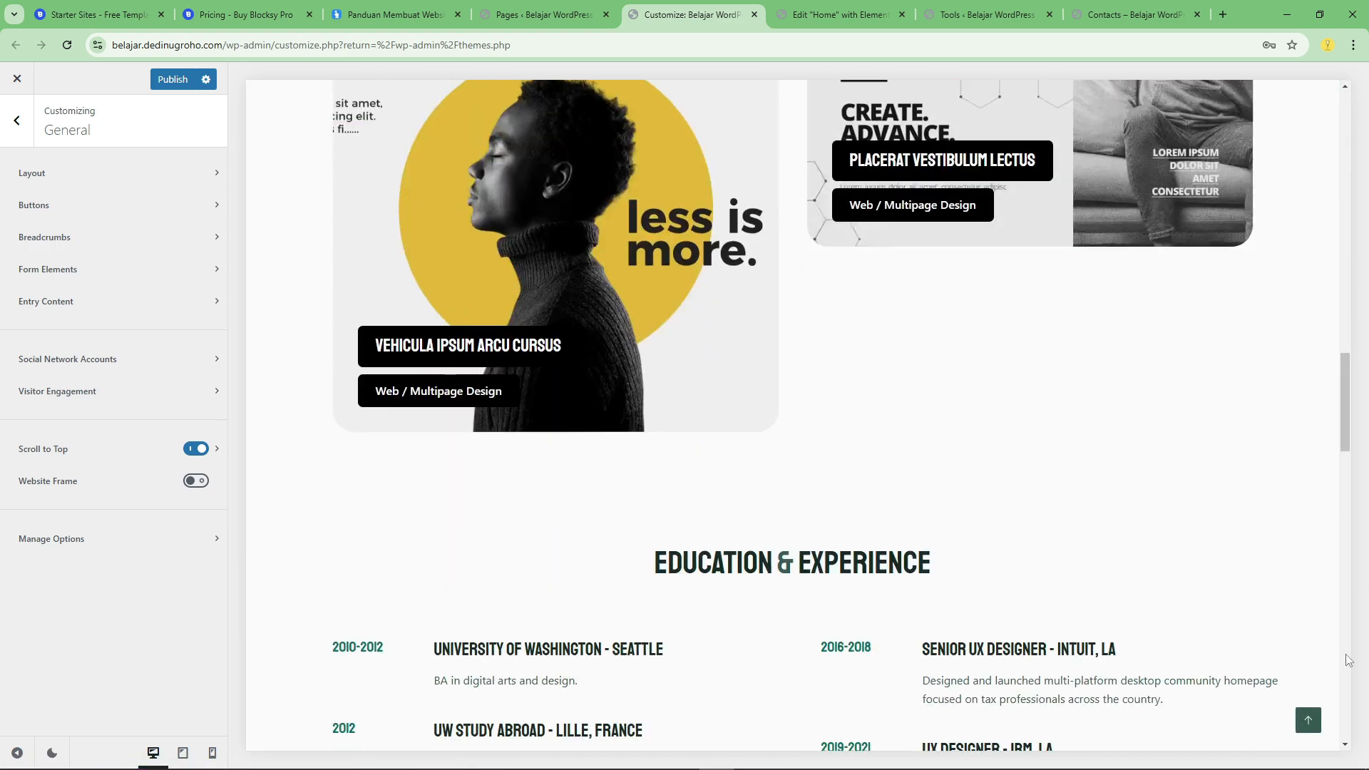
click(1309, 721)
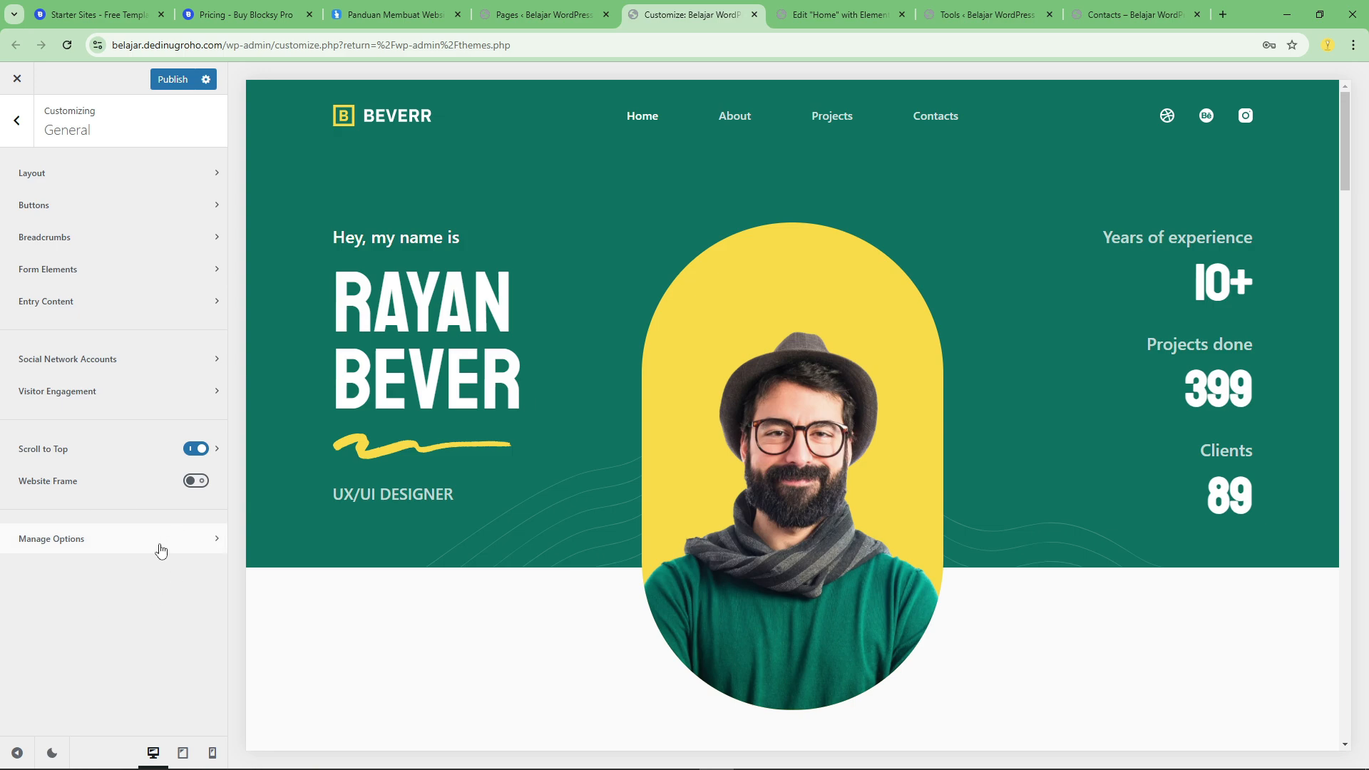
Publish the Customizer change and switch to the live Contacts page.
click(172, 79)
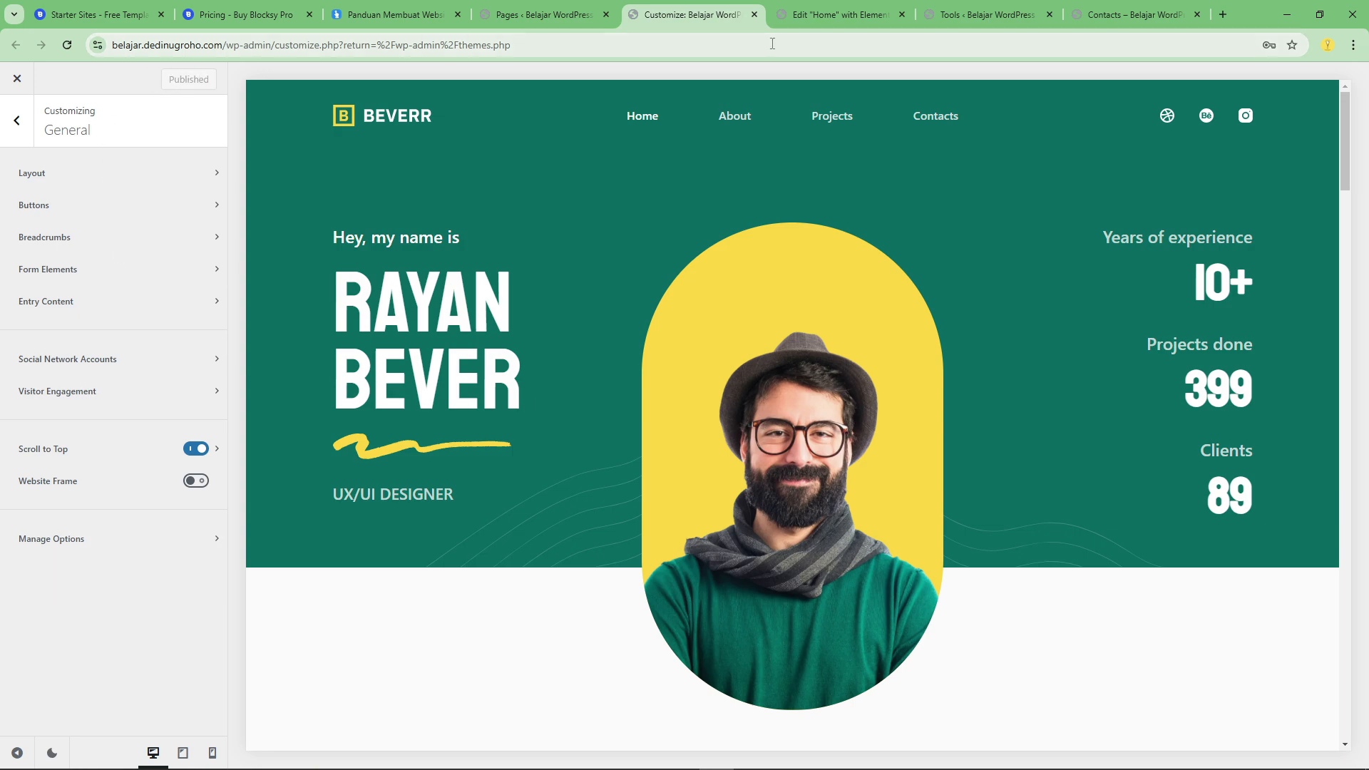
click(1126, 14)
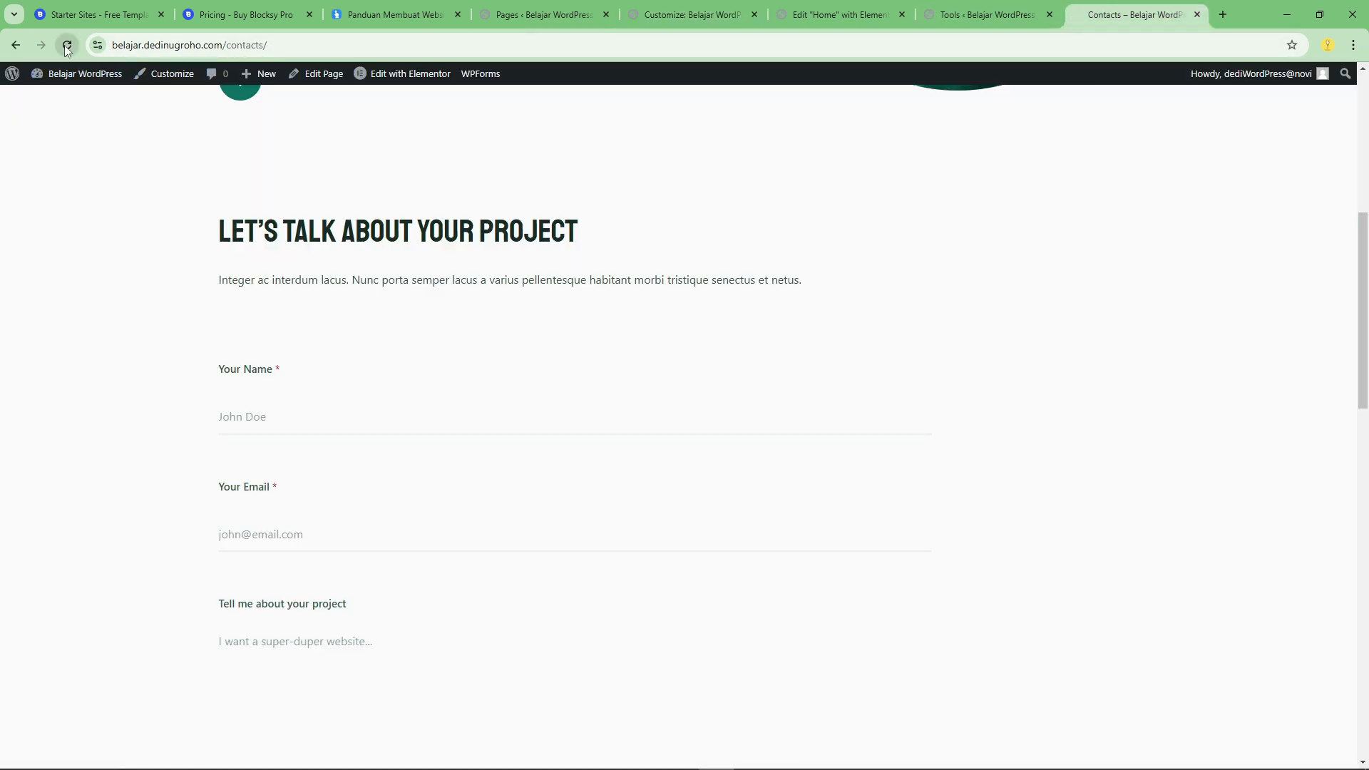
Test the scroll-to-top button on the live Contacts page and return to the Customizer.
scroll(1144, 581, down, 10)
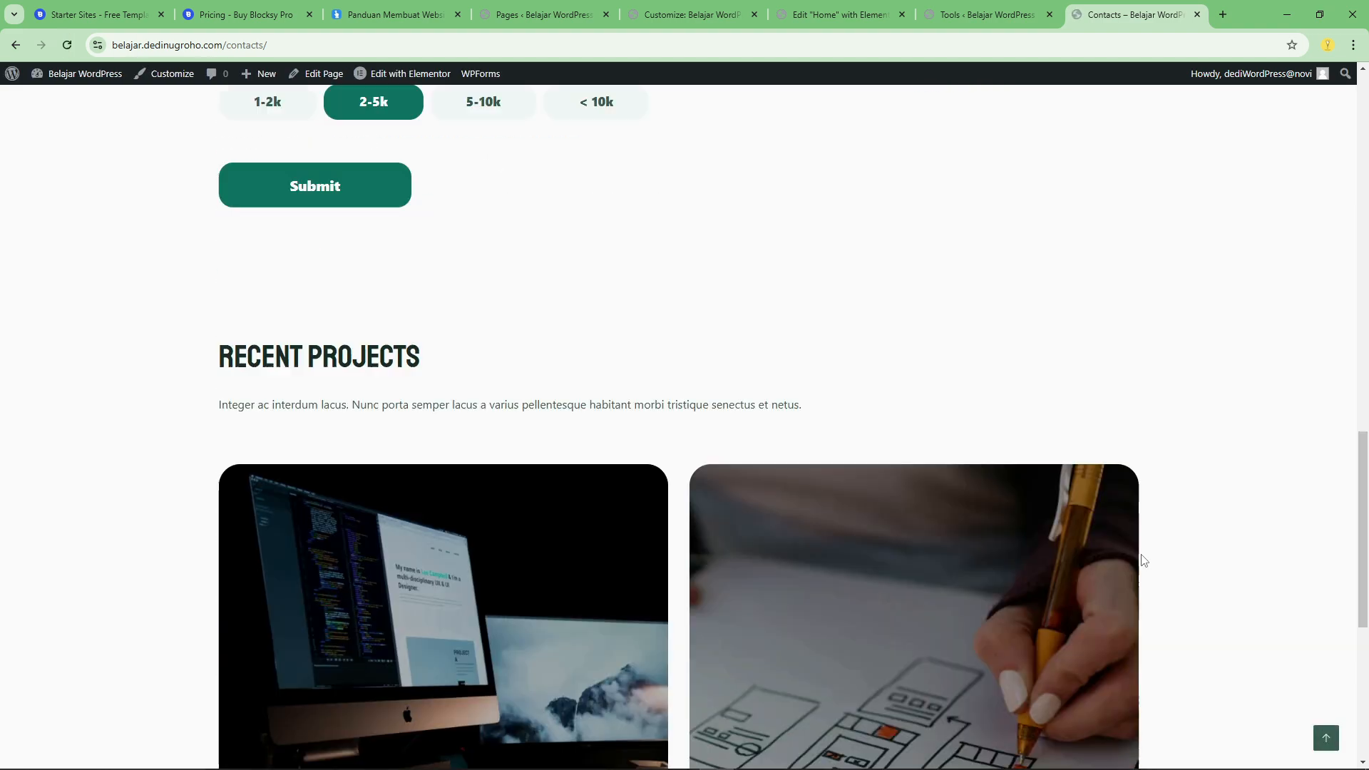
click(1328, 734)
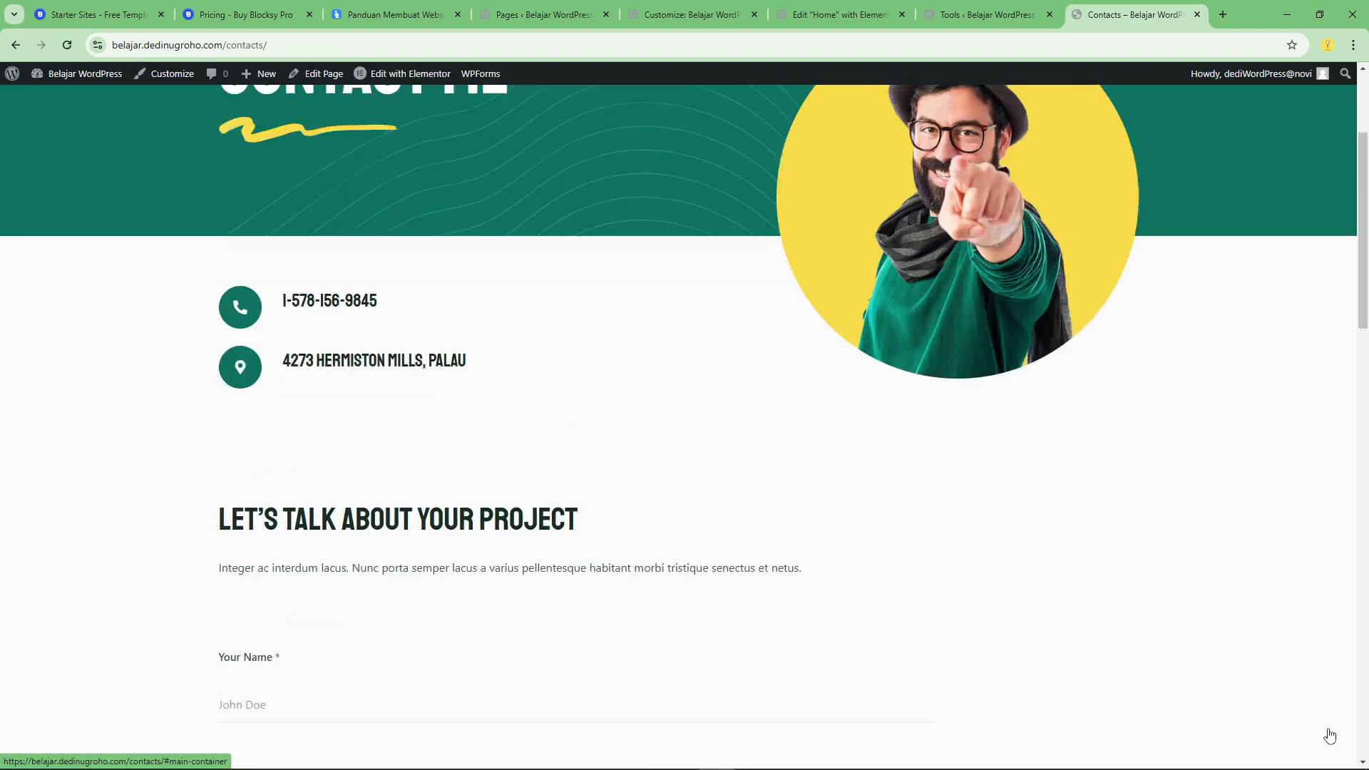
click(442, 13)
click(542, 14)
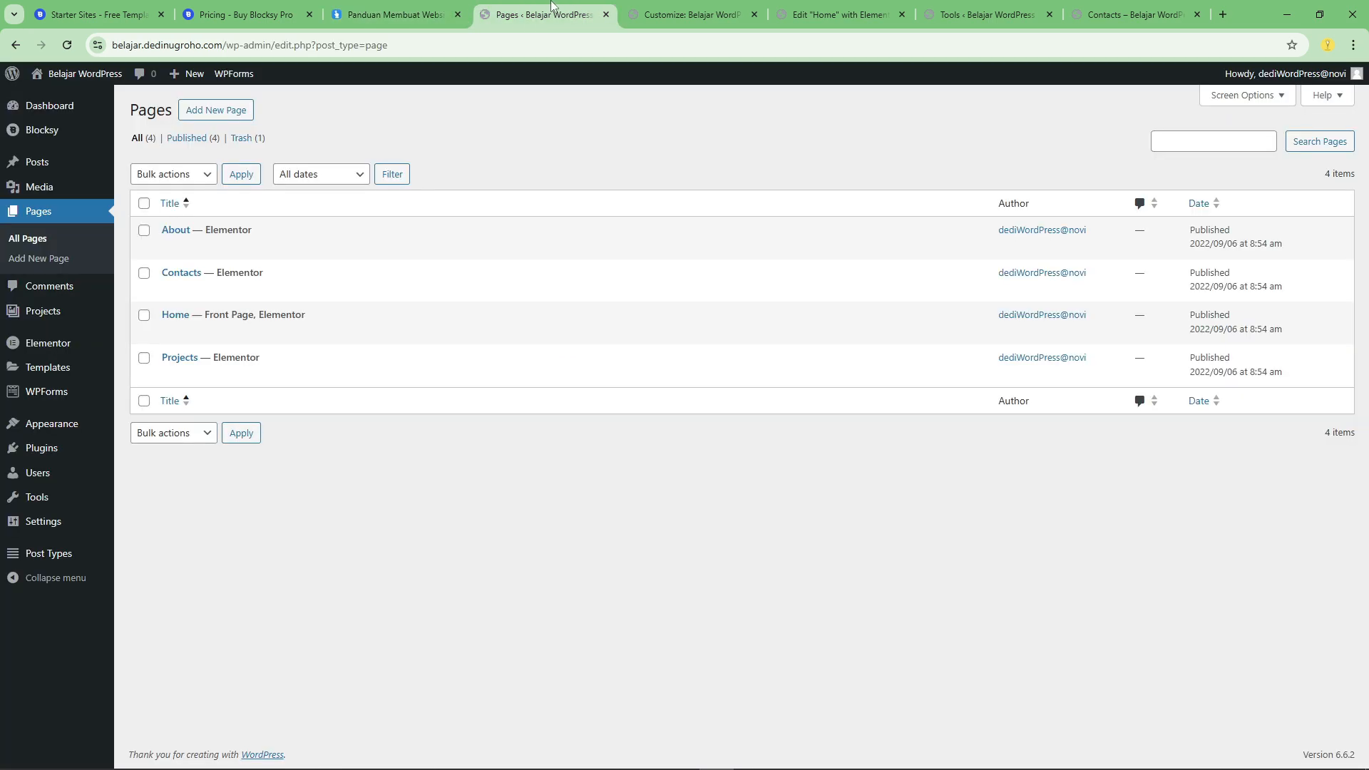
click(688, 15)
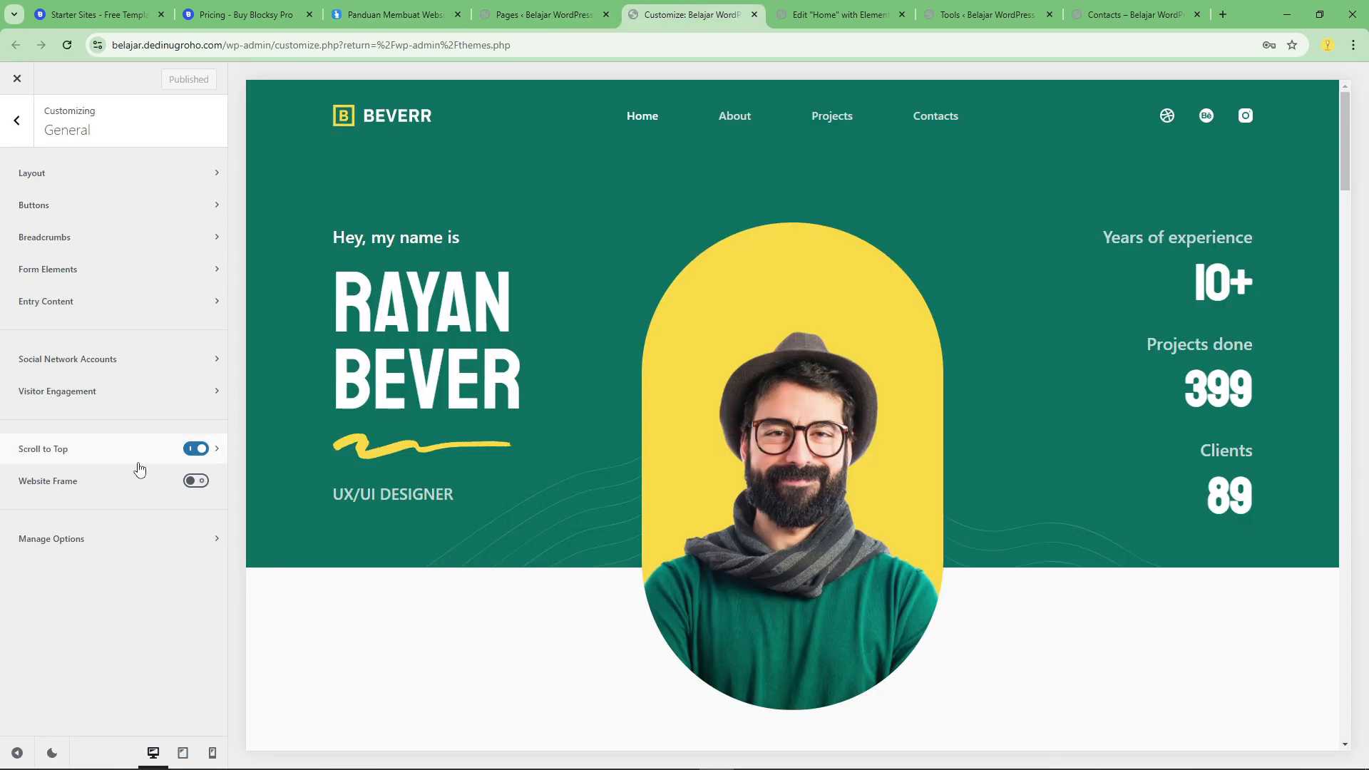
Open the header's Main Row and look through the Logo and Menu 1 element settings.
click(21, 126)
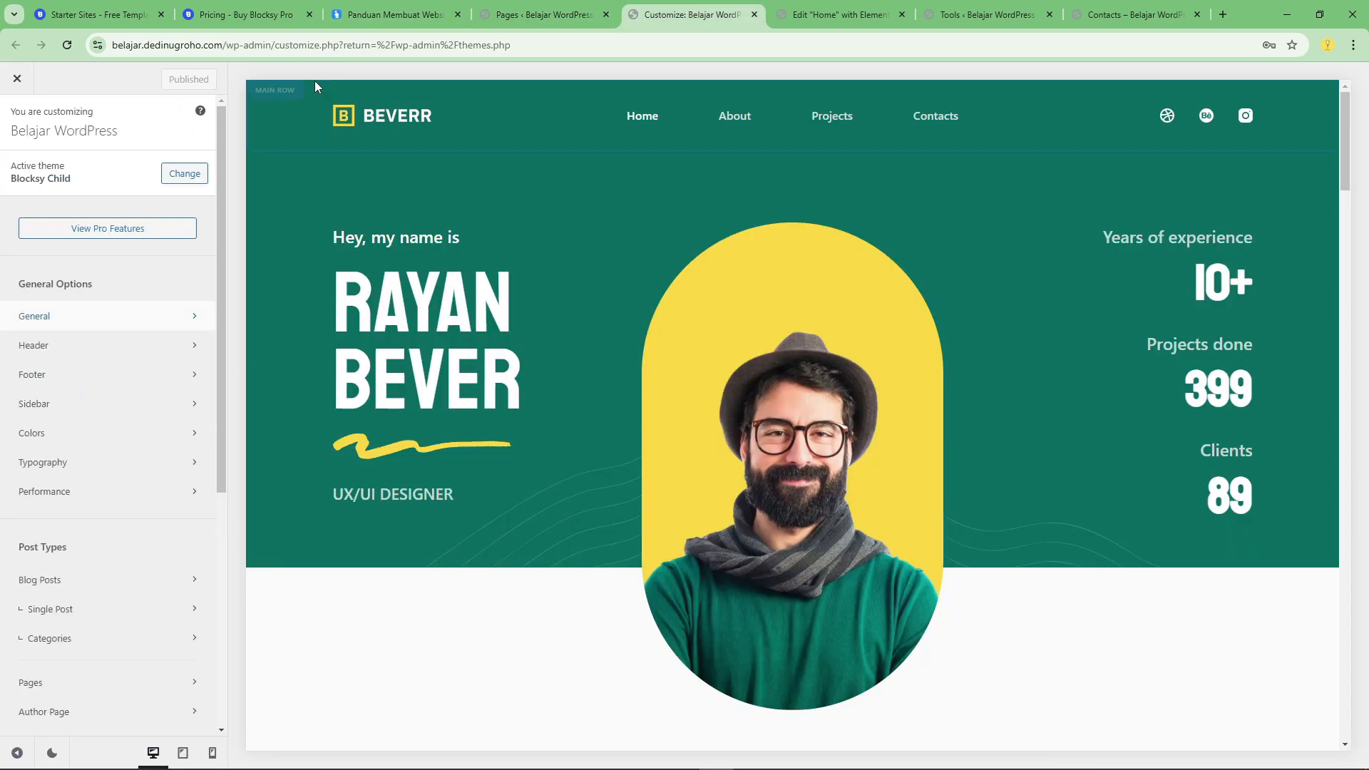
click(272, 98)
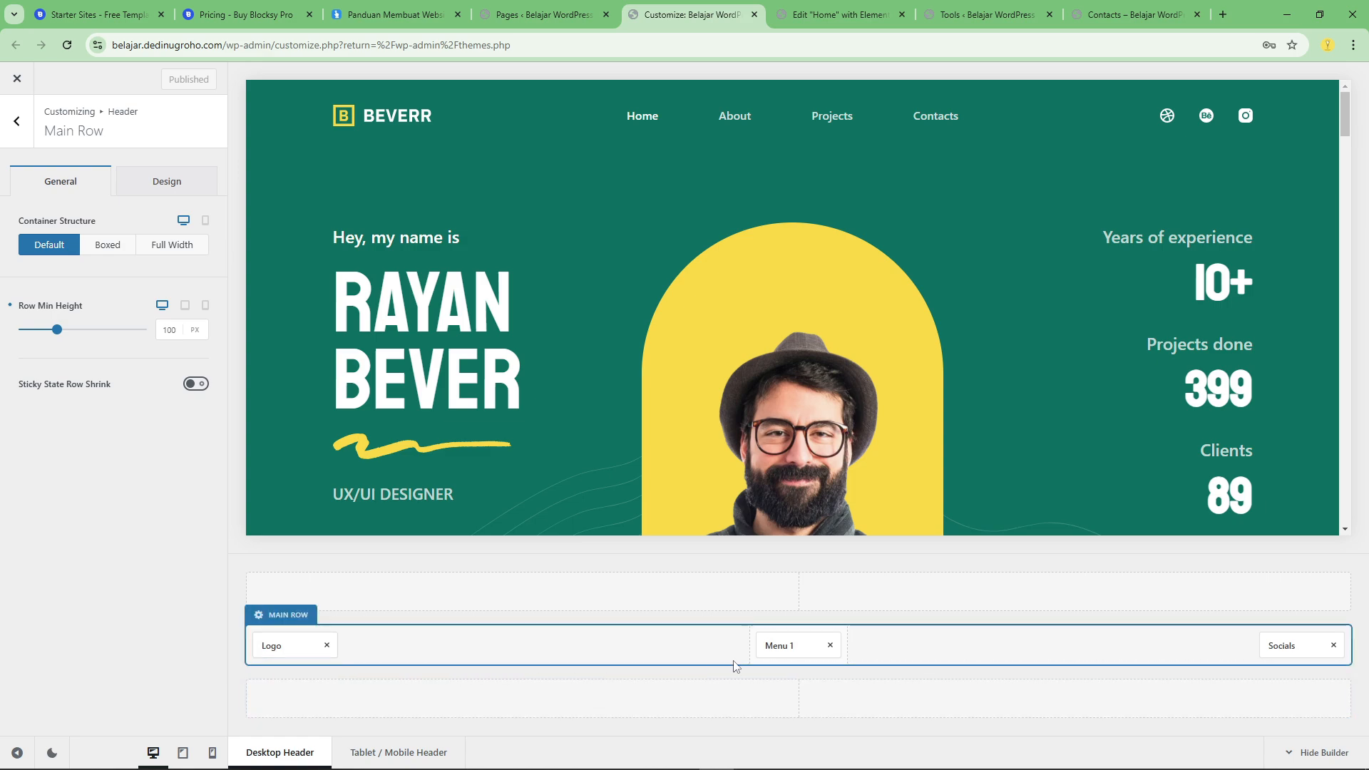
click(272, 647)
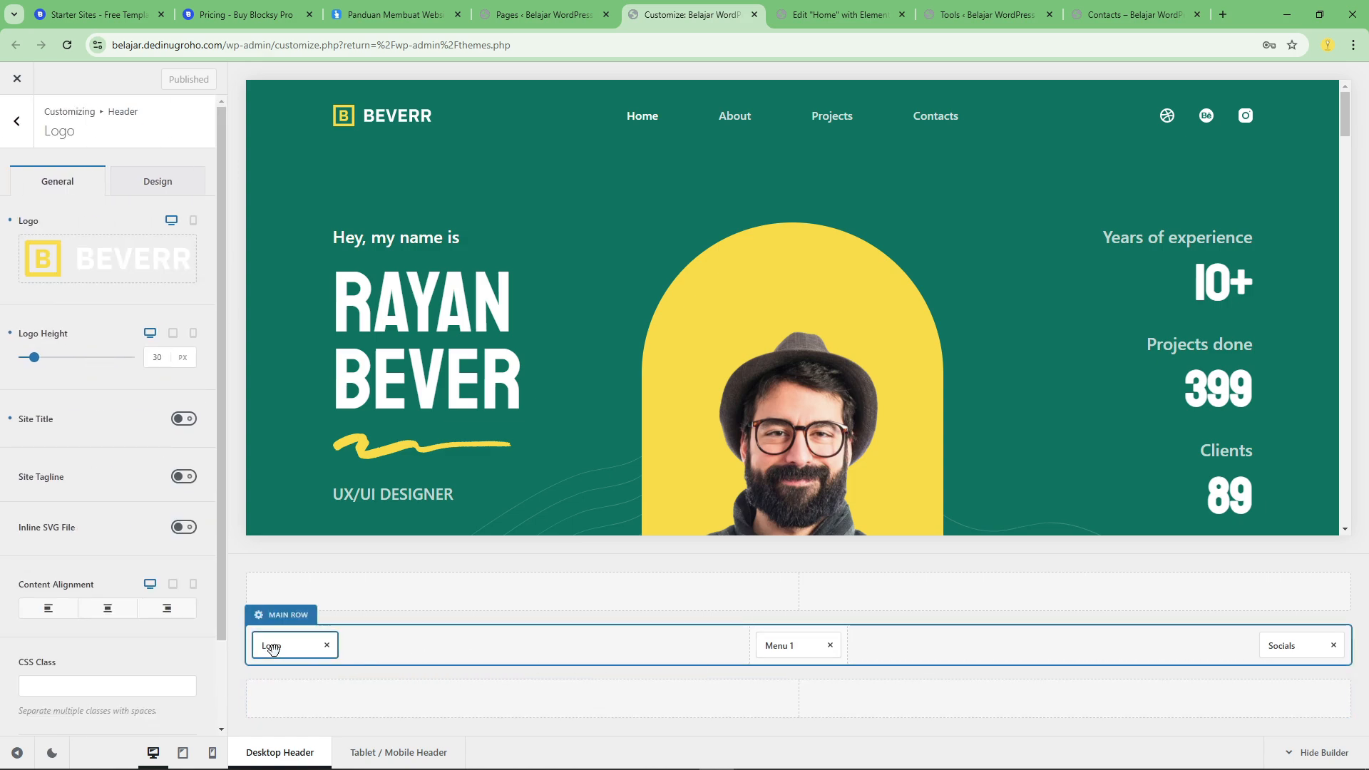
click(785, 645)
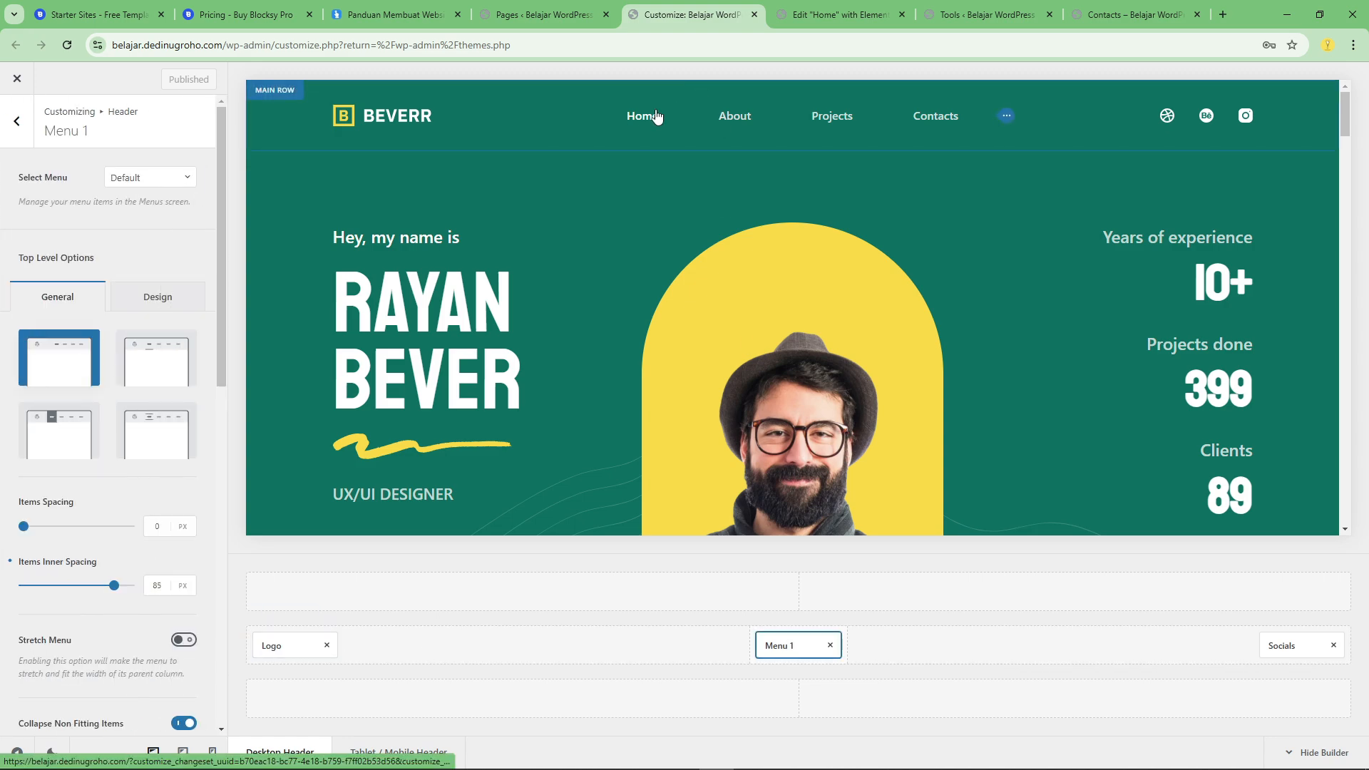
Add Threads to the social networks in the header's Socials element.
click(1279, 643)
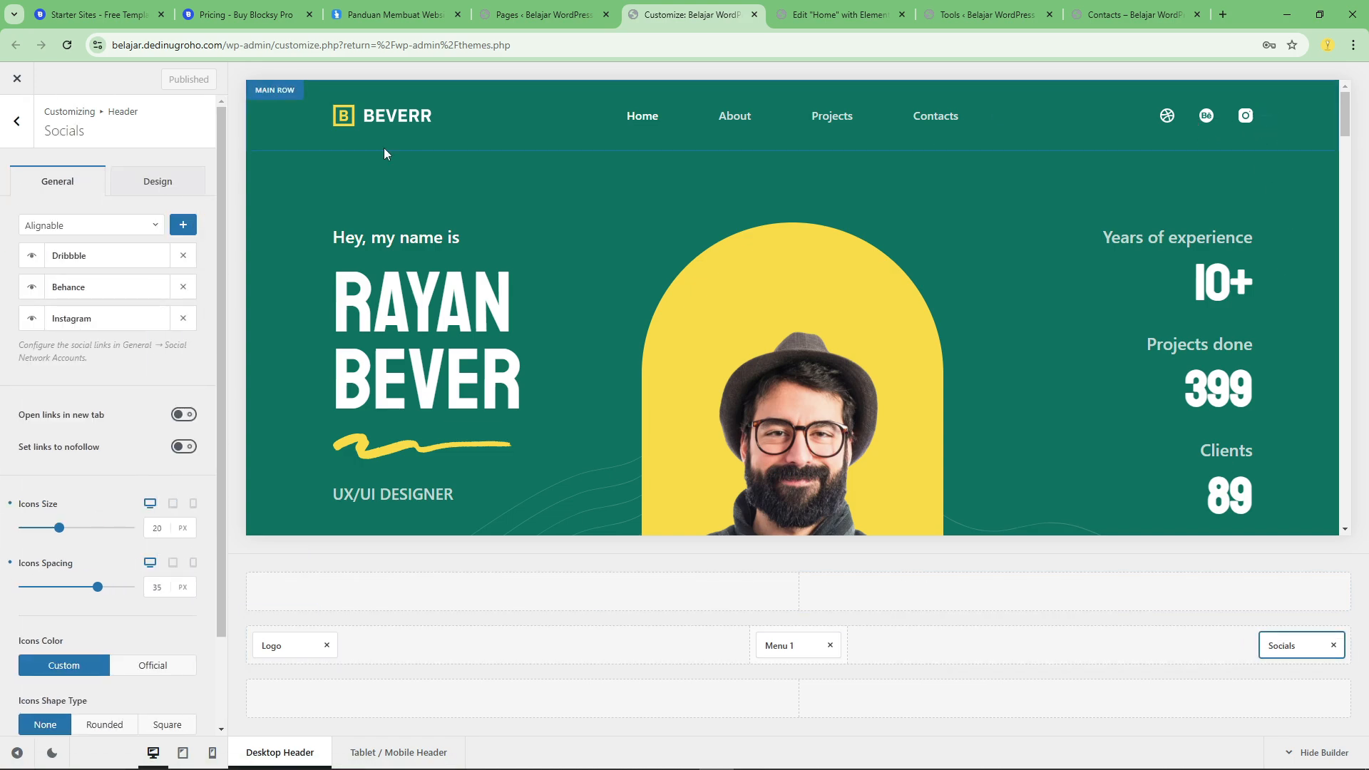
click(114, 228)
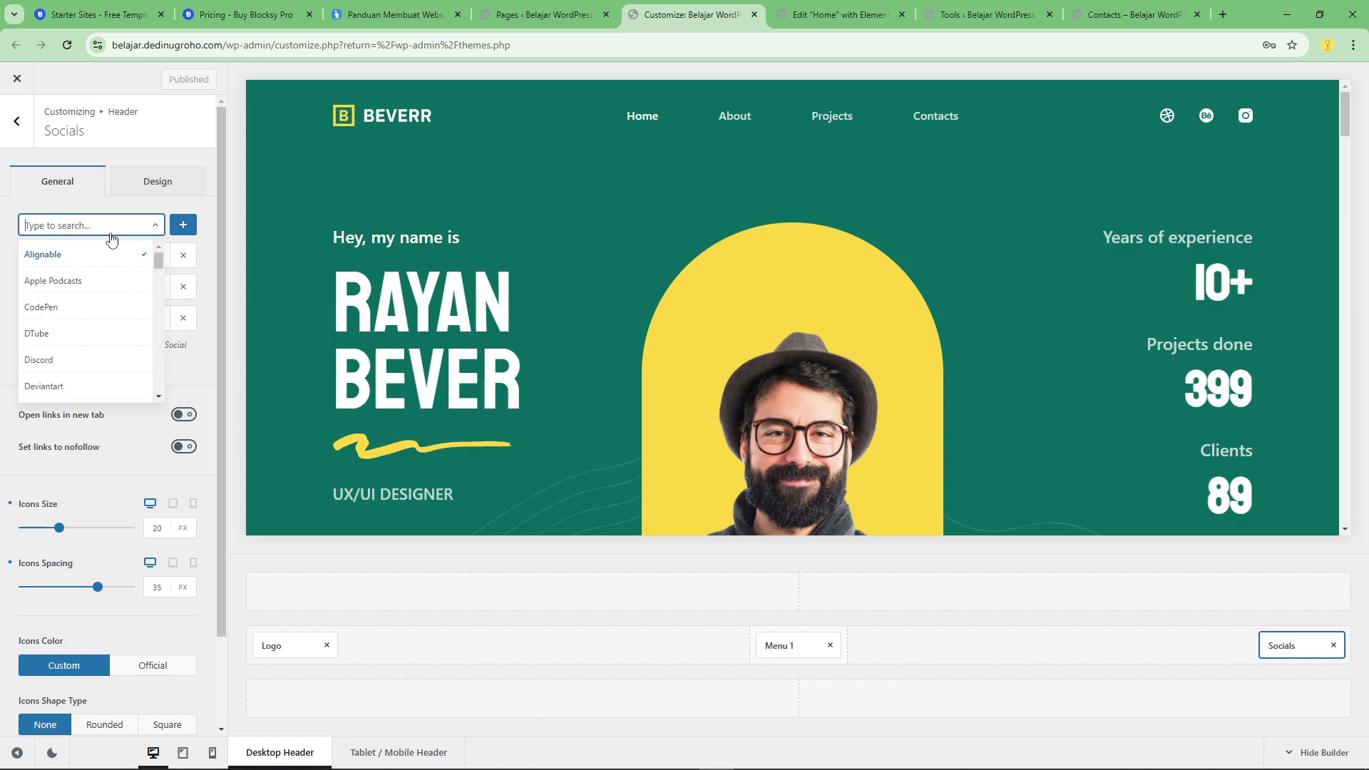
text(threa)
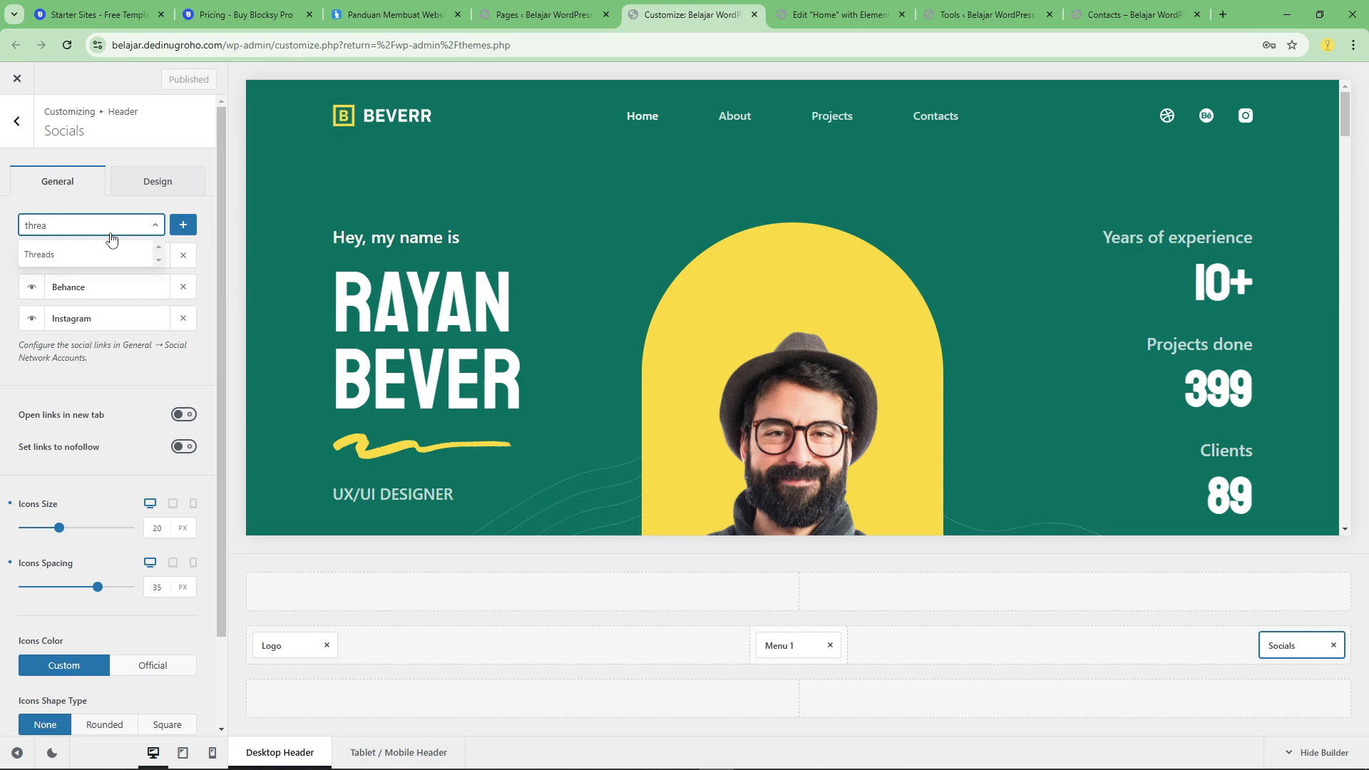
click(92, 255)
click(184, 224)
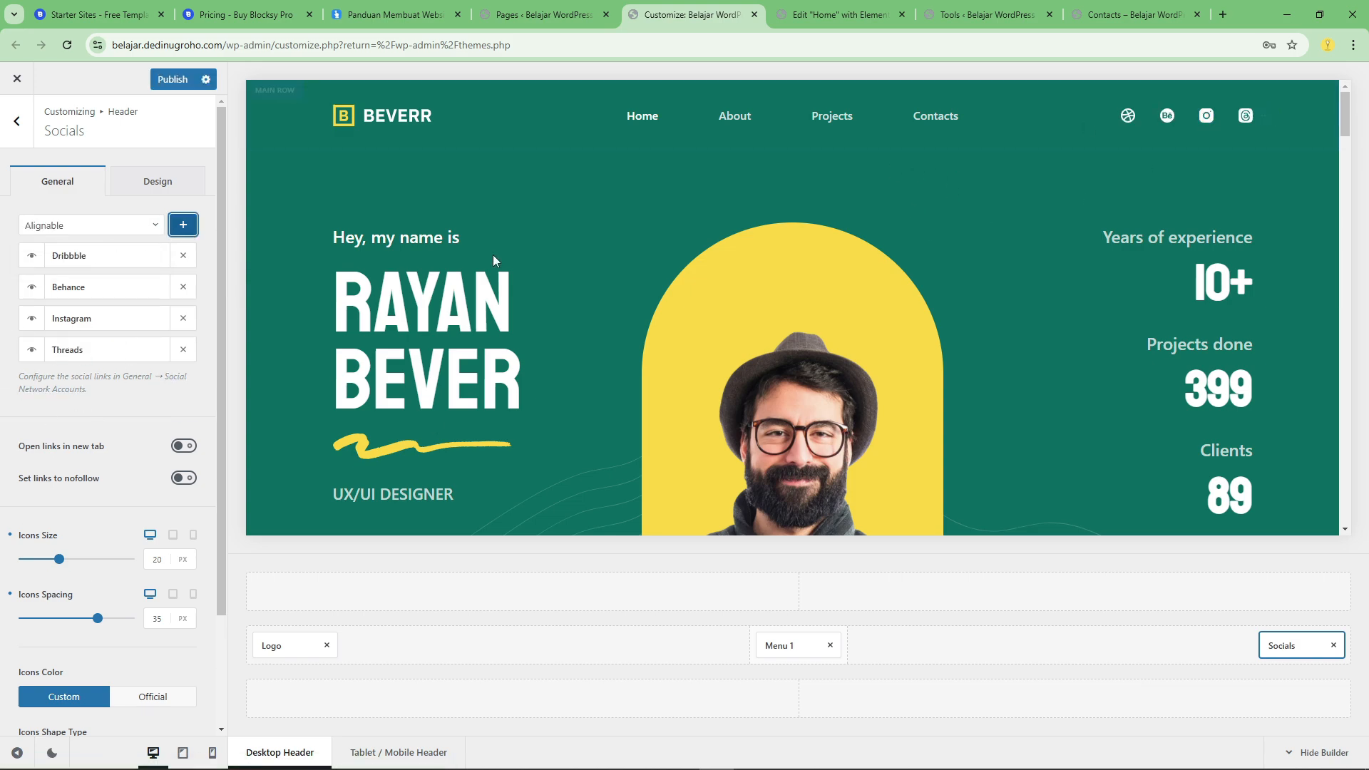
Remove Dribbble and Behance from the header's social networks and add GitHub.
click(184, 255)
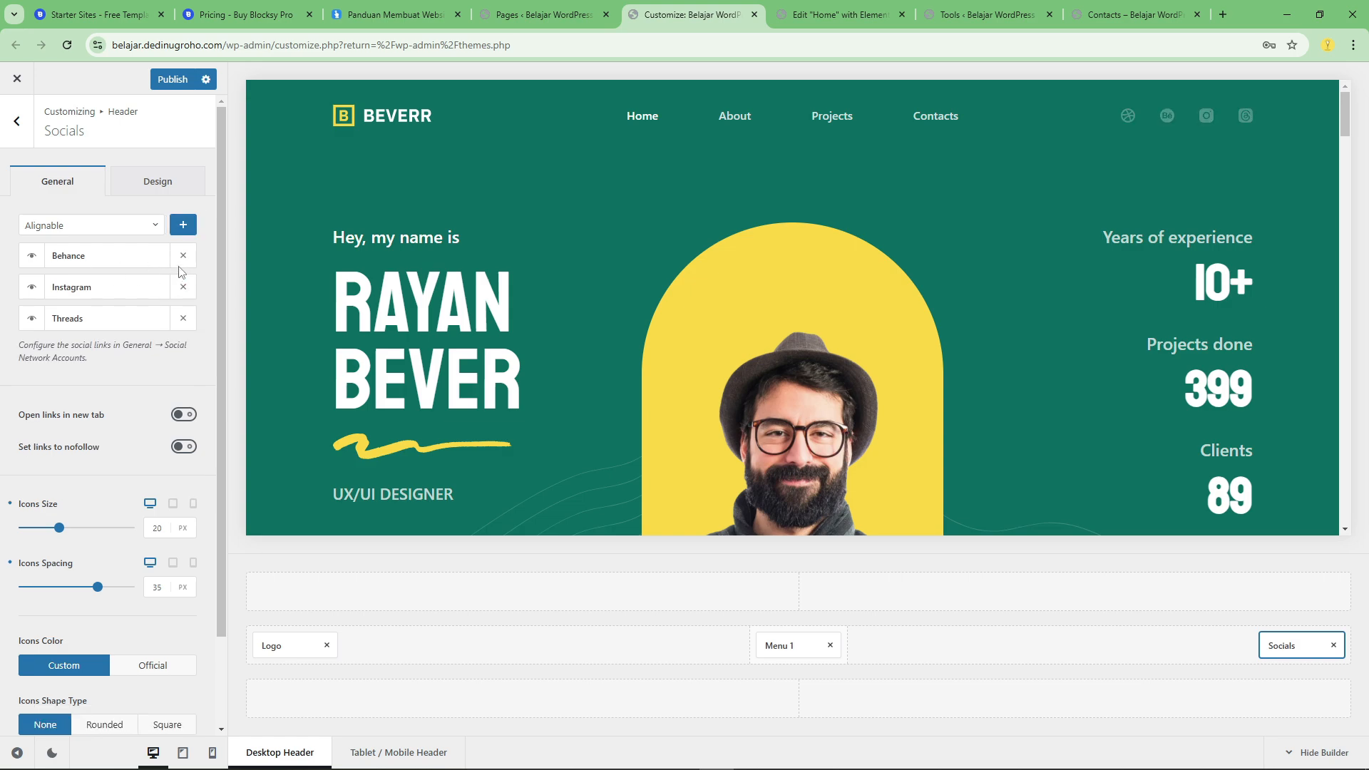
click(183, 255)
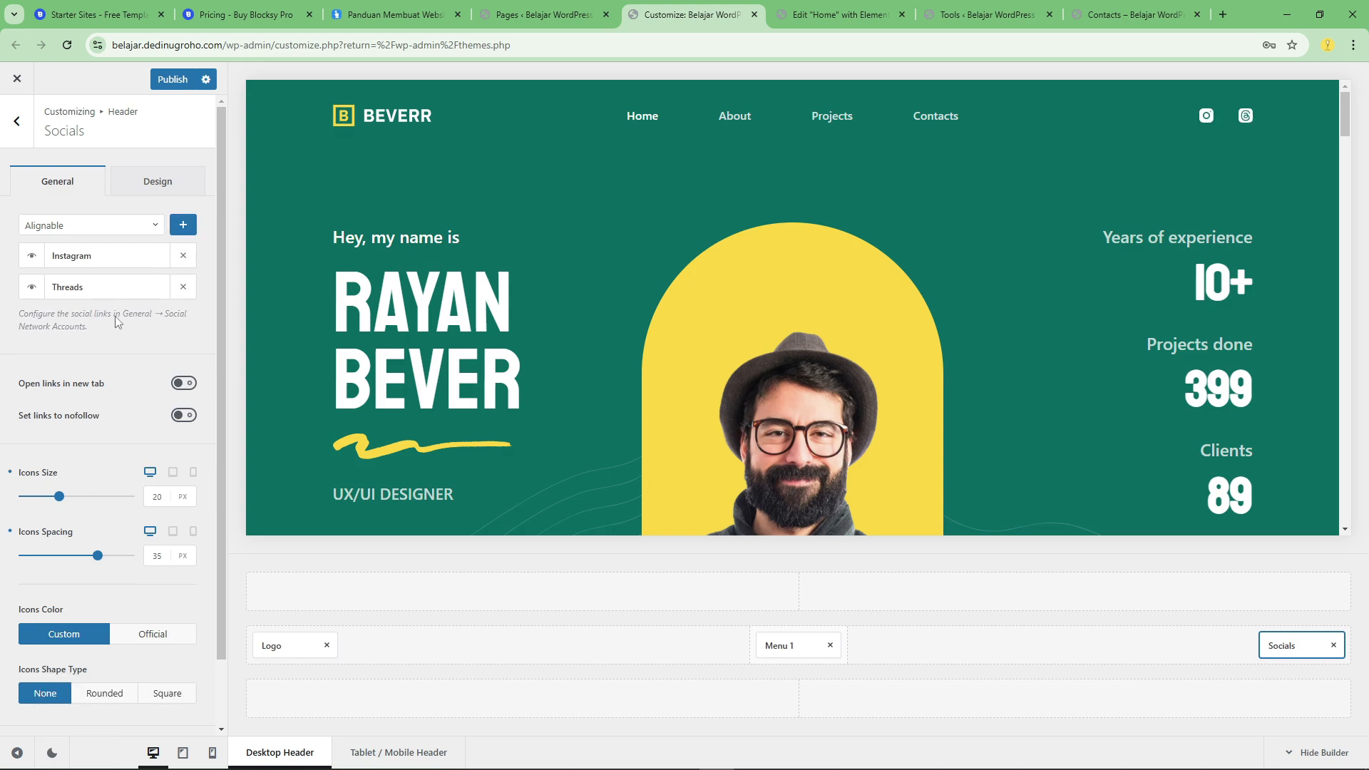
click(160, 227)
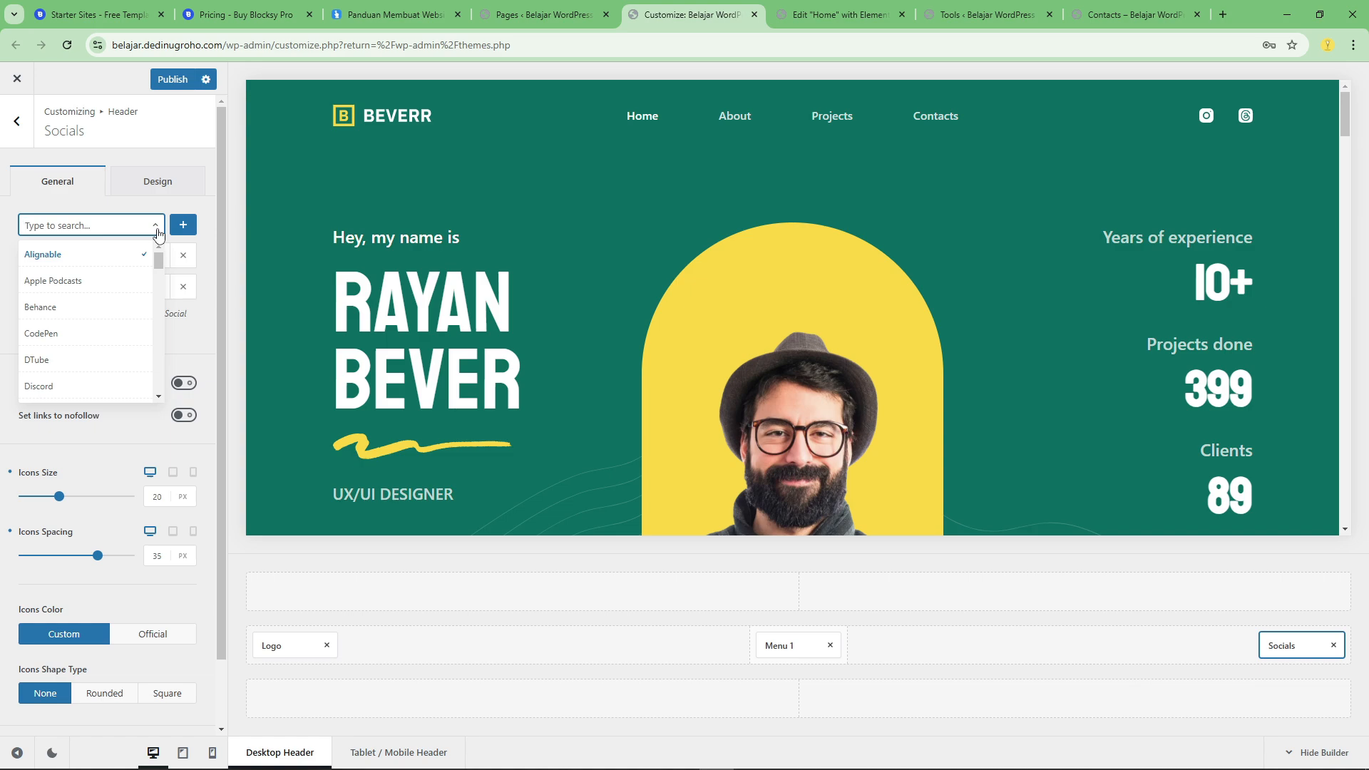
text(gith)
click(114, 255)
click(182, 225)
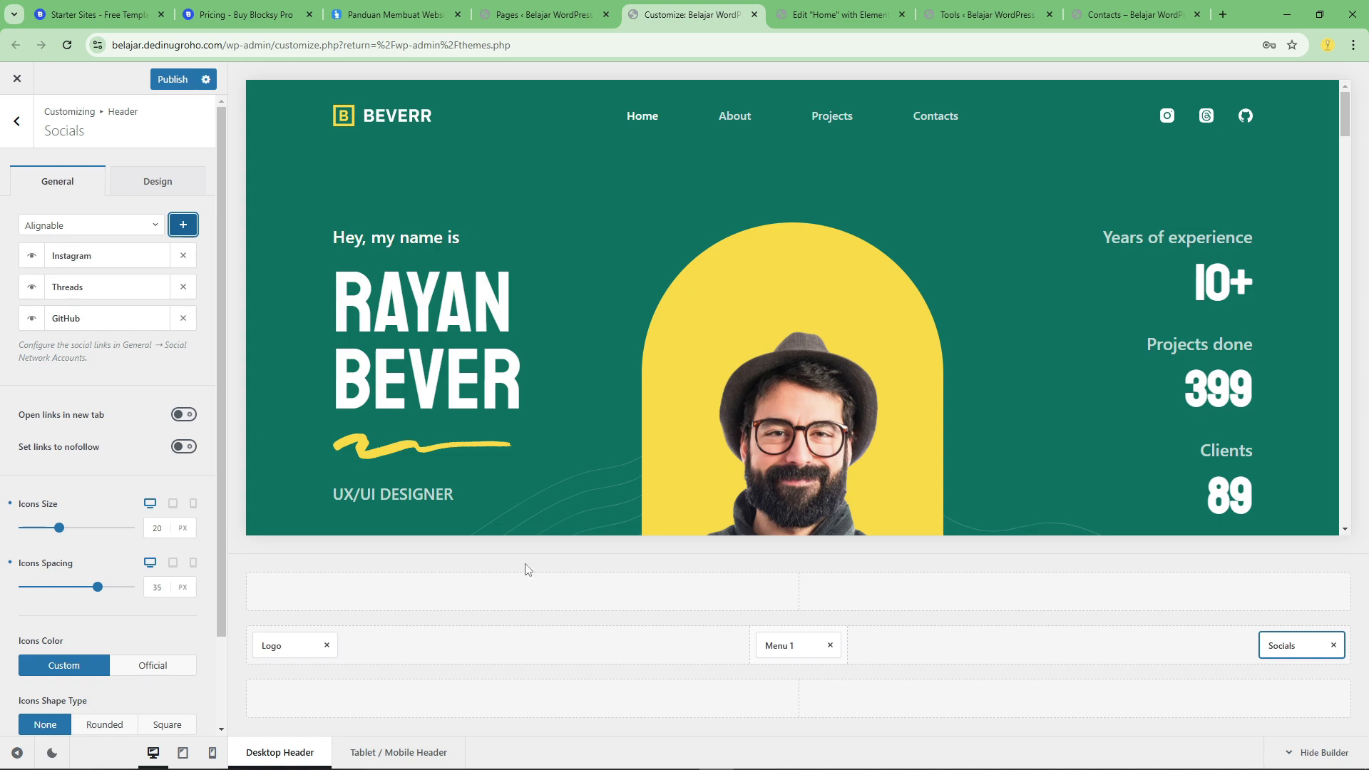
Look over the Socials element's general and design options and try toggling the Instagram icon's visibility.
scroll(50, 569, down, 2)
scroll(100, 528, up, 2)
click(150, 192)
click(63, 181)
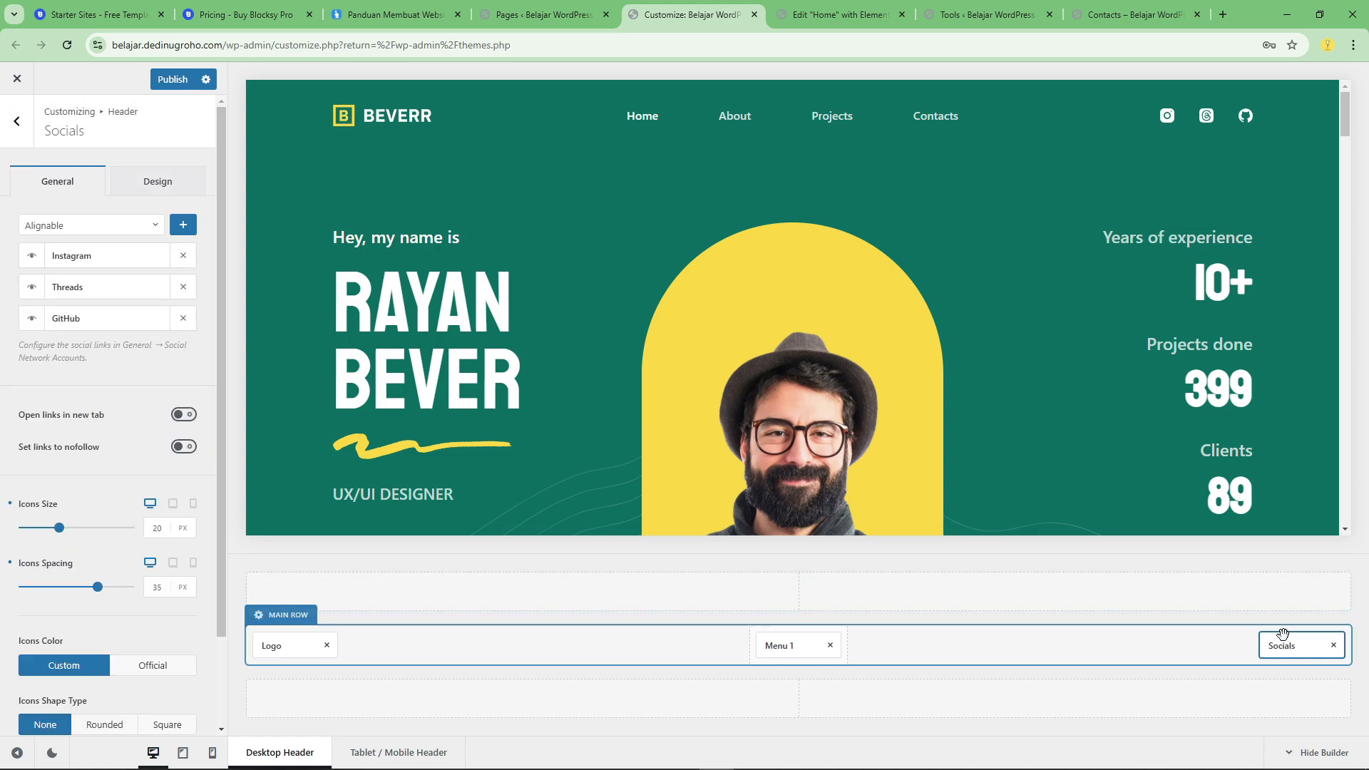
click(33, 258)
click(33, 258)
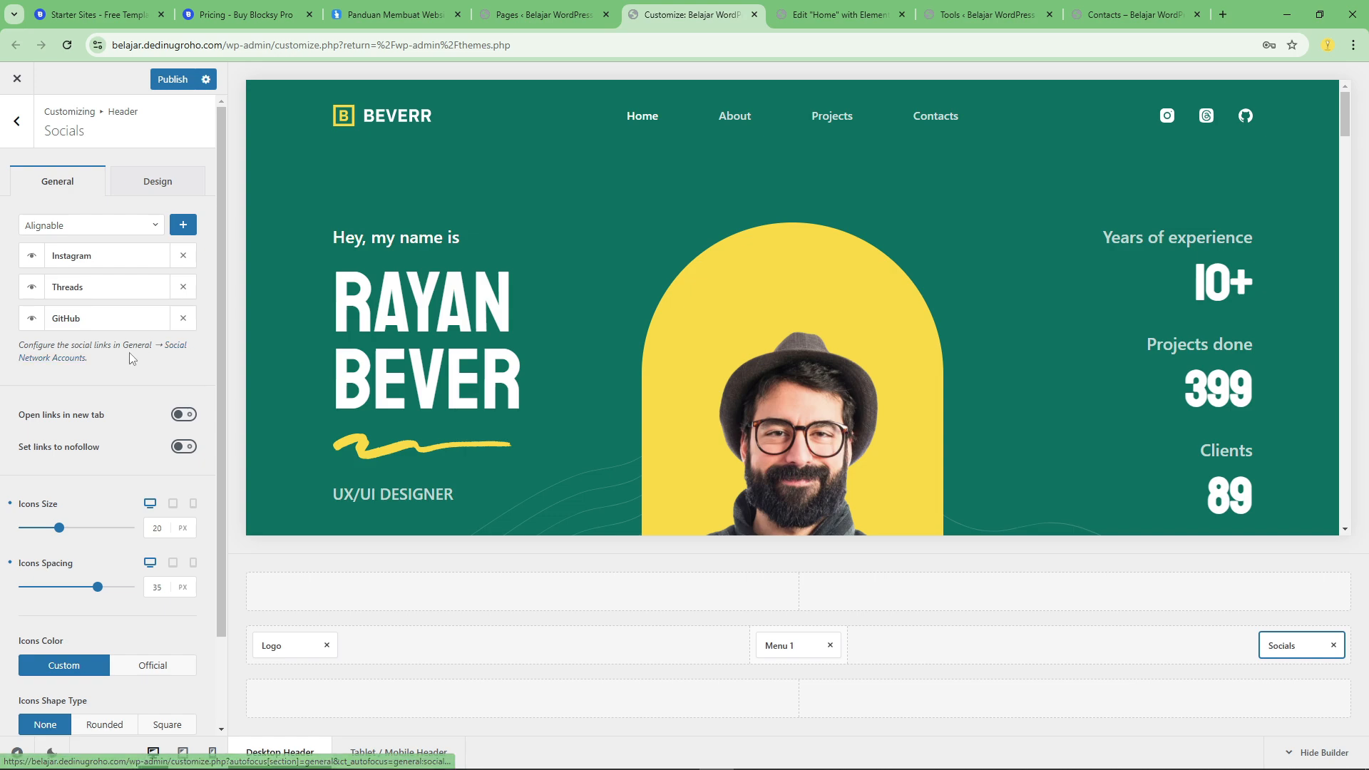
Publish the header's social icon changes and open the Social Network Accounts settings.
click(171, 80)
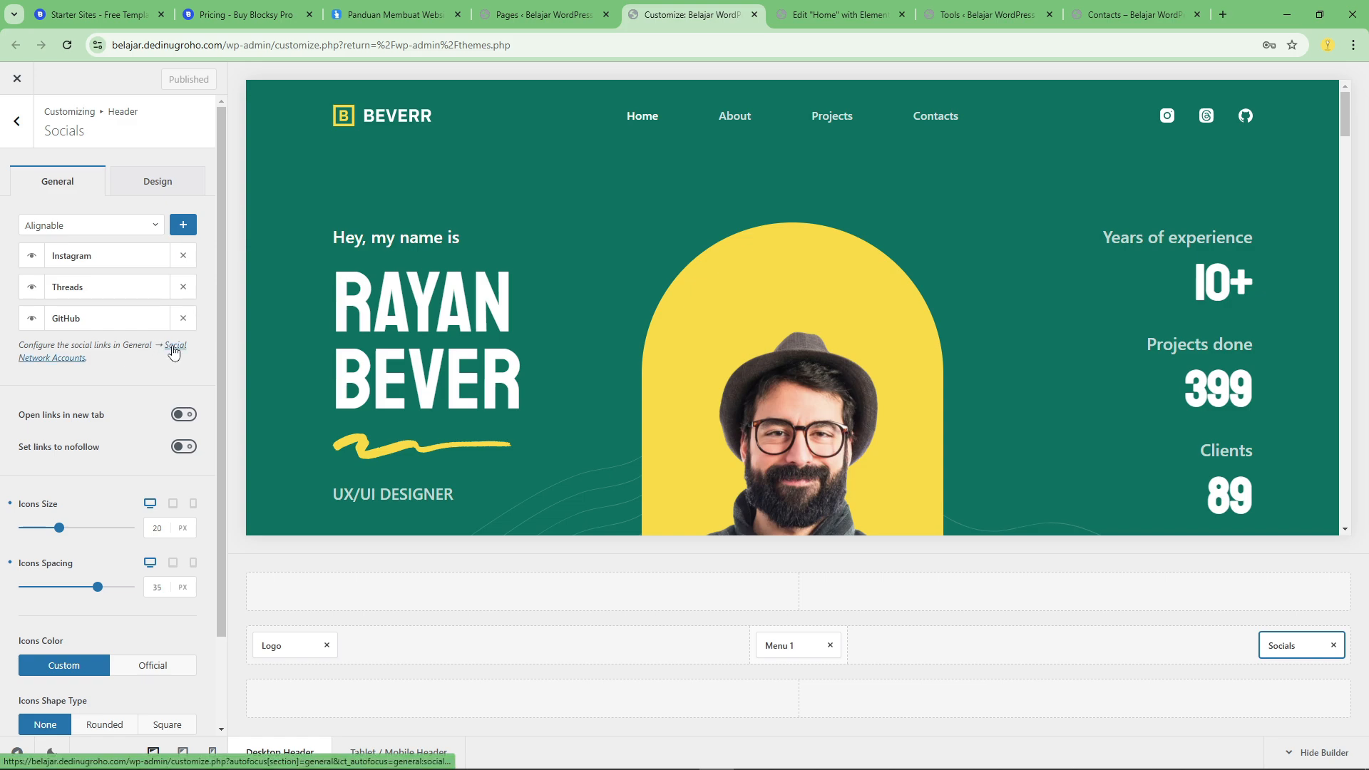
click(173, 352)
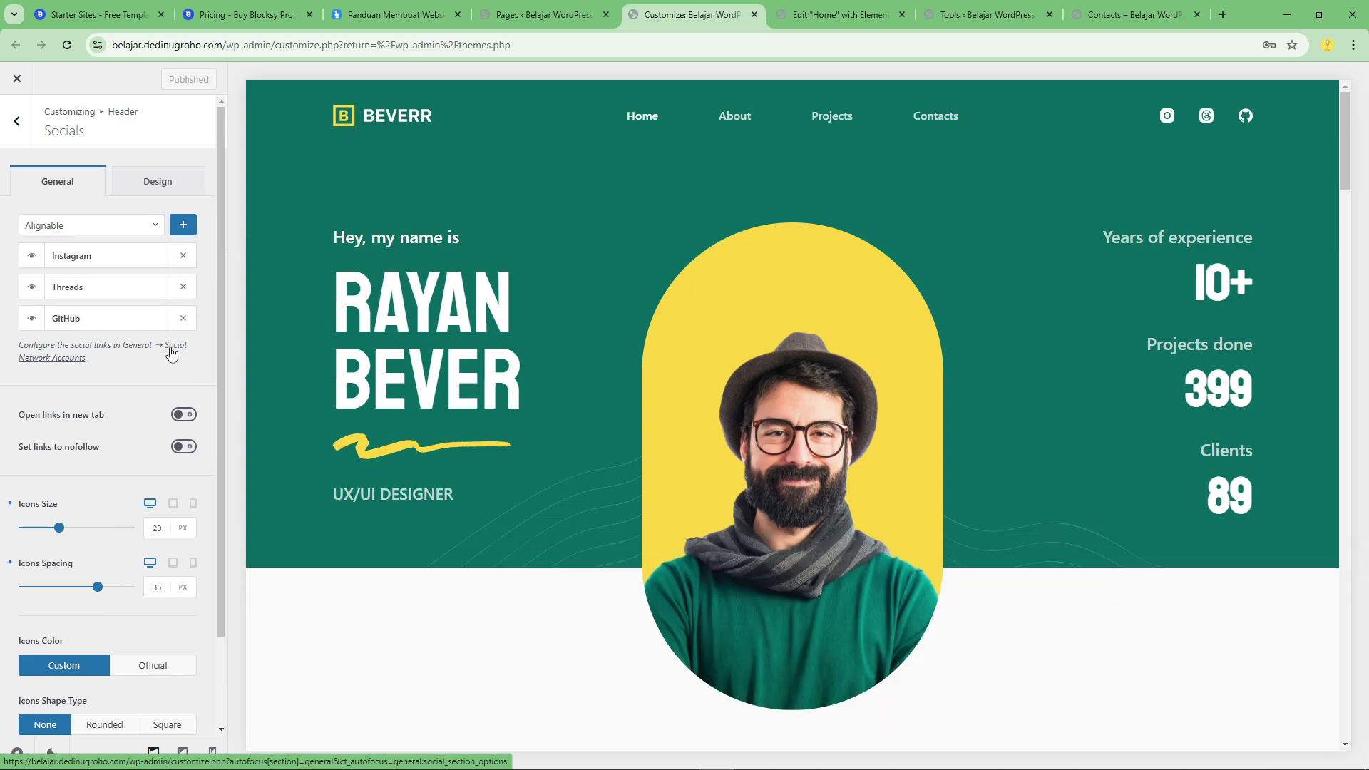
Examine the Social Network Accounts link fields, including those for Instagram, Threads, LinkedIn and GitHub.
scroll(113, 379, down, 19)
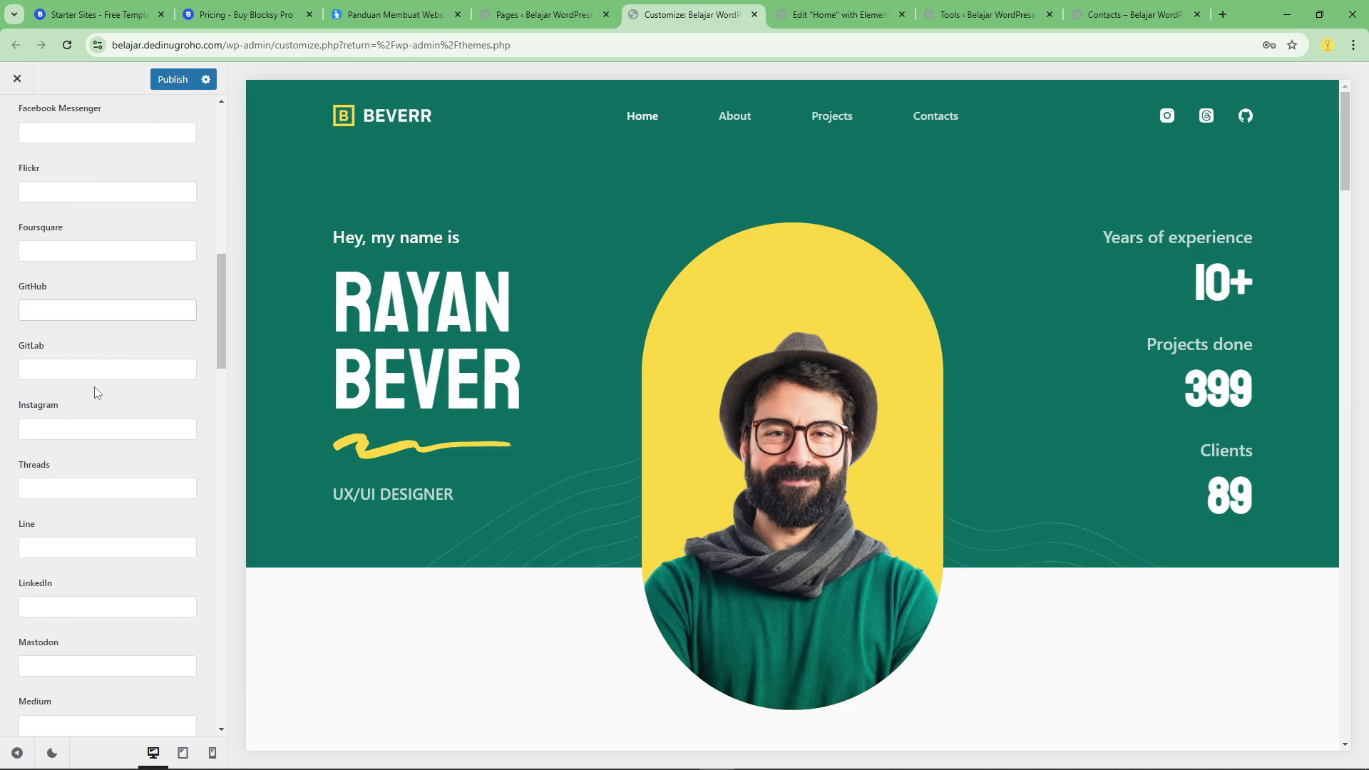
scroll(96, 392, down, 6)
scroll(95, 394, up, 10)
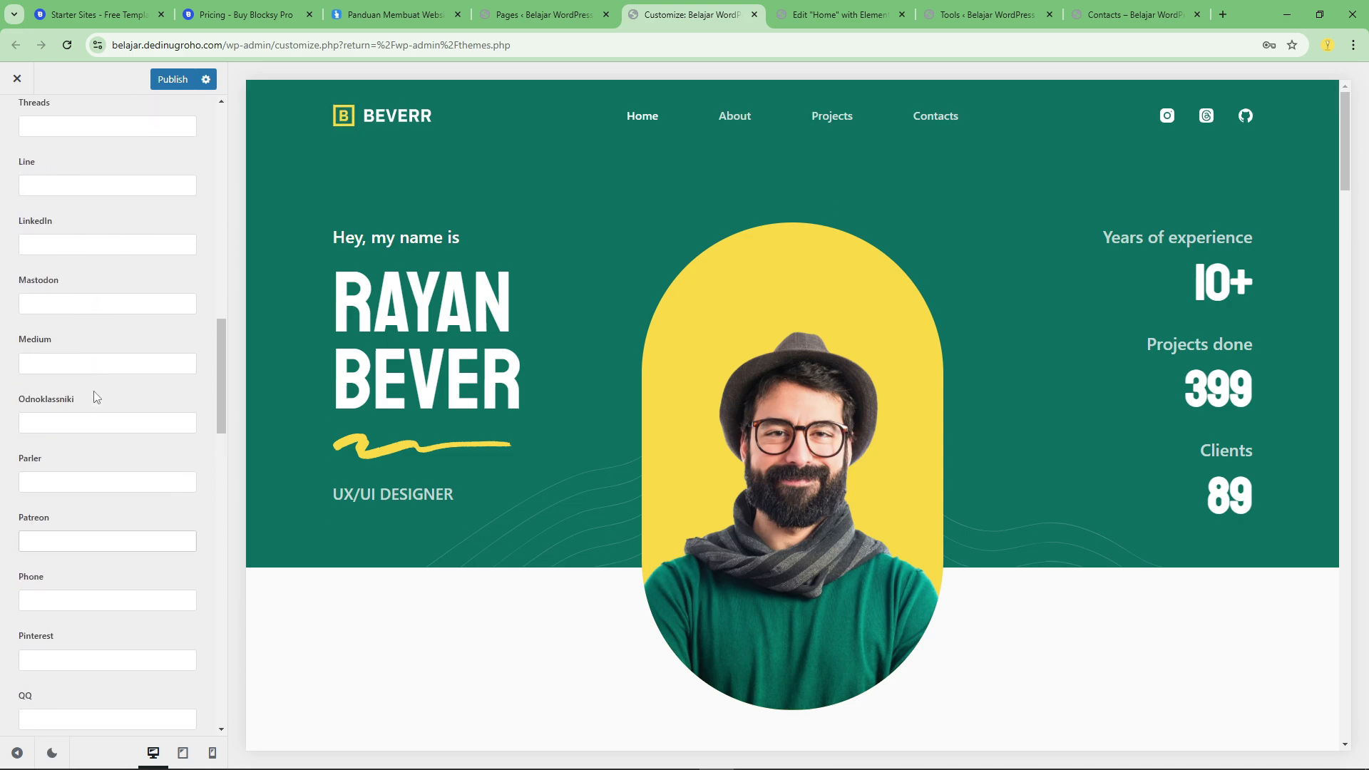
click(47, 419)
scroll(50, 407, up, 5)
click(41, 418)
scroll(41, 414, up, 4)
click(41, 401)
scroll(41, 402, down, 6)
click(52, 393)
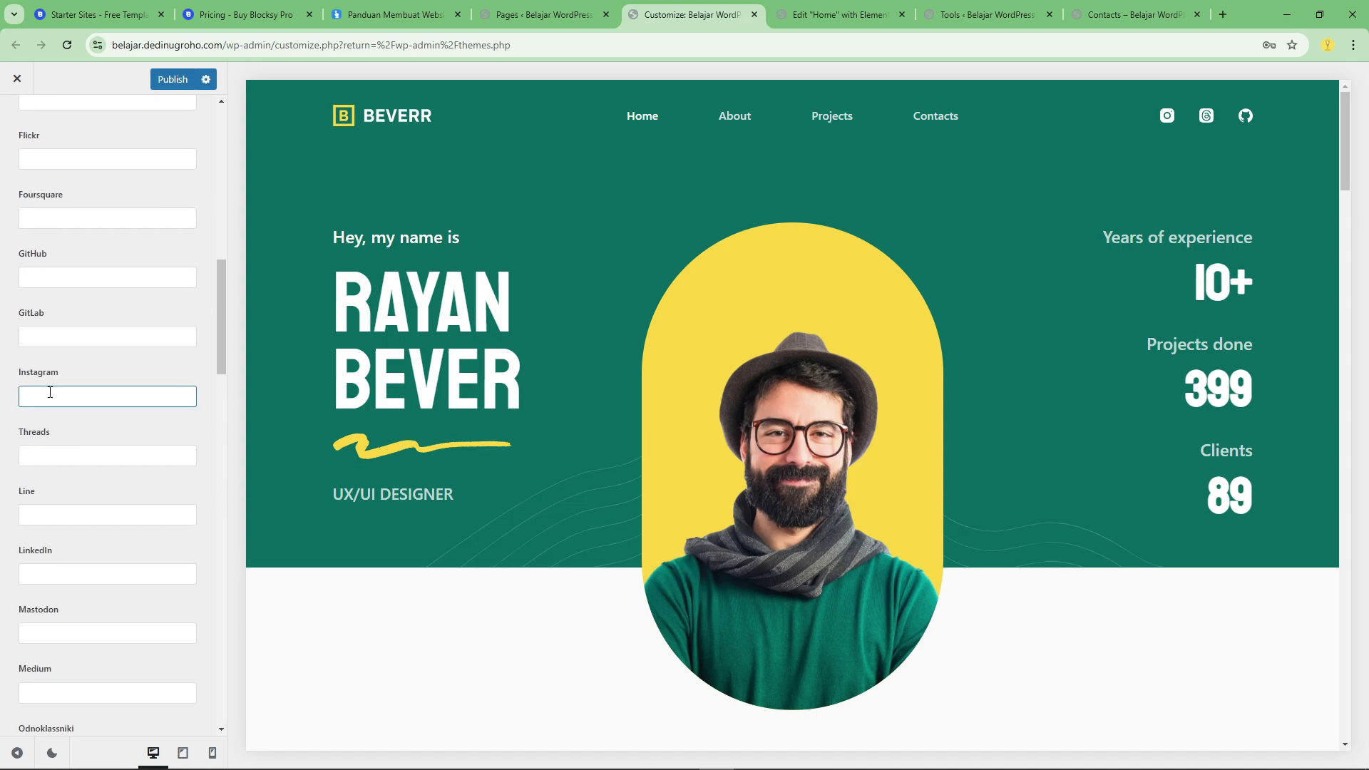
click(57, 455)
scroll(50, 452, down, 3)
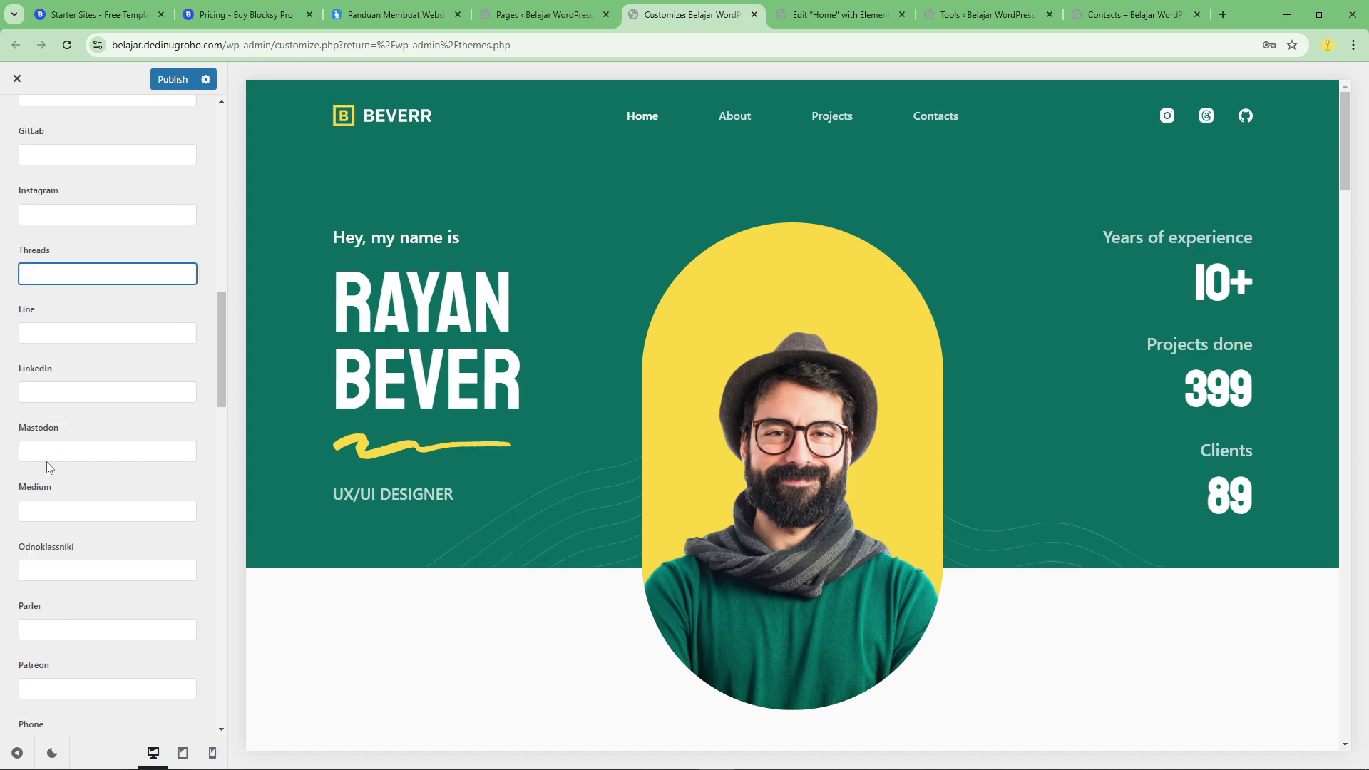
click(42, 368)
scroll(42, 375, down, 2)
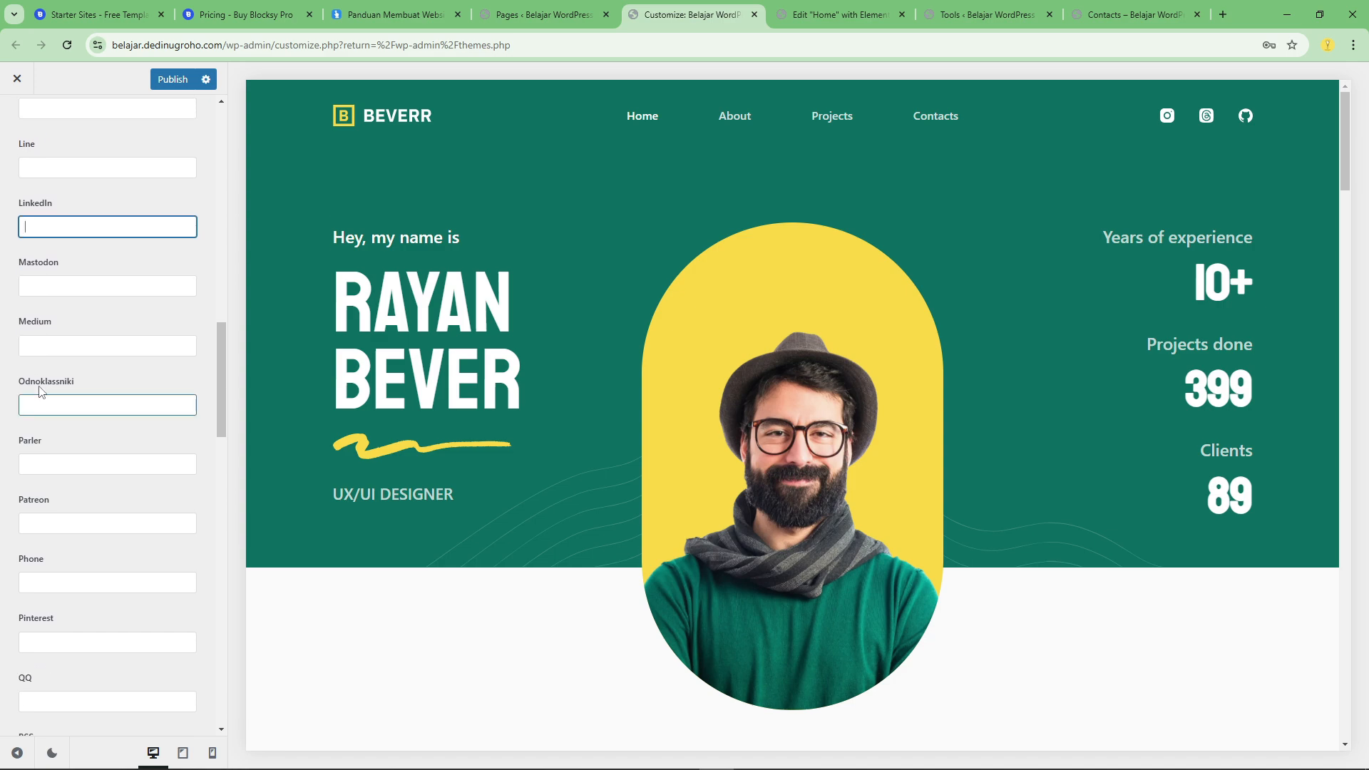
scroll(44, 356, up, 5)
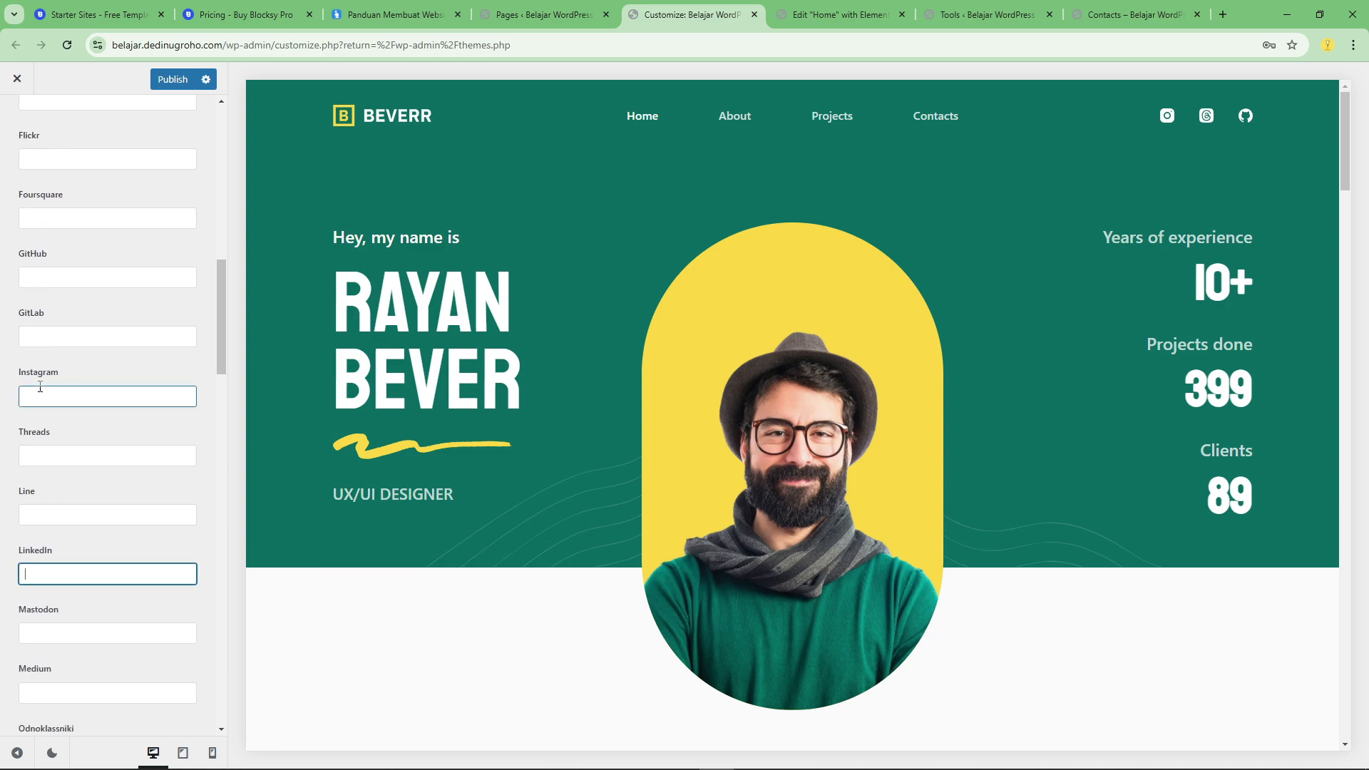
click(51, 276)
scroll(56, 257, up, 11)
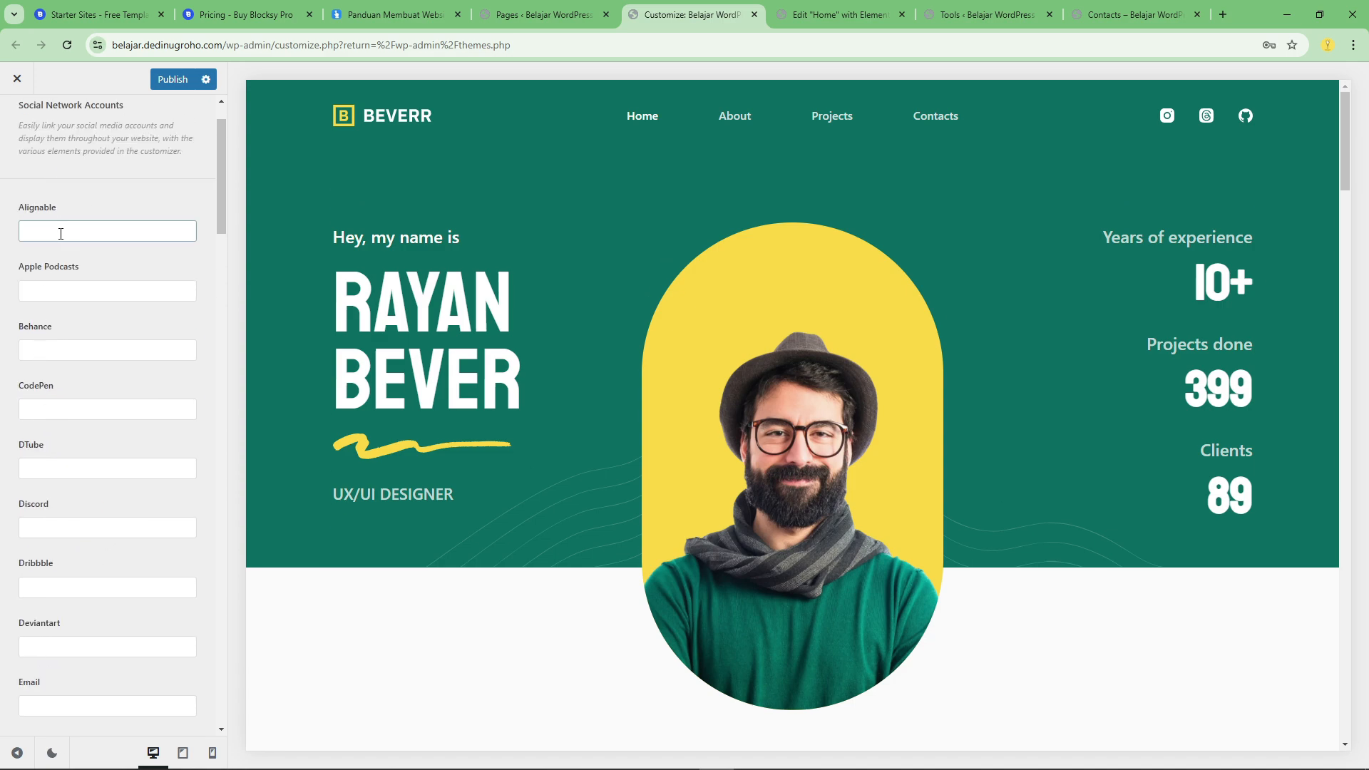
scroll(107, 335, down, 12)
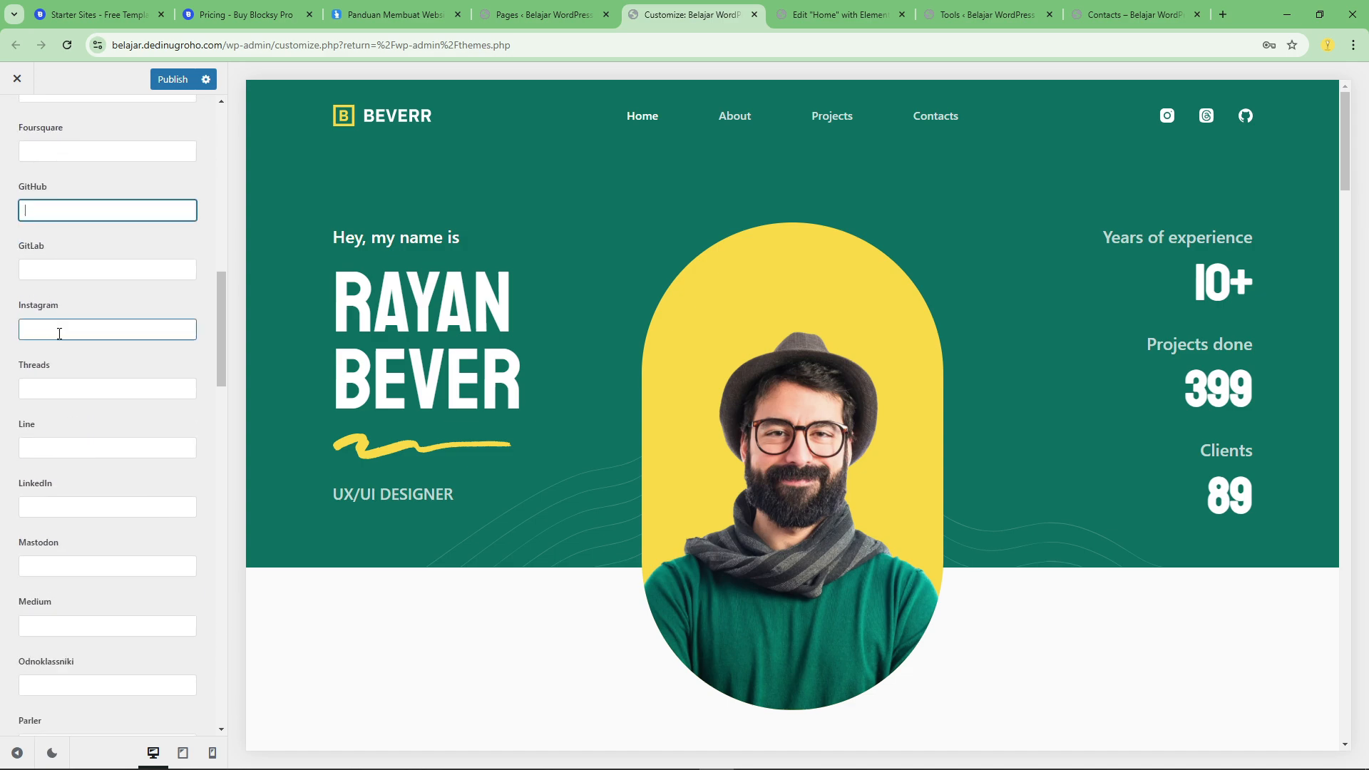
scroll(107, 335, up, 13)
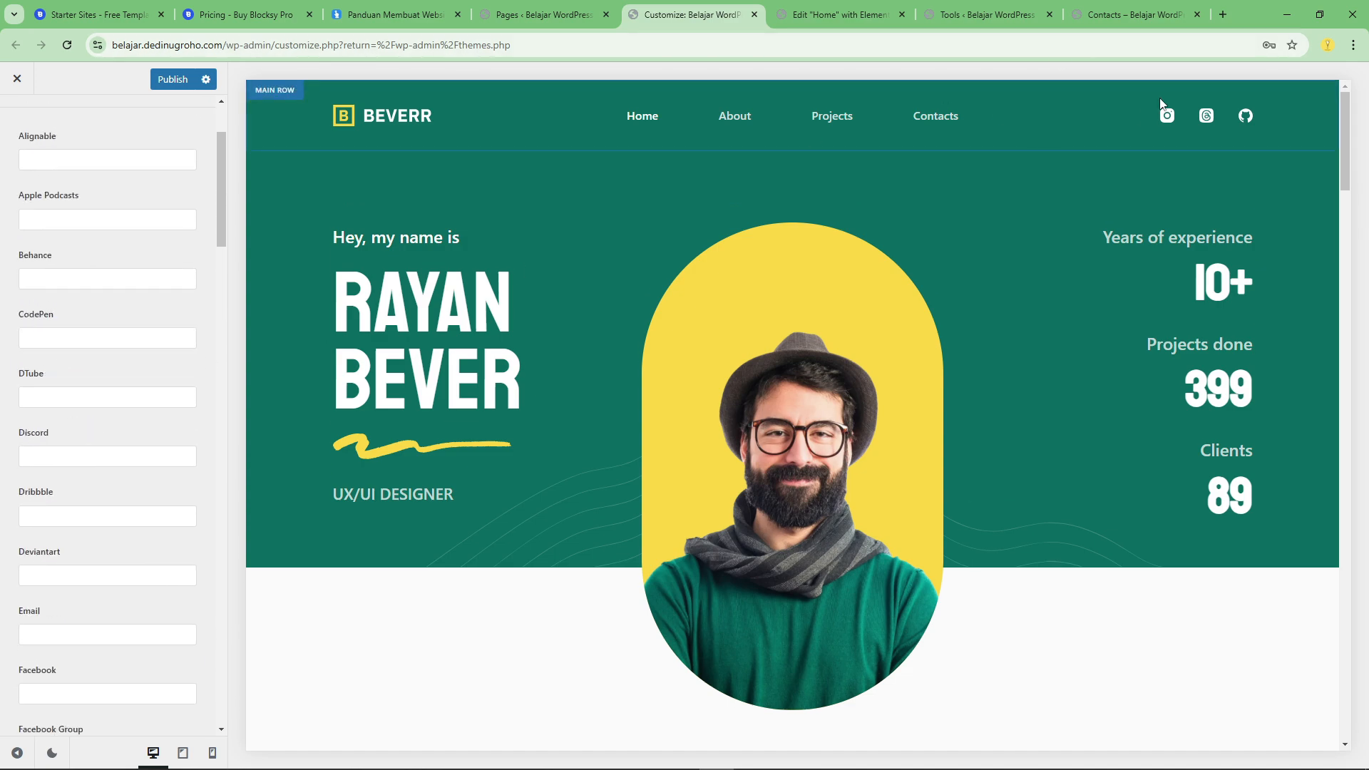
scroll(107, 286, up, 5)
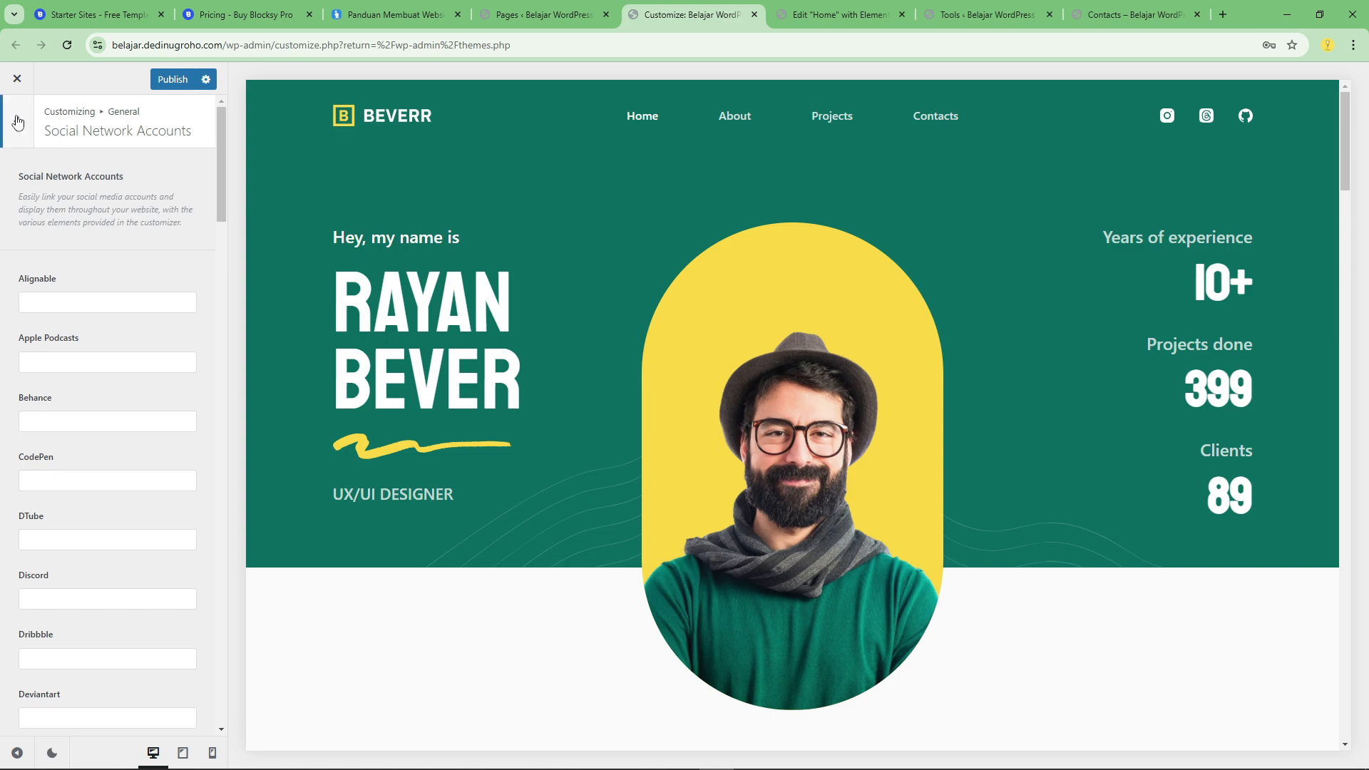
Open the header's Logo element and look through the media library for a logo image without choosing one.
click(17, 120)
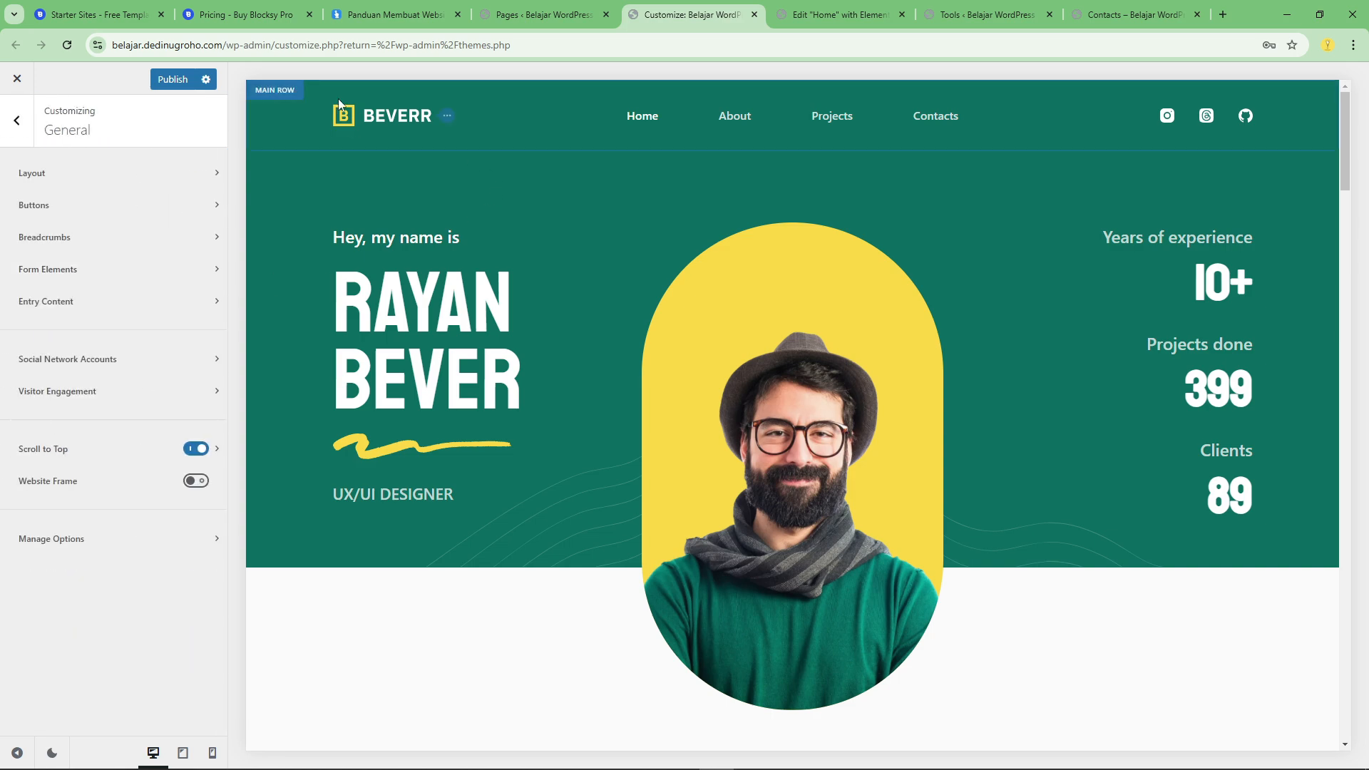
click(278, 91)
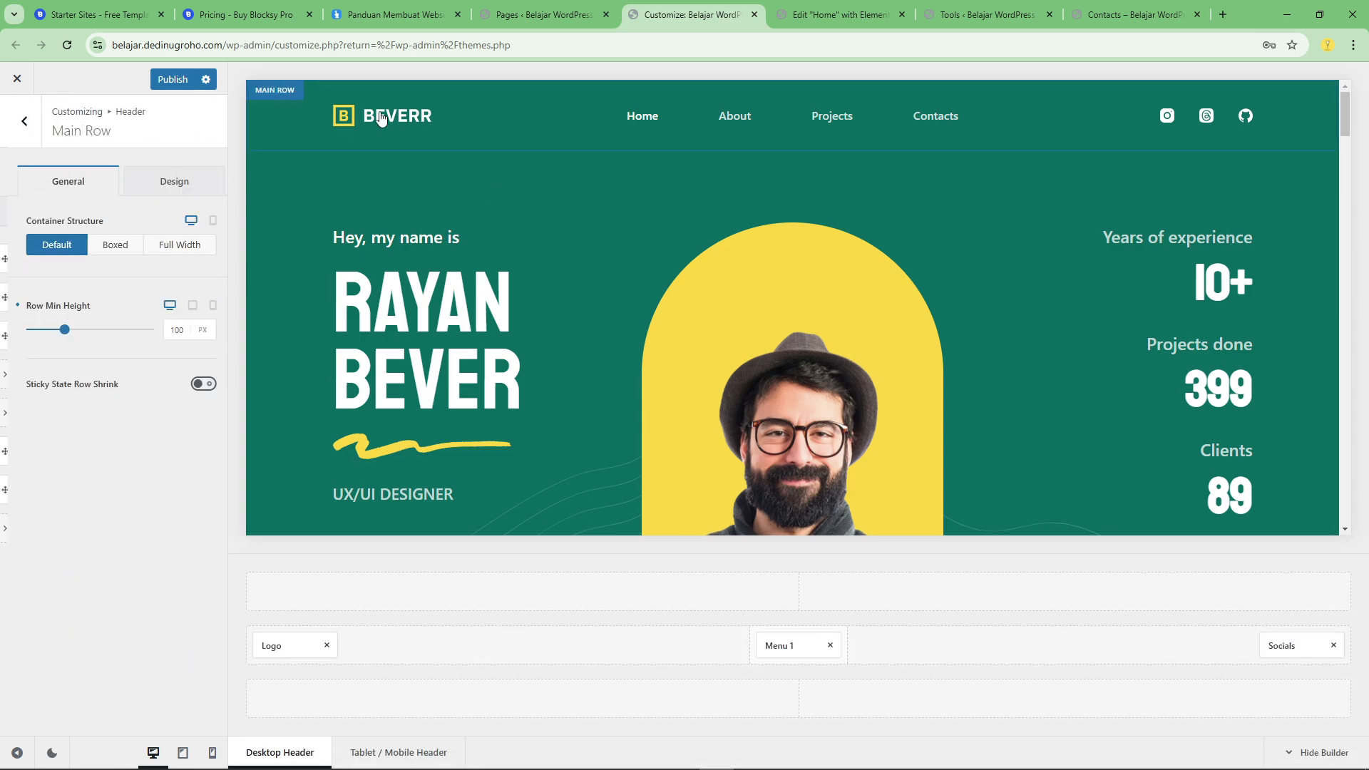
click(268, 646)
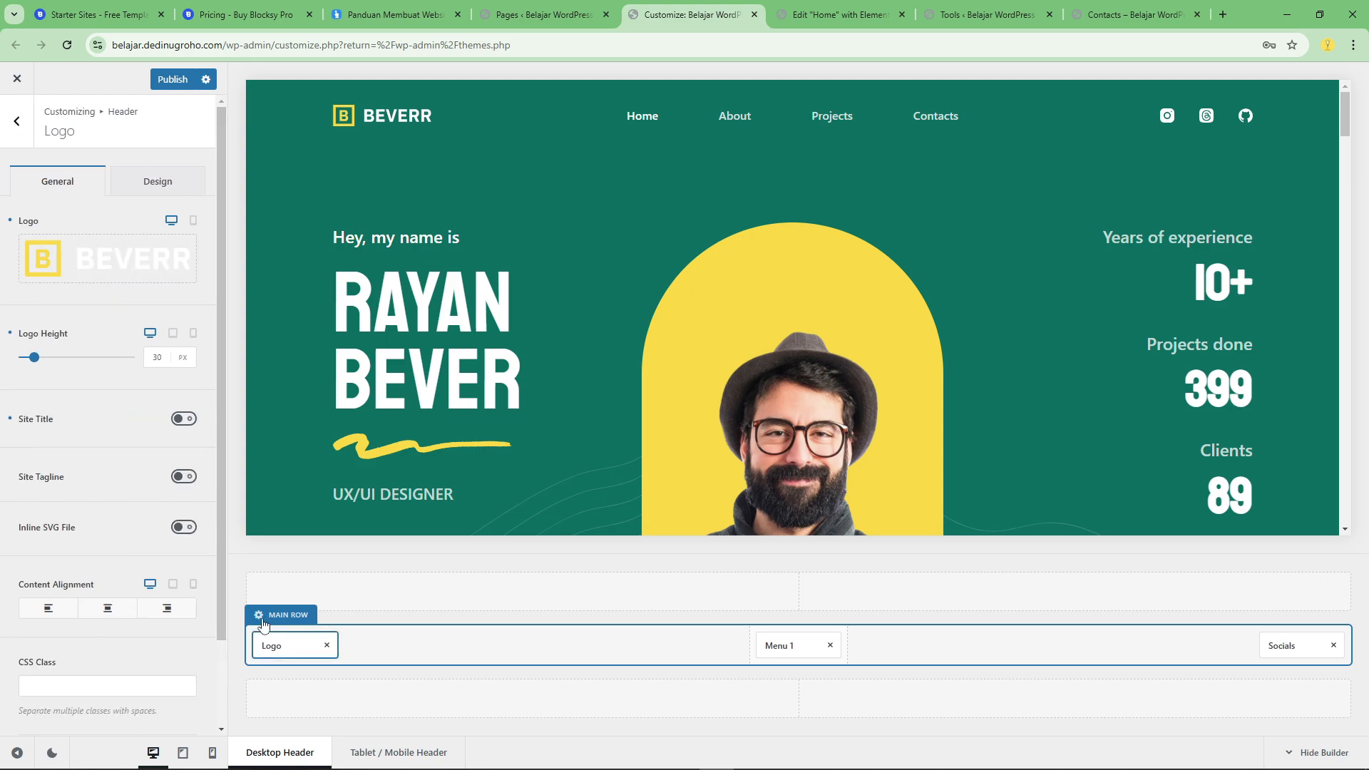
click(117, 280)
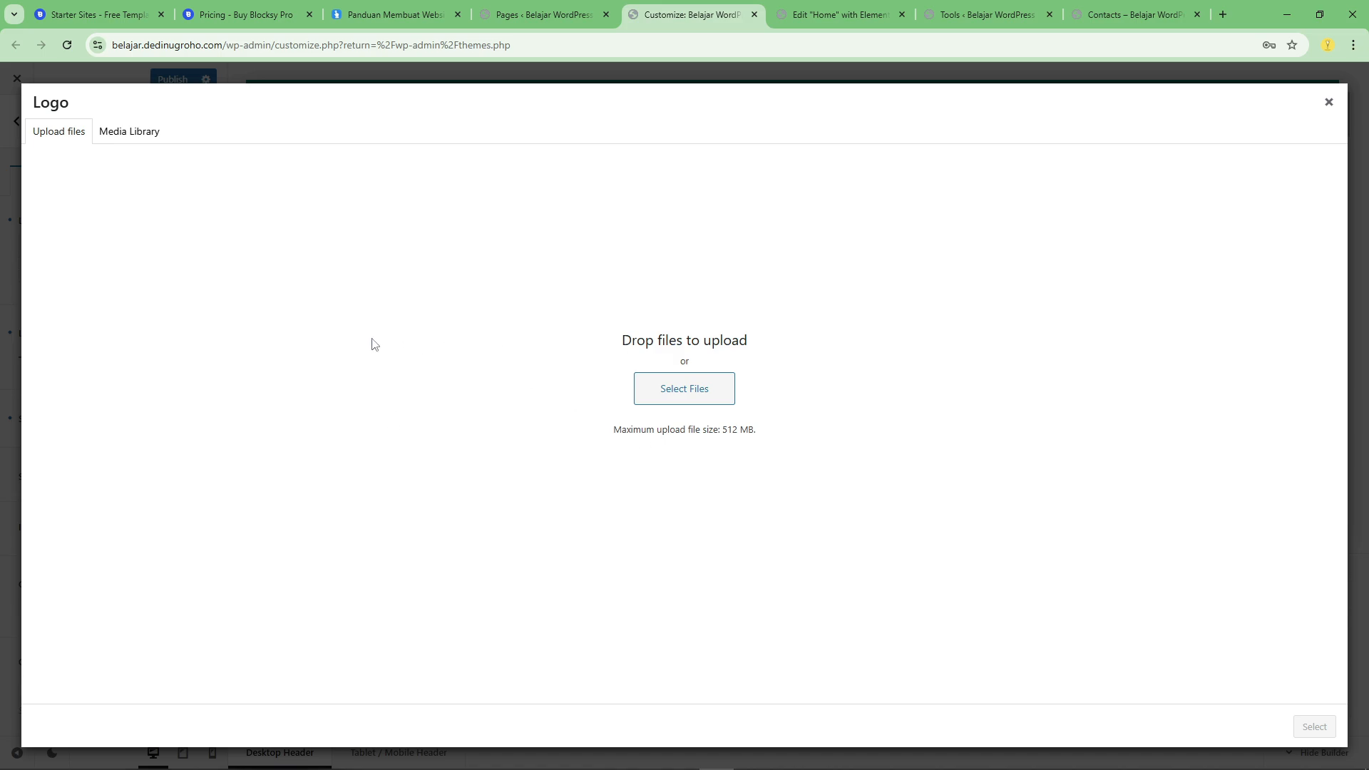
click(146, 134)
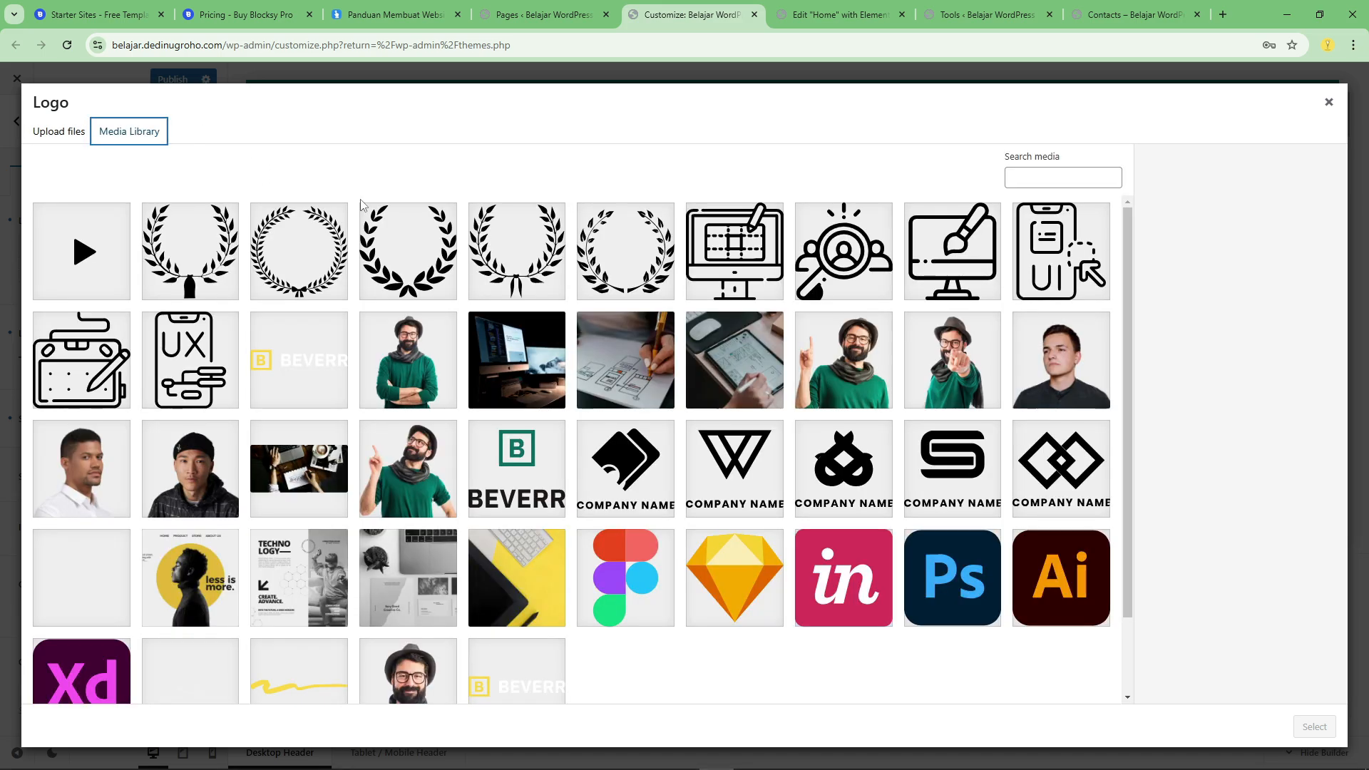
scroll(1087, 343, down, 3)
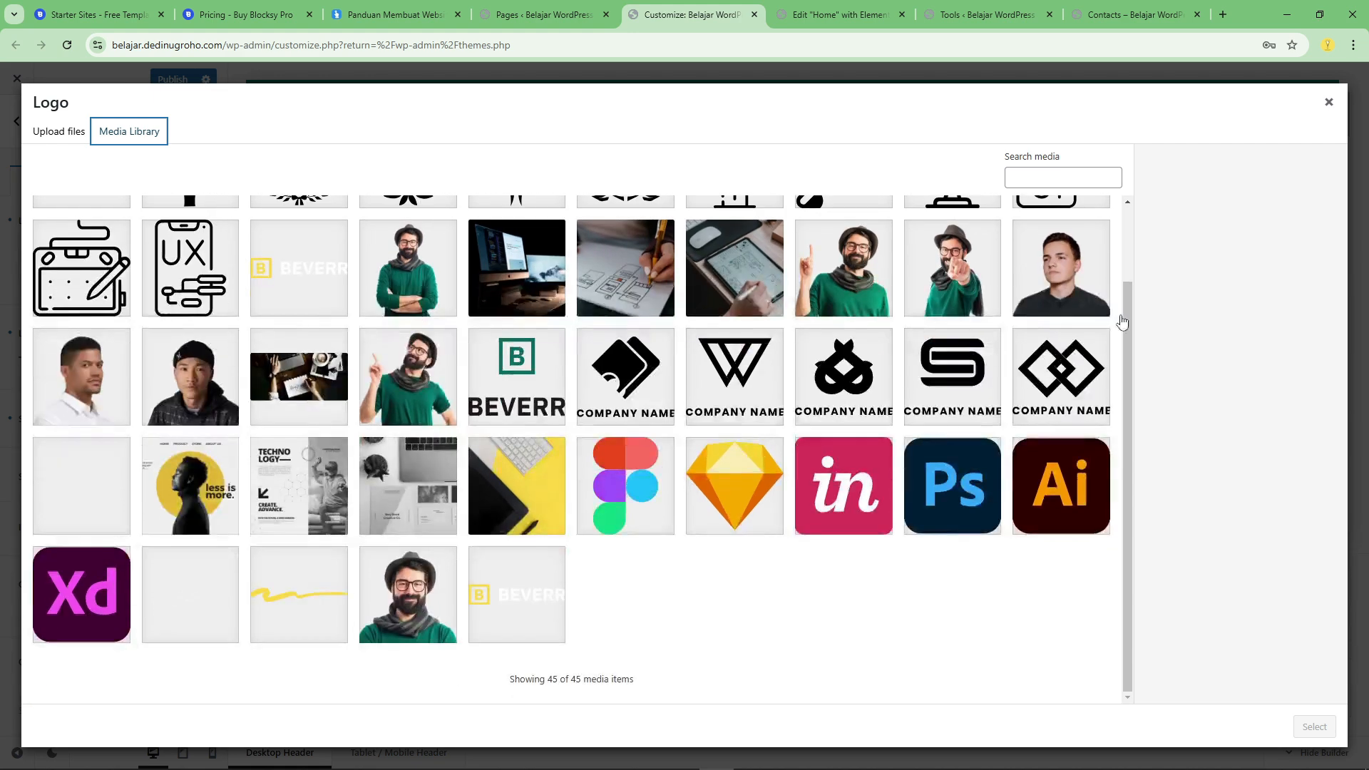
click(1328, 102)
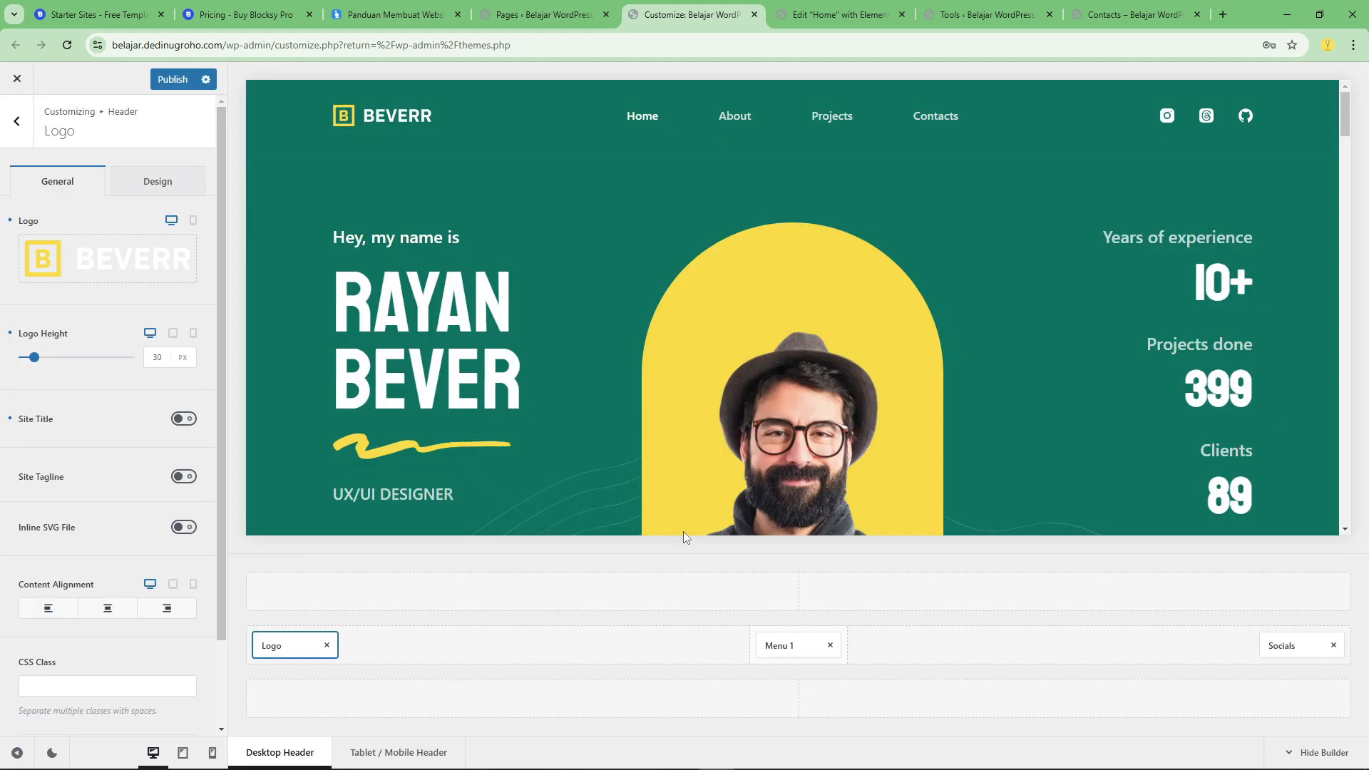
Assign Main Menu to the header's Menu 1 element.
click(784, 644)
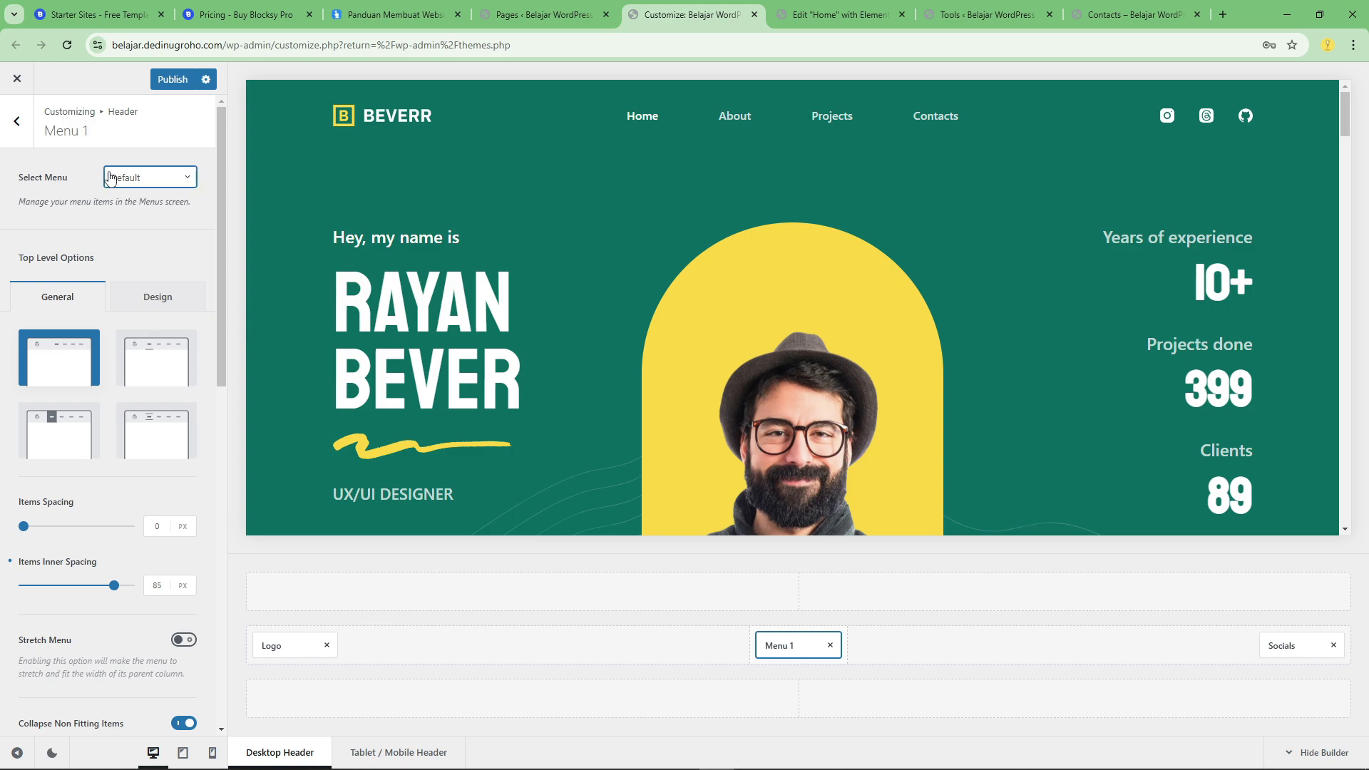
click(110, 177)
click(132, 232)
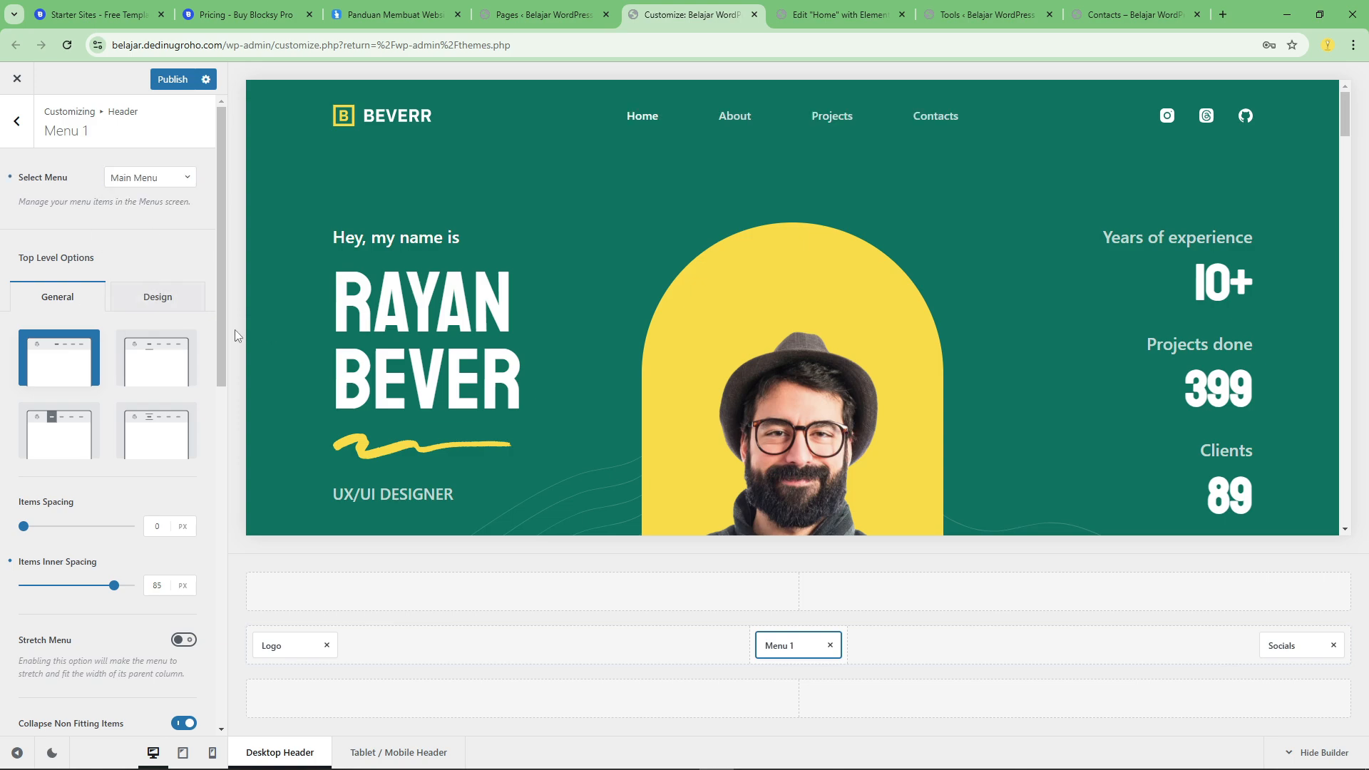
Open the Menus screen in a new browser tab and examine the menu assignments for each theme location.
right_click(164, 206)
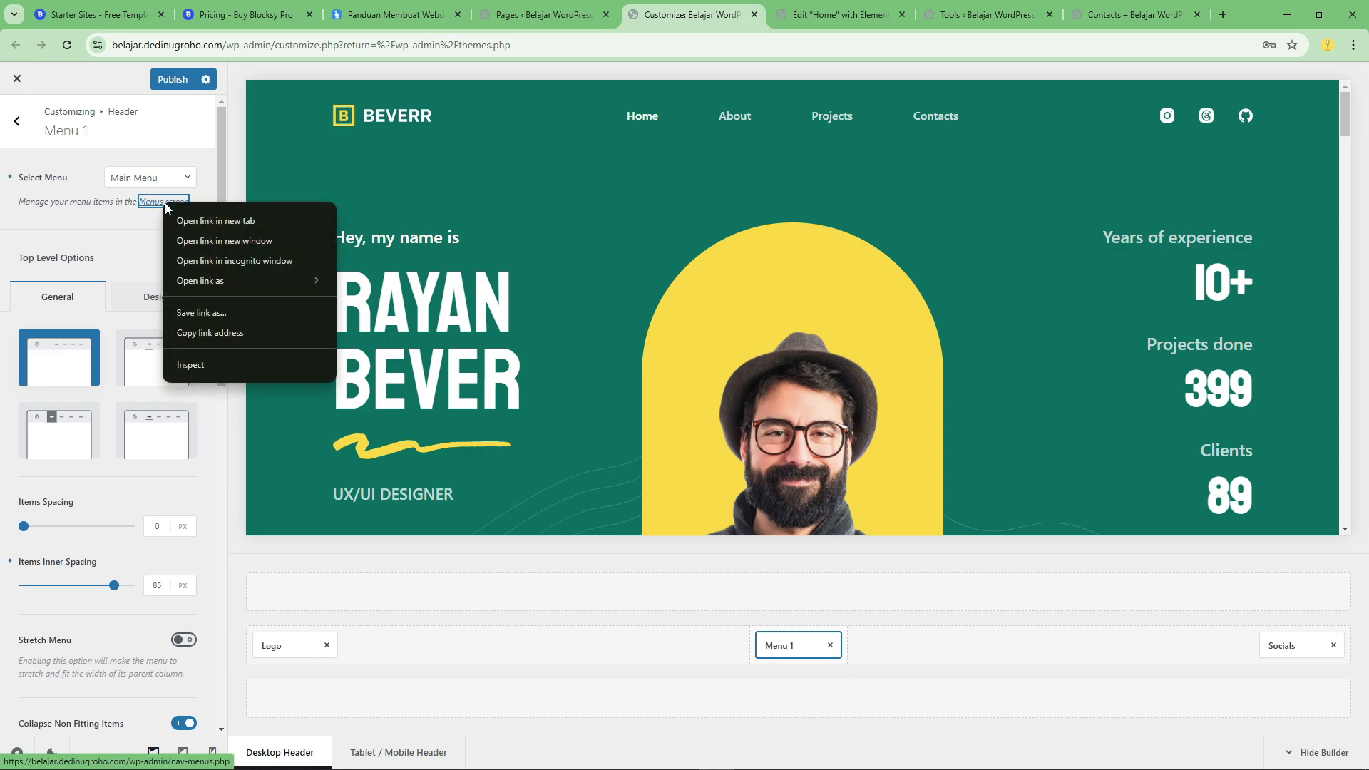
click(181, 221)
click(732, 9)
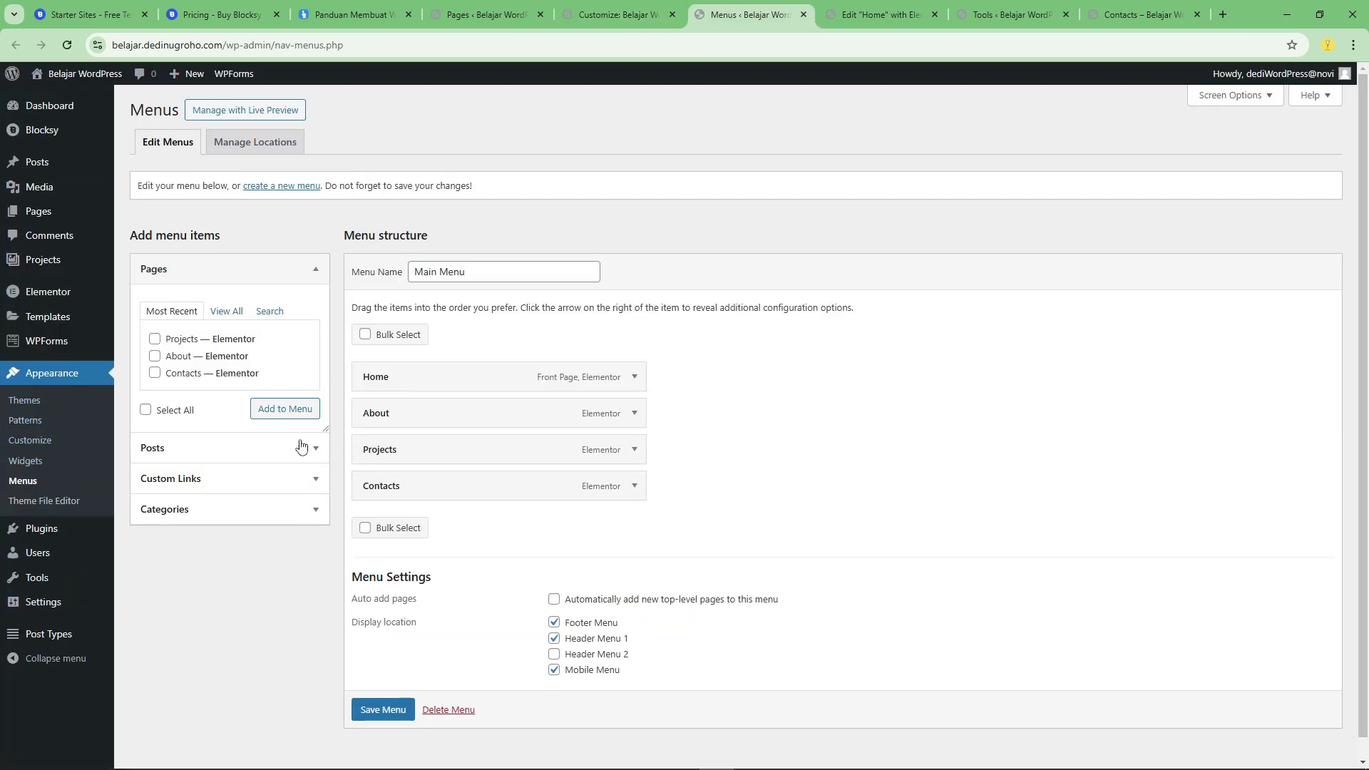
click(255, 146)
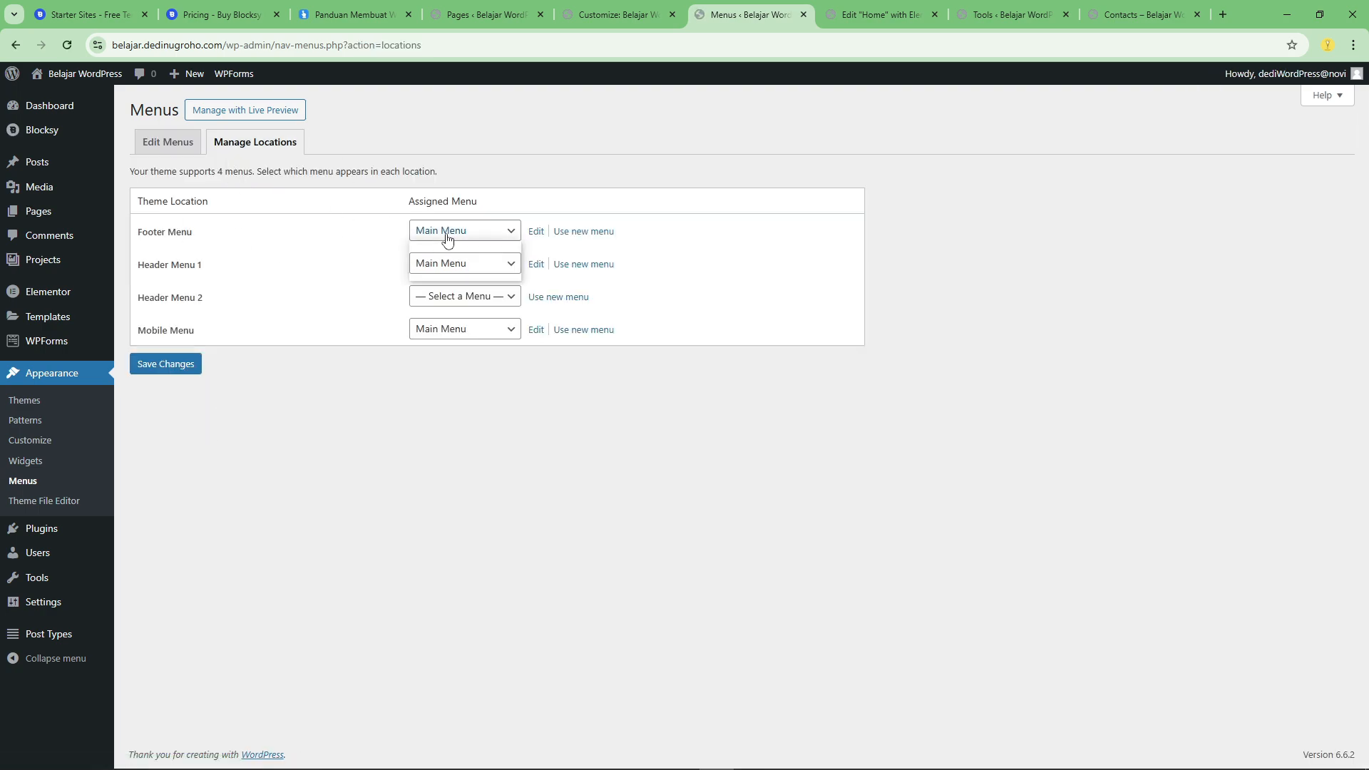
click(422, 266)
click(422, 265)
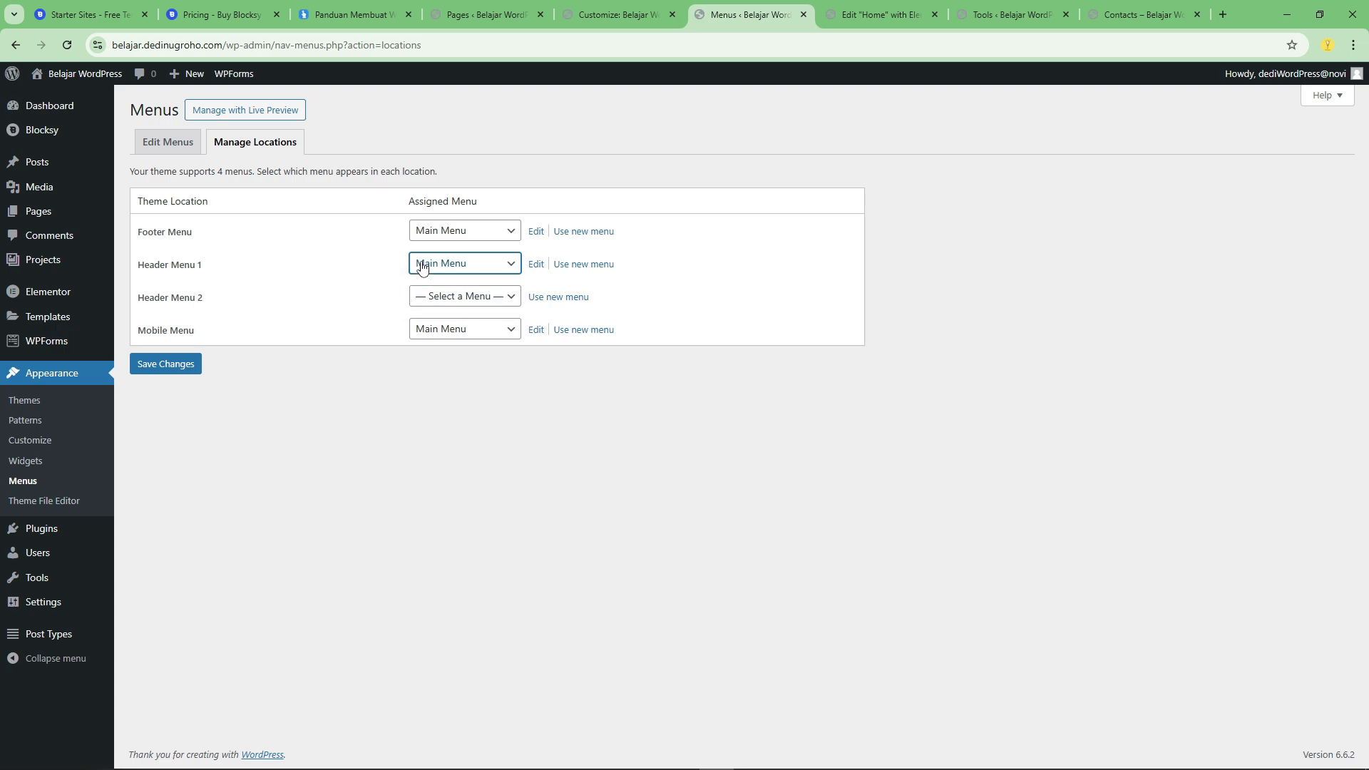
Look at the new menu form for Header Menu 1, return to the menu locations and close the Menus browser tab.
click(587, 268)
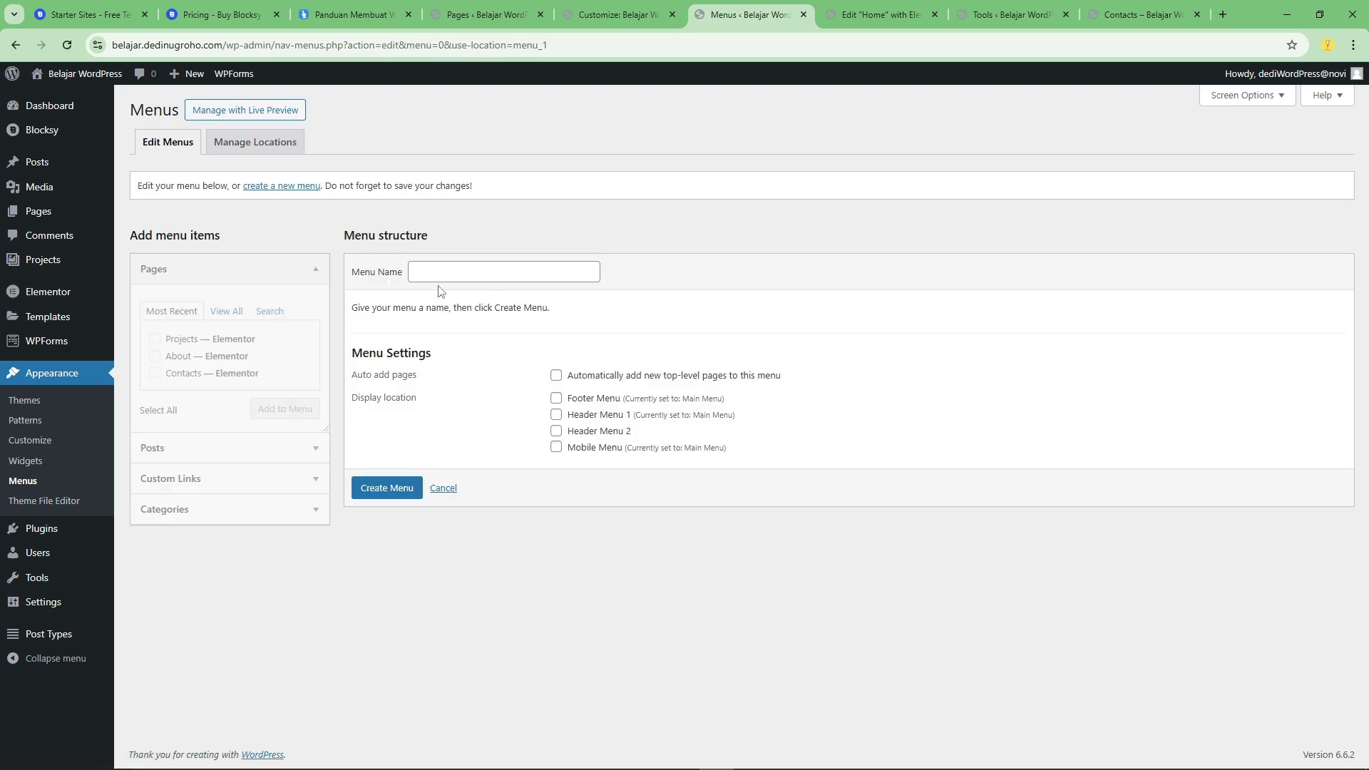
click(260, 145)
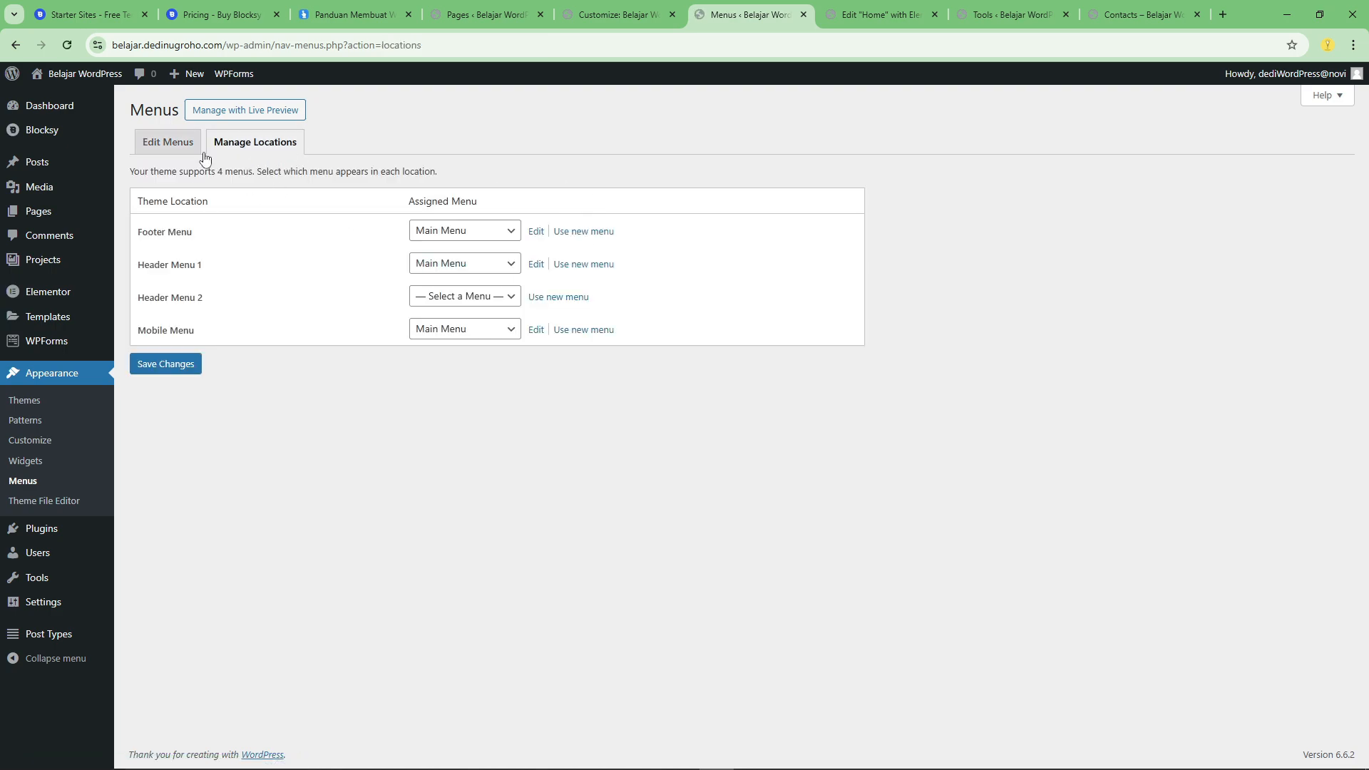
click(437, 265)
click(436, 265)
click(437, 265)
click(437, 265)
click(173, 148)
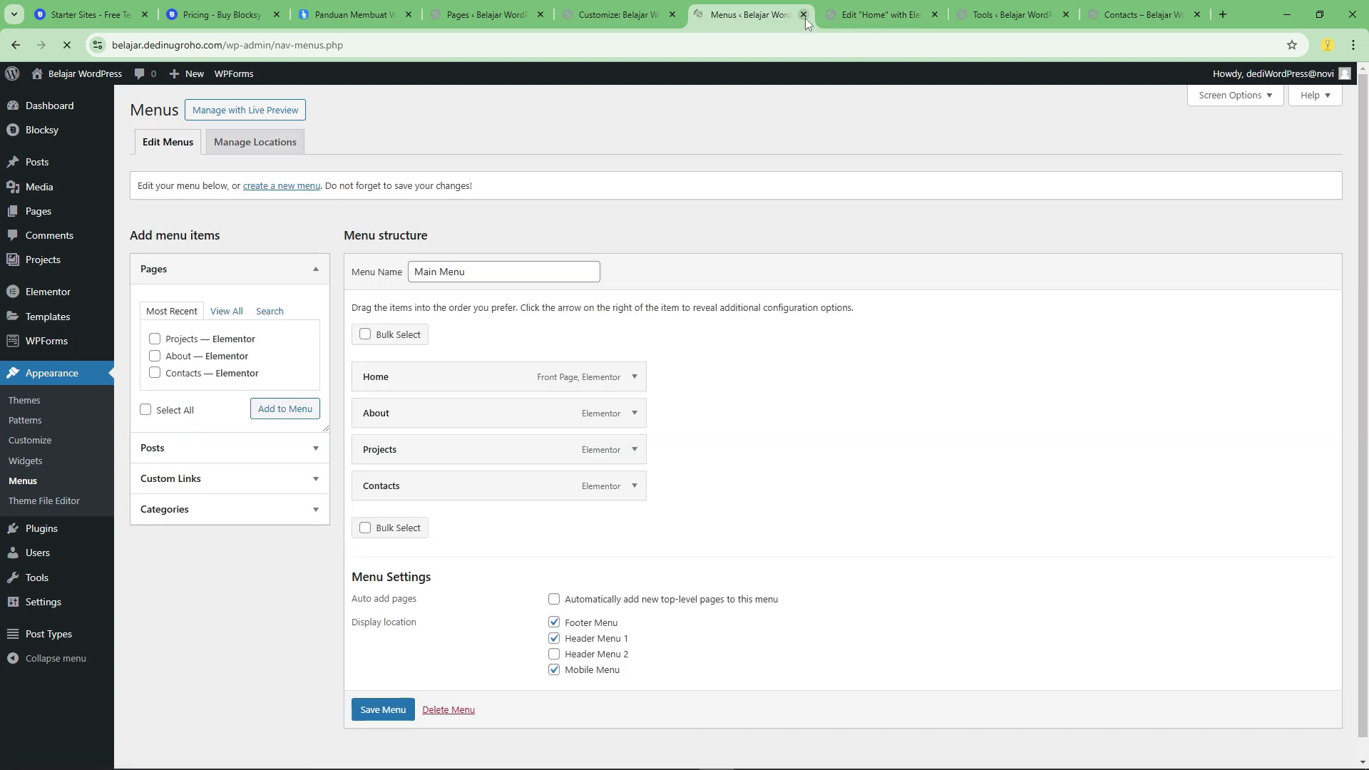
click(803, 15)
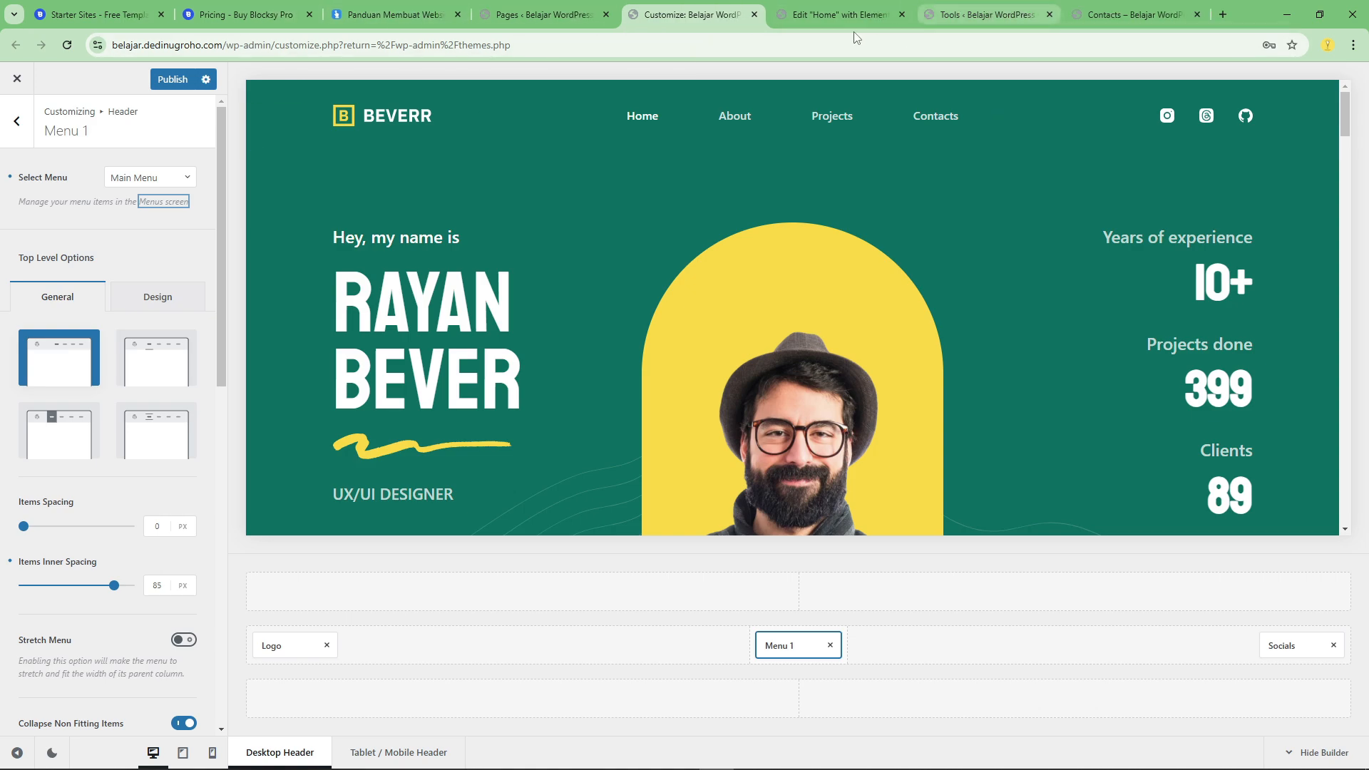
View the dedinugroho.com homepage and its header menu as an example, and return to the Customizer.
click(403, 5)
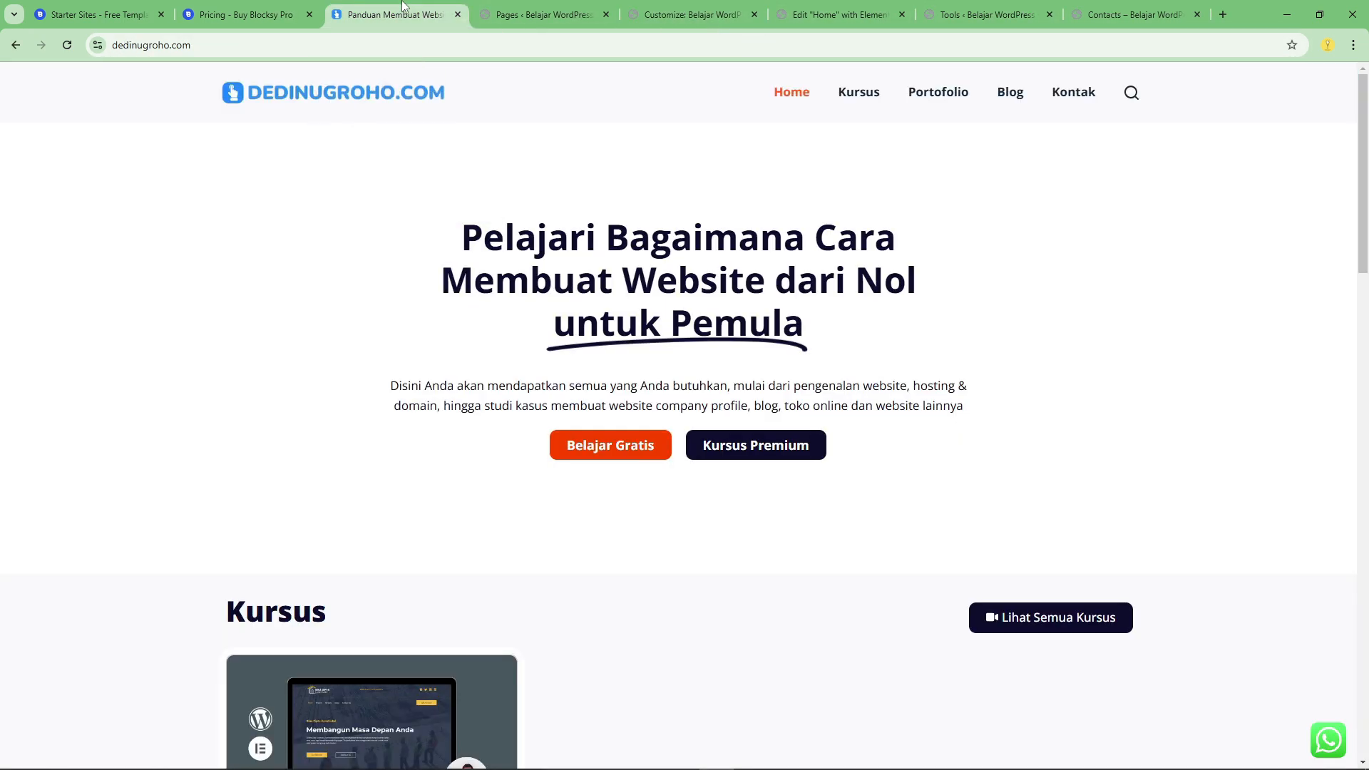
scroll(660, 525, down, 5)
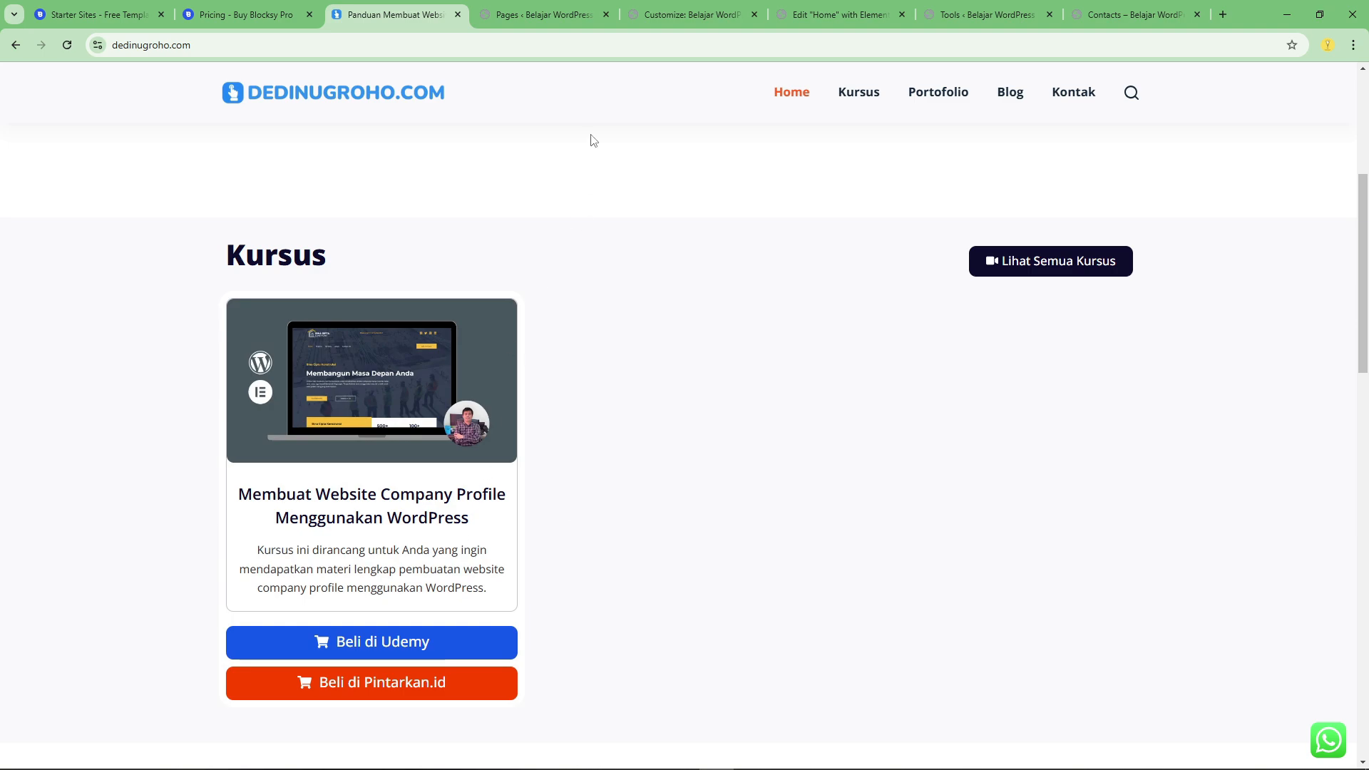
click(688, 14)
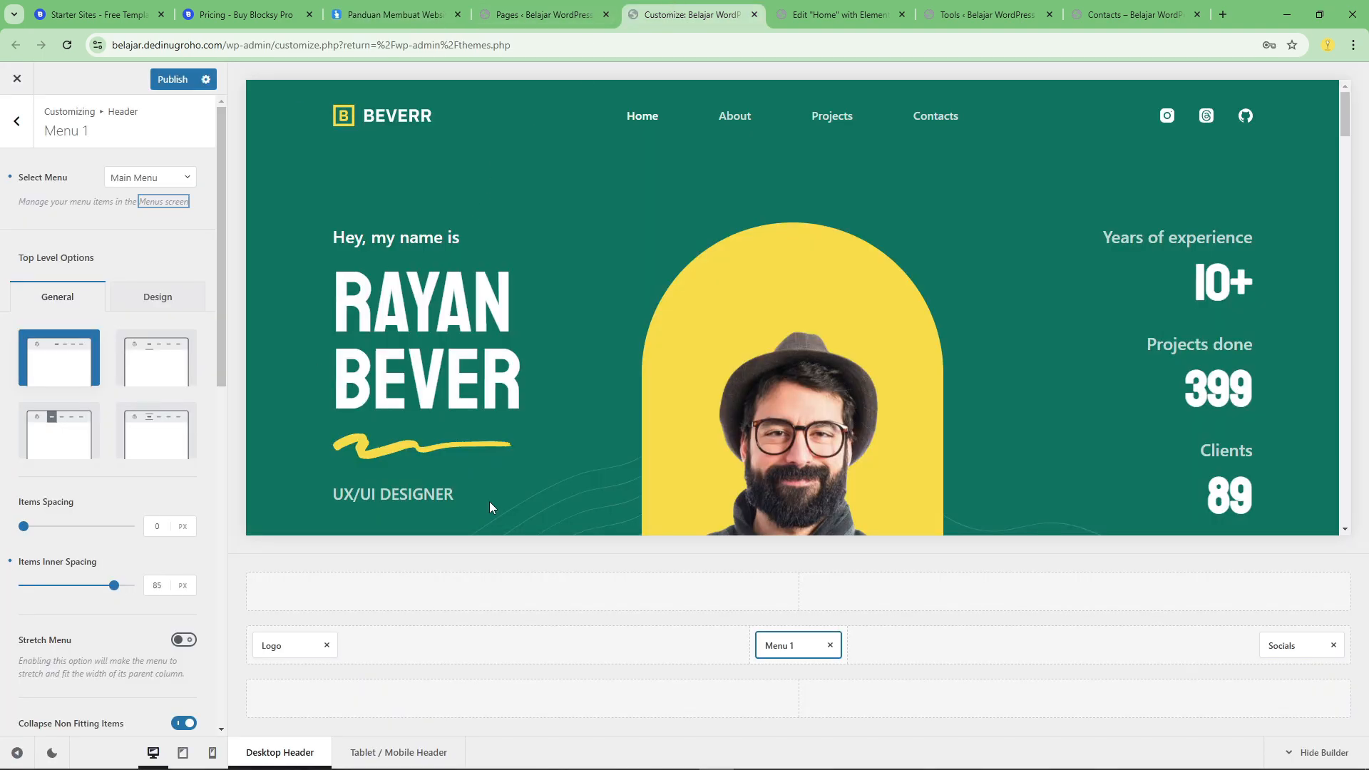
Set the font size of Menu 1's top-level items to 17 px and publish the change.
scroll(59, 384, down, 2)
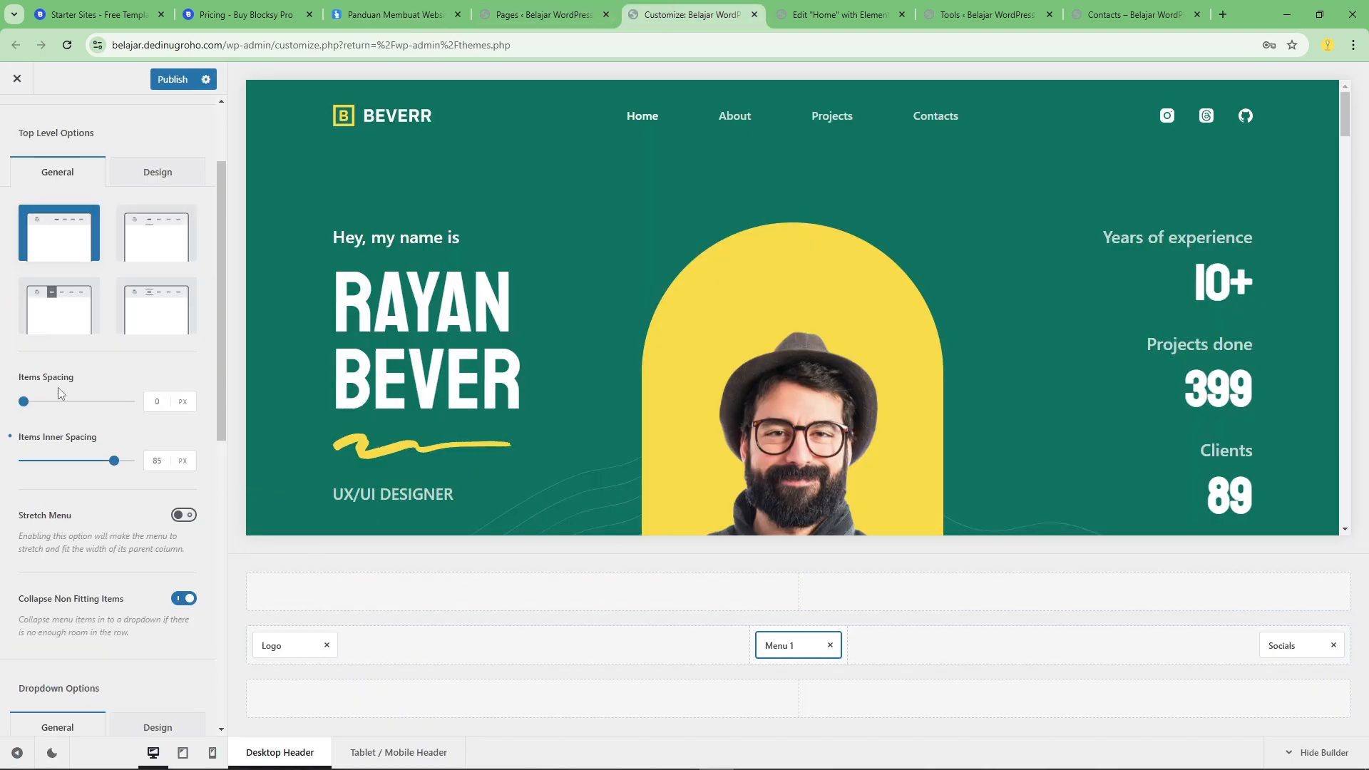
scroll(60, 392, up, 2)
click(135, 298)
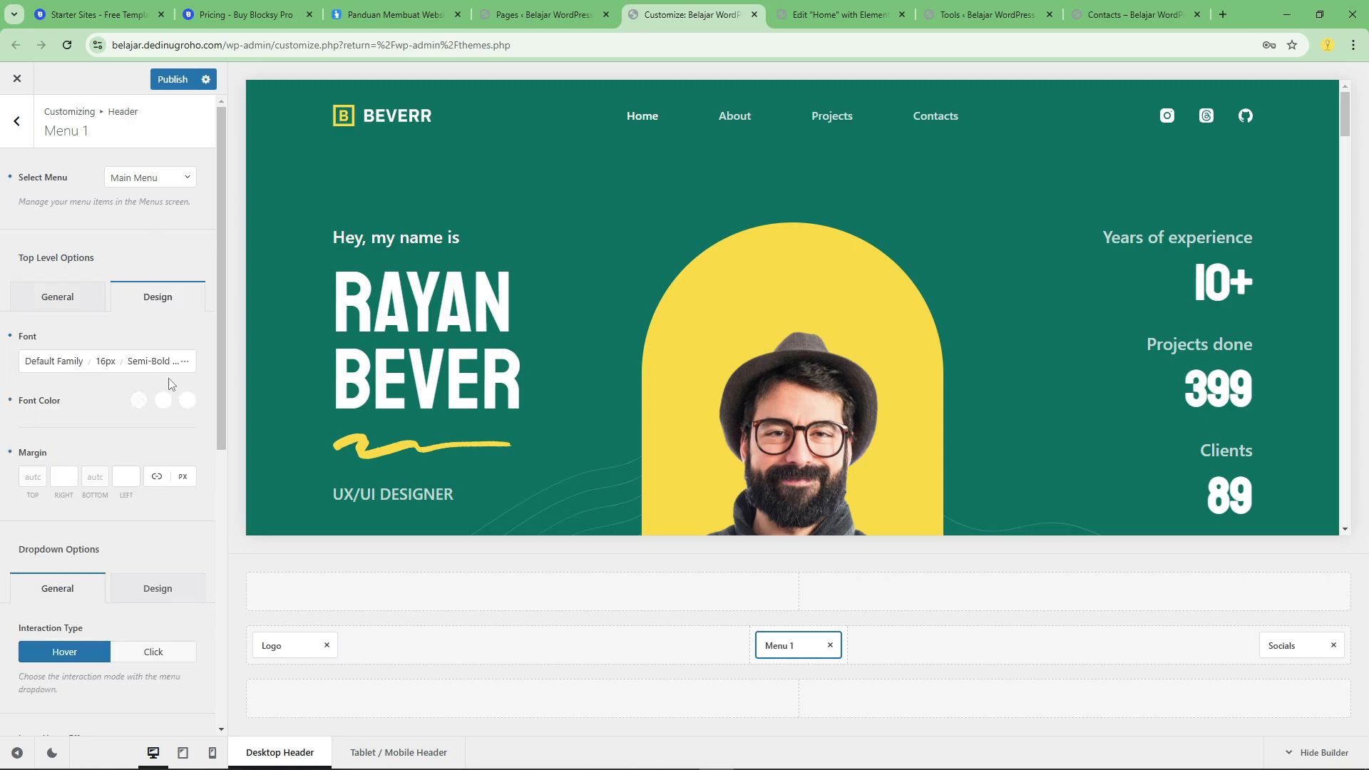
click(107, 361)
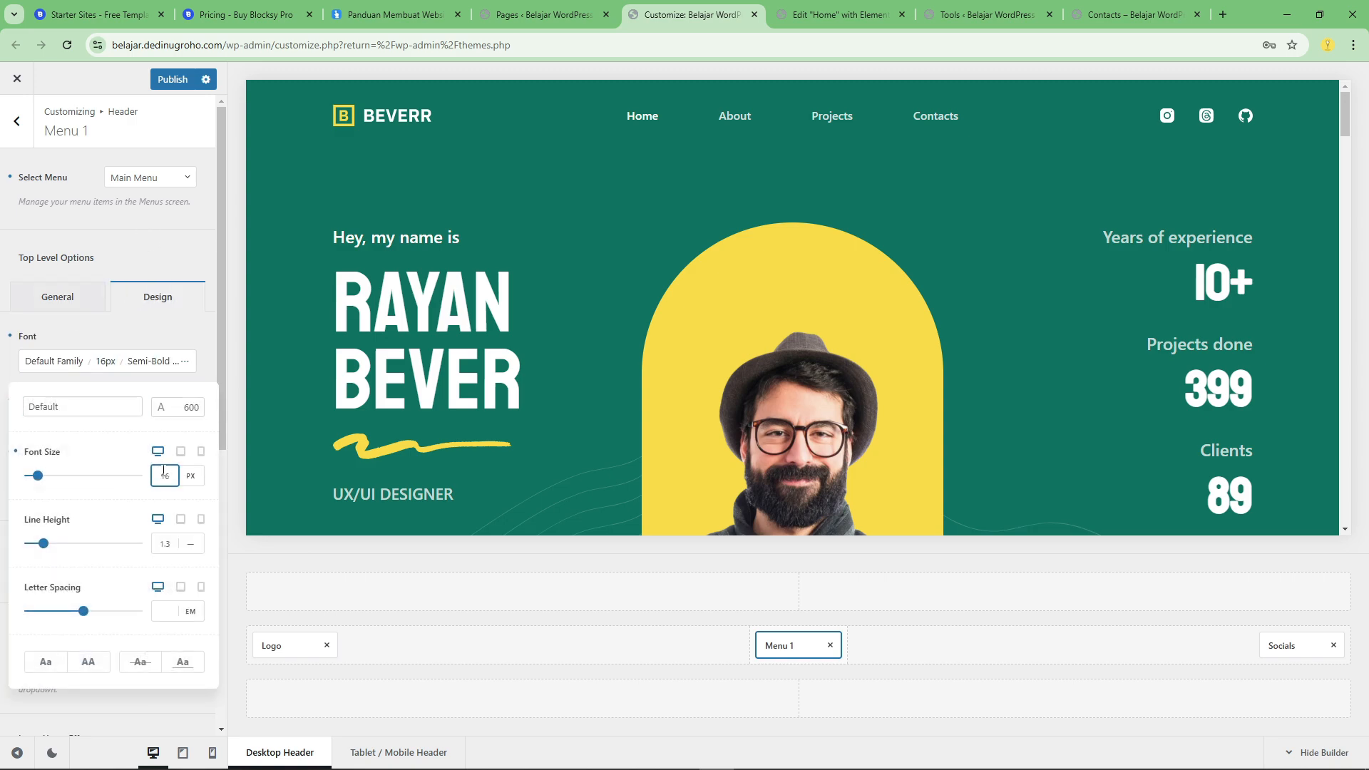
key(Up)
key(Up)
key(Up)
key(Up)
key(Up)
key(Up)
key(Up)
key(Up)
key(Up)
key(Up)
key(Up)
key(Up)
key(Up)
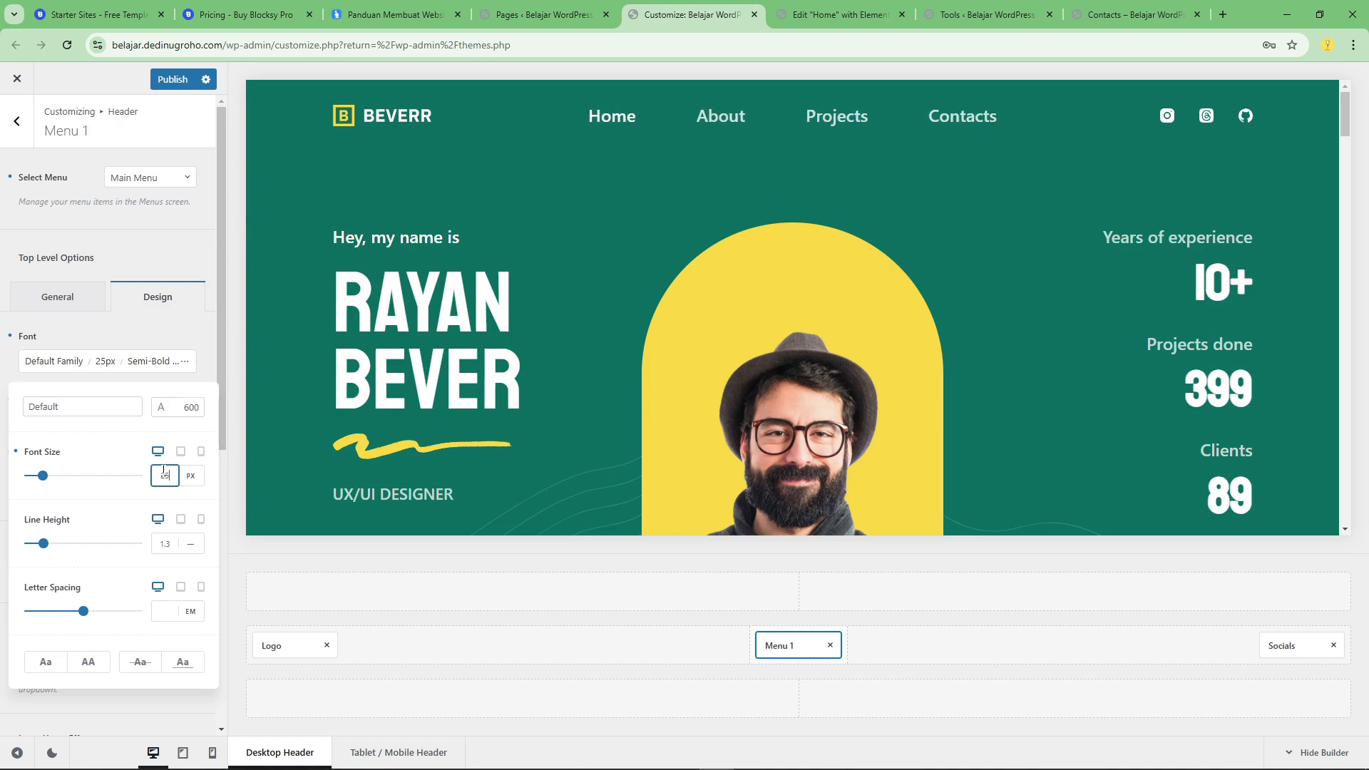
key(Up)
key(Up)
key(Up)
key(Up)
key(Up)
key(Up)
key(Up)
key(Up)
key(Up)
key(Up)
key(Up)
key(Up)
key(Up)
key(Up)
key(Up)
key(Up)
key(Up)
key(Up)
key(Up)
key(Up)
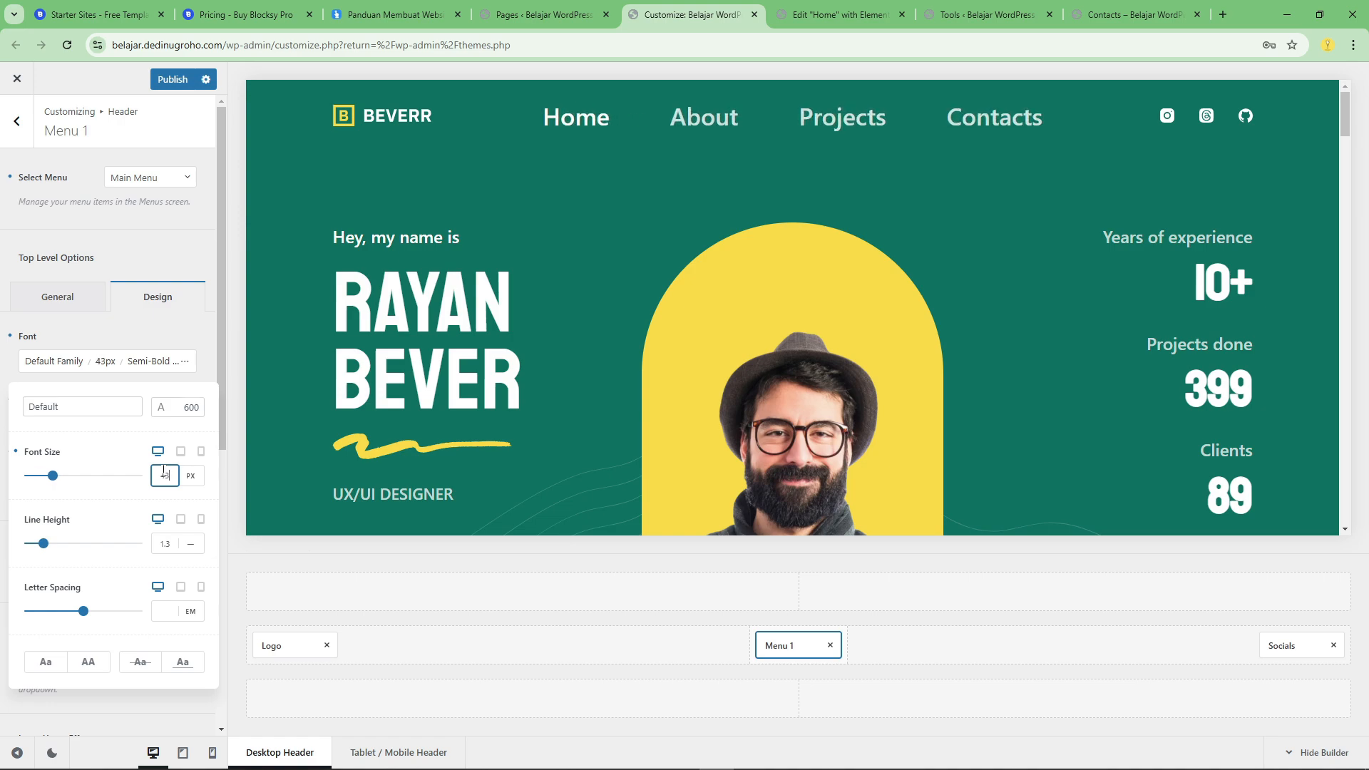
key(Down)
key(Down)
key(Down)
key(Down)
key(Down)
key(Down)
key(Down)
key(Down)
key(Down)
key(Down)
key(Down)
key(Down)
key(Down)
key(Down)
key(Down)
key(Down)
key(Down)
key(Down)
key(Down)
key(Down)
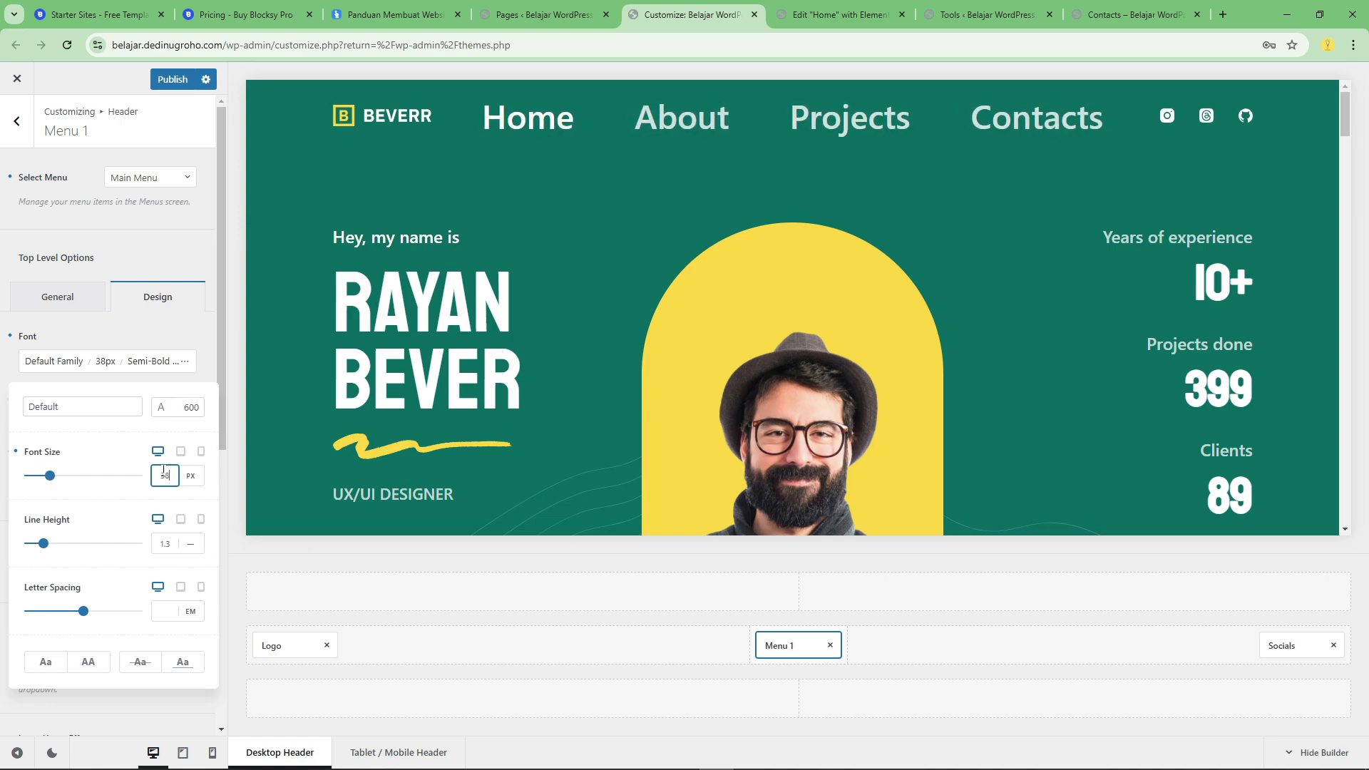
key(Down)
key(Down)
key(Down)
key(Down)
key(Down)
key(Down)
key(Down)
key(Down)
key(Down)
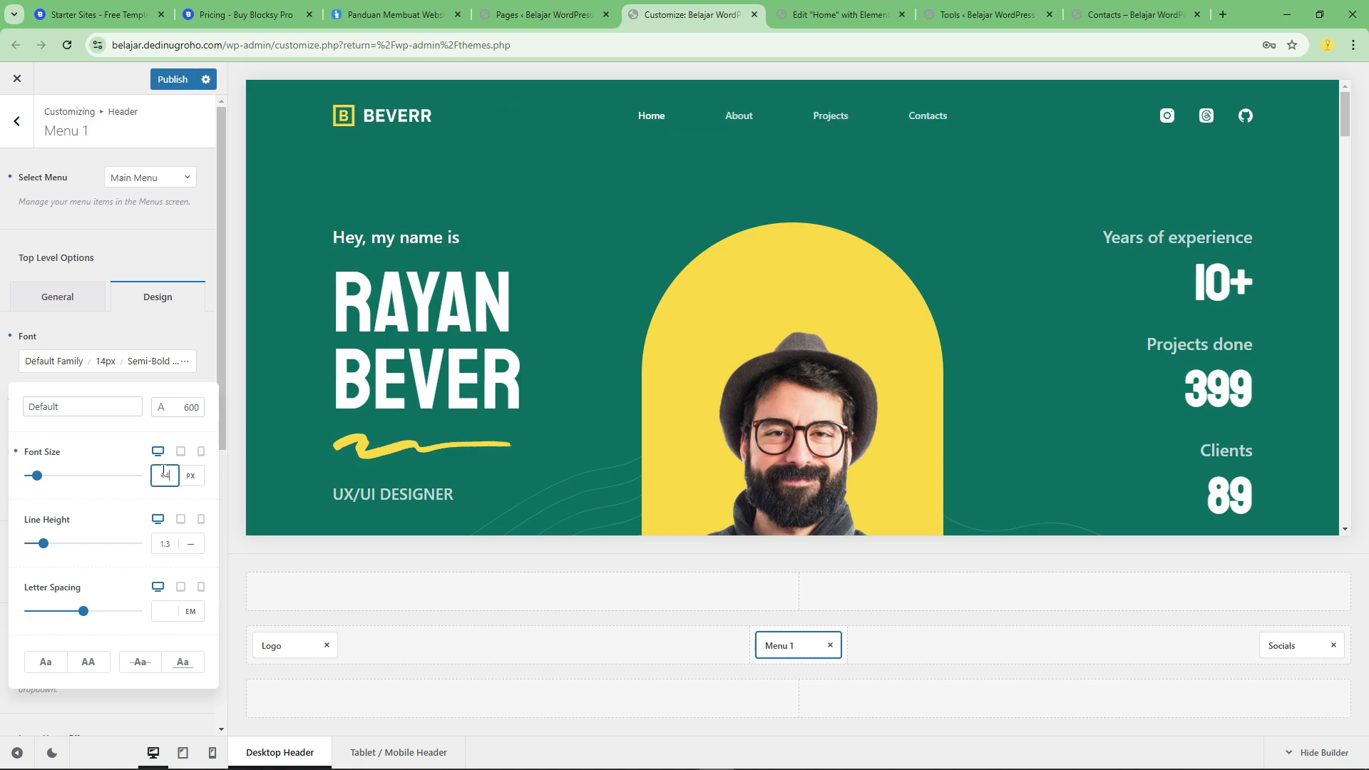
key(Down)
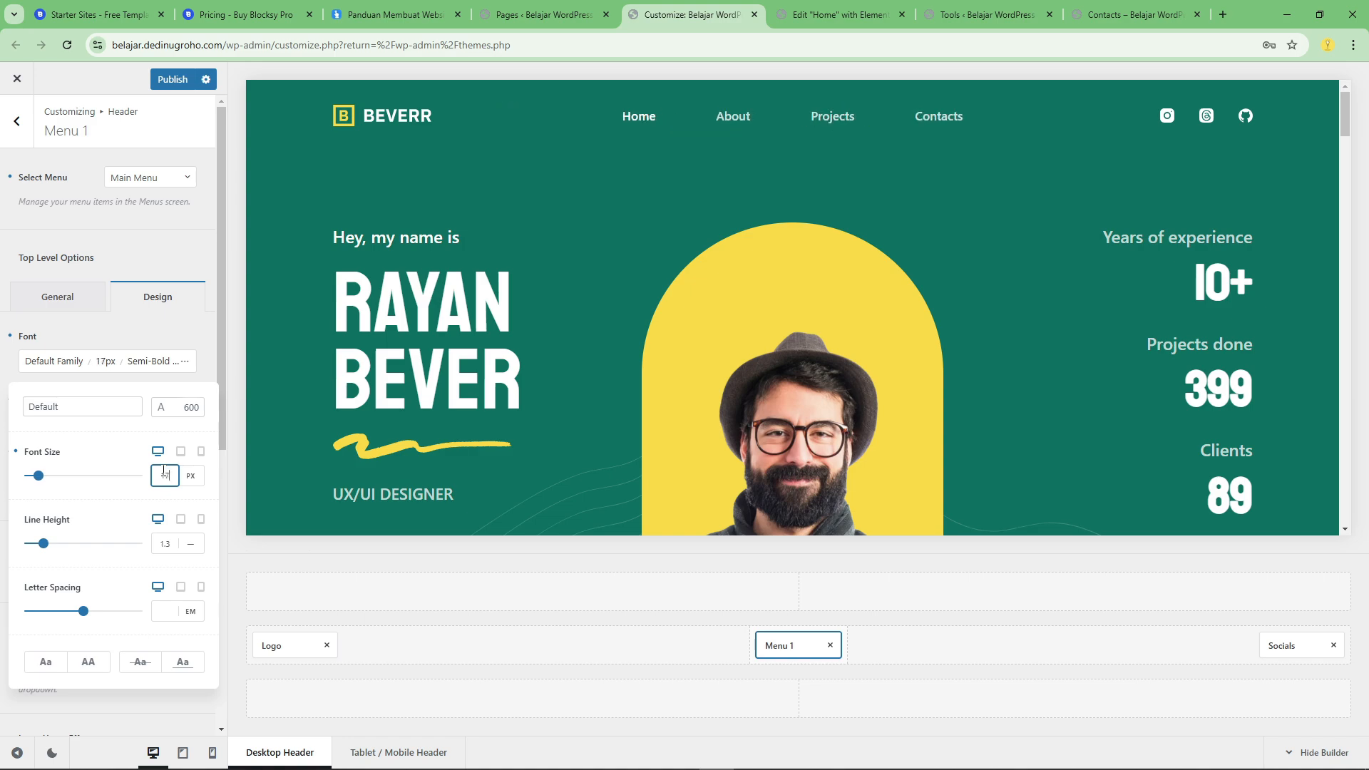
key(Up)
click(171, 79)
Try palette Colors 4, 8, 3 and 2 as the header Main Row's background, restore Color 1 and publish.
scroll(611, 498, down, 3)
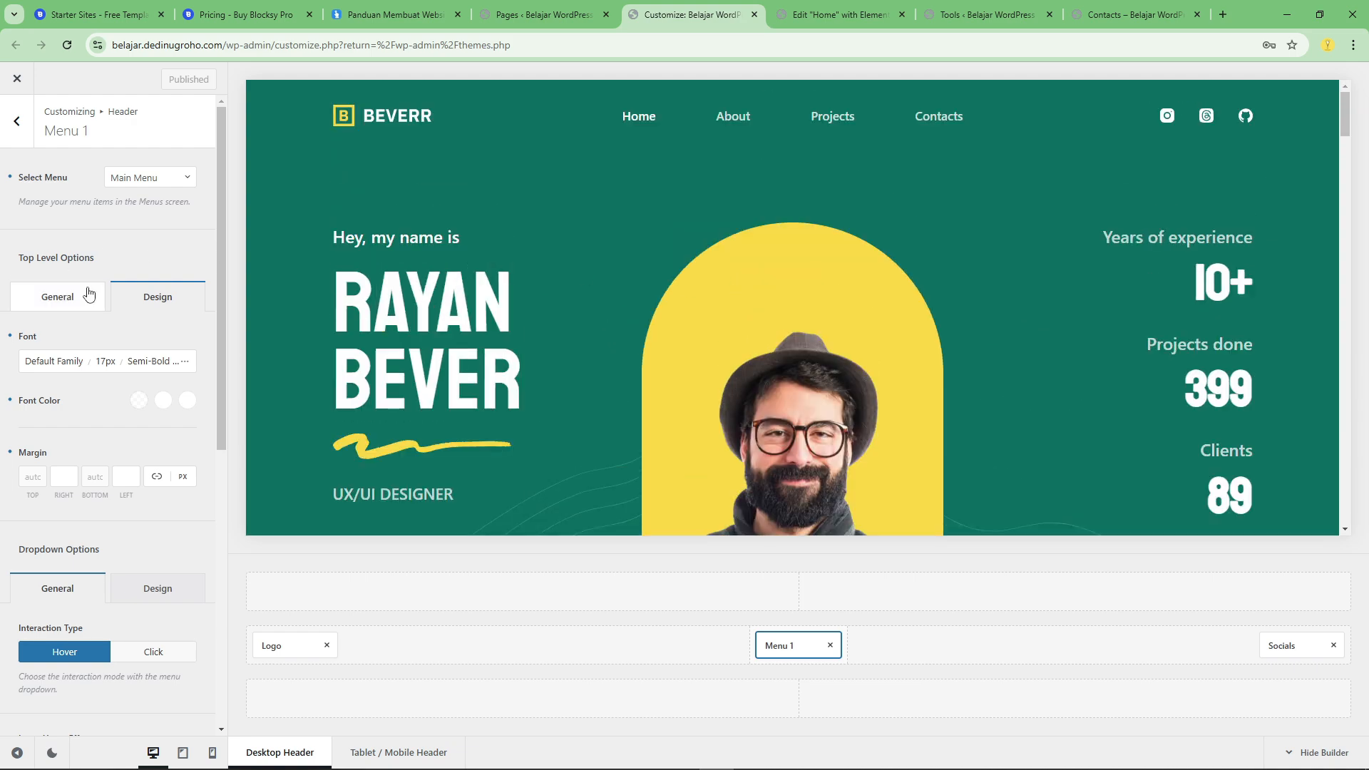
click(281, 631)
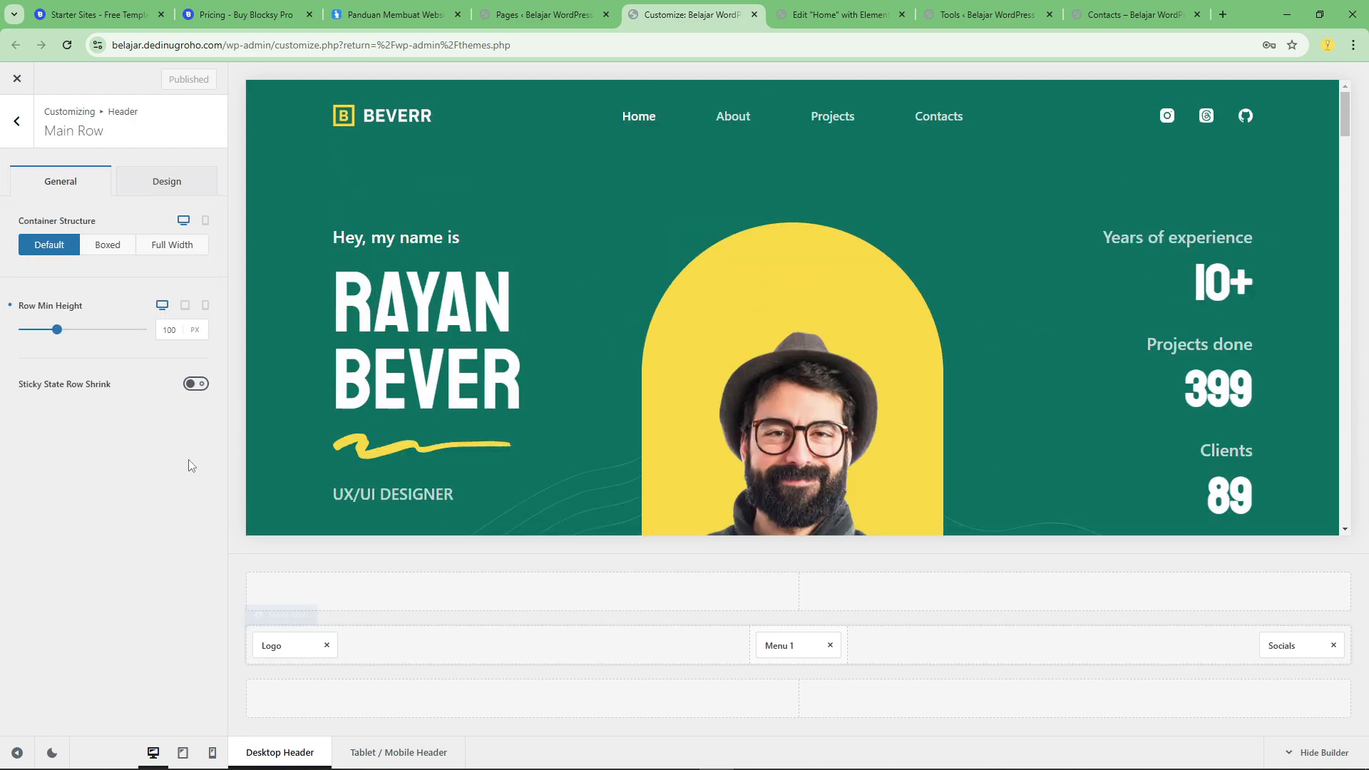
click(162, 184)
click(195, 247)
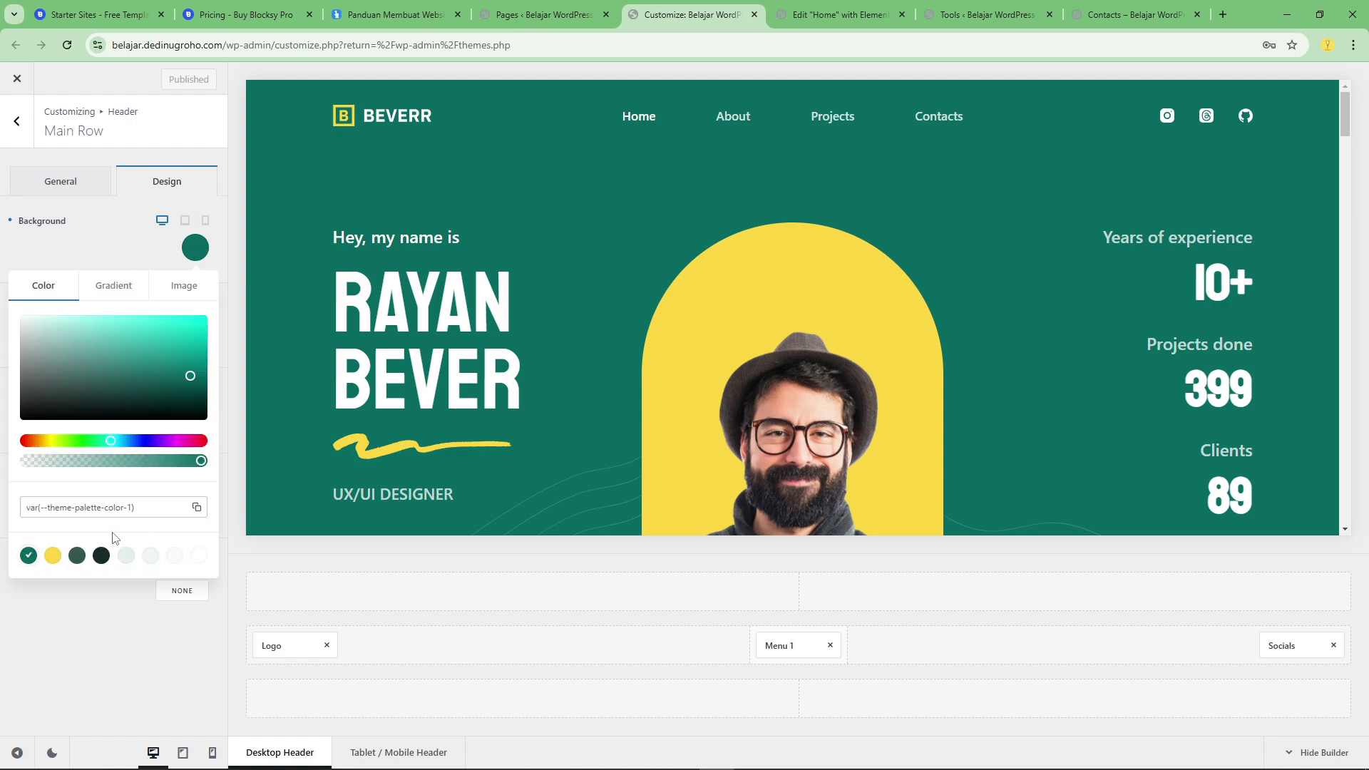
click(100, 557)
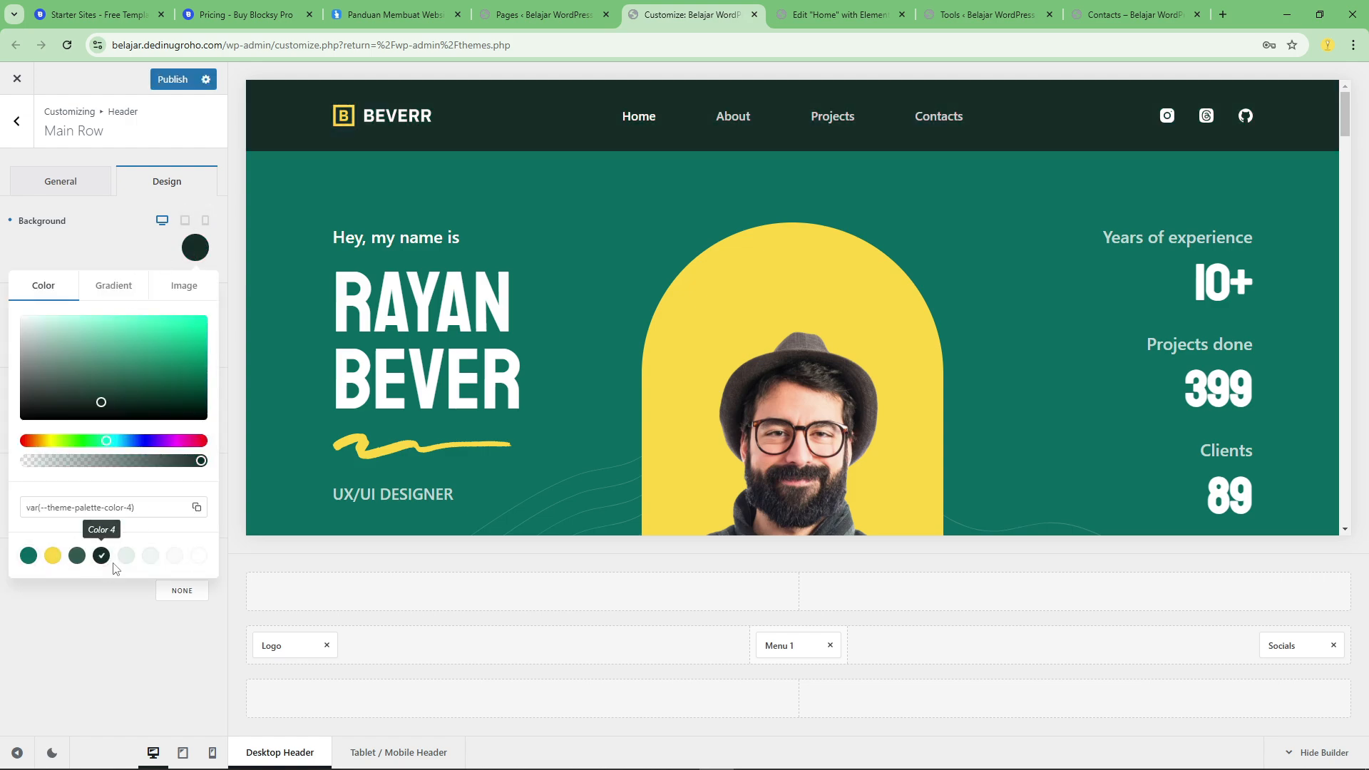
click(199, 560)
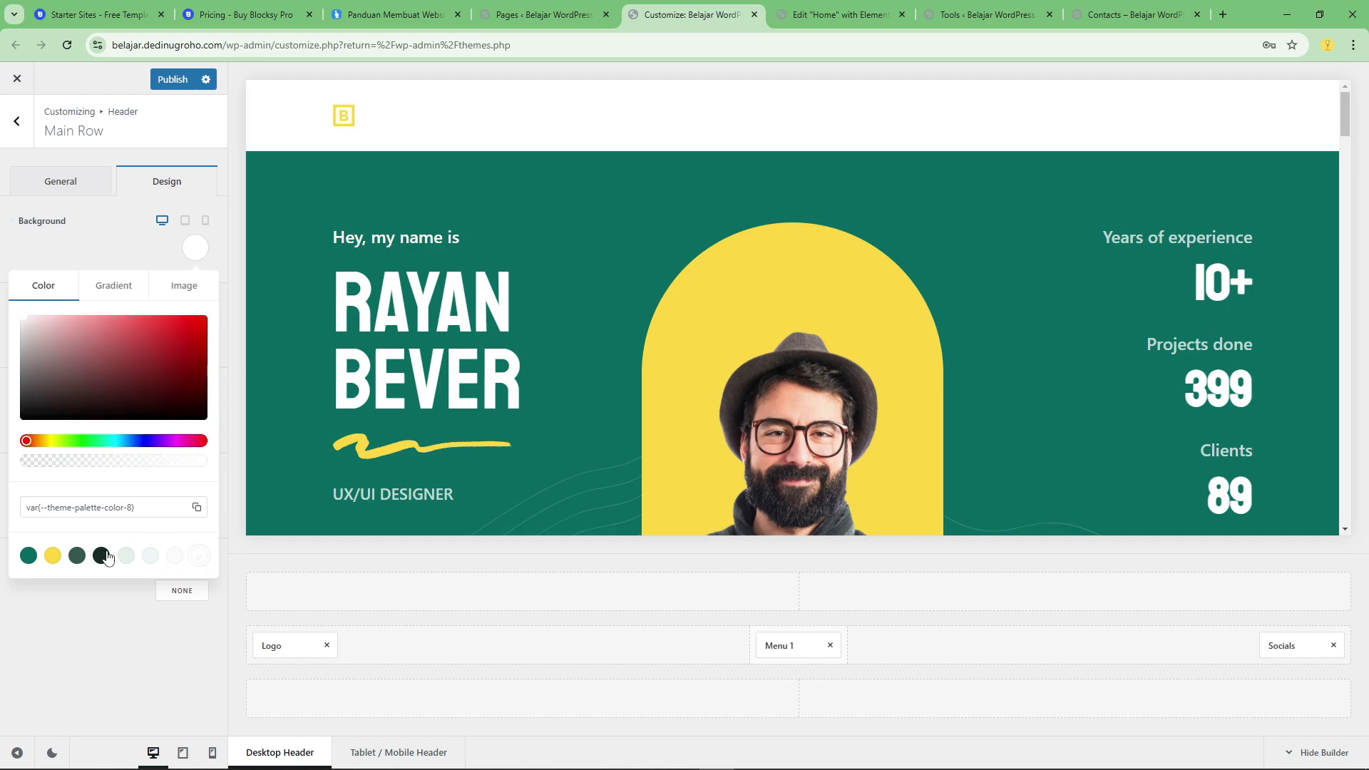
click(76, 562)
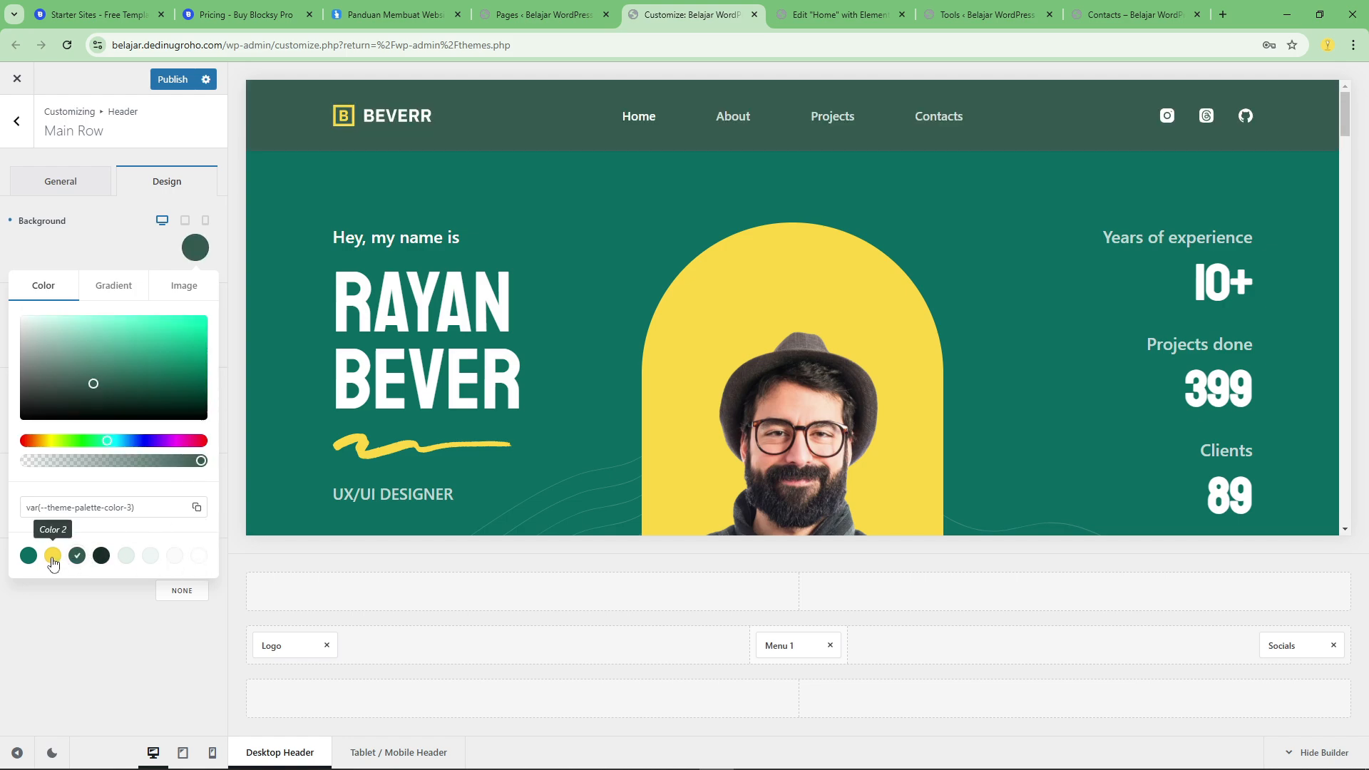
click(53, 558)
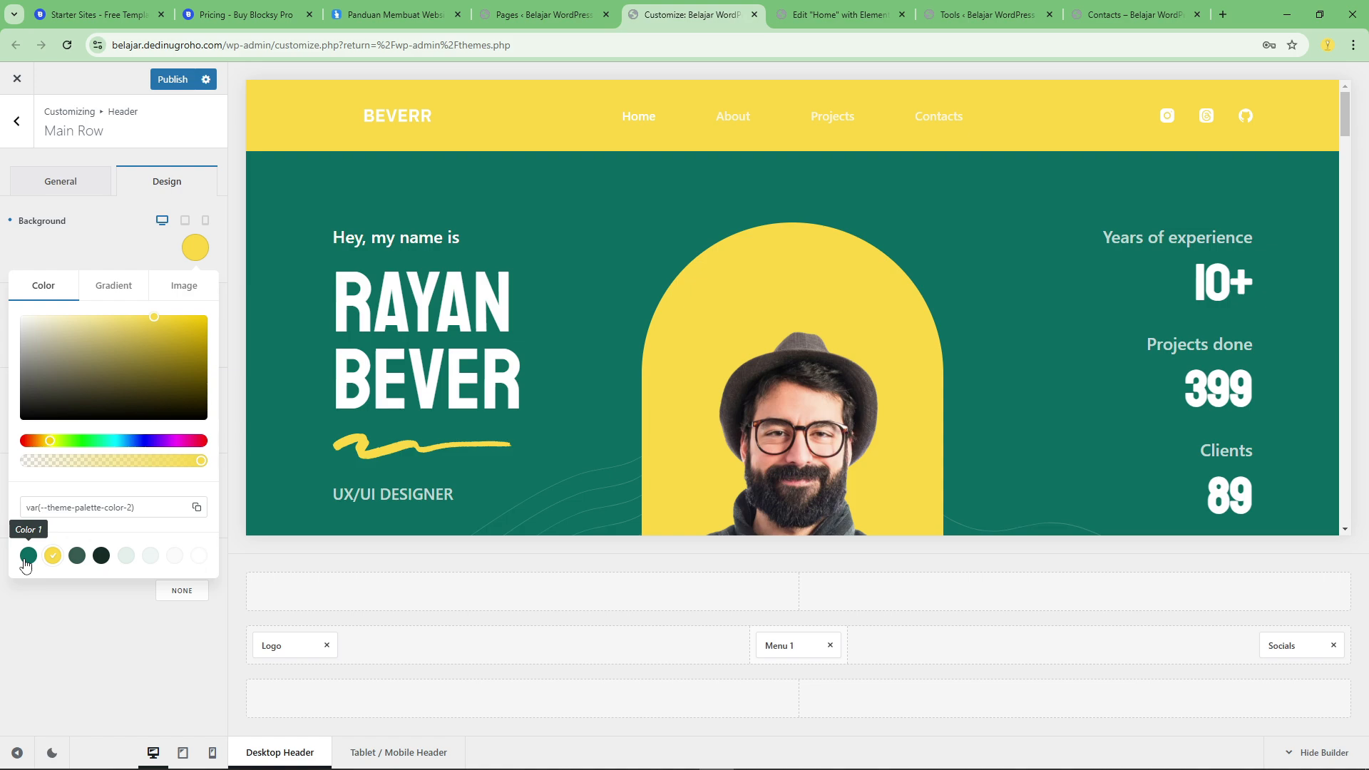
click(28, 556)
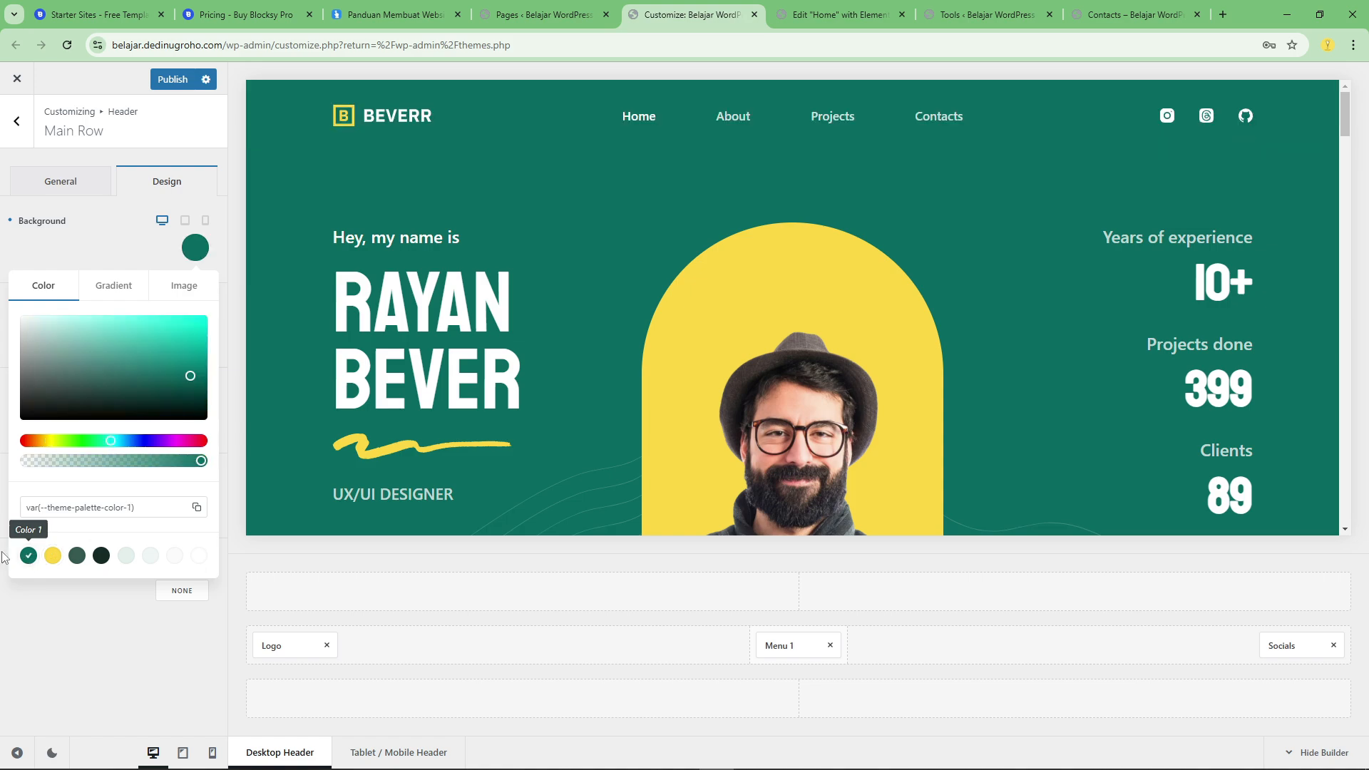
click(157, 84)
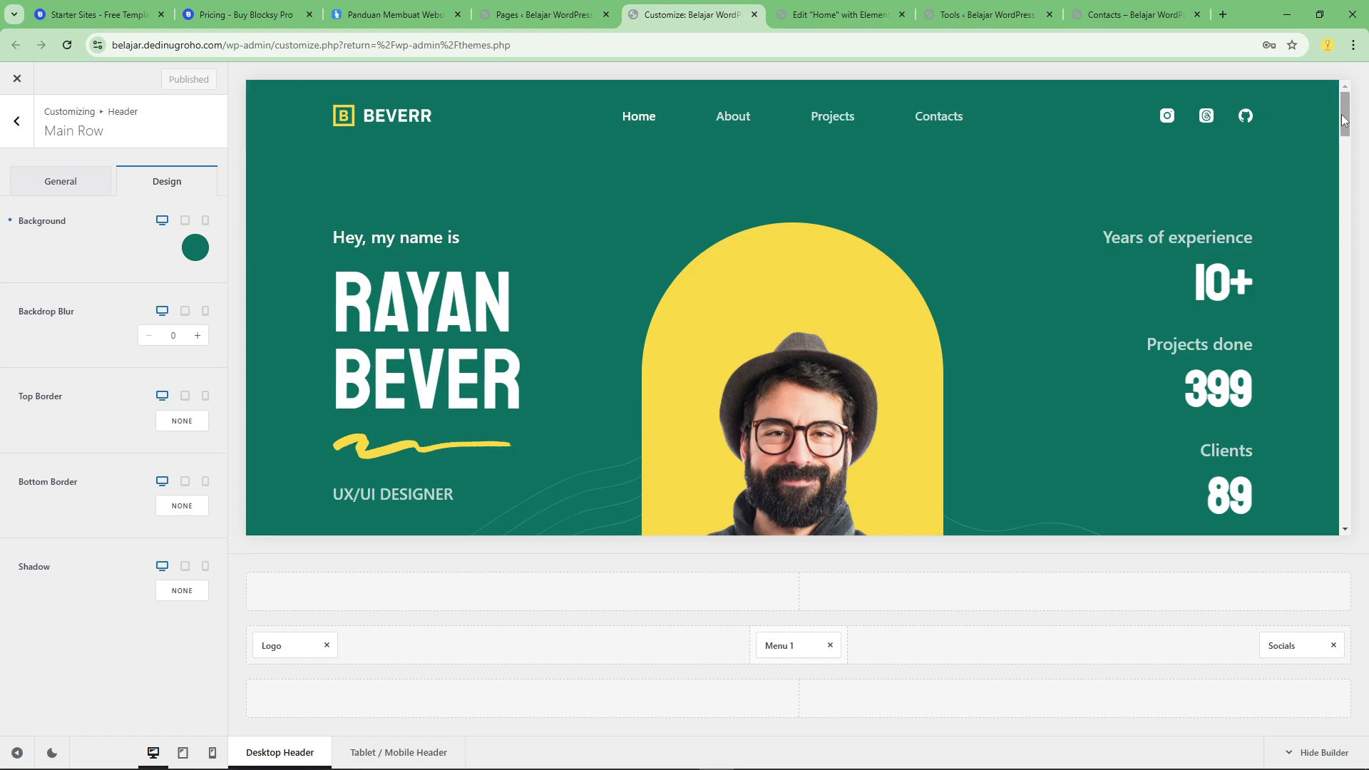
Open the footer's Middle Row and its Widget Area 1 element for editing.
drag(1348, 118, 1347, 503)
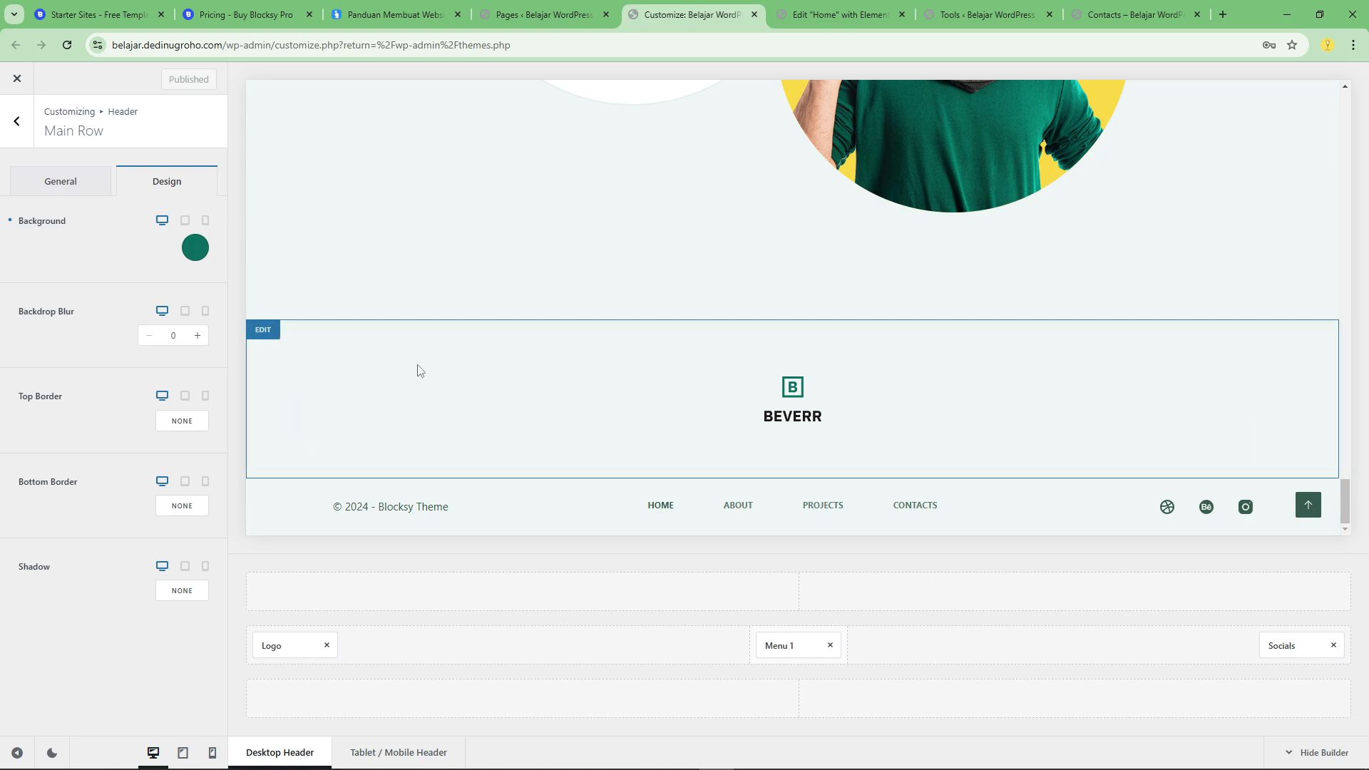
click(262, 334)
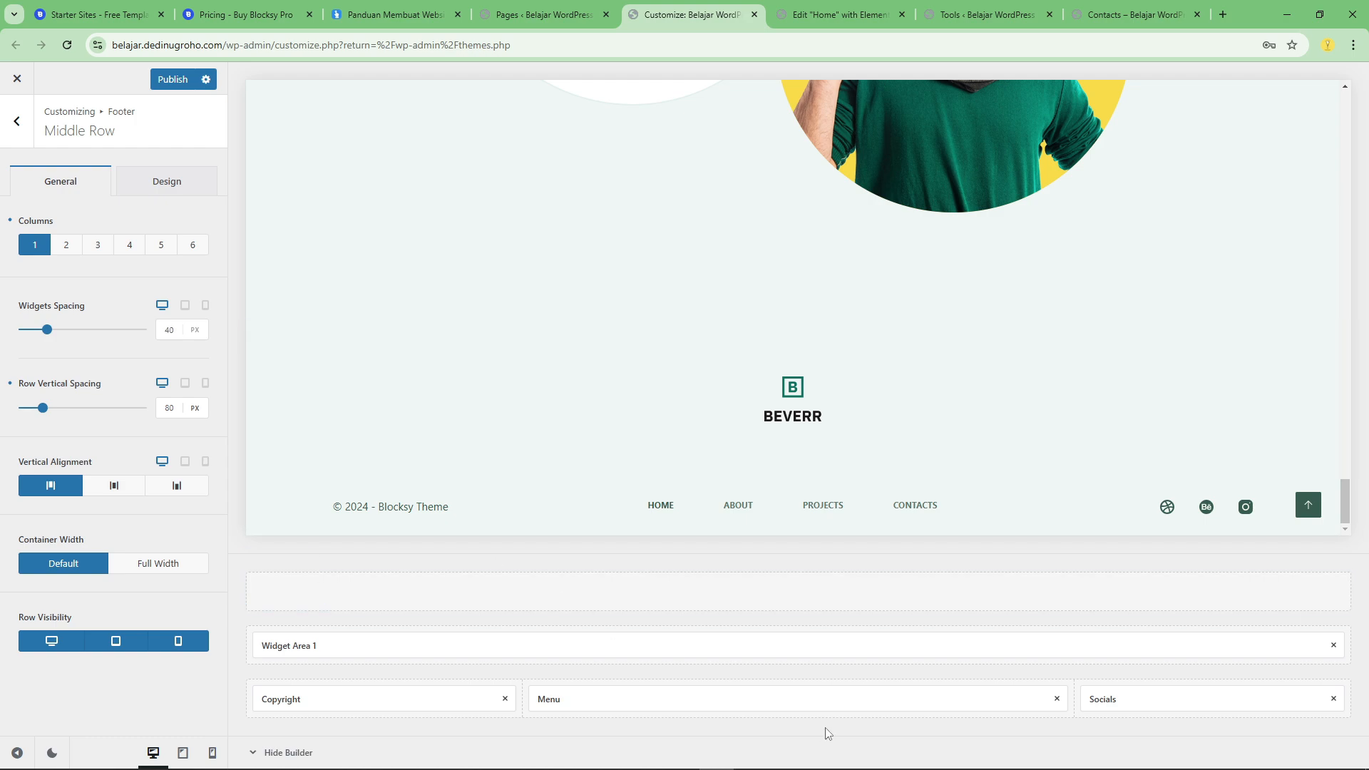
click(360, 638)
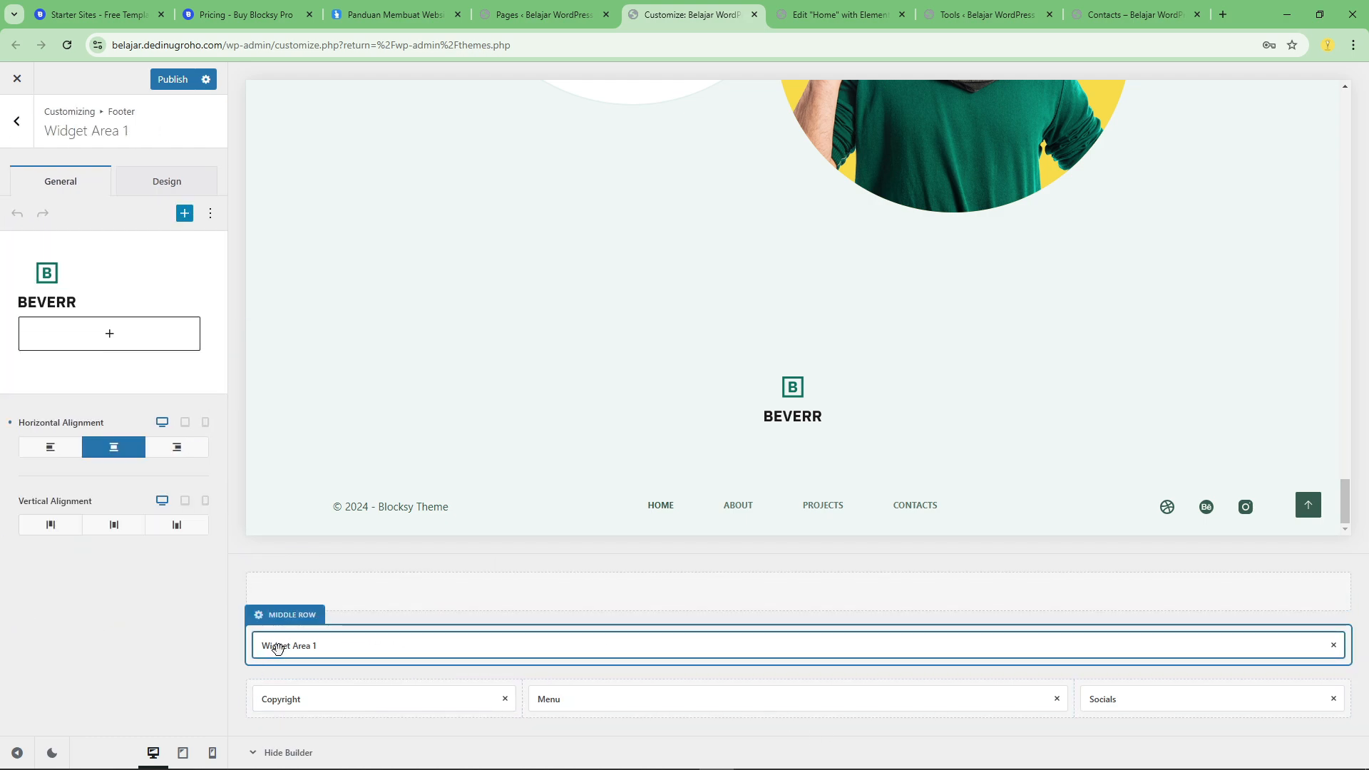
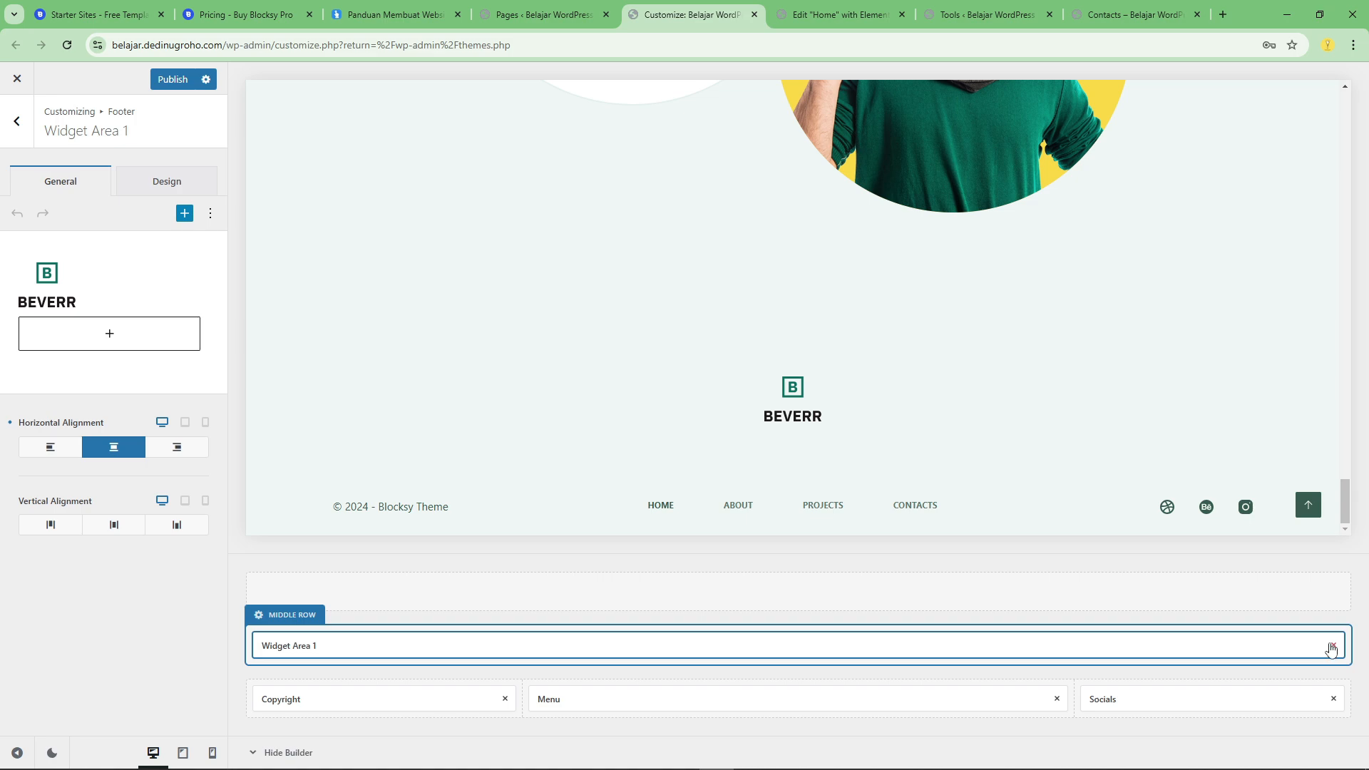
Remove Widget Area 1, Menu and Socials from the footer and move Copyright to the Bottom Row's middle column.
click(1333, 647)
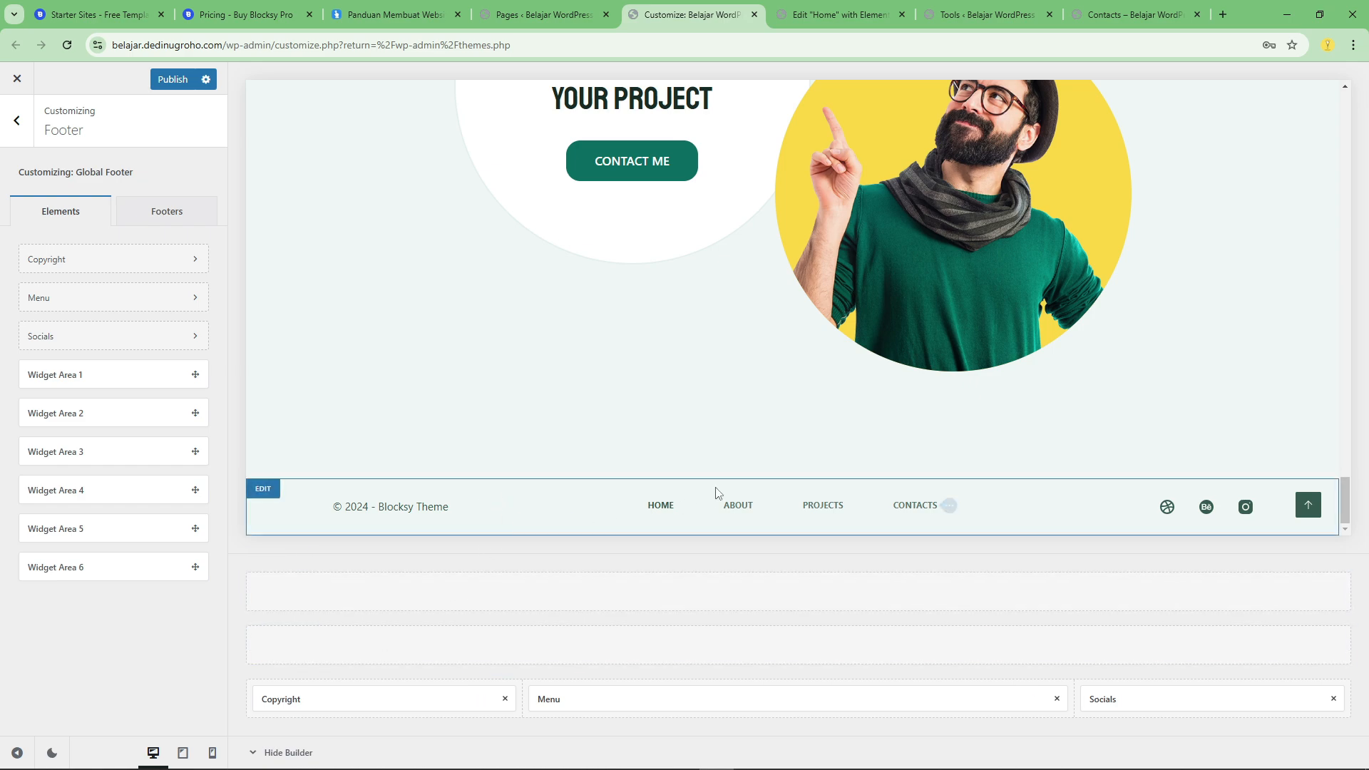
click(1057, 698)
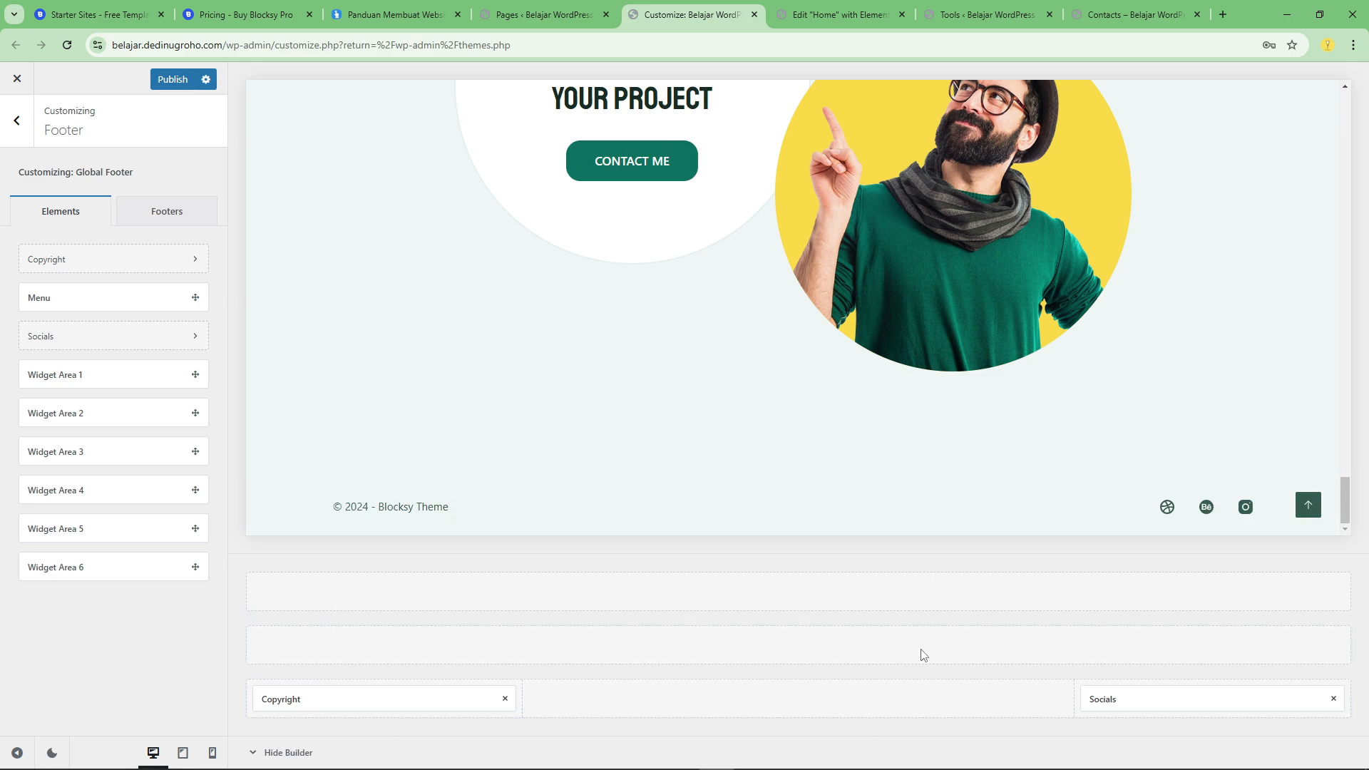
drag(306, 696, 713, 702)
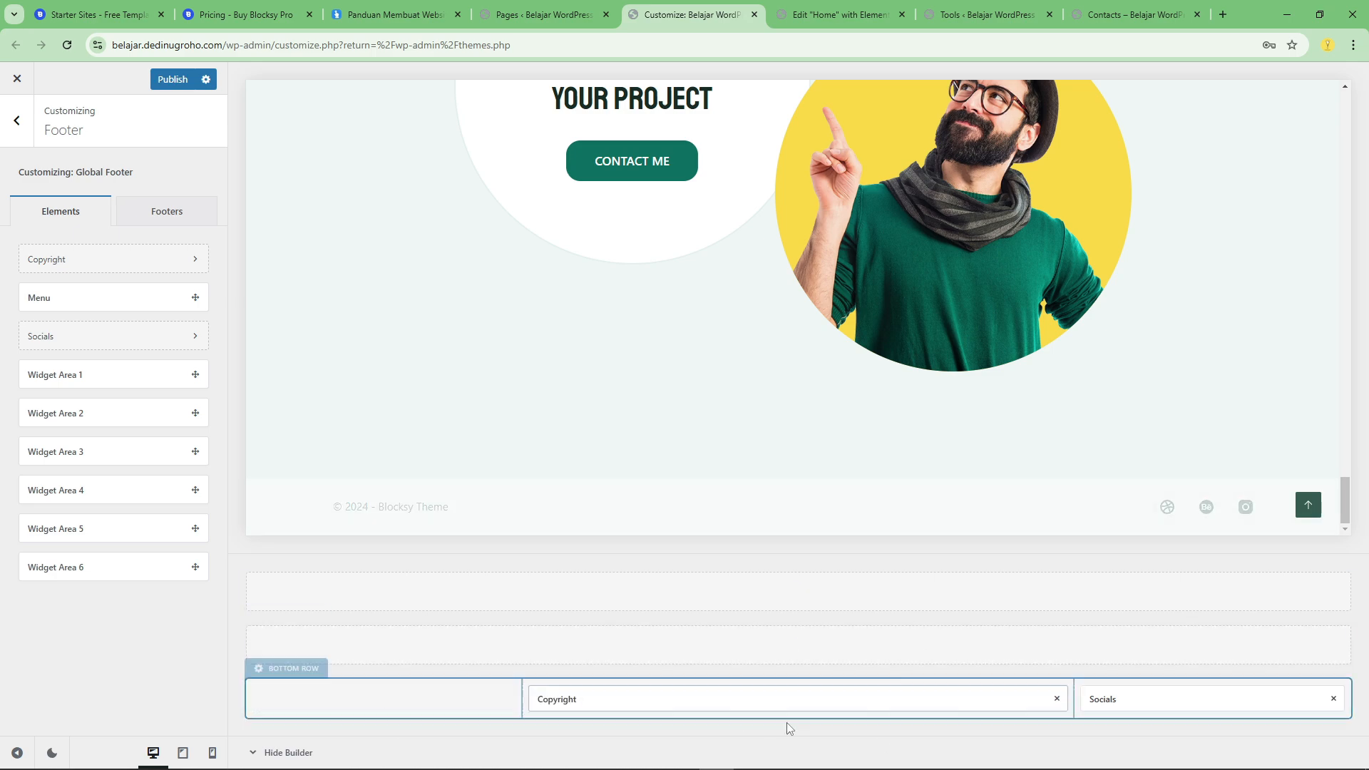
drag(1150, 716, 913, 710)
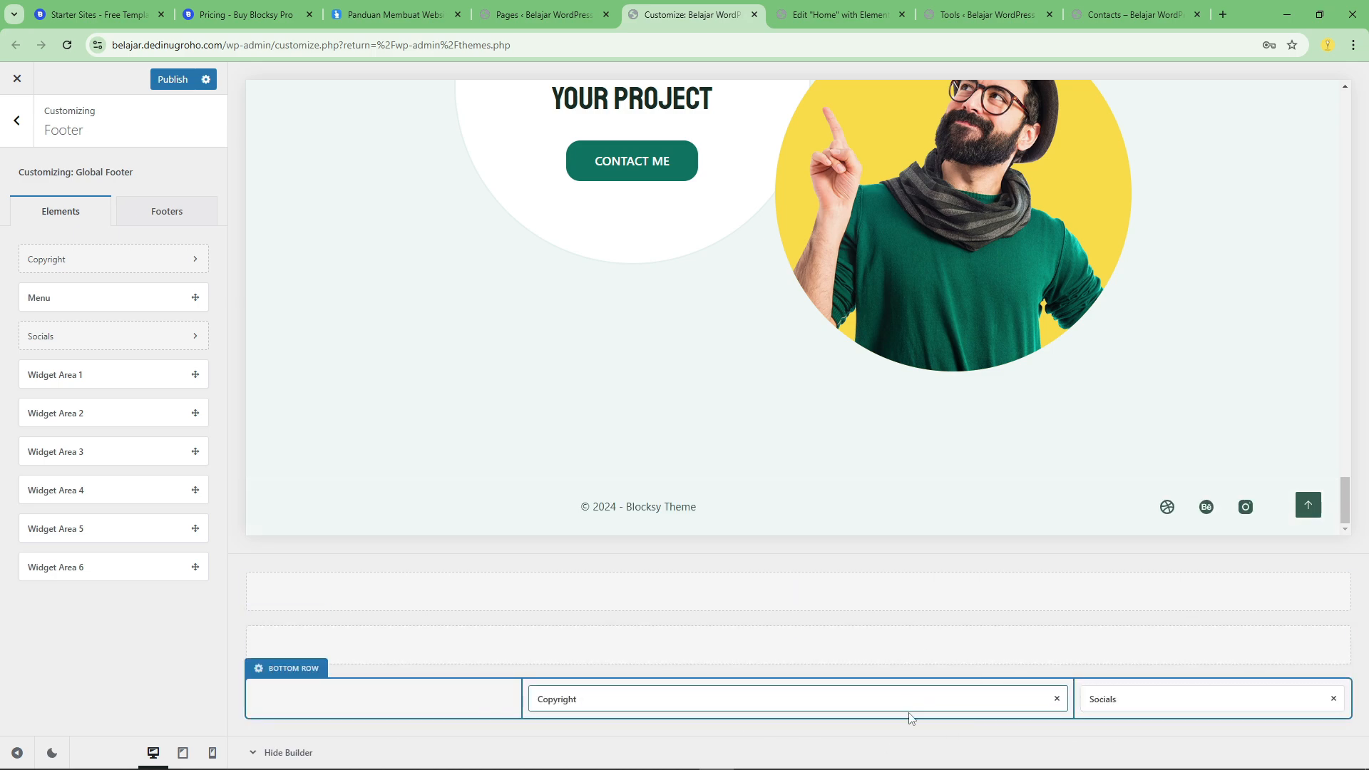
drag(1105, 698, 1139, 699)
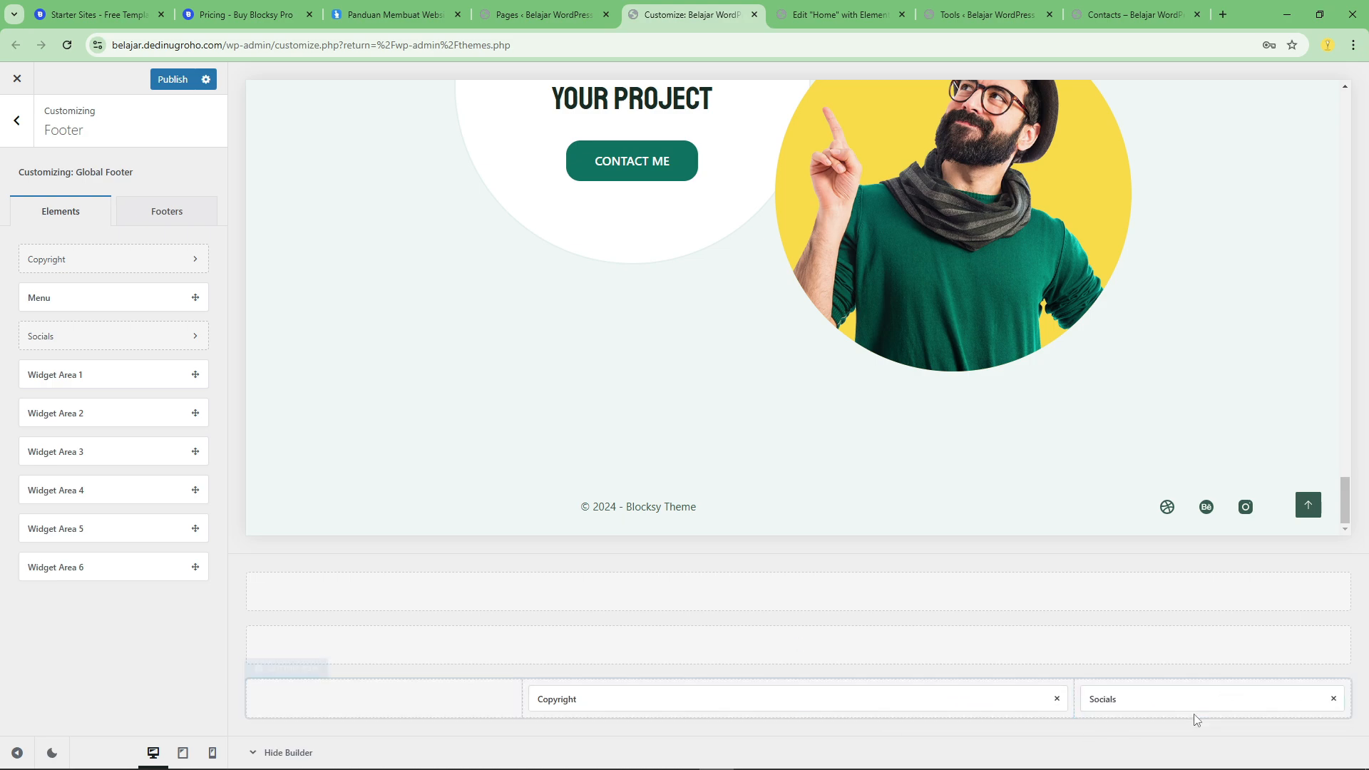
click(1333, 699)
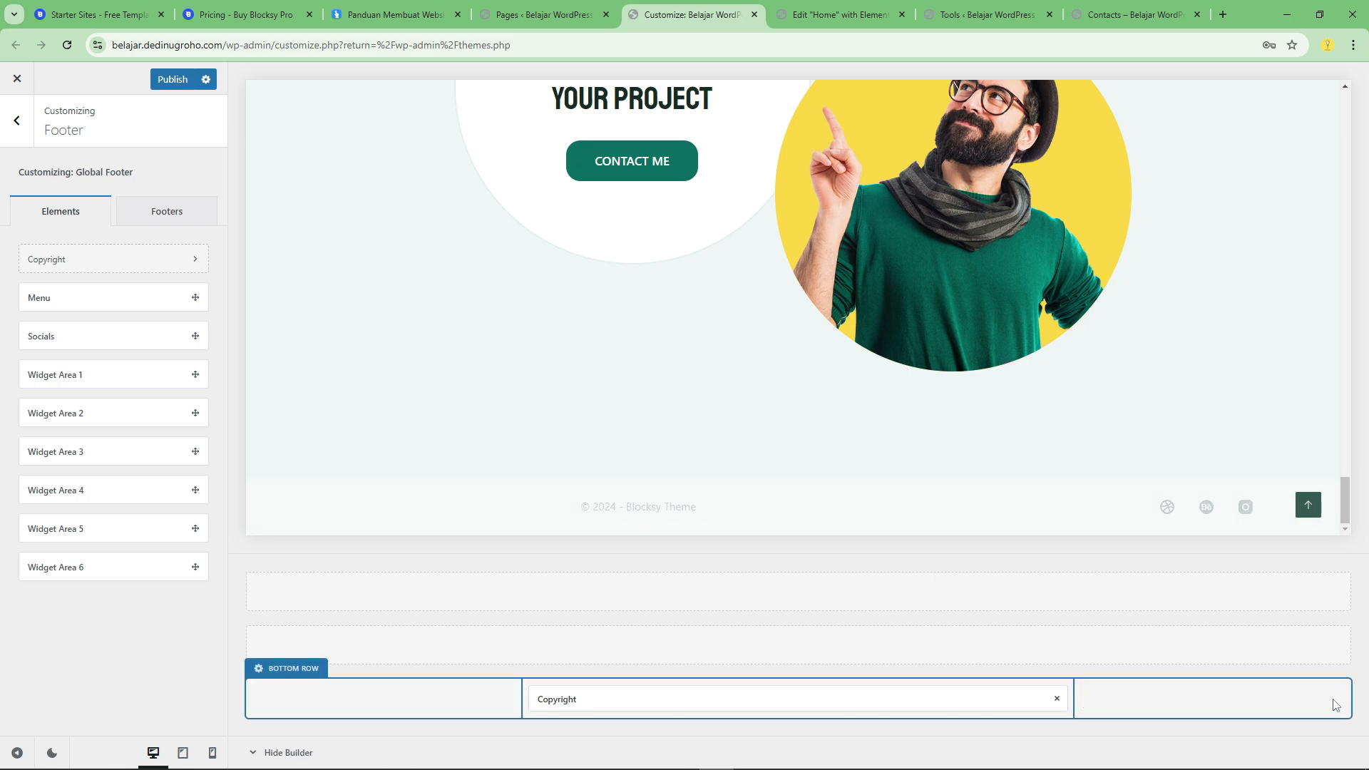
Center the footer's Copyright element horizontally.
click(574, 700)
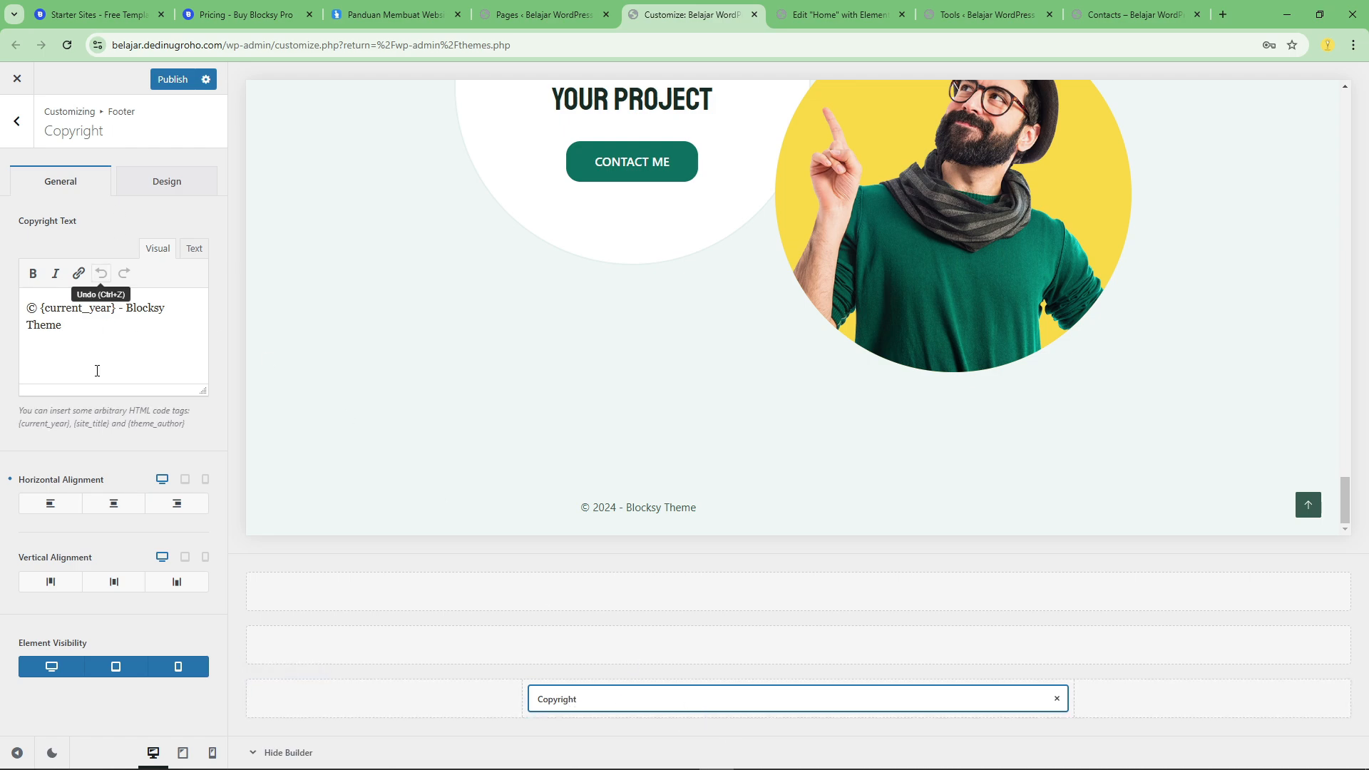
click(105, 507)
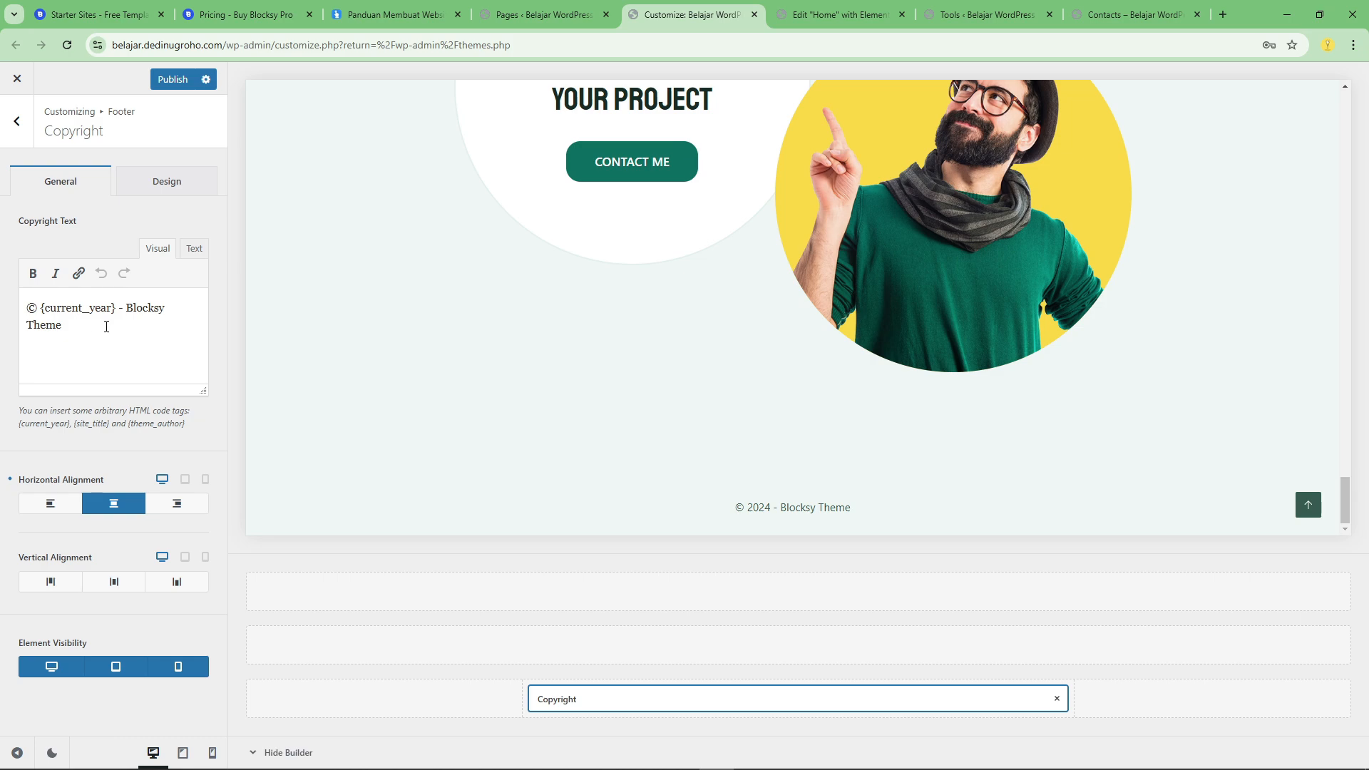
Replace "Blocksy Theme" in the copyright text with the "Built with ❤ by" author credit copied from the dedinugroho.com footer.
drag(106, 327, 124, 315)
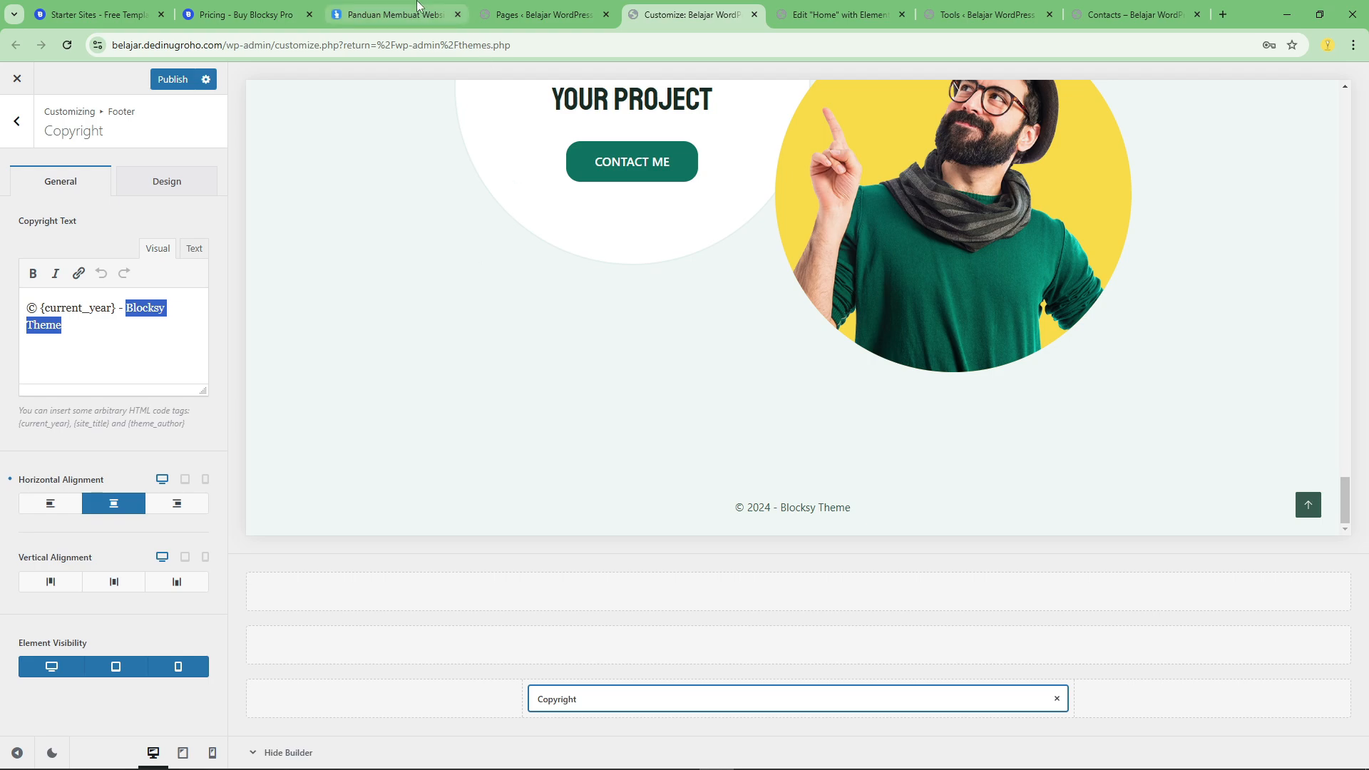
click(396, 14)
scroll(713, 370, down, 10)
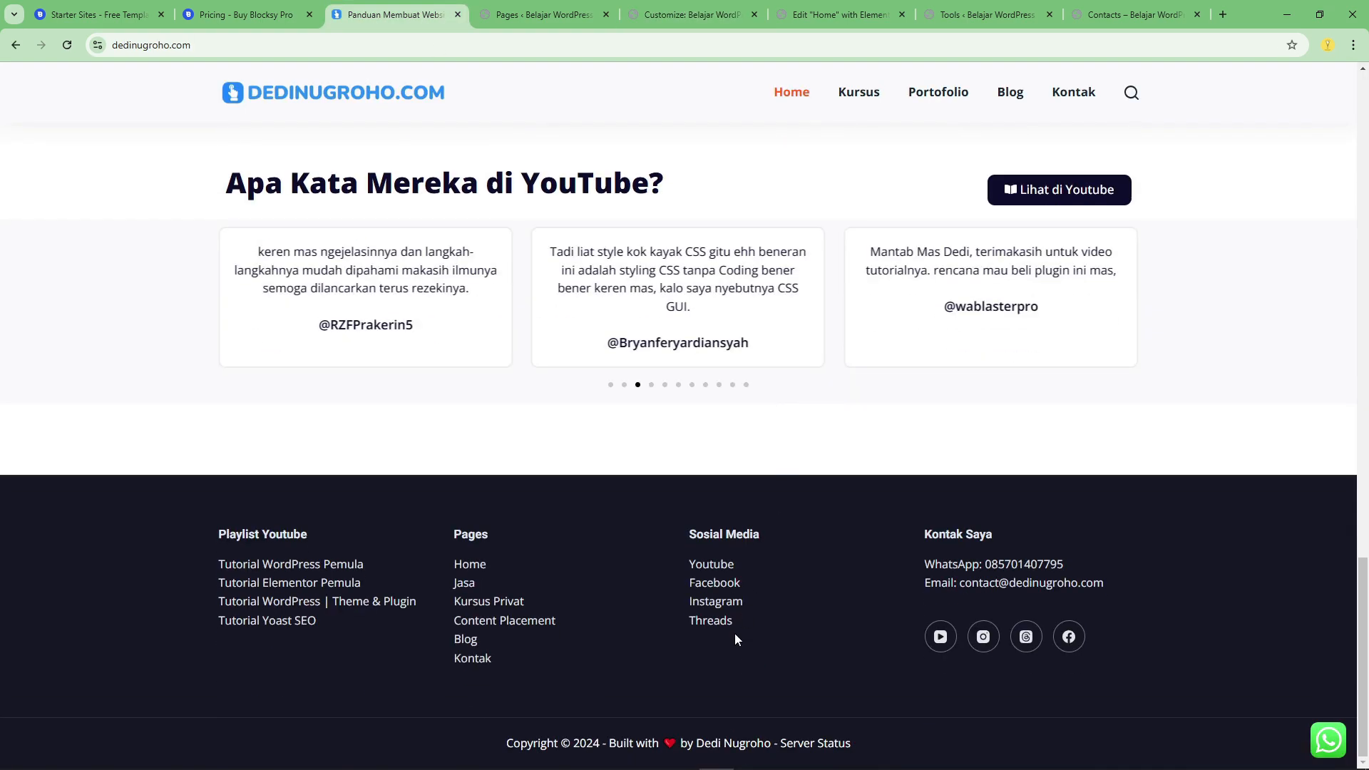
drag(611, 744, 658, 743)
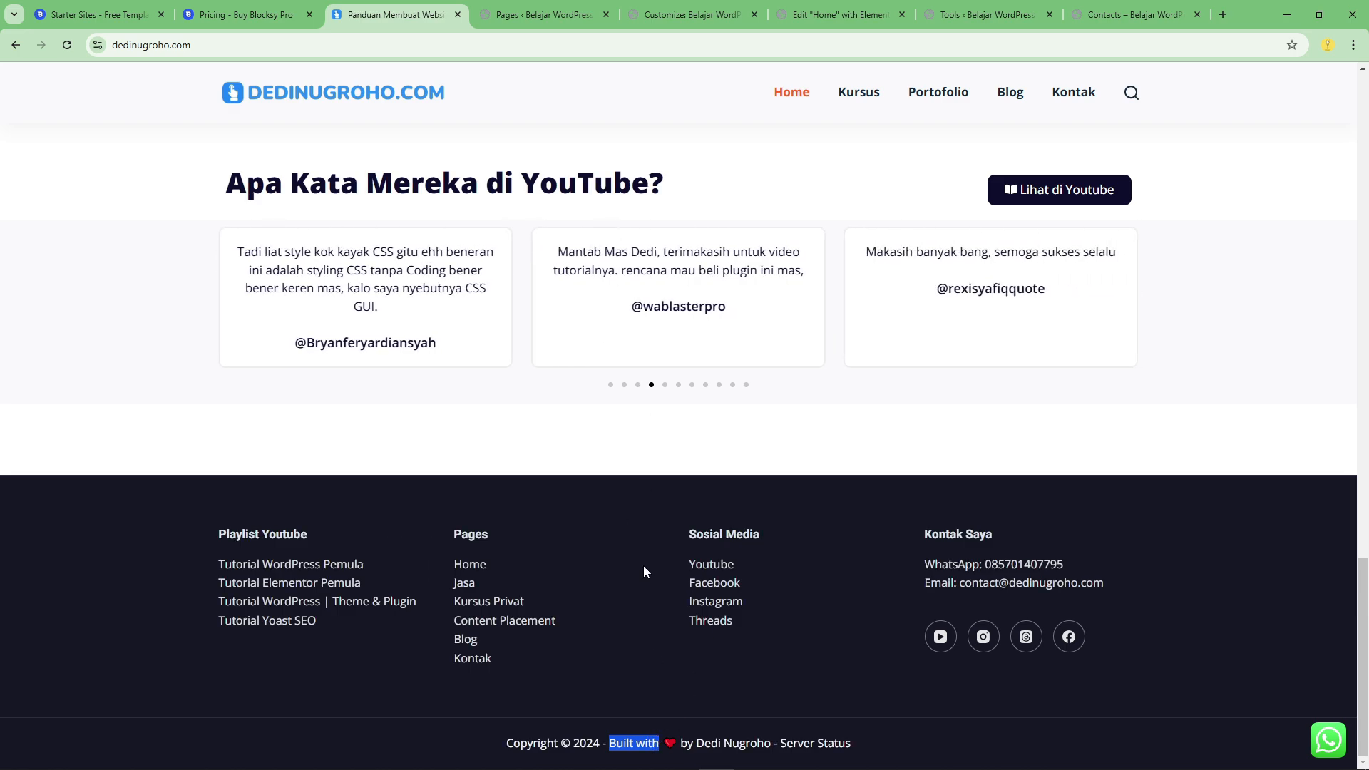
drag(610, 744, 771, 743)
key(ctrl+c)
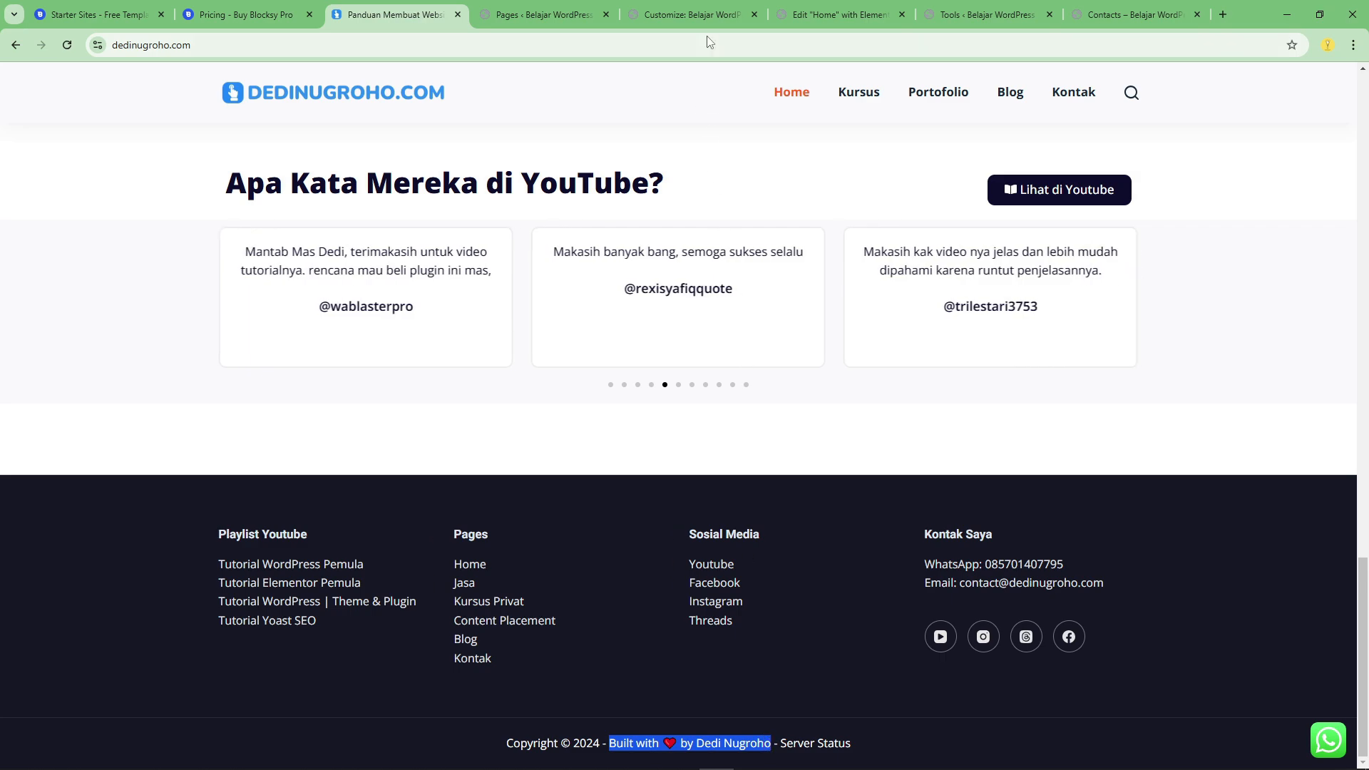
click(690, 15)
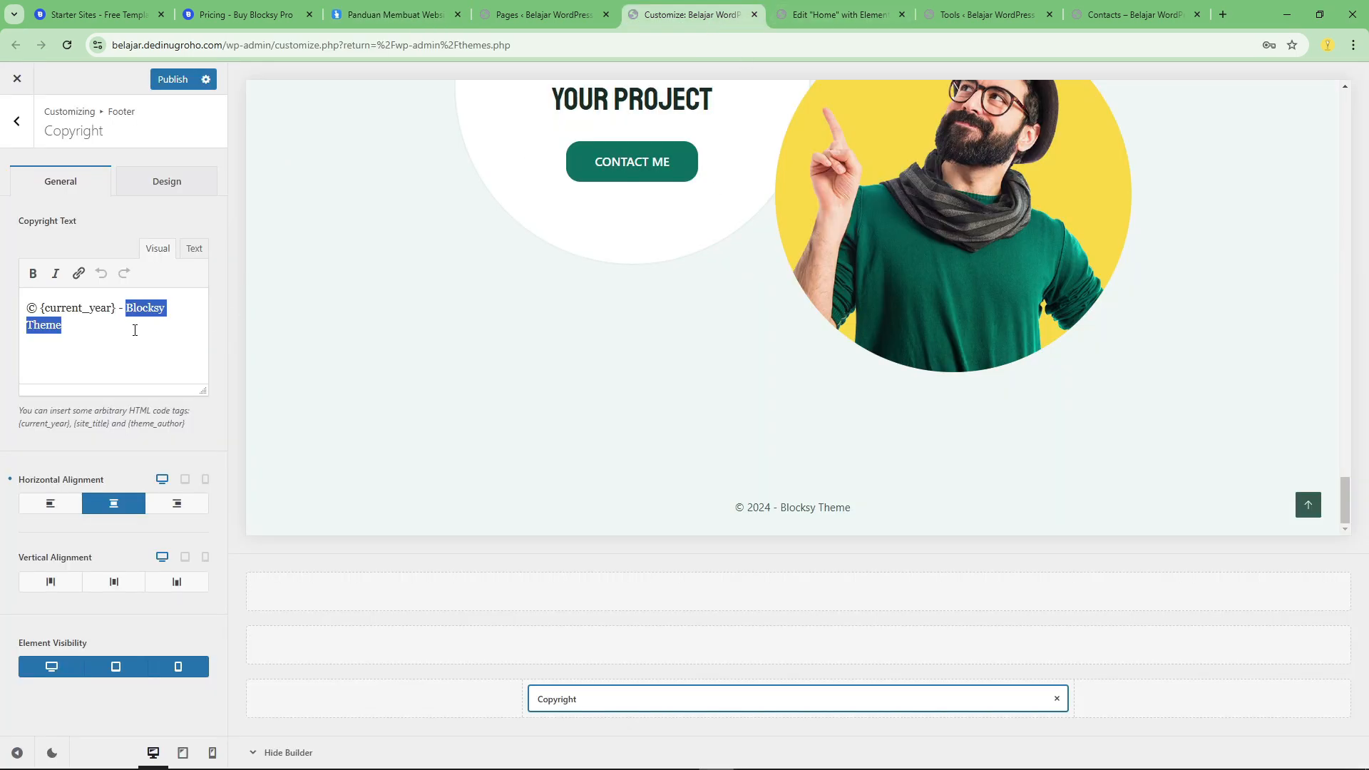
drag(135, 330, 124, 314)
key(BackSpace)
key(ctrl+v)
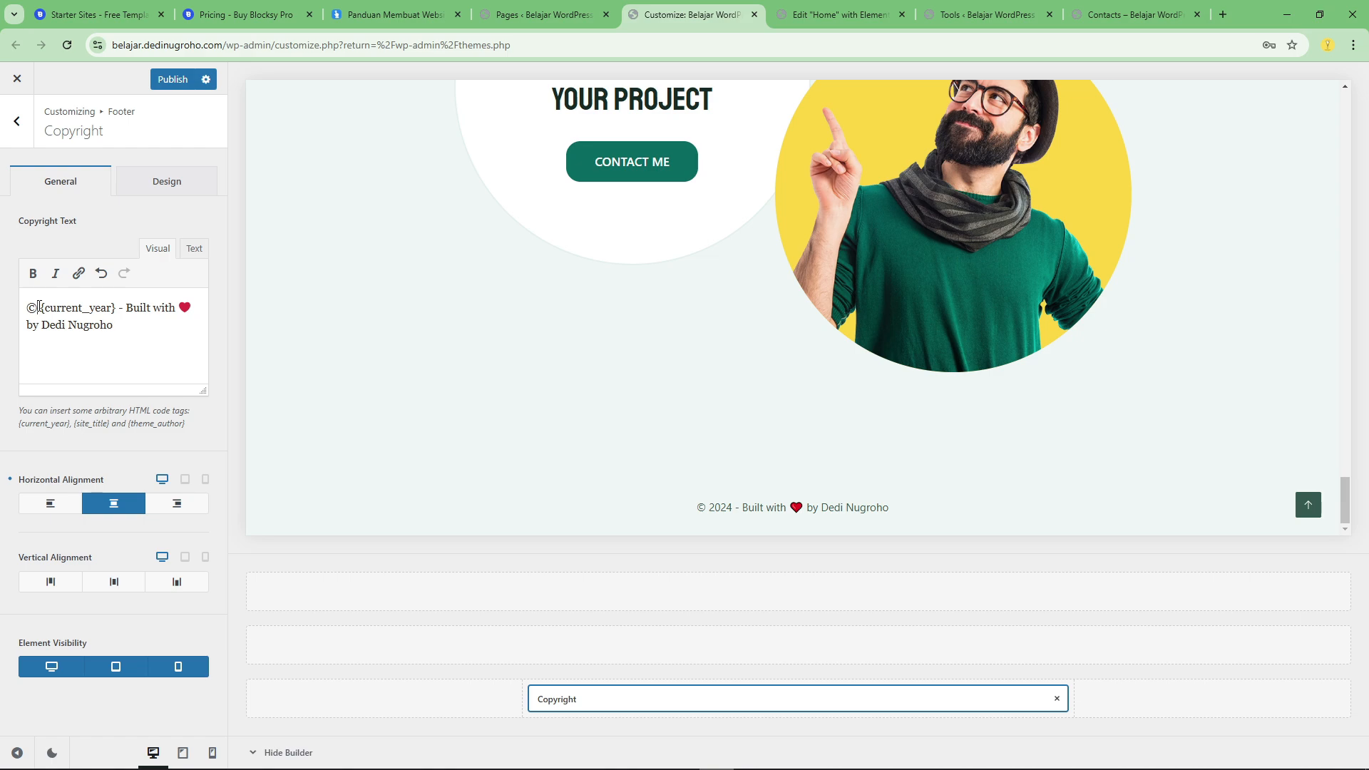
Insert "2021 -" before {current_year} in the copyright text and publish the change.
text(2021)
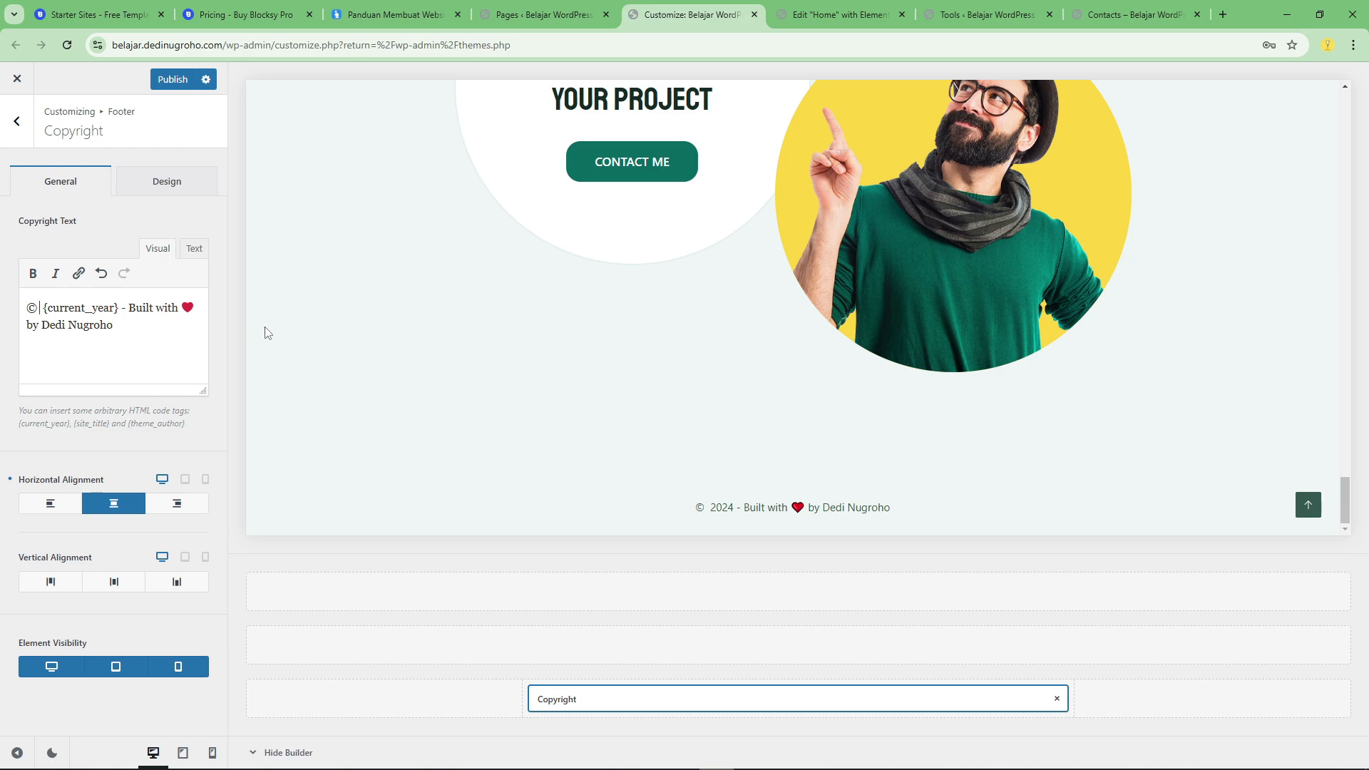
text( -)
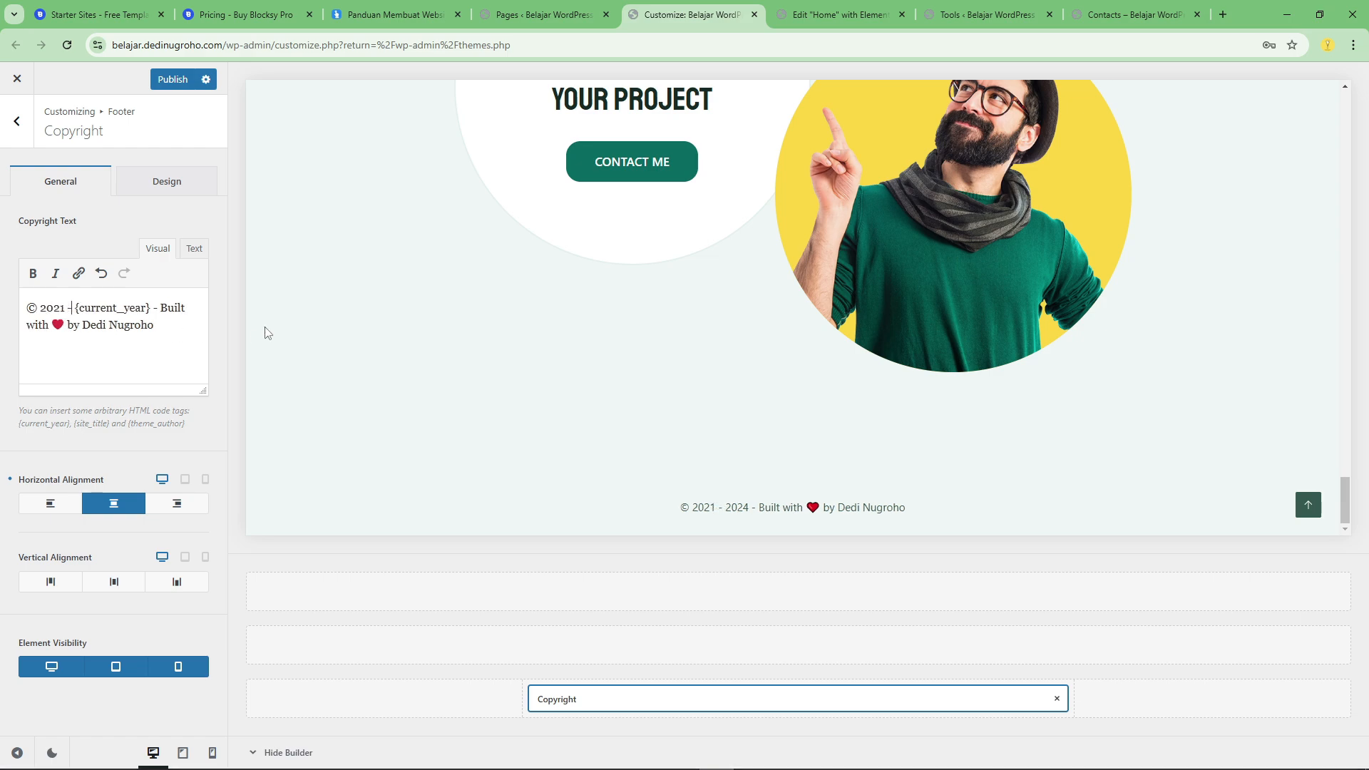
double_click(120, 308)
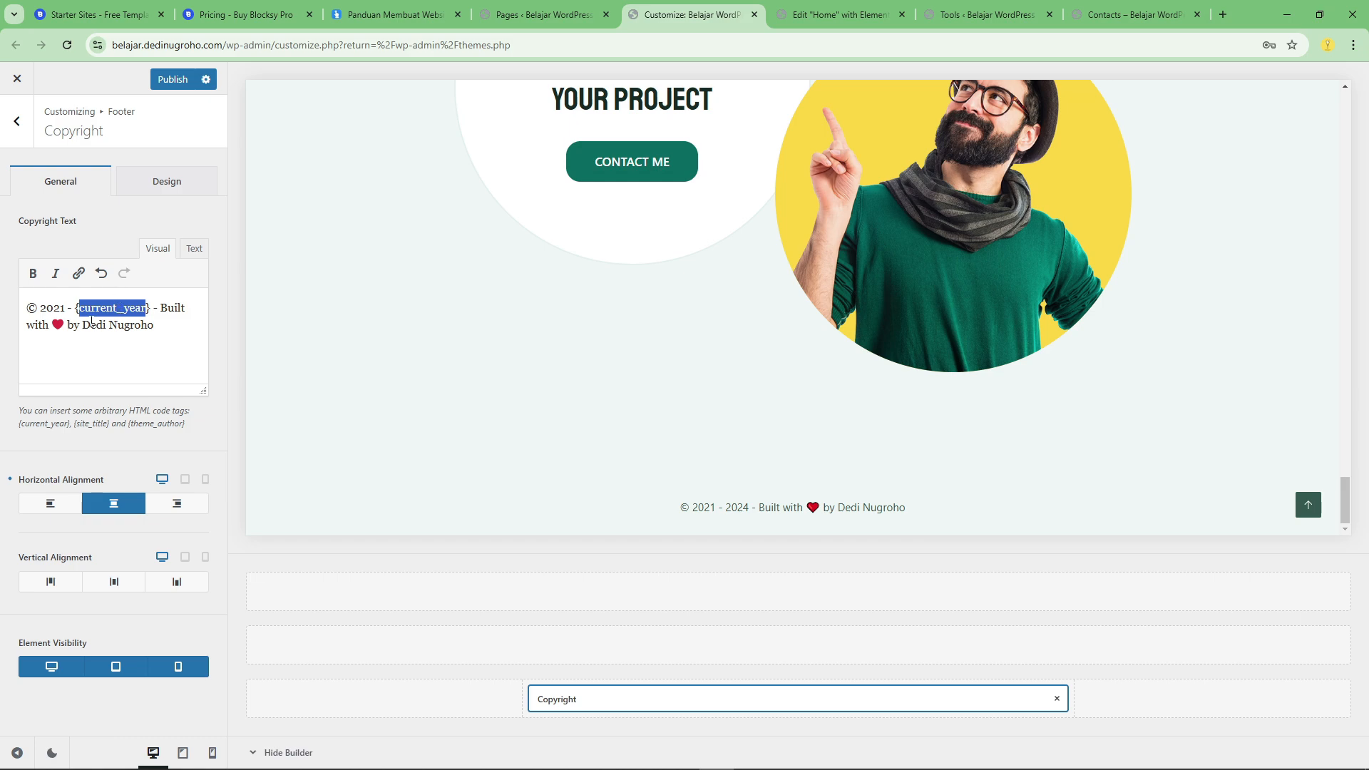
click(120, 308)
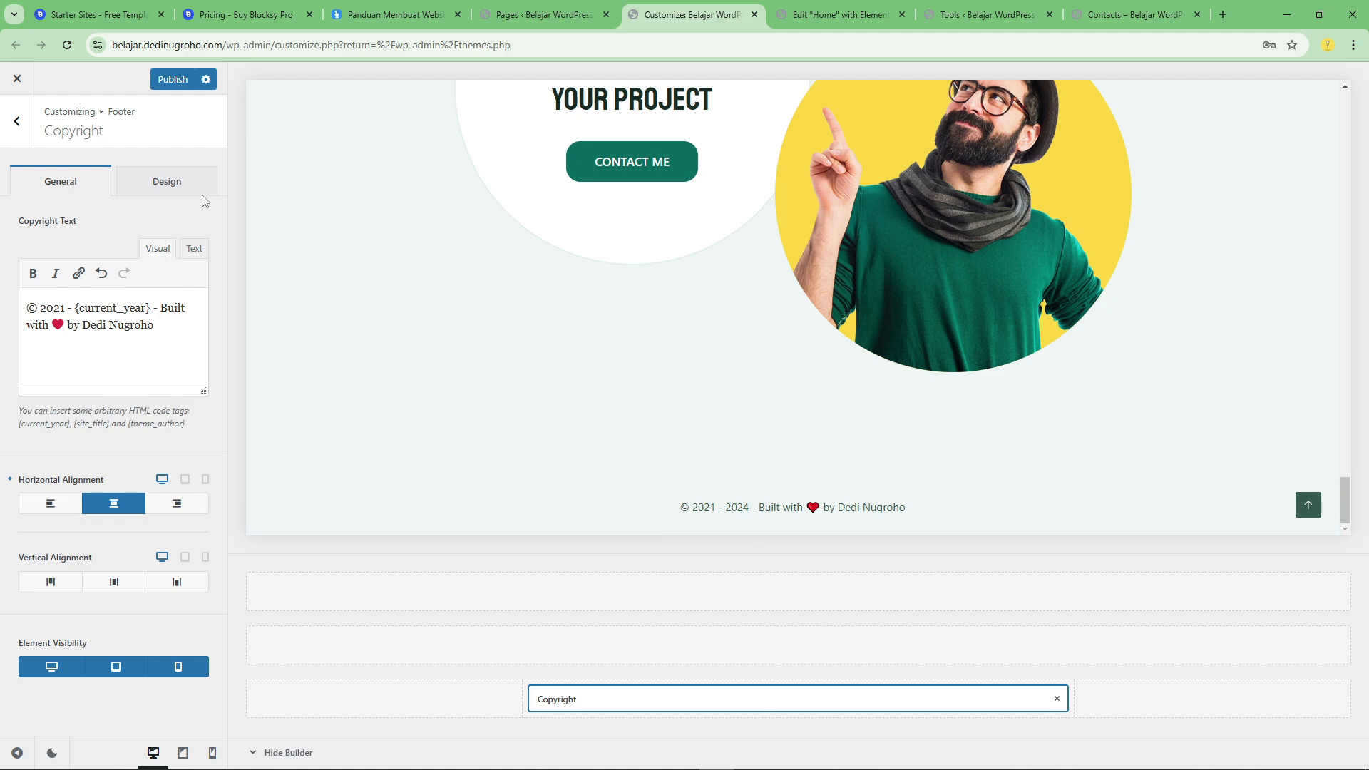
click(174, 81)
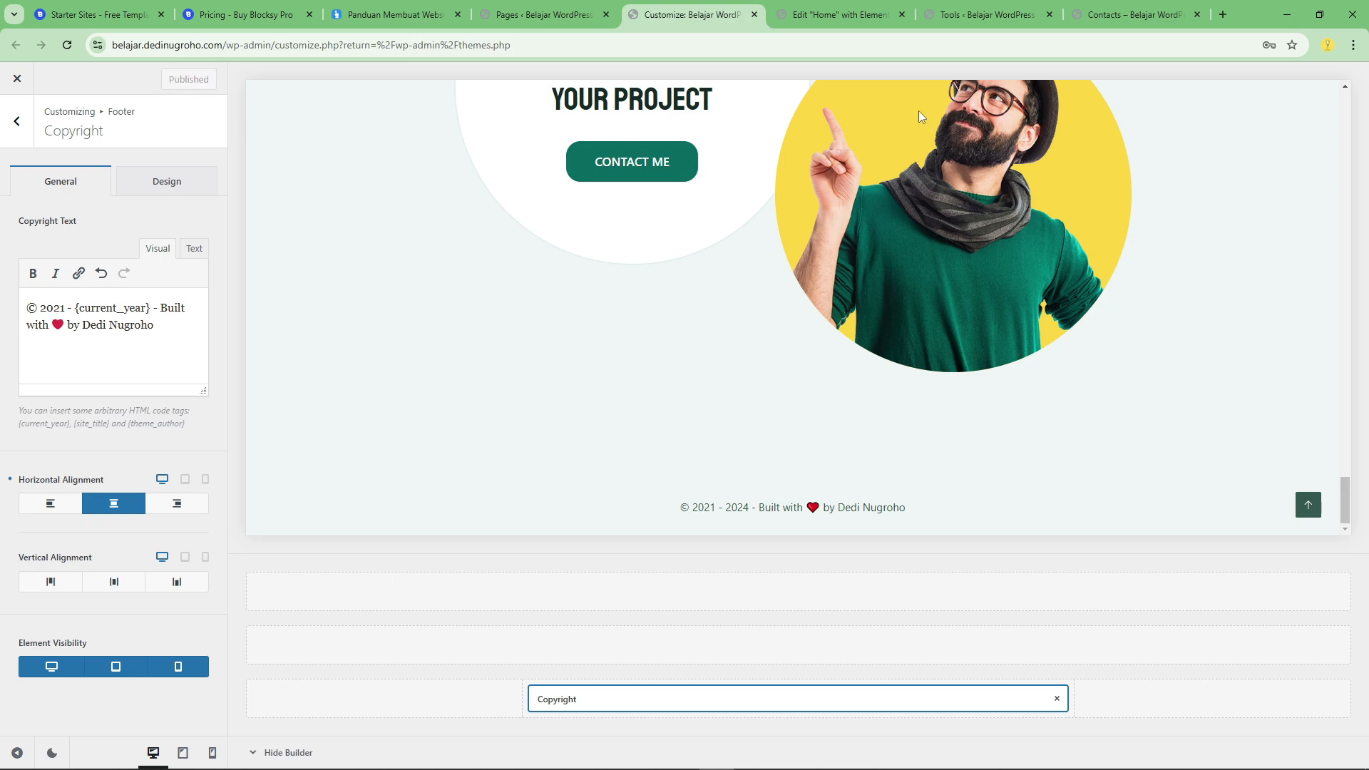
Reload the live Contacts page and examine the copyright line in its footer.
click(1138, 15)
click(67, 45)
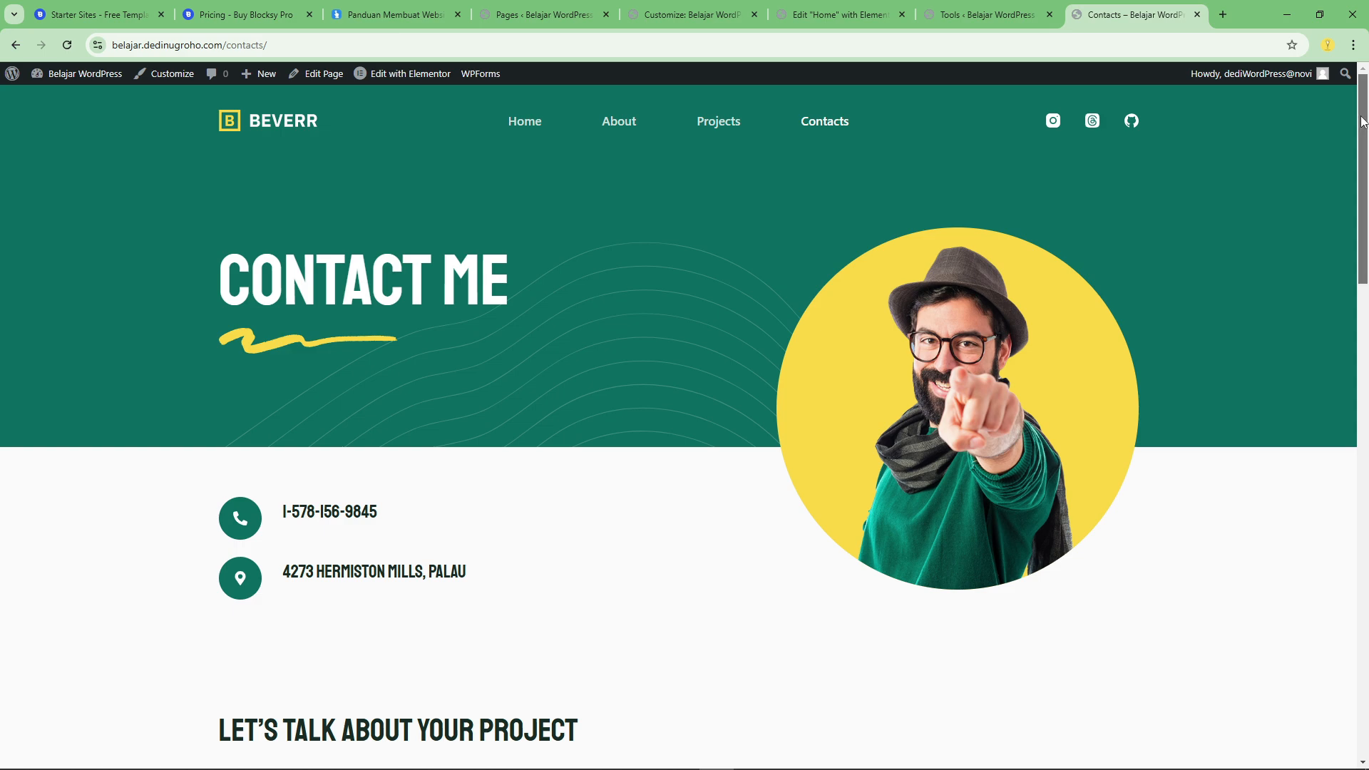
drag(1362, 169, 1362, 645)
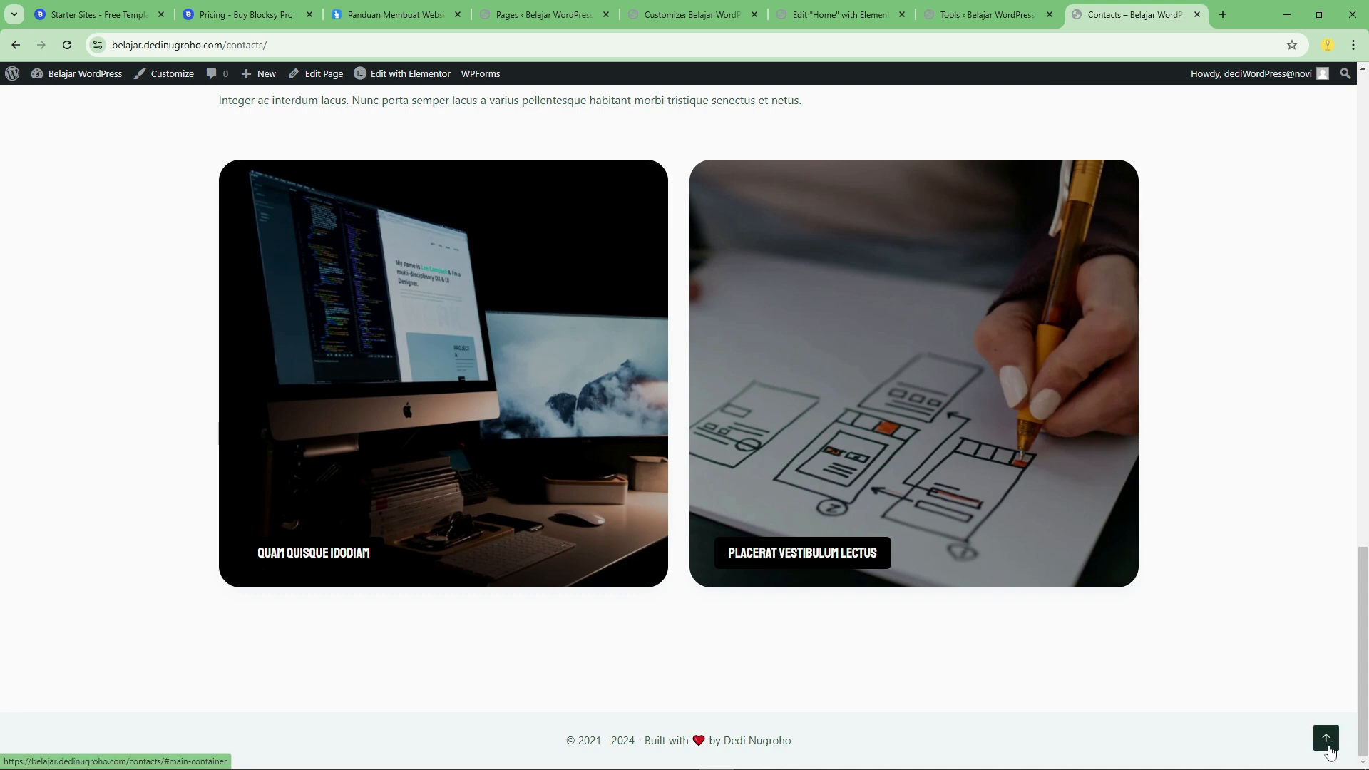
drag(644, 741, 786, 743)
click(808, 745)
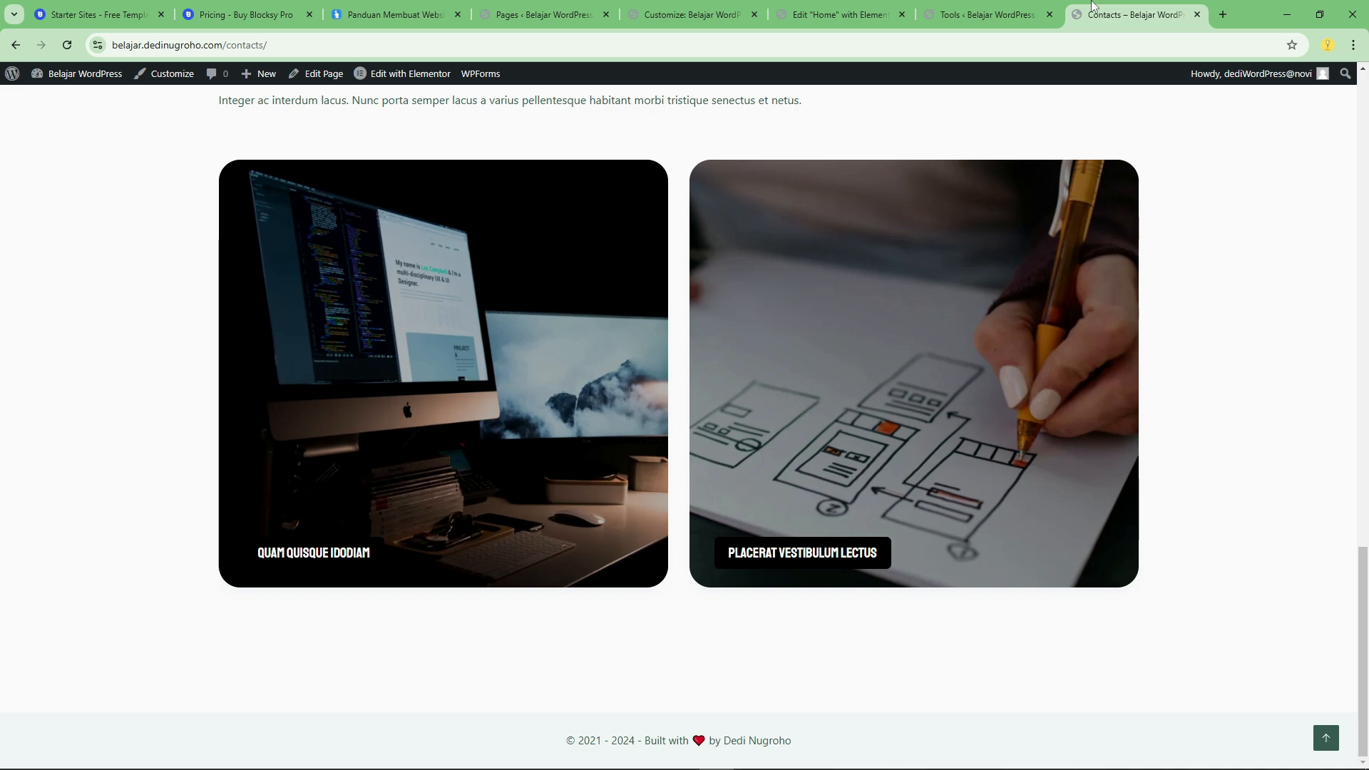
Copy the address of the dedinugroho.com homepage.
click(395, 14)
click(200, 49)
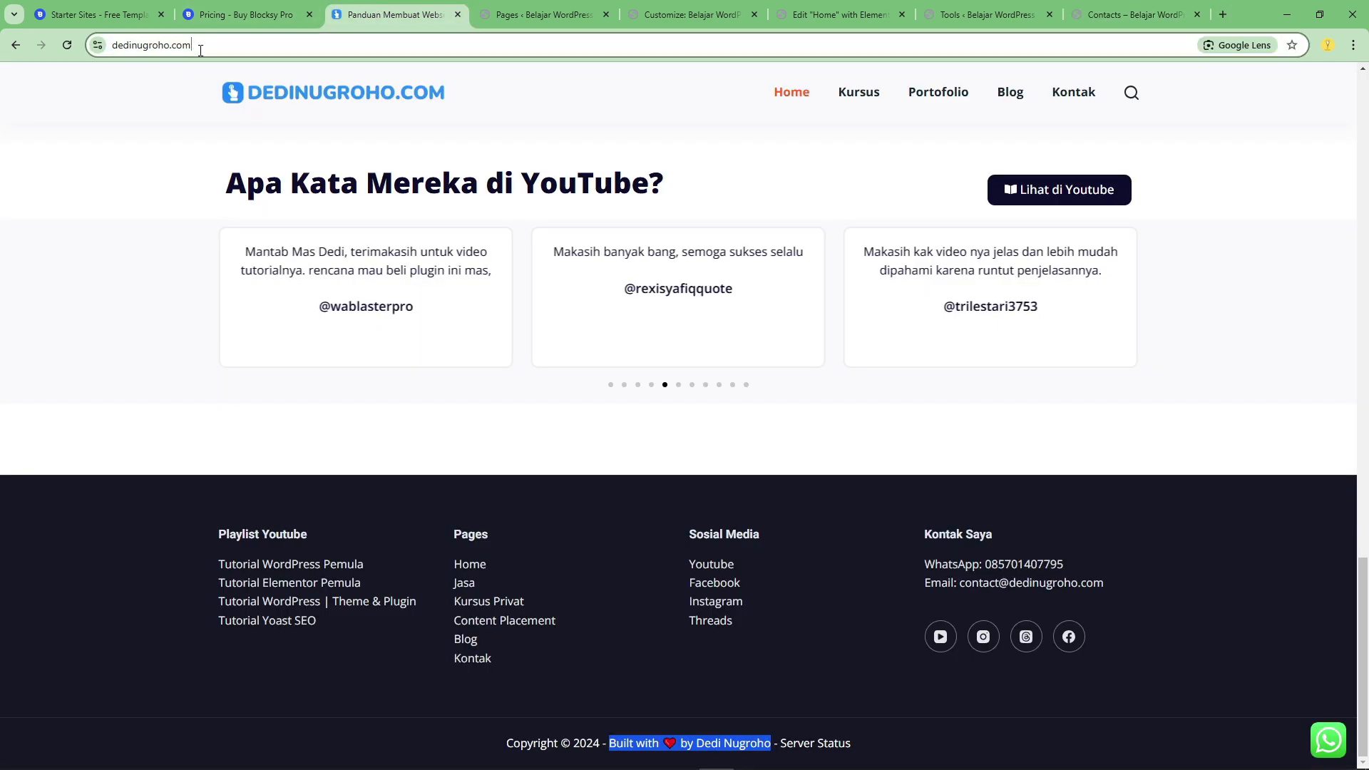
right_click(162, 49)
click(225, 183)
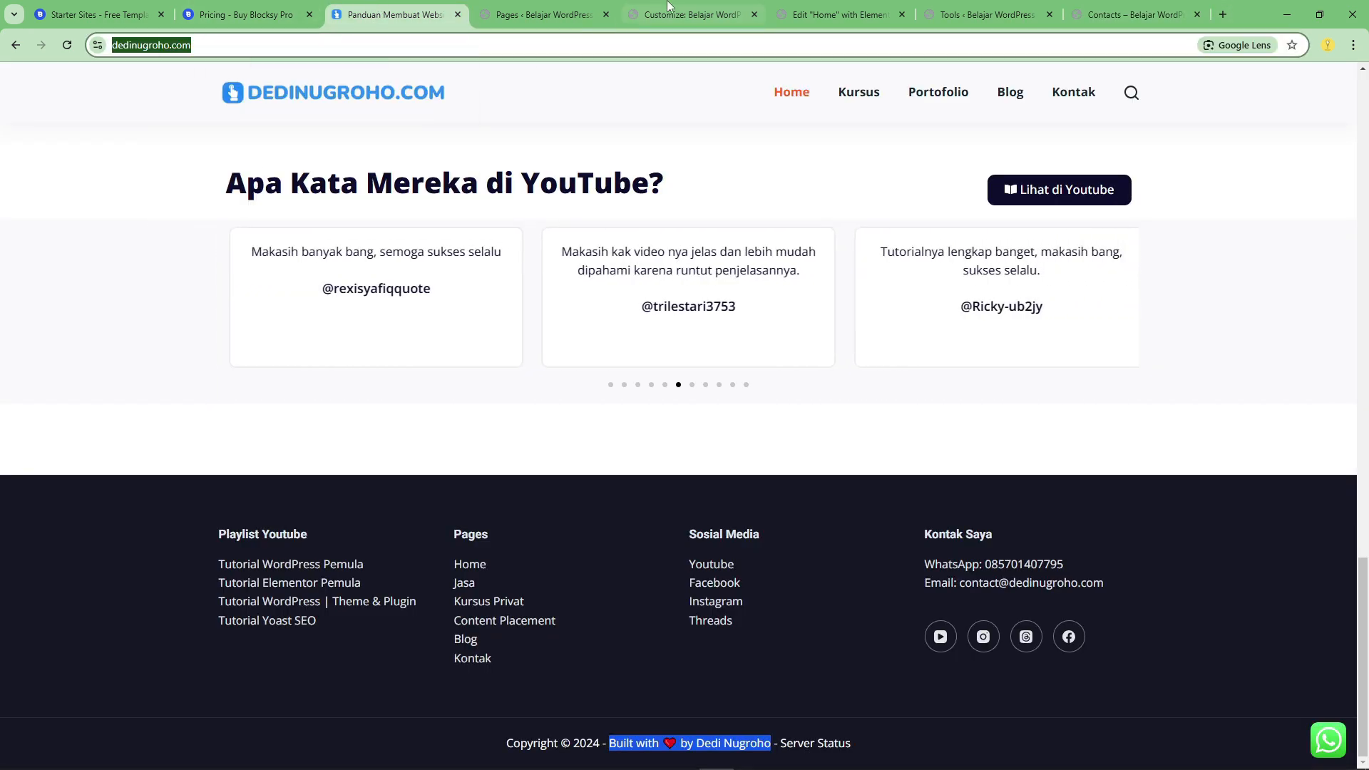
click(668, 10)
drag(161, 328, 82, 326)
right_click(105, 321)
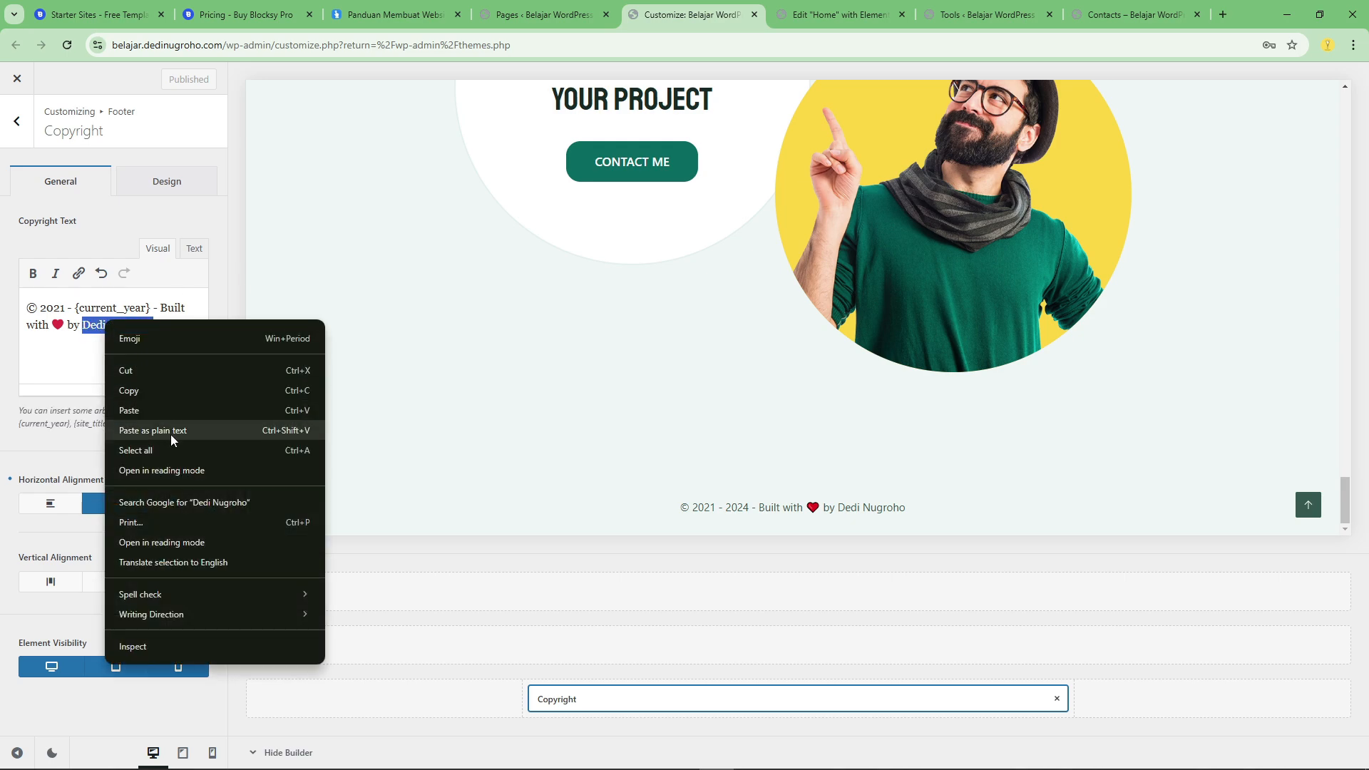
click(79, 277)
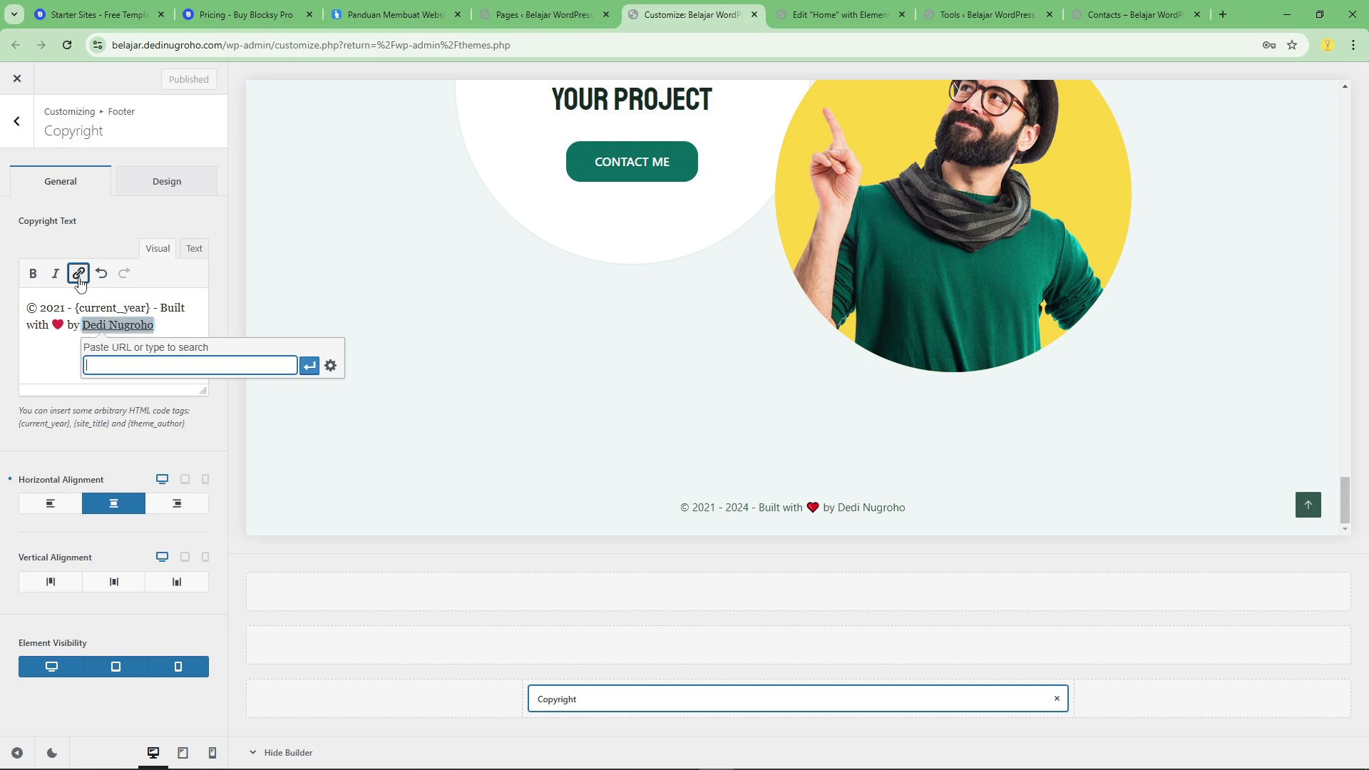
key(ctrl+v)
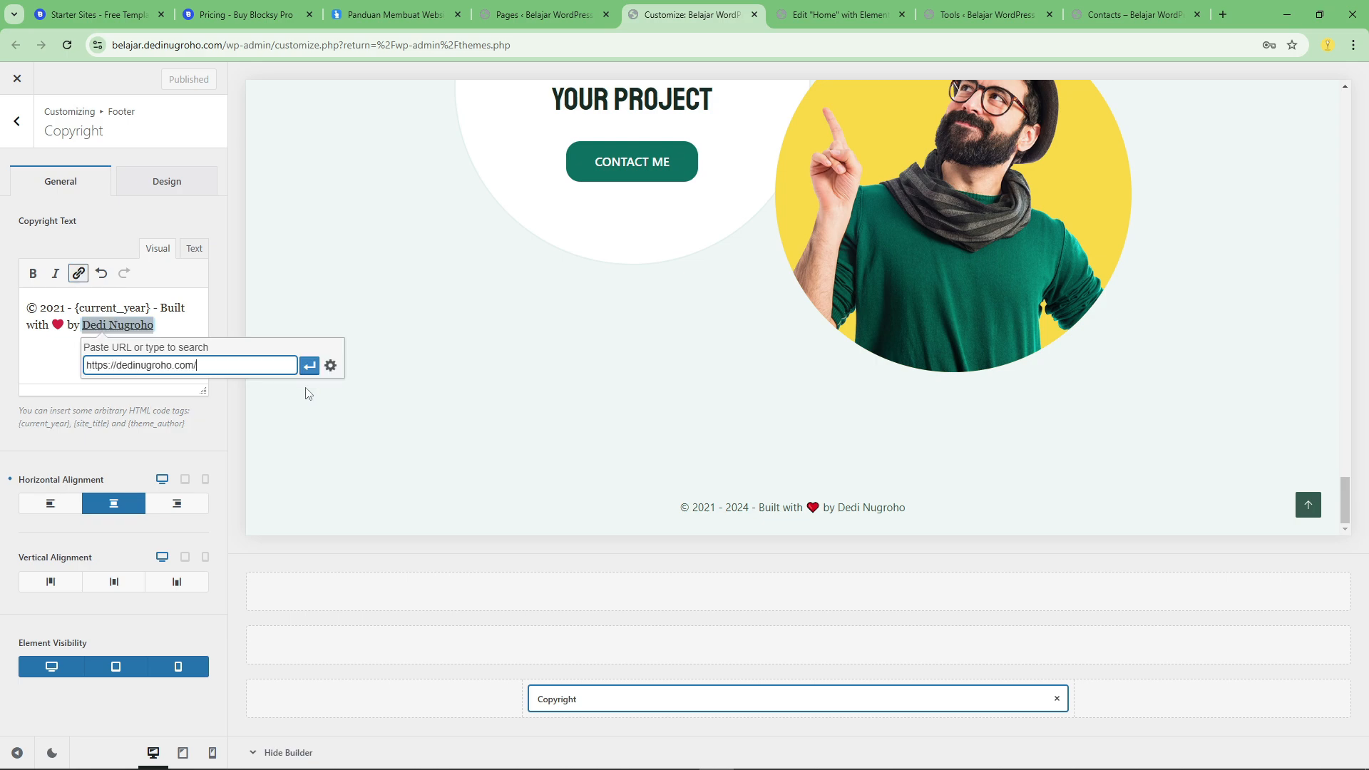
click(330, 365)
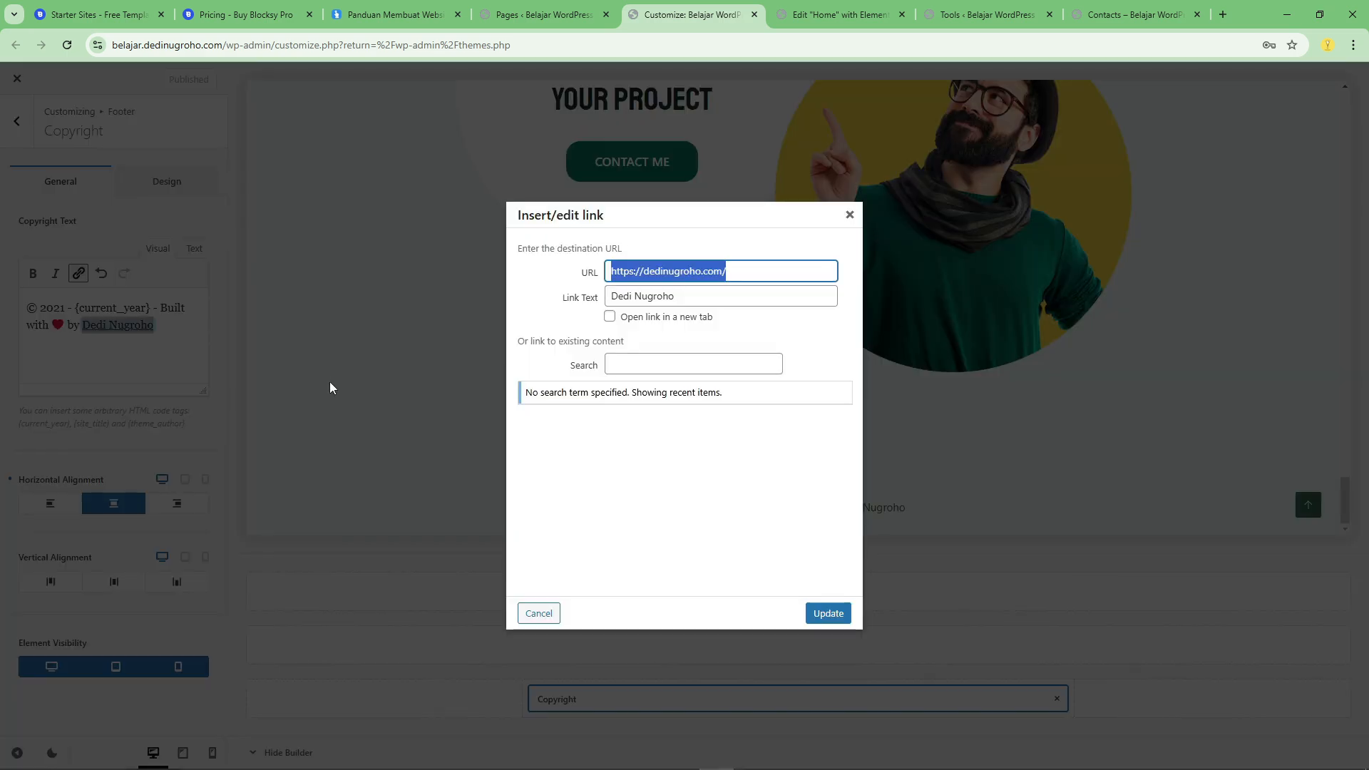
click(609, 318)
click(827, 615)
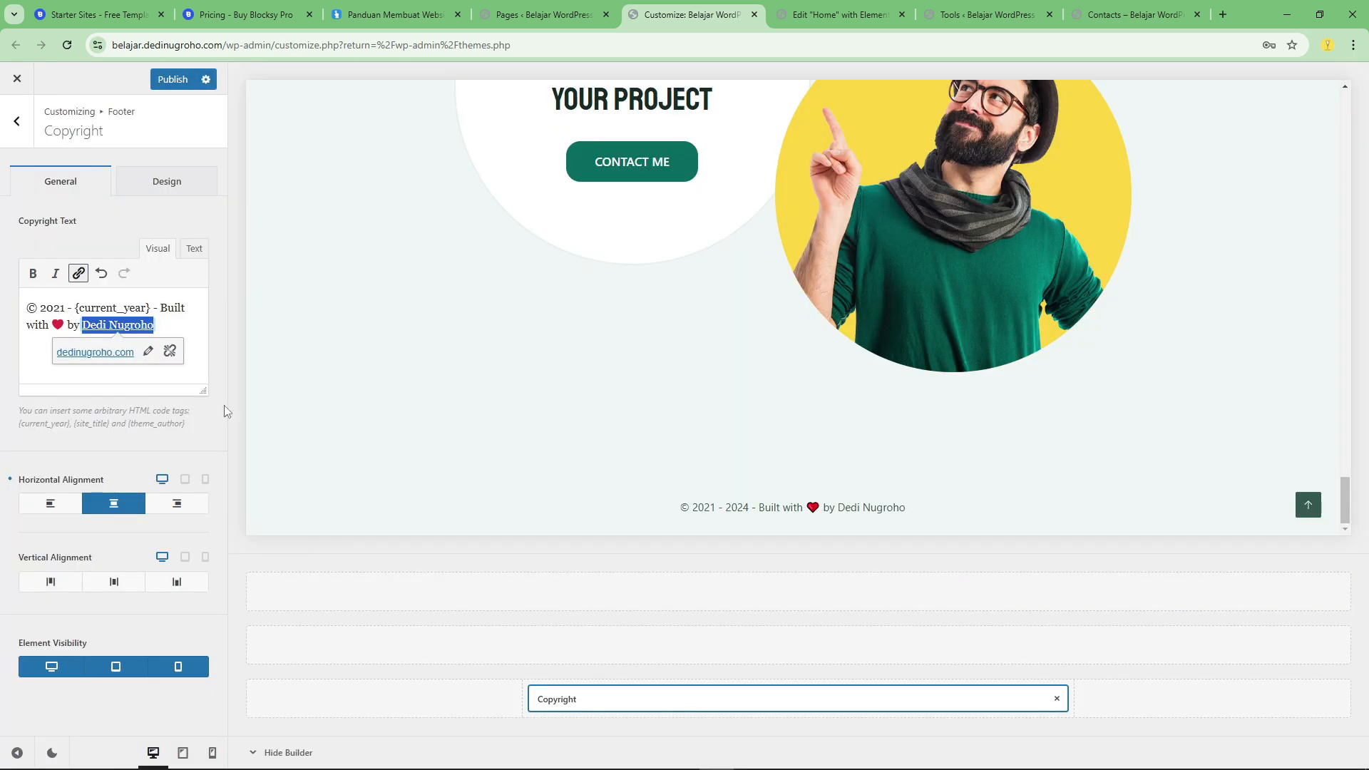
click(171, 81)
Test the author link in the live Contacts page's footer and return to the Customizer.
click(1133, 15)
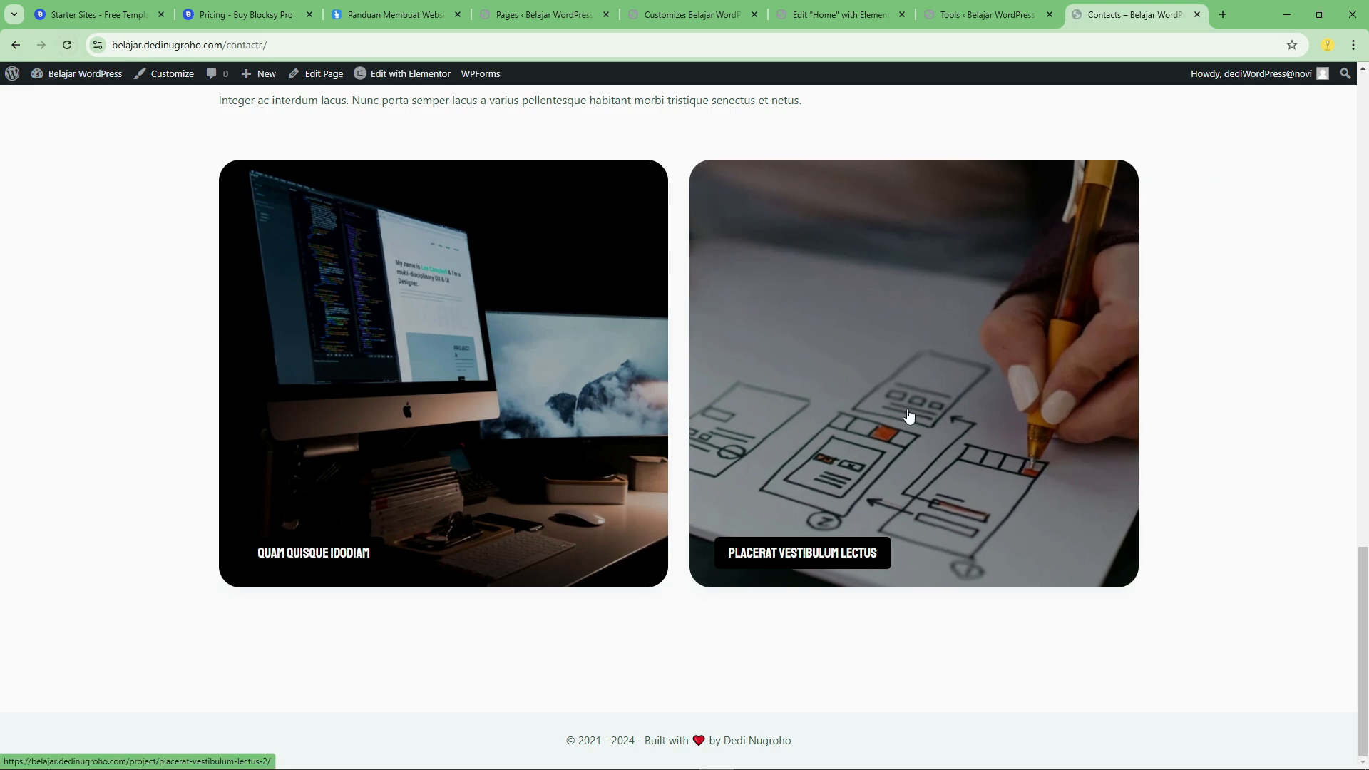
scroll(830, 419, up, 4)
scroll(830, 418, down, 4)
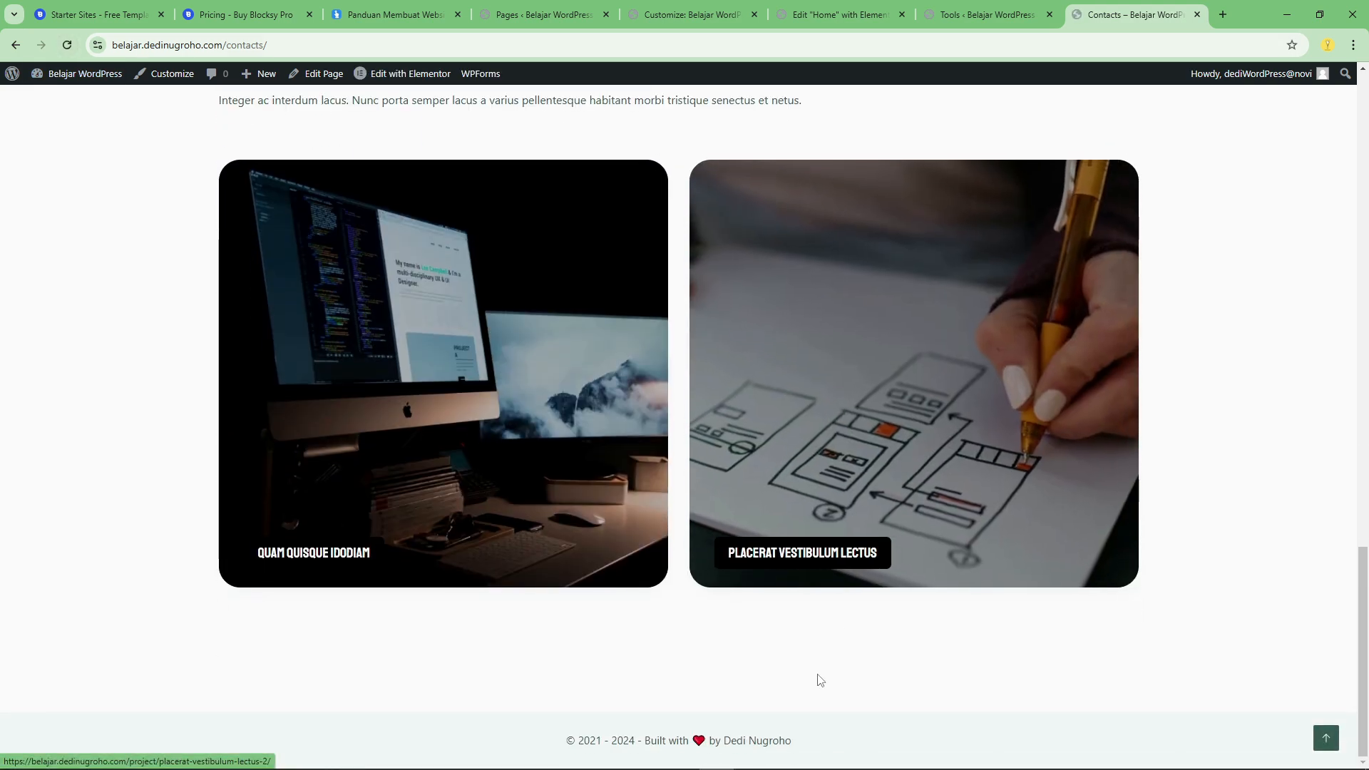
click(750, 742)
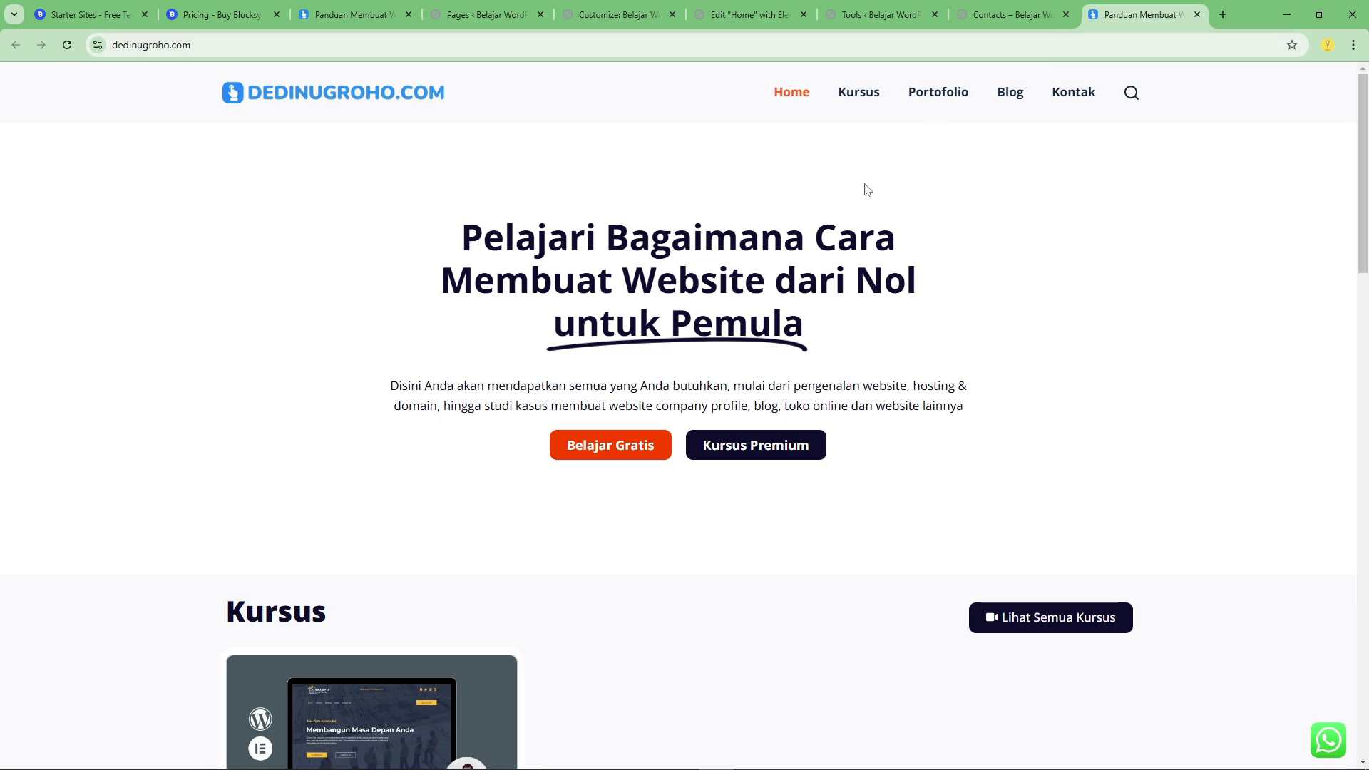
scroll(896, 228, down, 15)
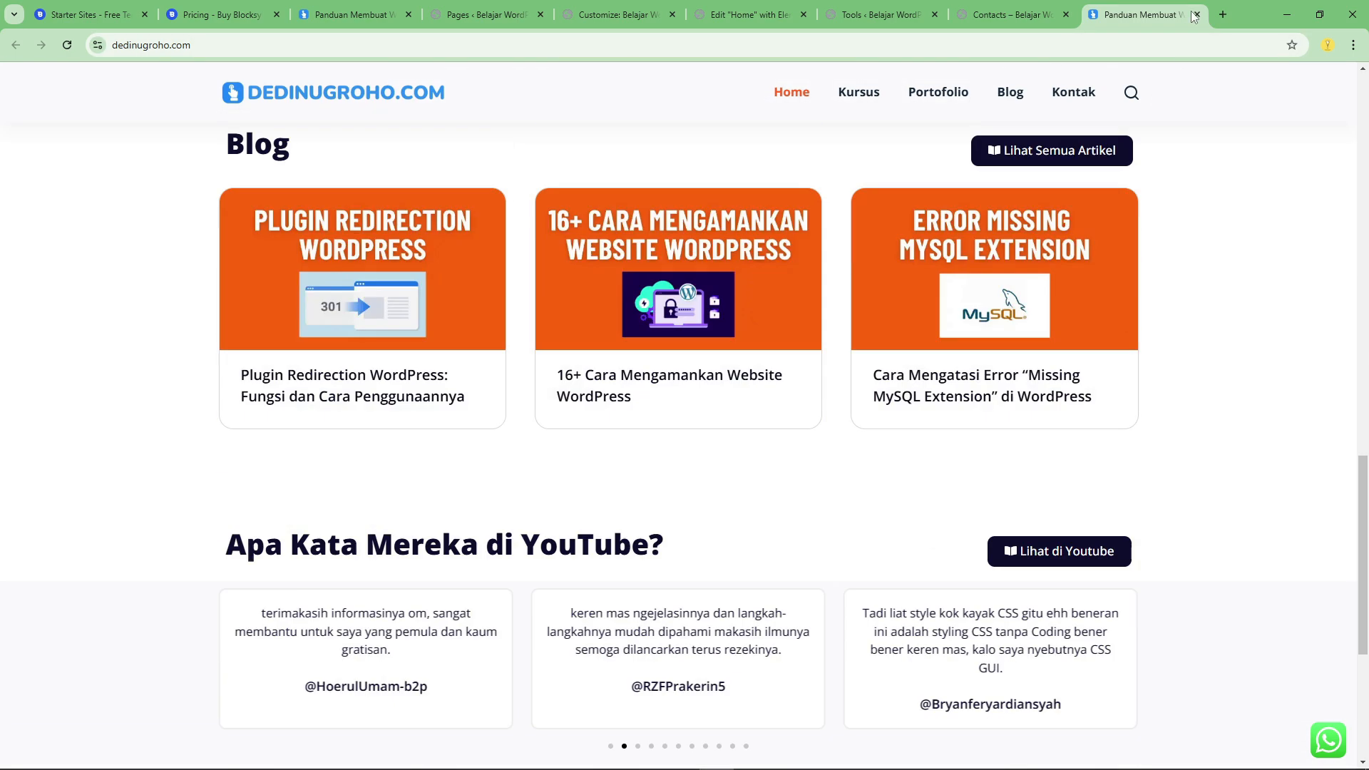
click(1196, 15)
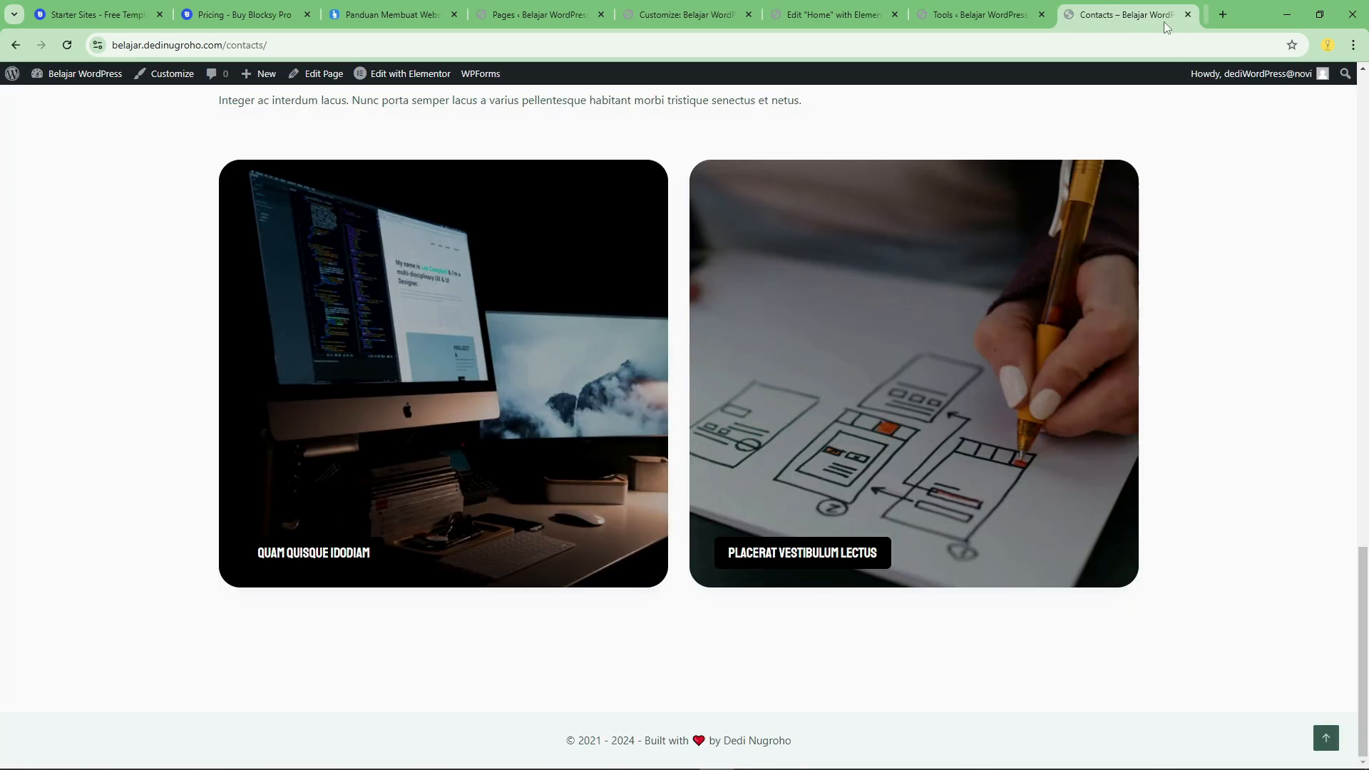
click(990, 20)
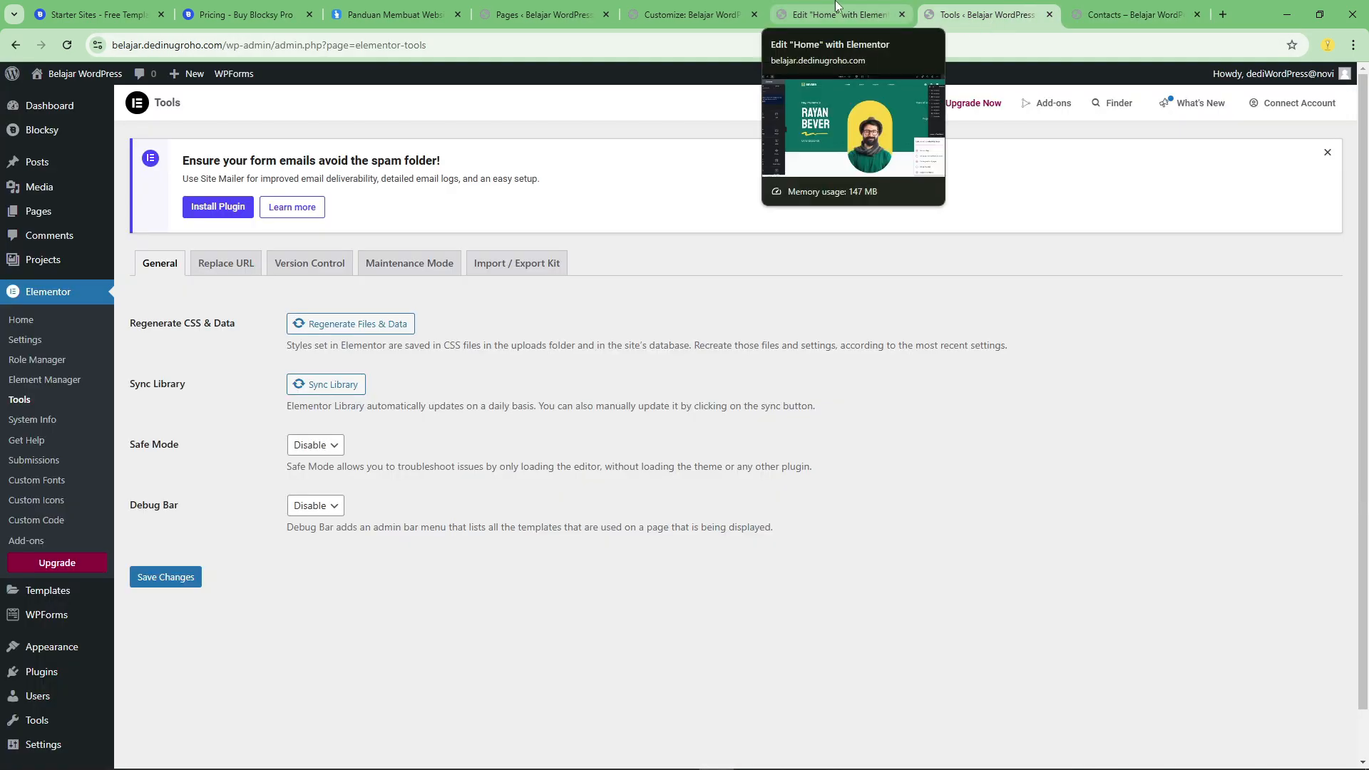
click(854, 7)
click(720, 8)
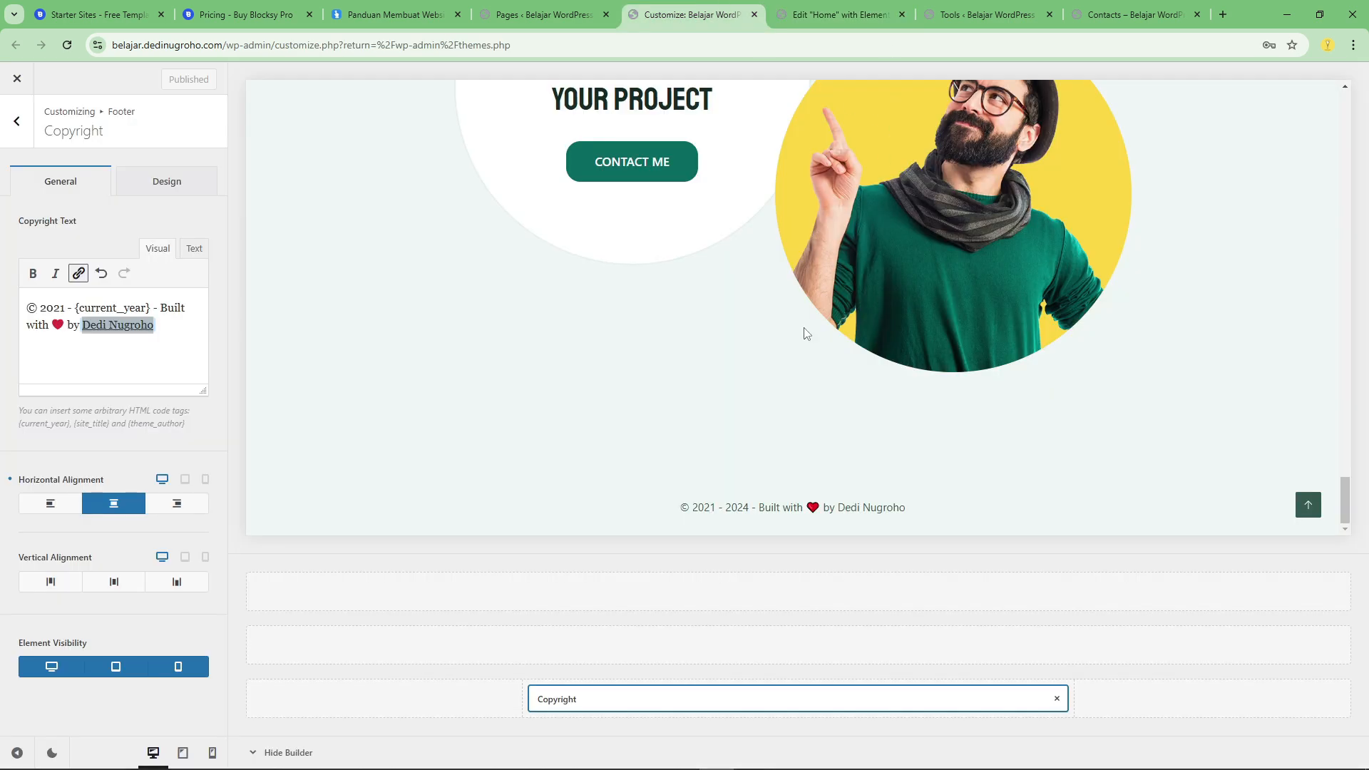
Switch to the Home page's Elementor editor and dismiss the productivity checklist and its follow-up tip.
click(542, 15)
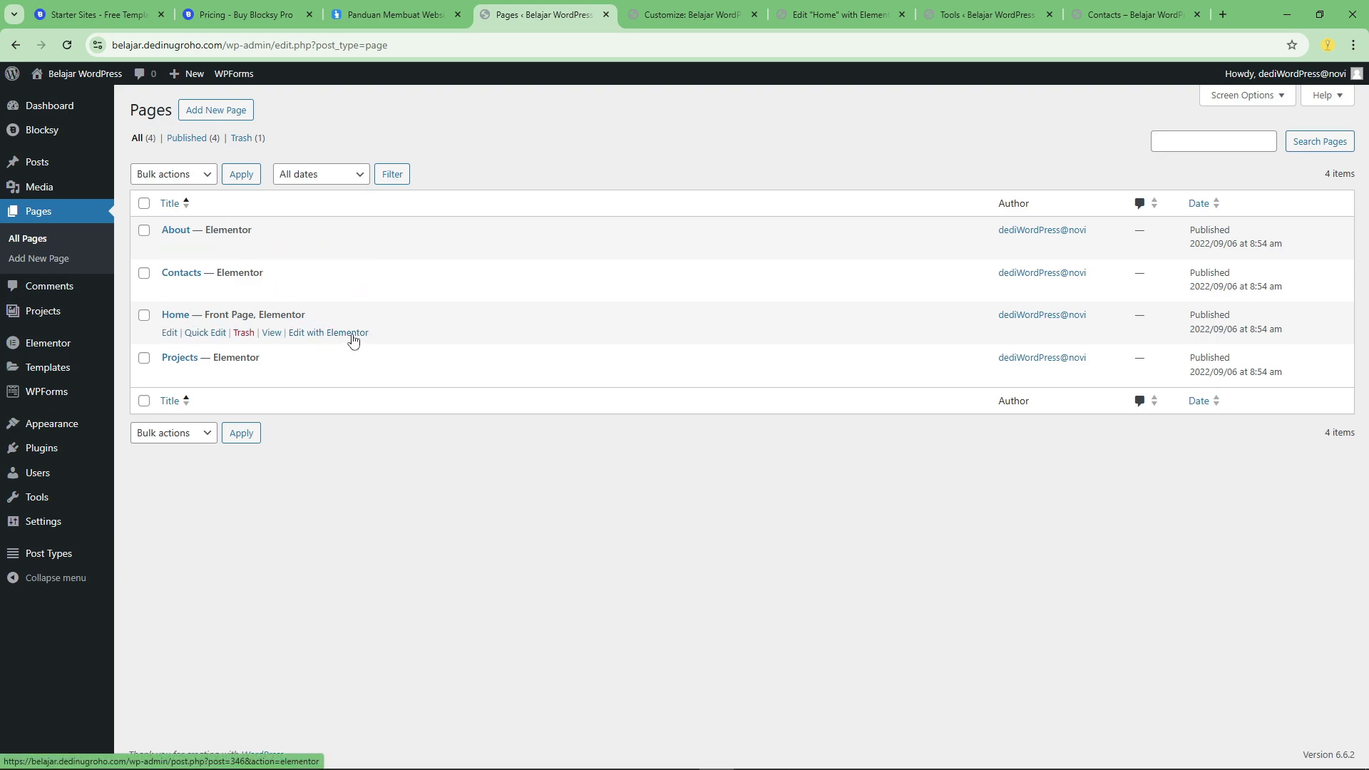
click(862, 7)
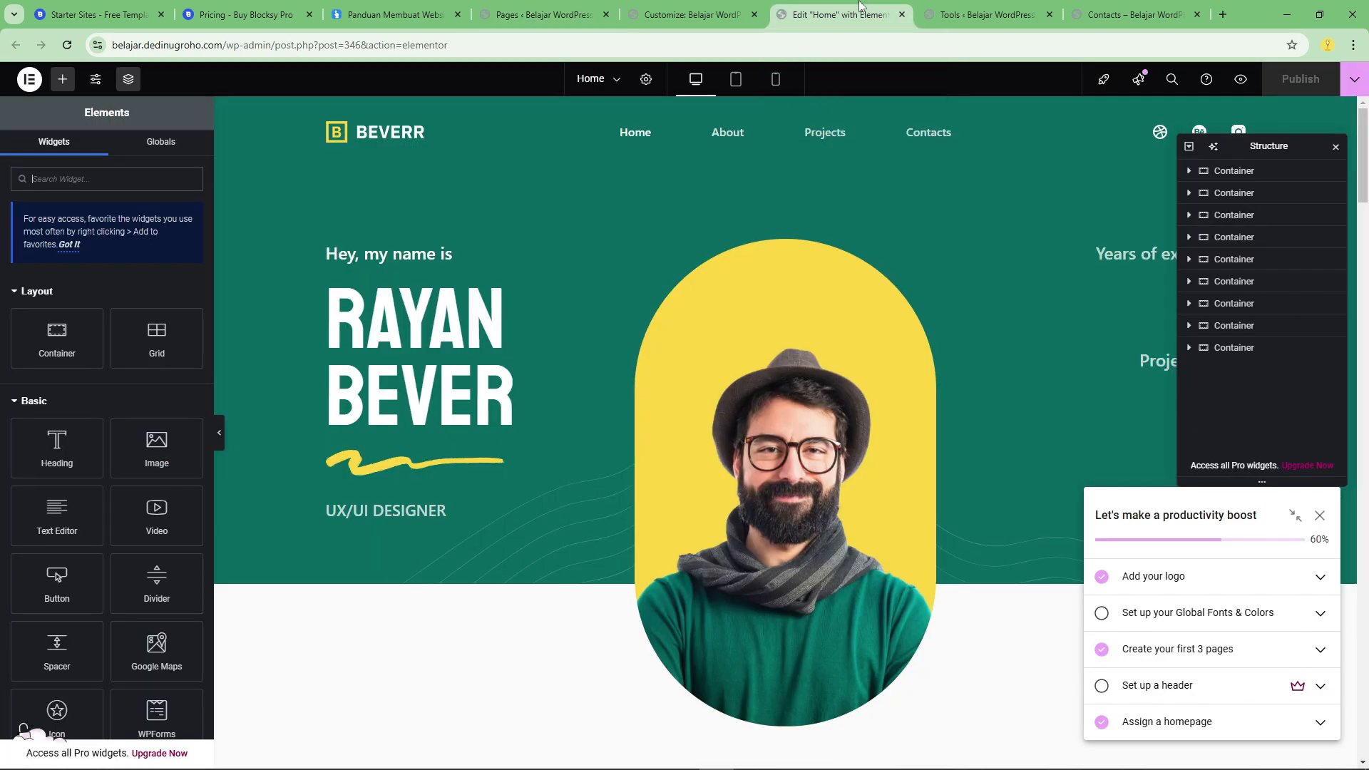
scroll(660, 376, down, 4)
scroll(802, 394, up, 2)
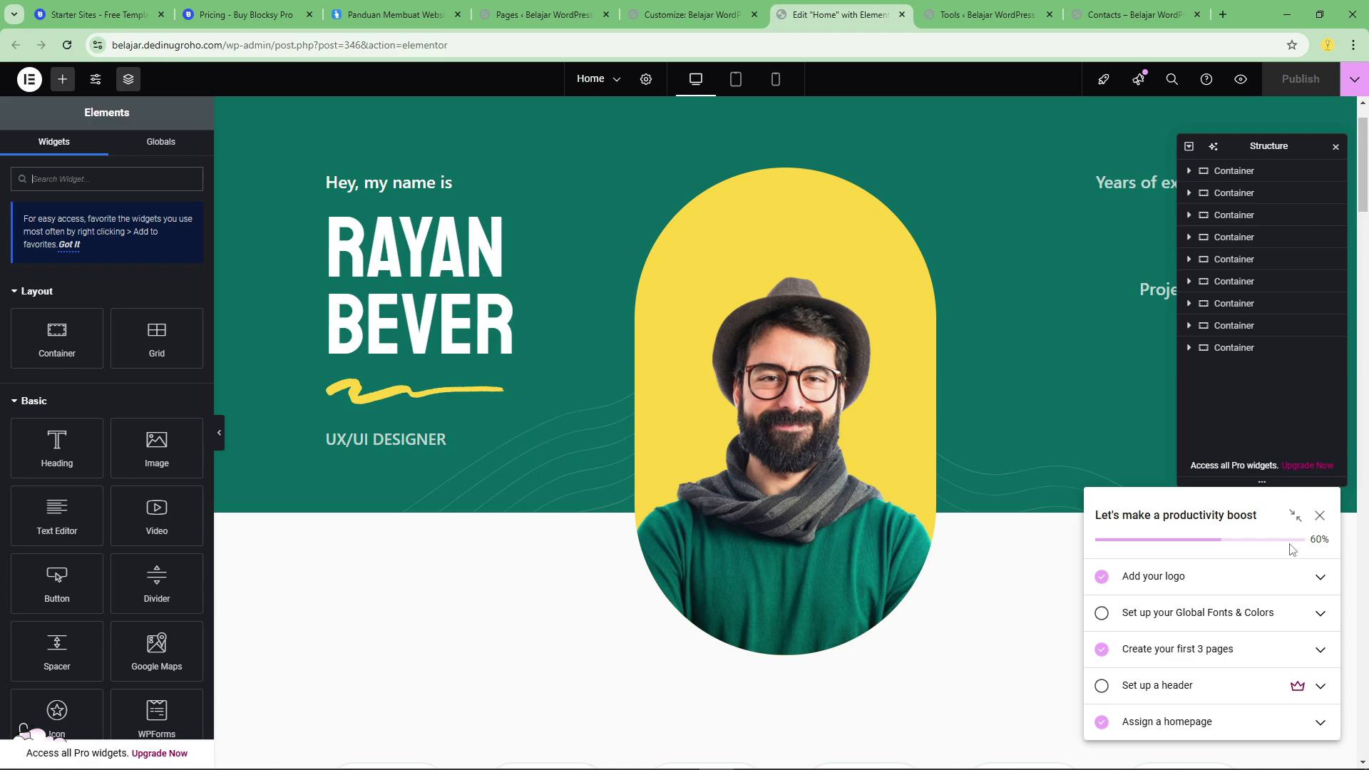
click(1319, 514)
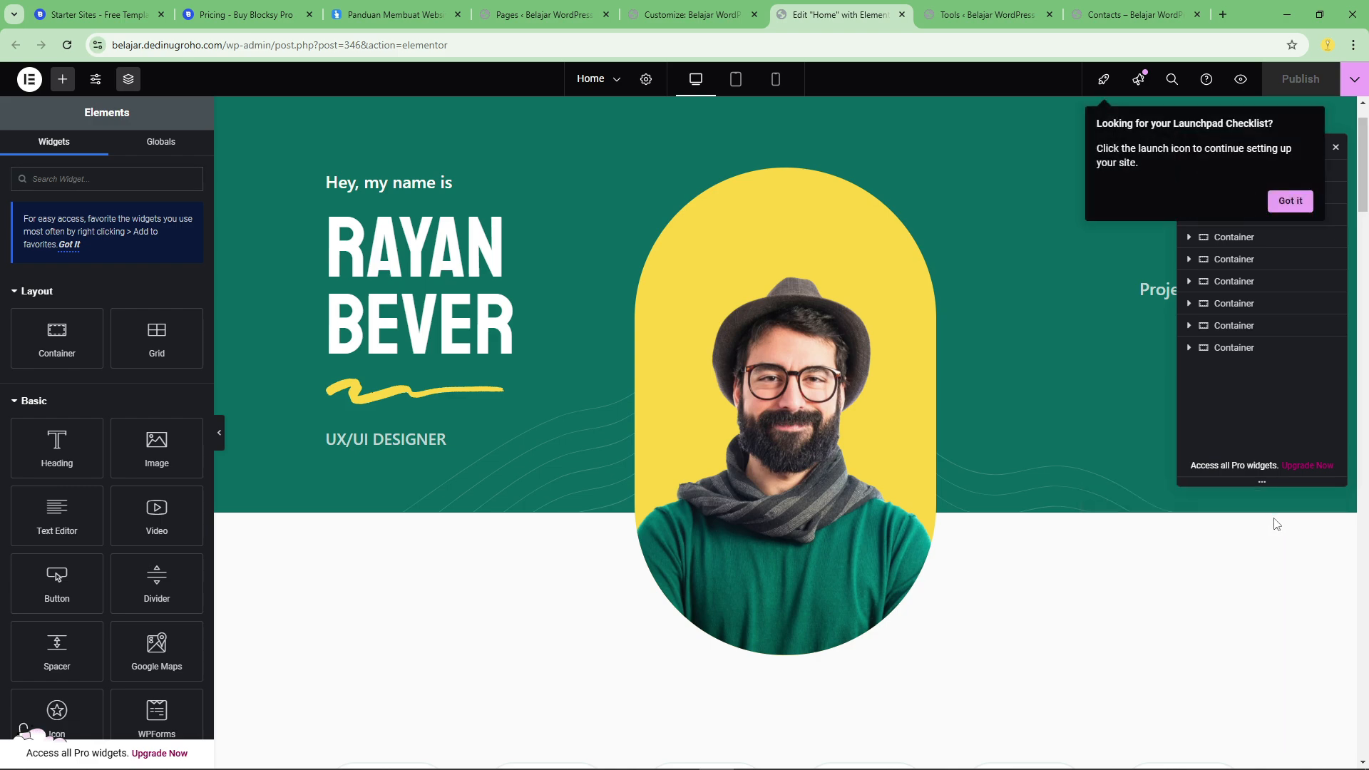
click(1290, 200)
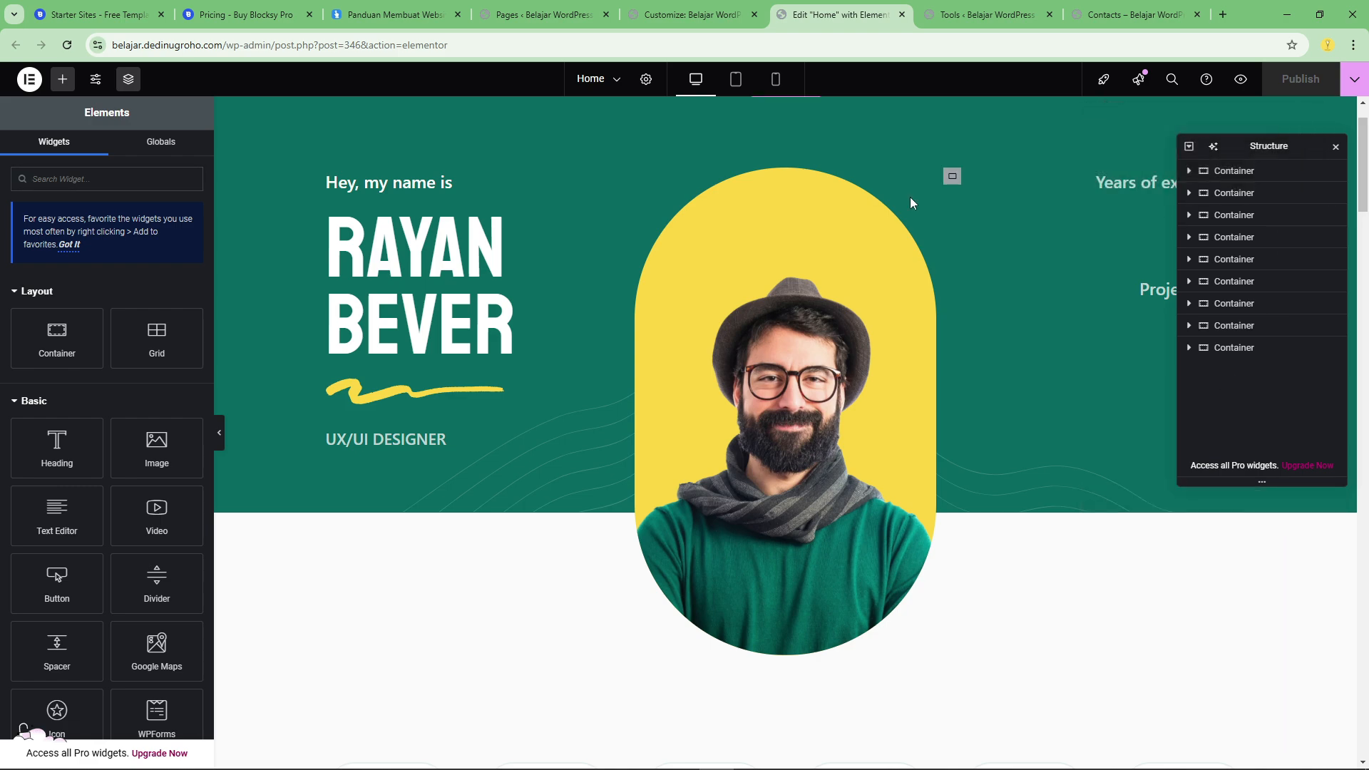
Replace the hero heading's name with the site owner's first and last name, keeping the <br> line break between them.
scroll(563, 370, up, 1)
click(442, 258)
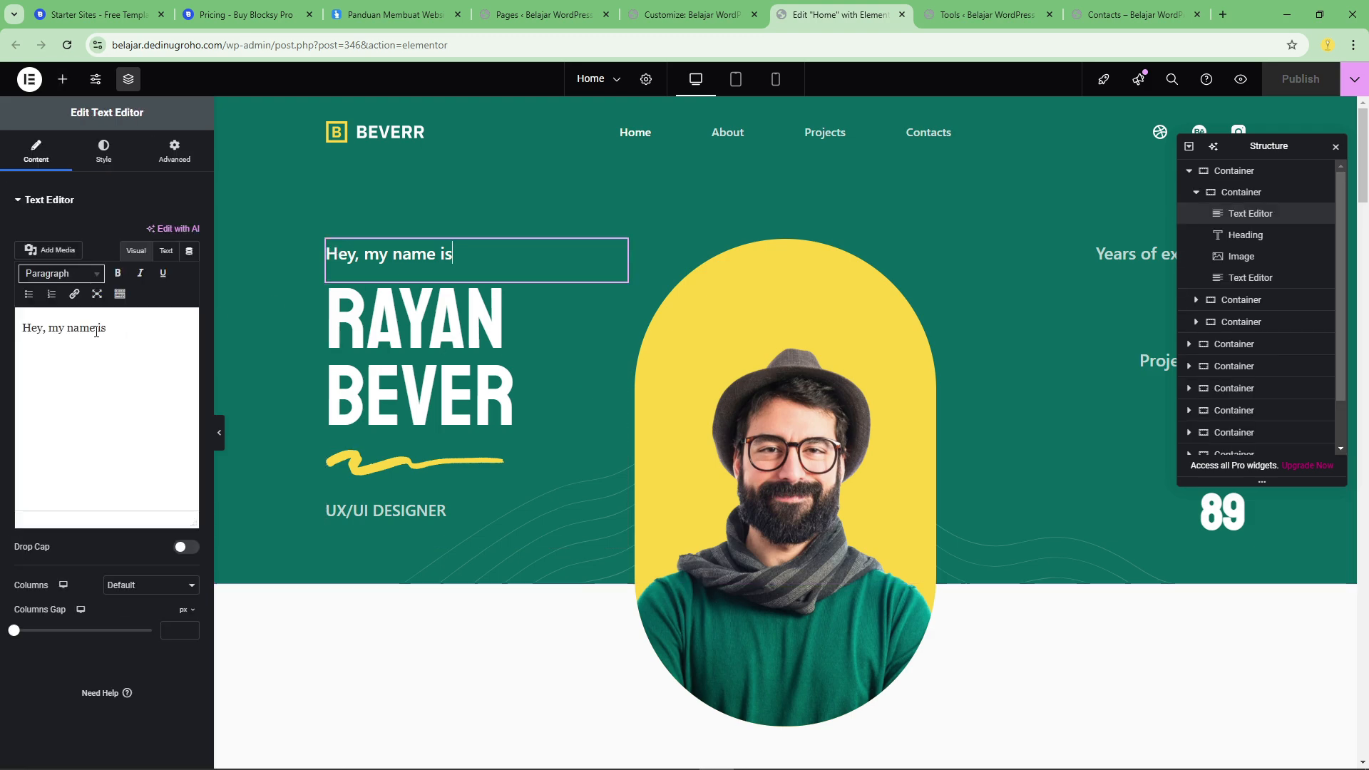
click(451, 342)
click(129, 283)
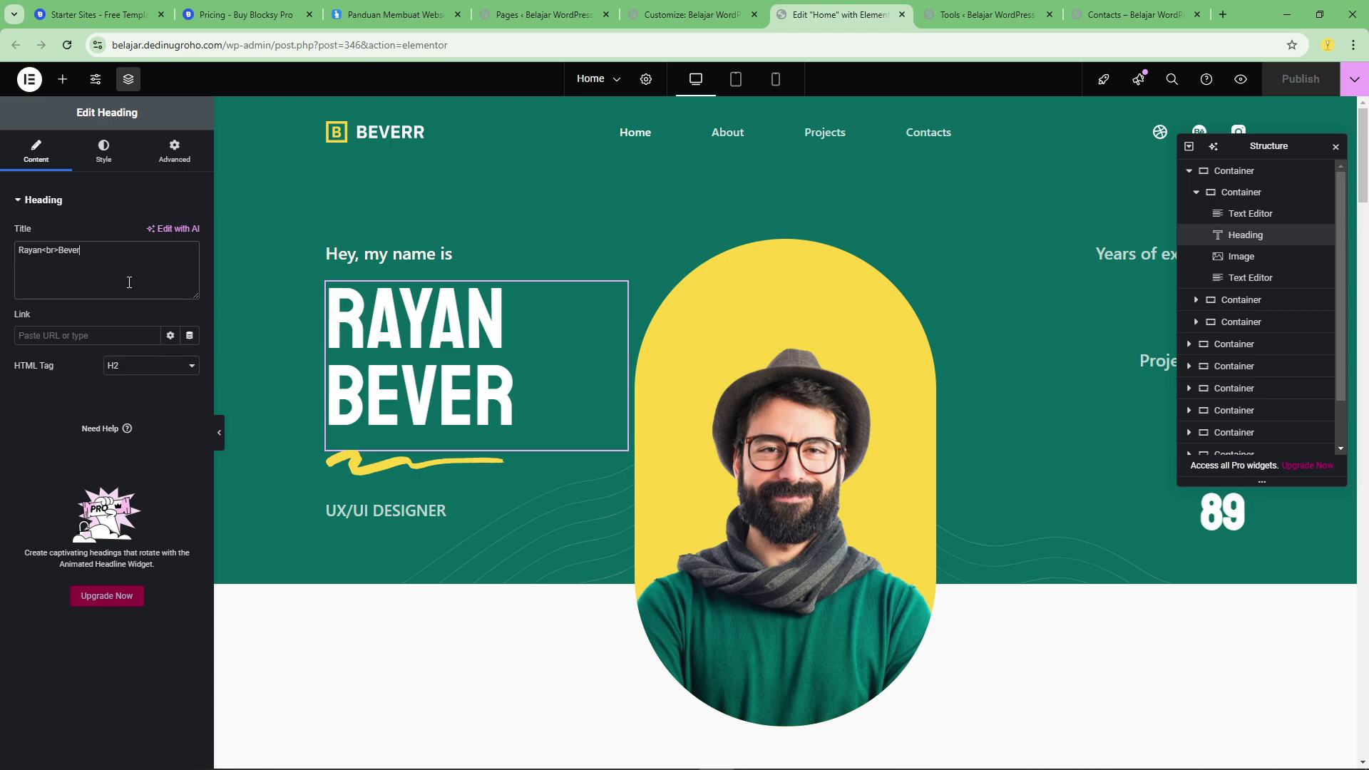
key(BackSpace)
key(BackSpace)
key(BackSpace)
key(BackSpace)
key(BackSpace)
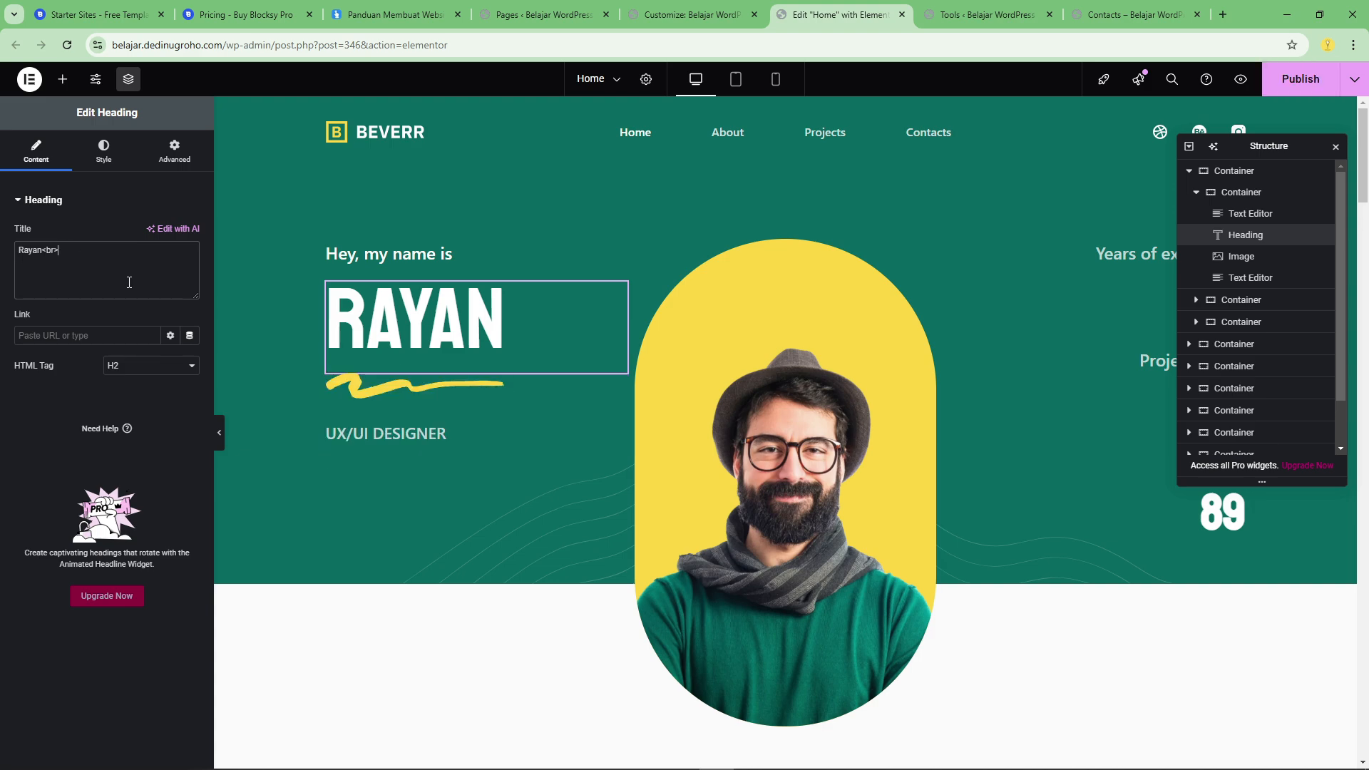
text(nUGROHO)
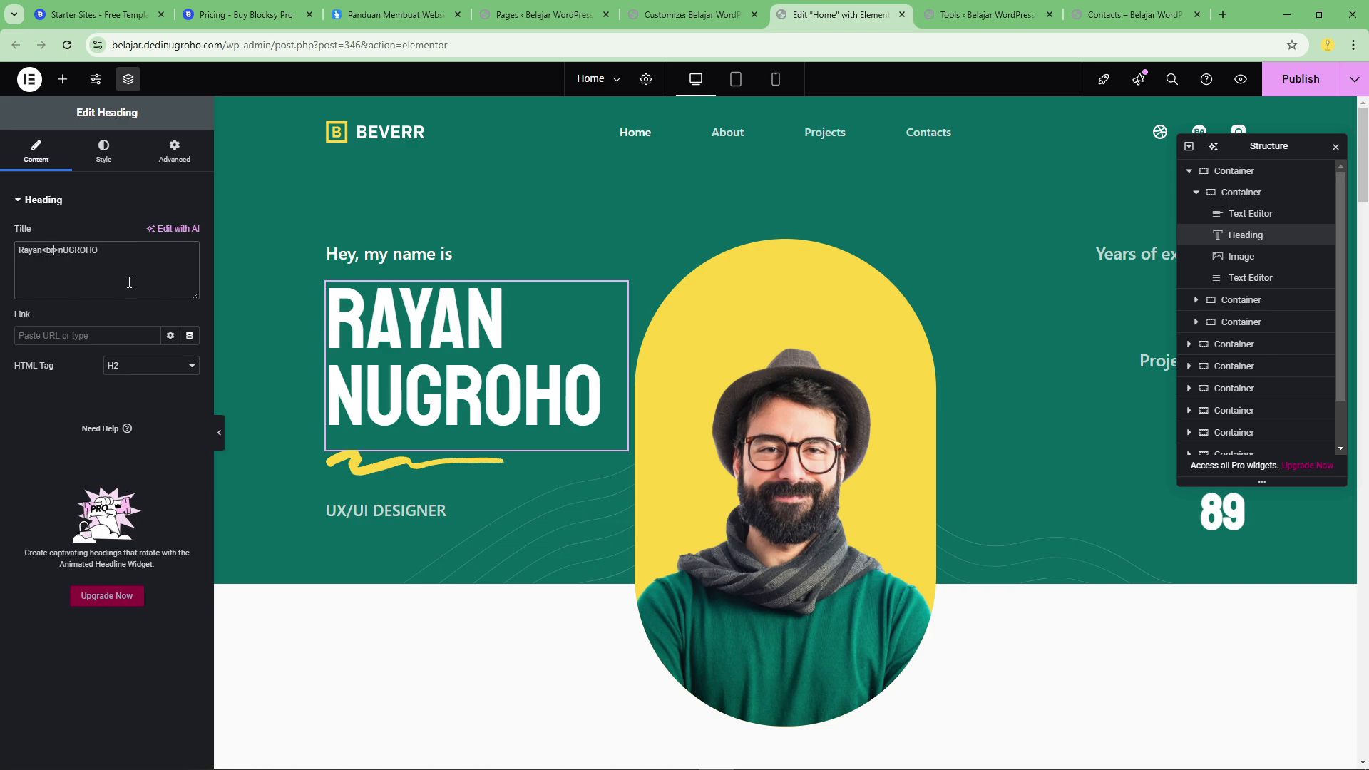
key(BackSpace)
text(N)
key(BackSpace)
key(BackSpace)
key(BackSpace)
key(BackSpace)
key(BackSpace)
text(DEDI)
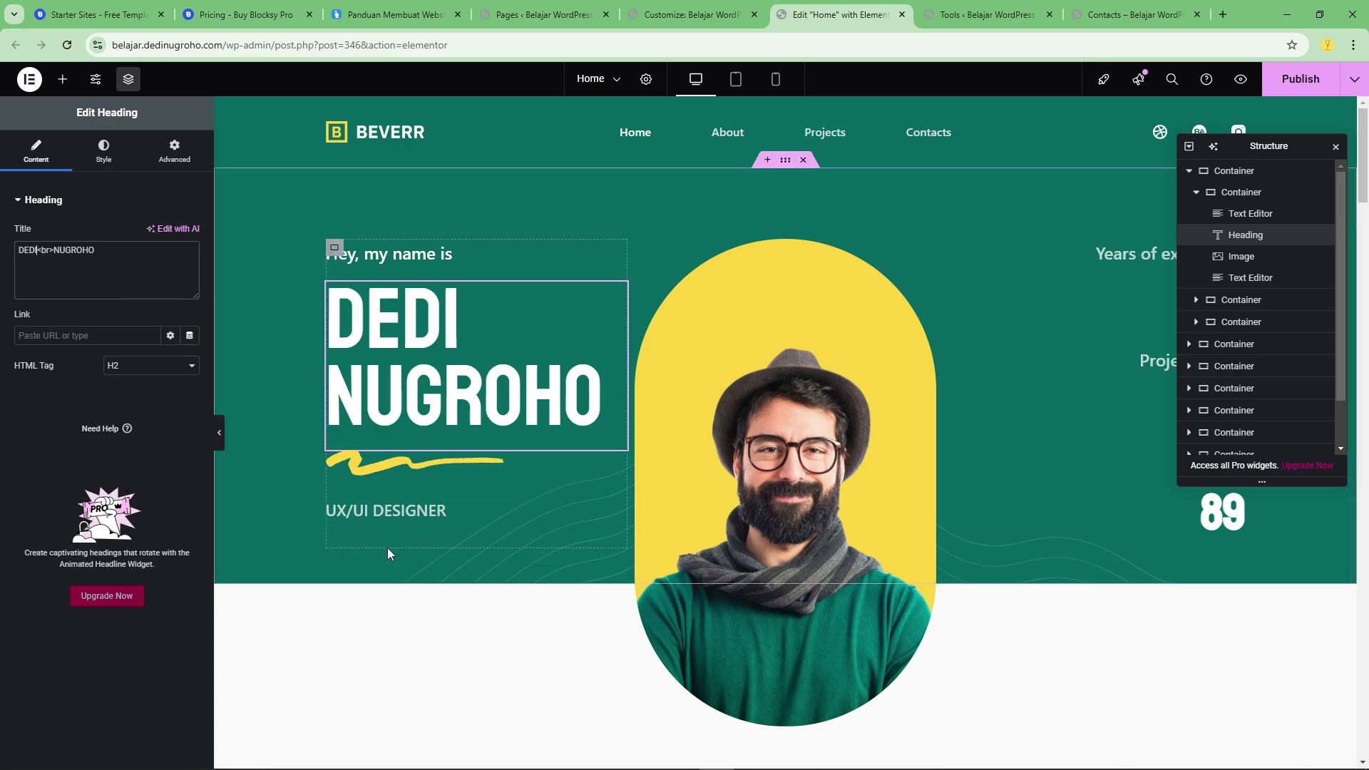
Change the job title below the hero heading to Web Developer.
click(403, 512)
key(ctrl+a)
text(WEB DEVELOPER)
key(ctrl+a)
text(W)
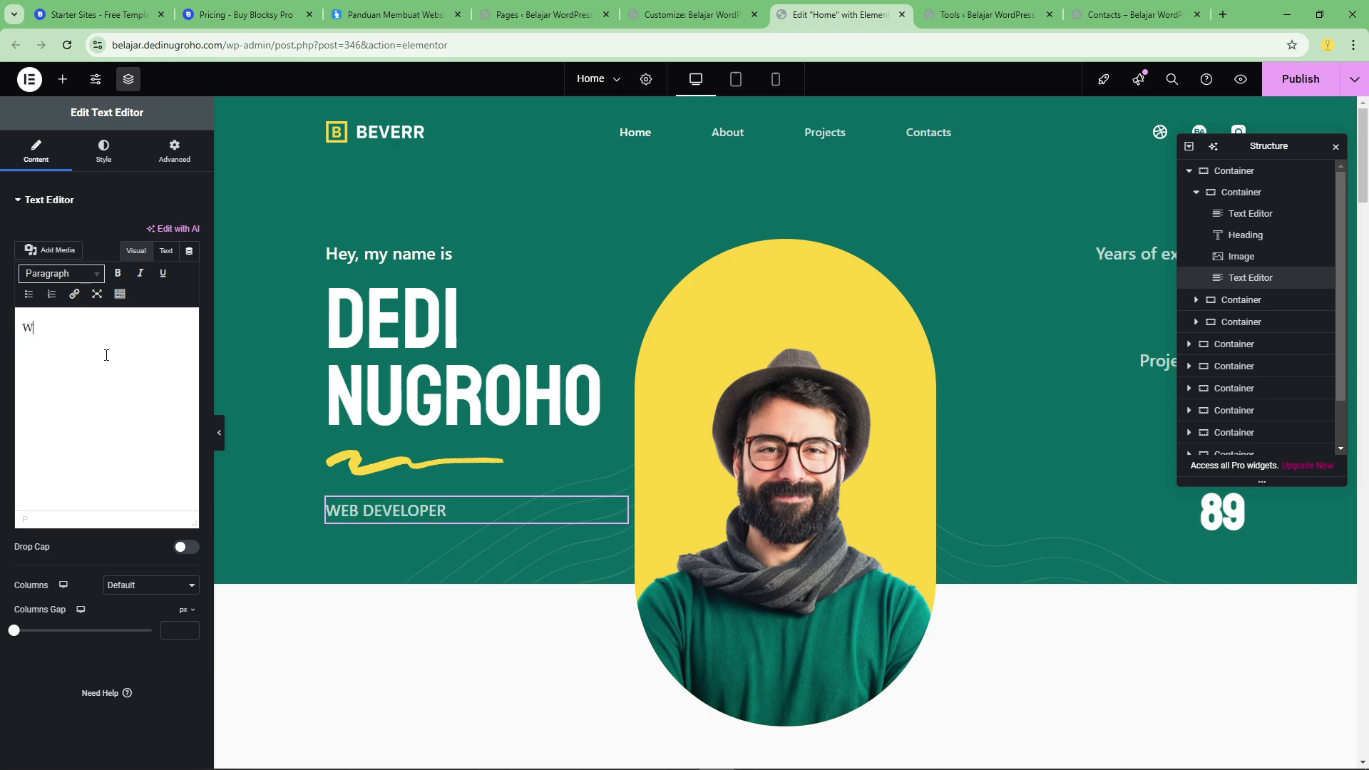
text(eb Develope)
Replace the hero portrait with testimonial-user-3.webp from the media library.
click(754, 419)
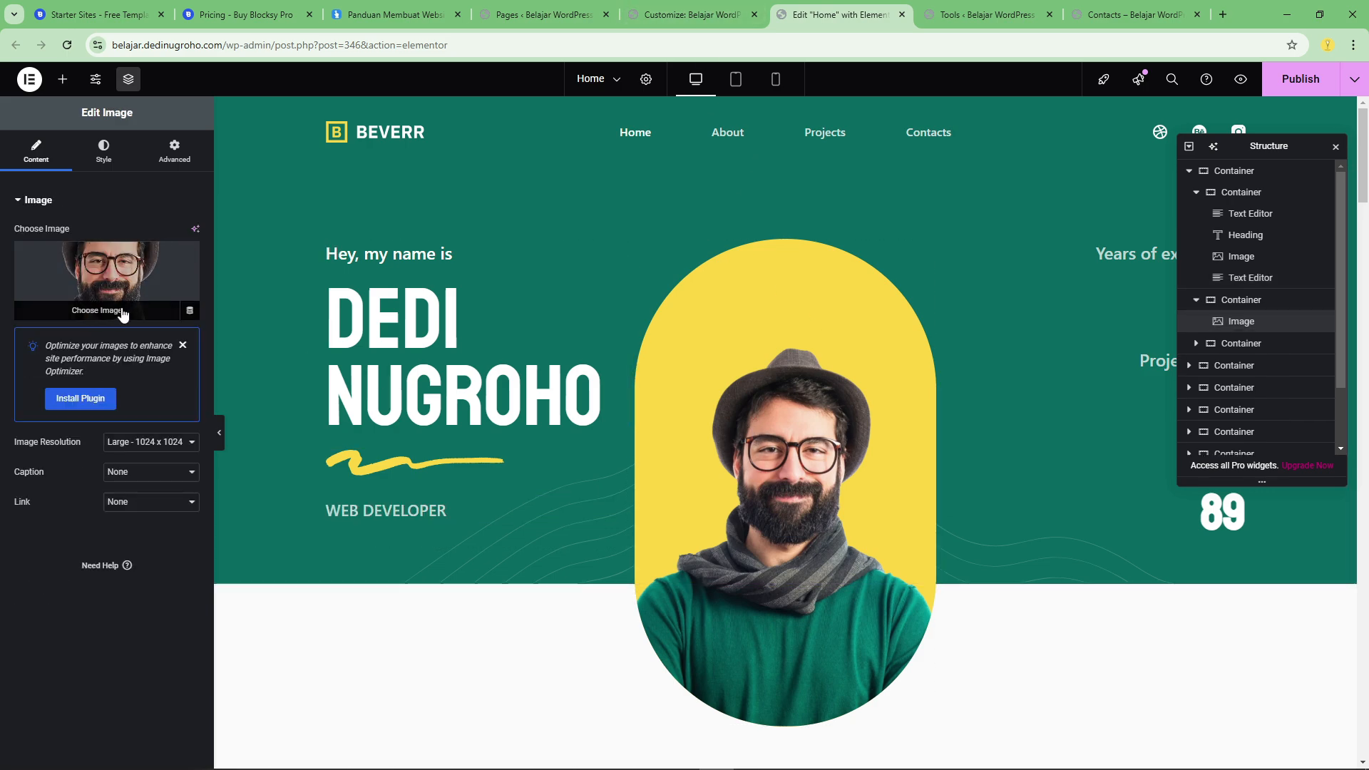
click(118, 309)
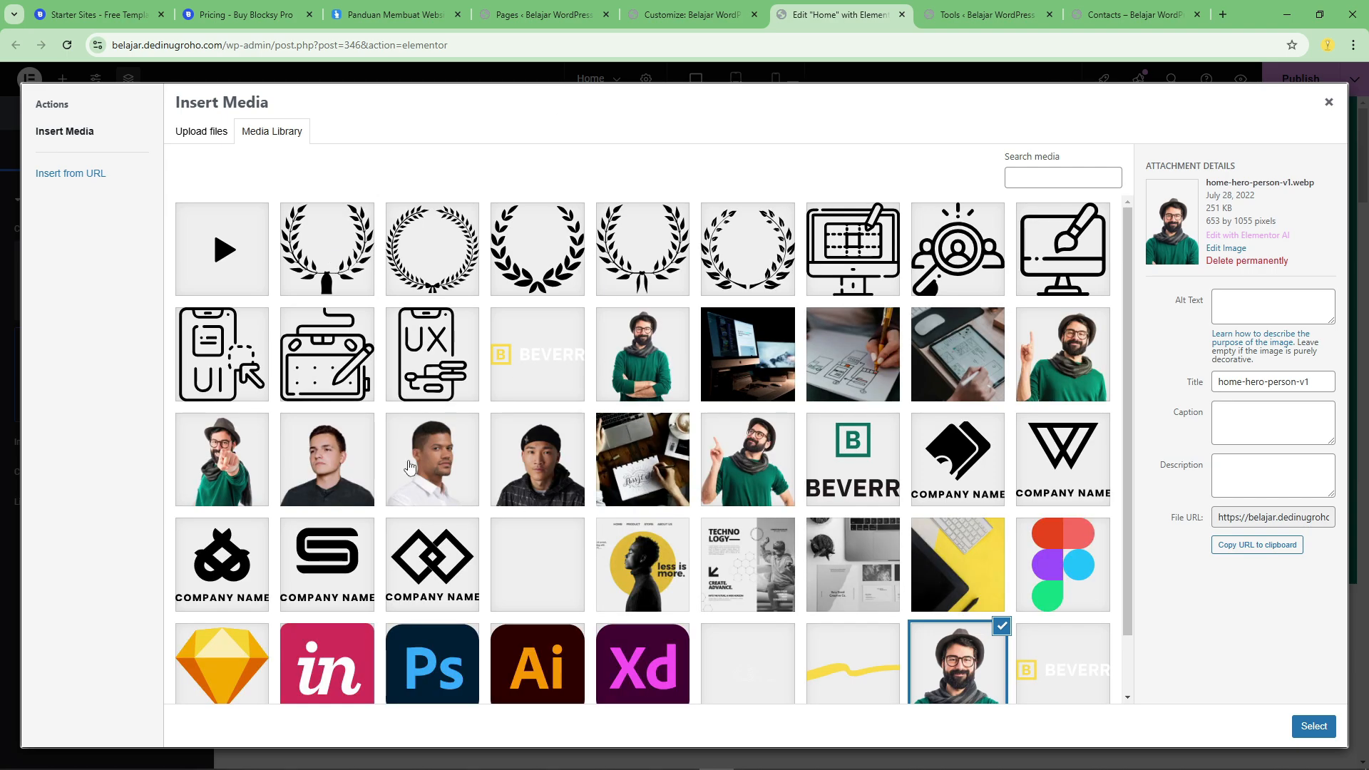
click(330, 462)
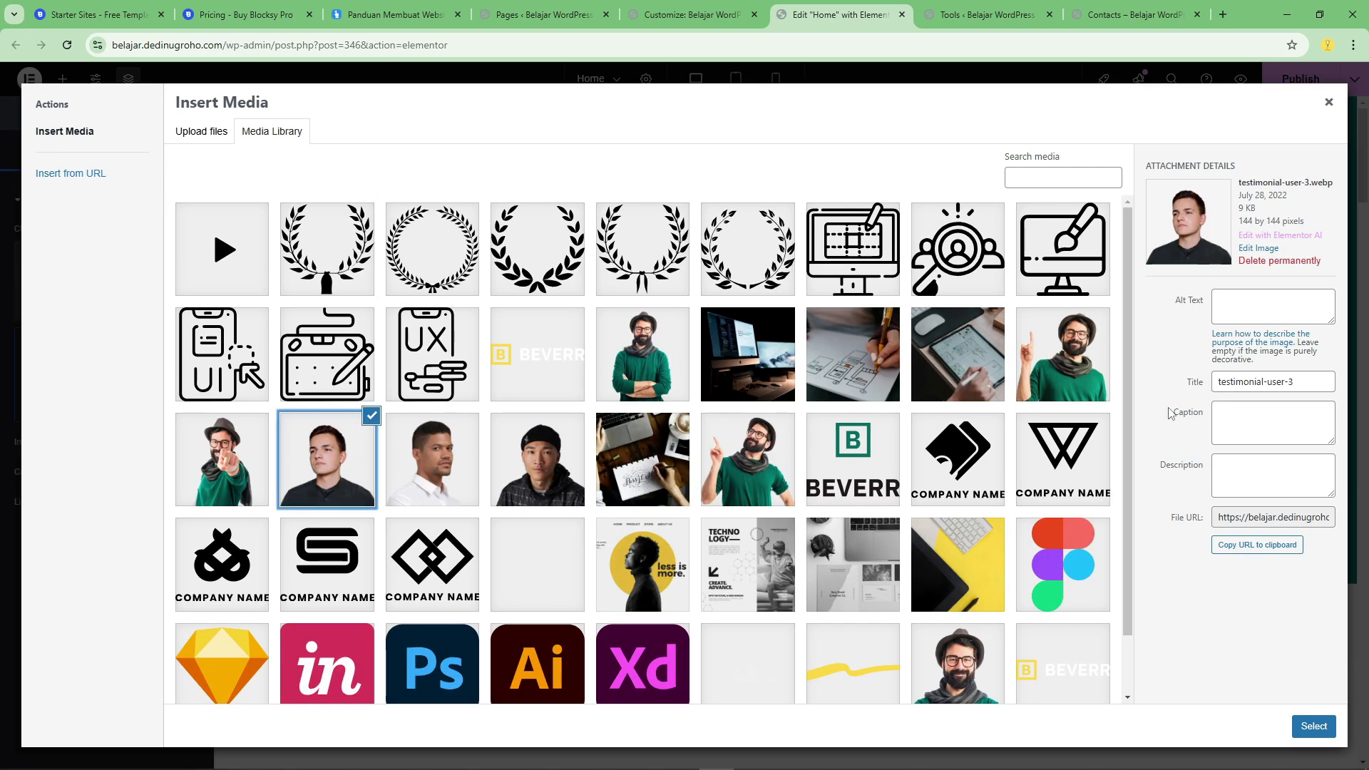
click(1313, 726)
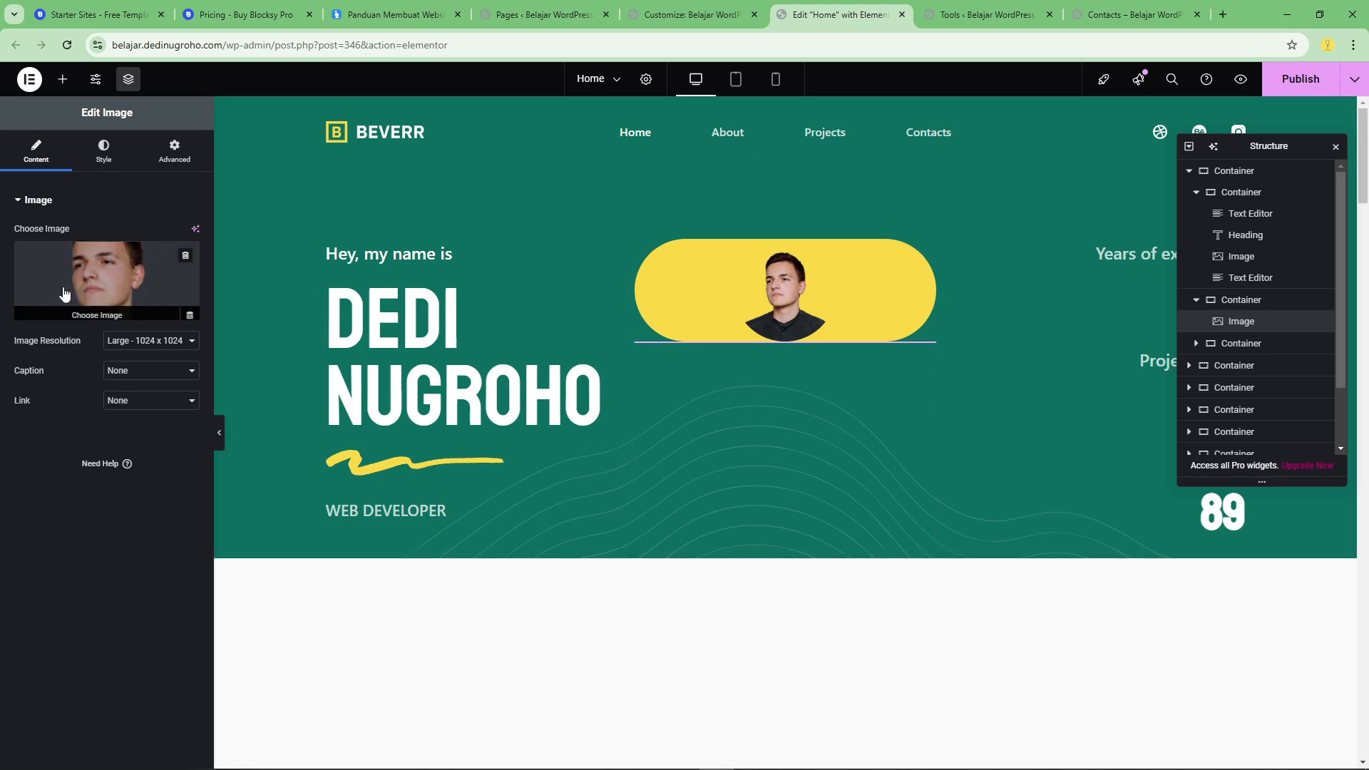
Set the hero image to the photo of the man in a hat pointing at the camera and dismiss the Image Optimizer notice.
click(42, 315)
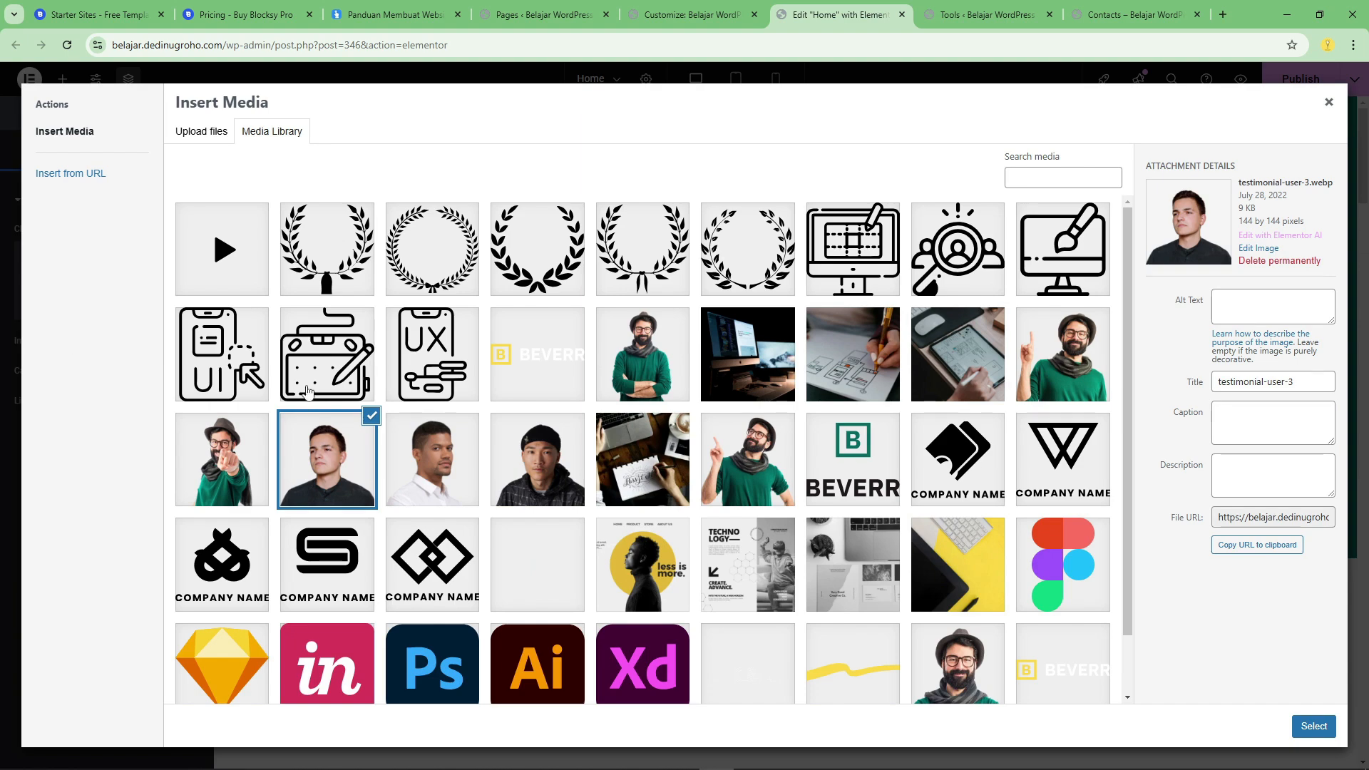
click(214, 467)
click(1313, 726)
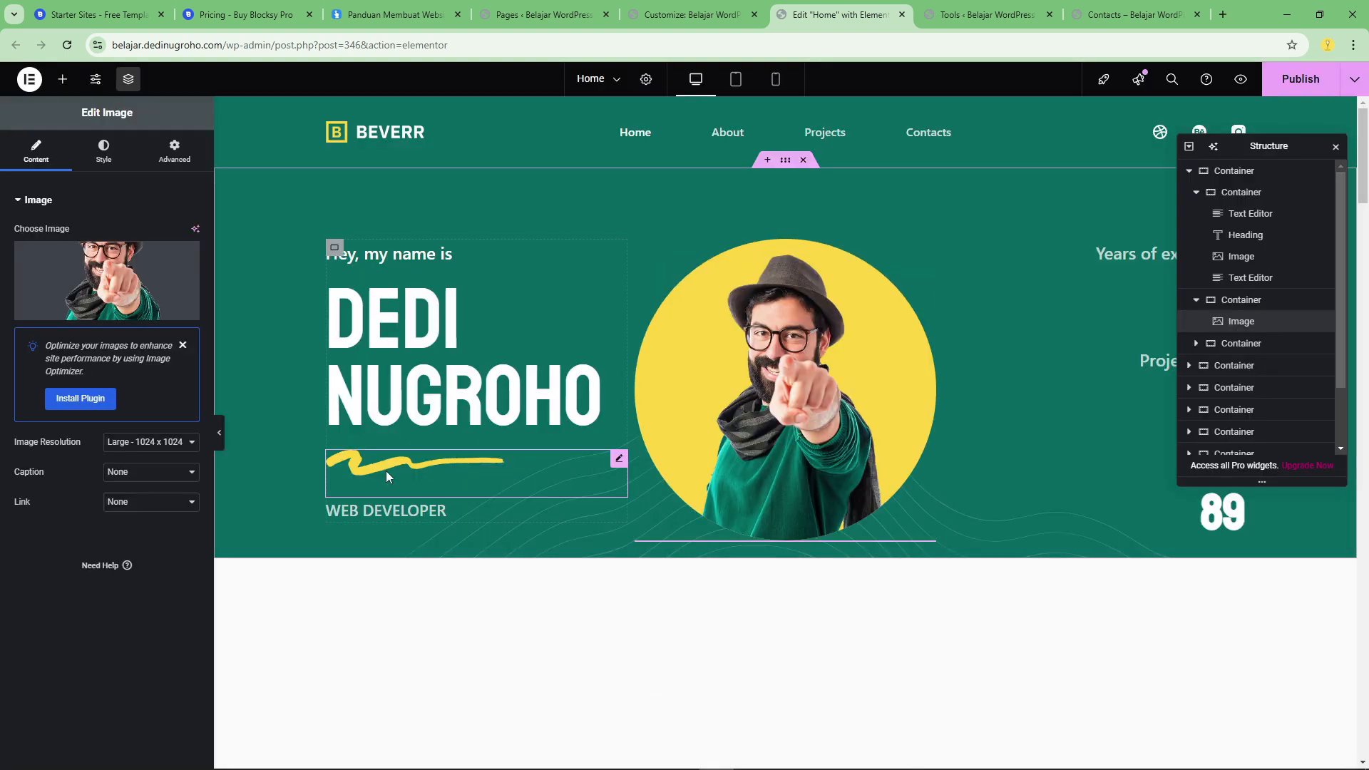
click(183, 346)
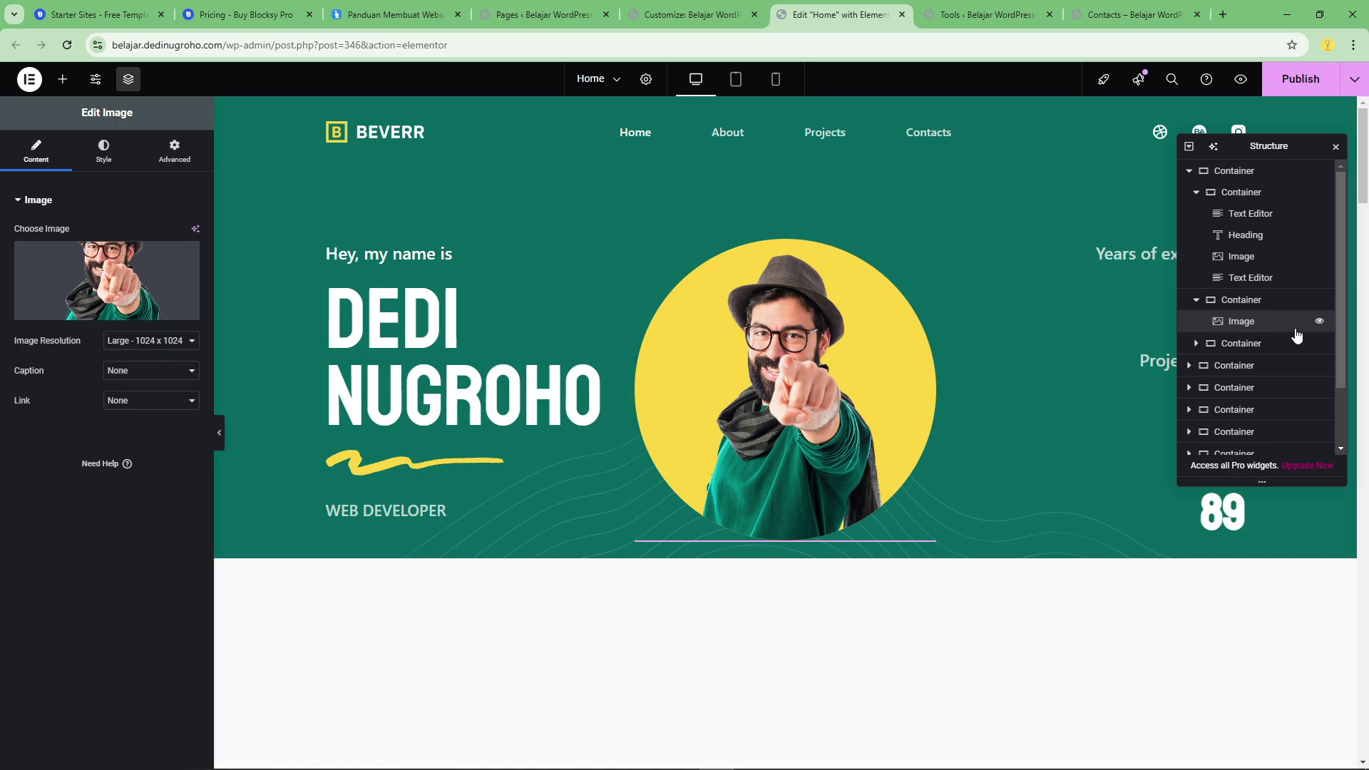
Dock the Structure panel beside the canvas and inspect the settings of the years-of-experience counter and its label.
drag(1280, 145, 1358, 193)
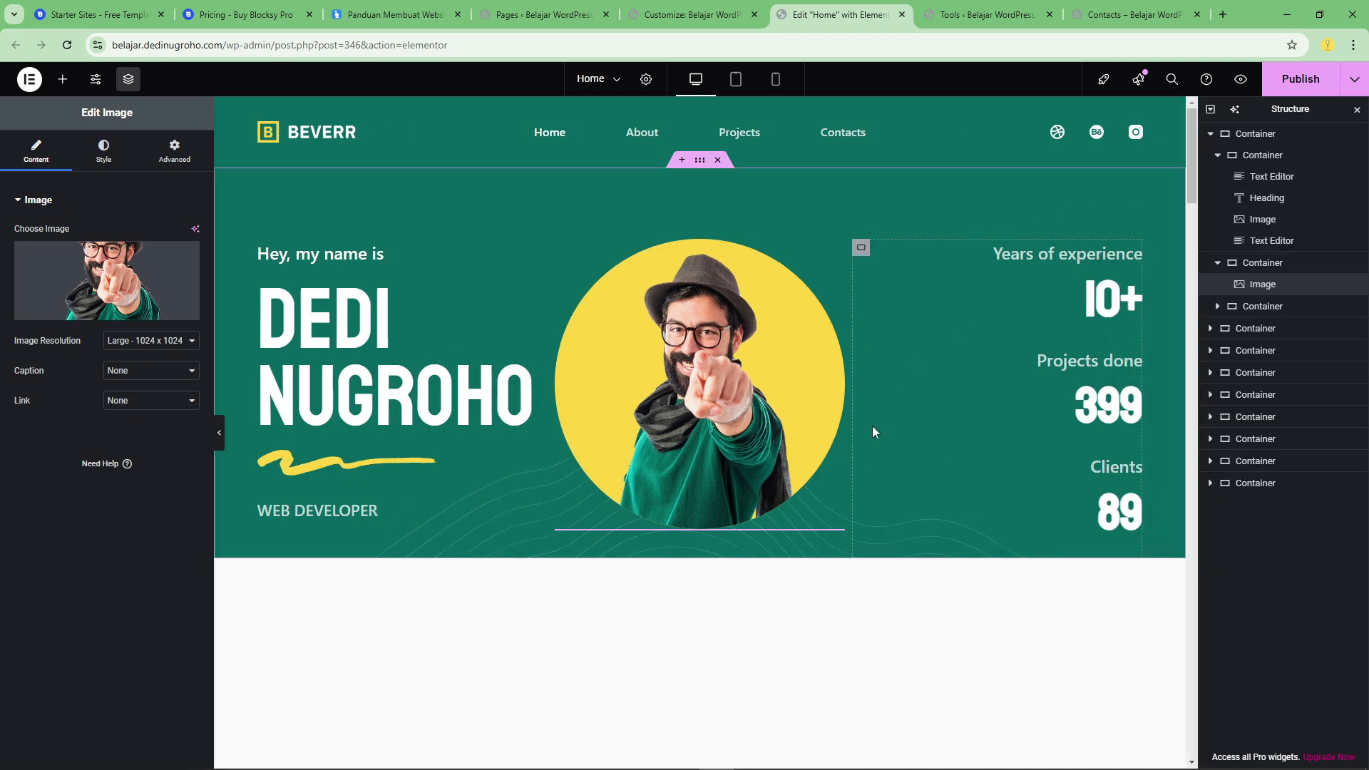
click(1100, 307)
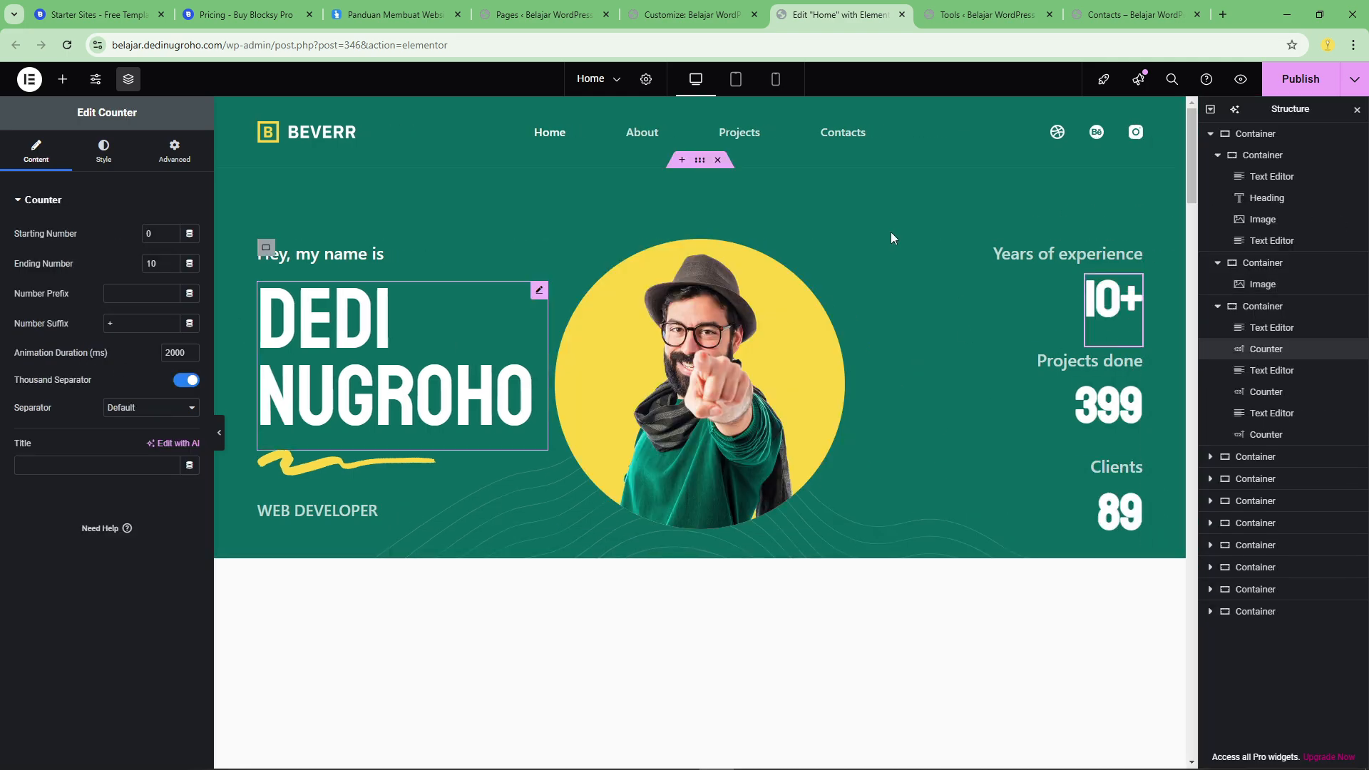
click(1080, 257)
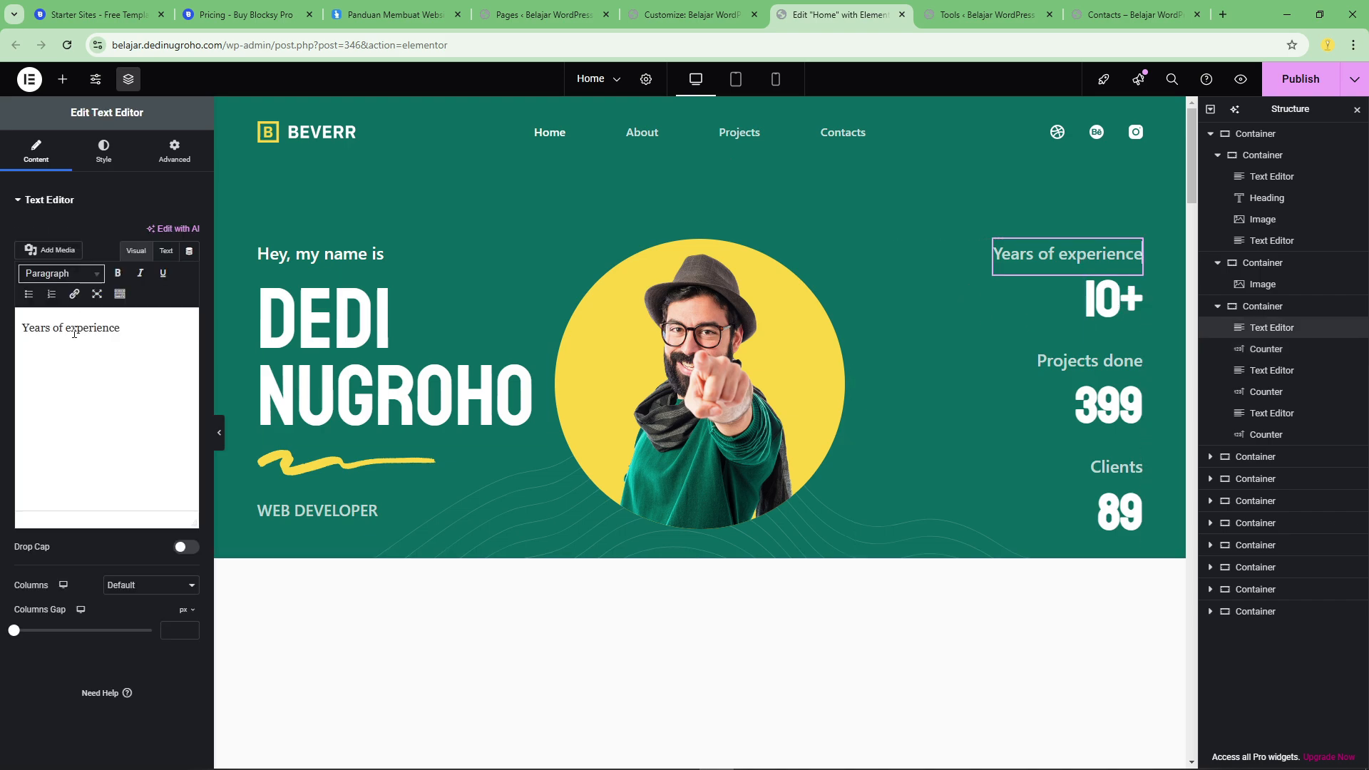
drag(122, 329, 24, 344)
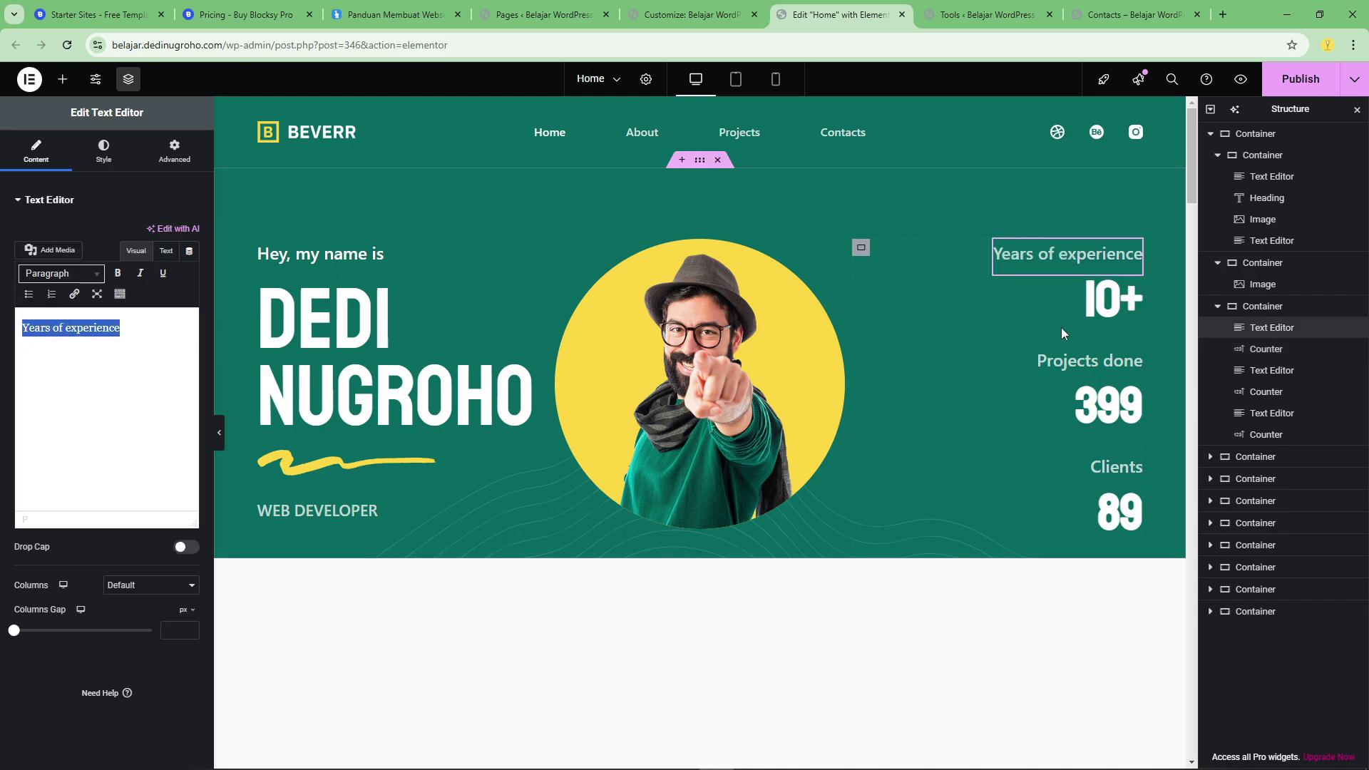
Insert a single-column Flexbox container above the row of software skill cards.
scroll(785, 421, down, 6)
scroll(697, 333, up, 3)
scroll(606, 622, down, 3)
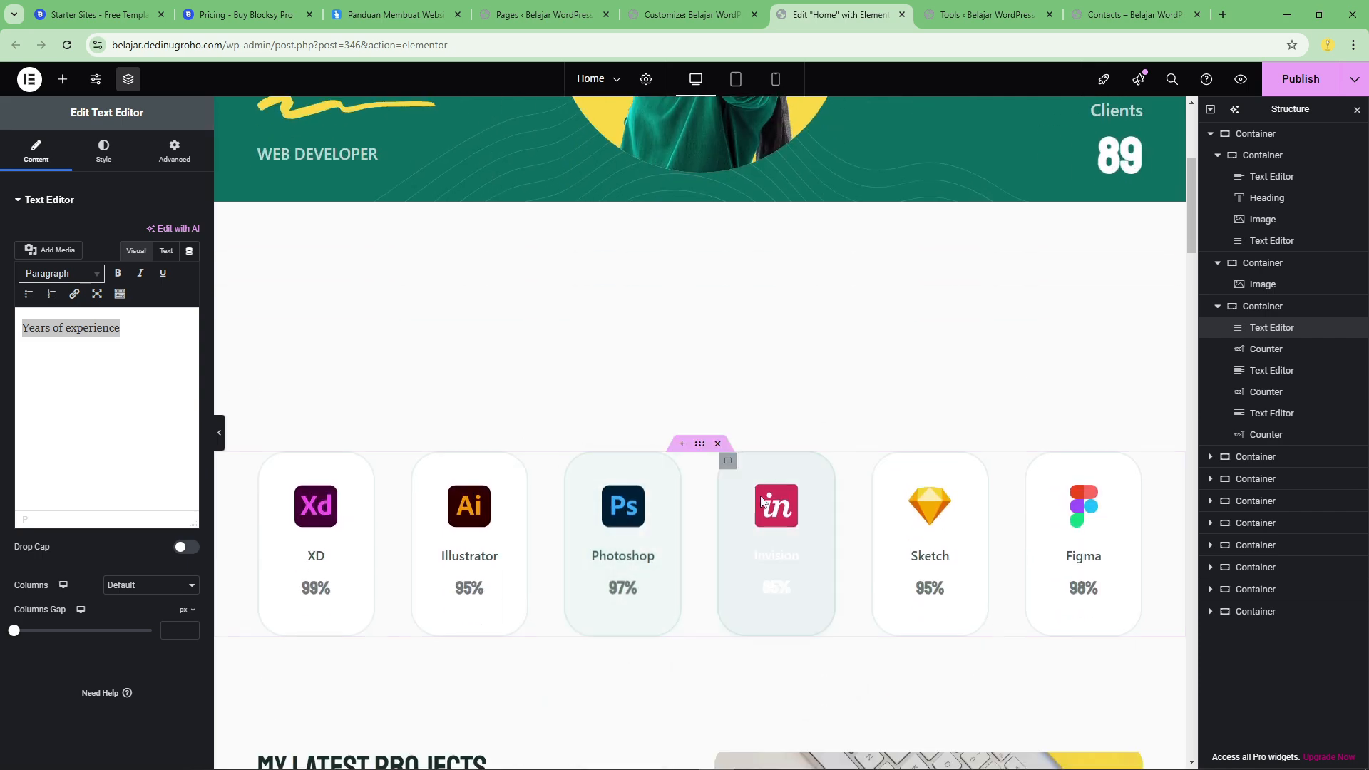
click(680, 445)
click(665, 510)
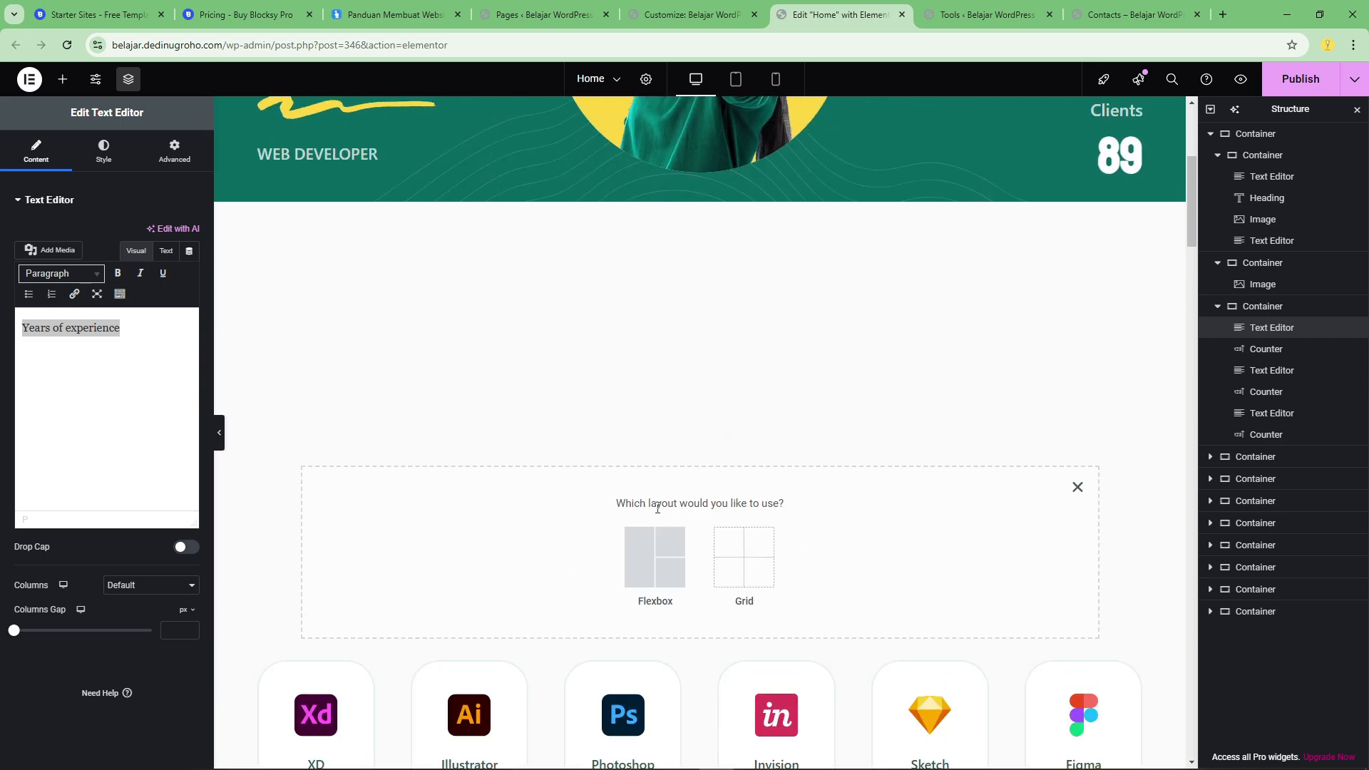
click(652, 563)
click(496, 550)
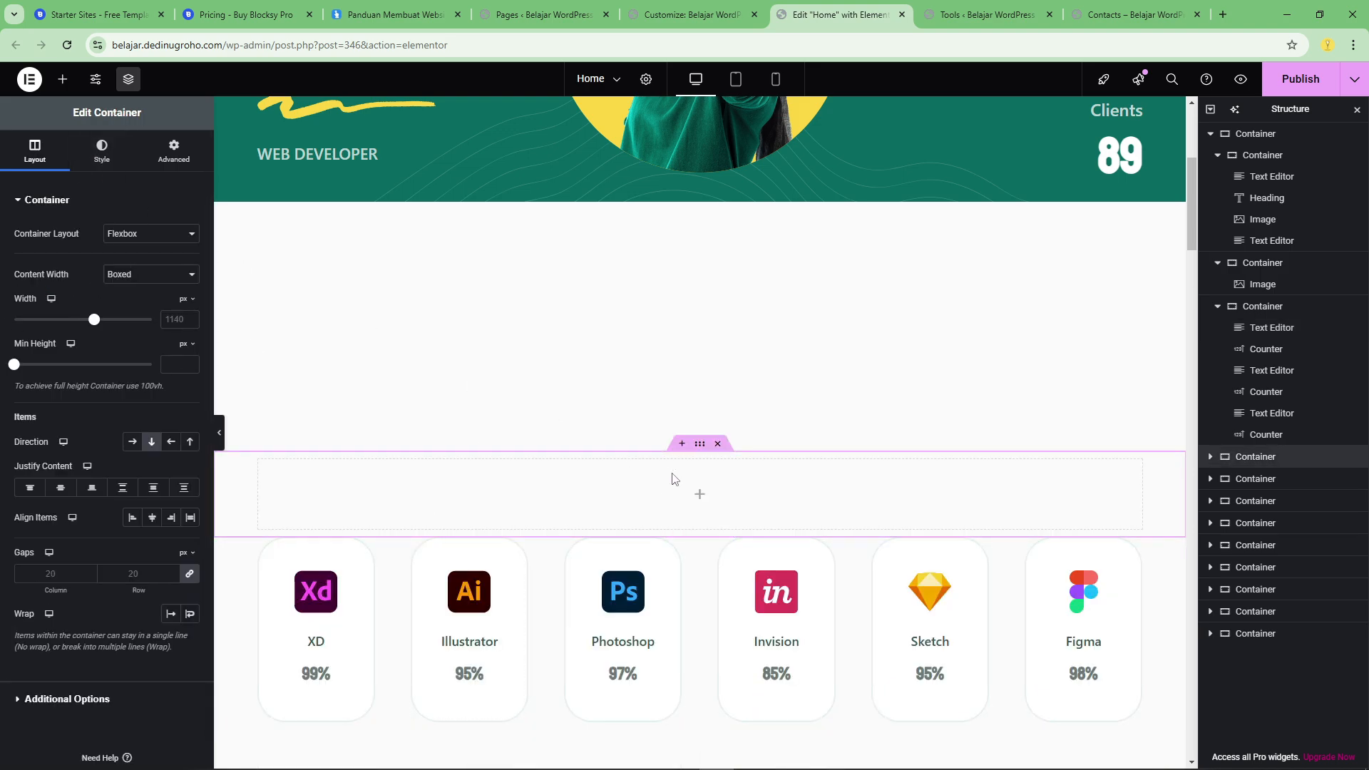
Add a heading reading "SKILL SAYA" to the empty container above the skill cards and center-align it.
click(704, 501)
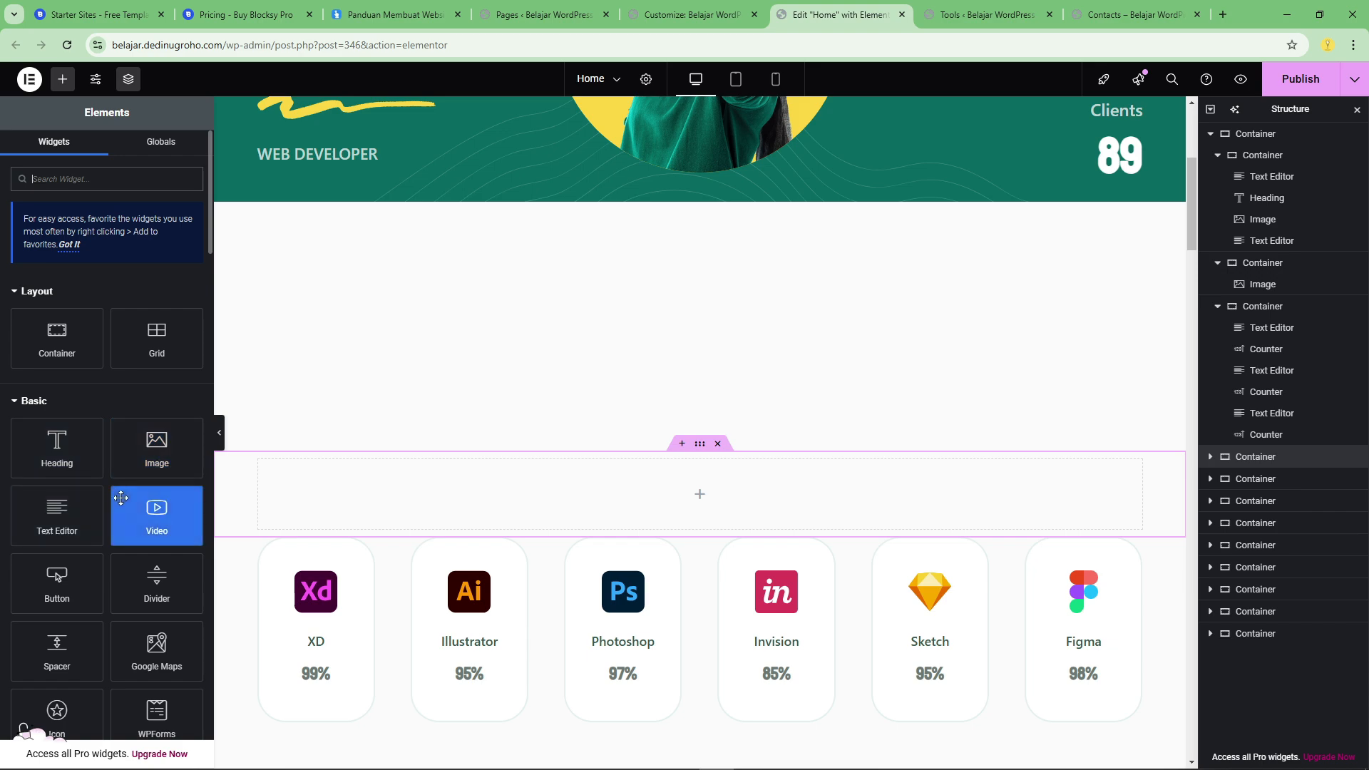
drag(85, 452, 695, 499)
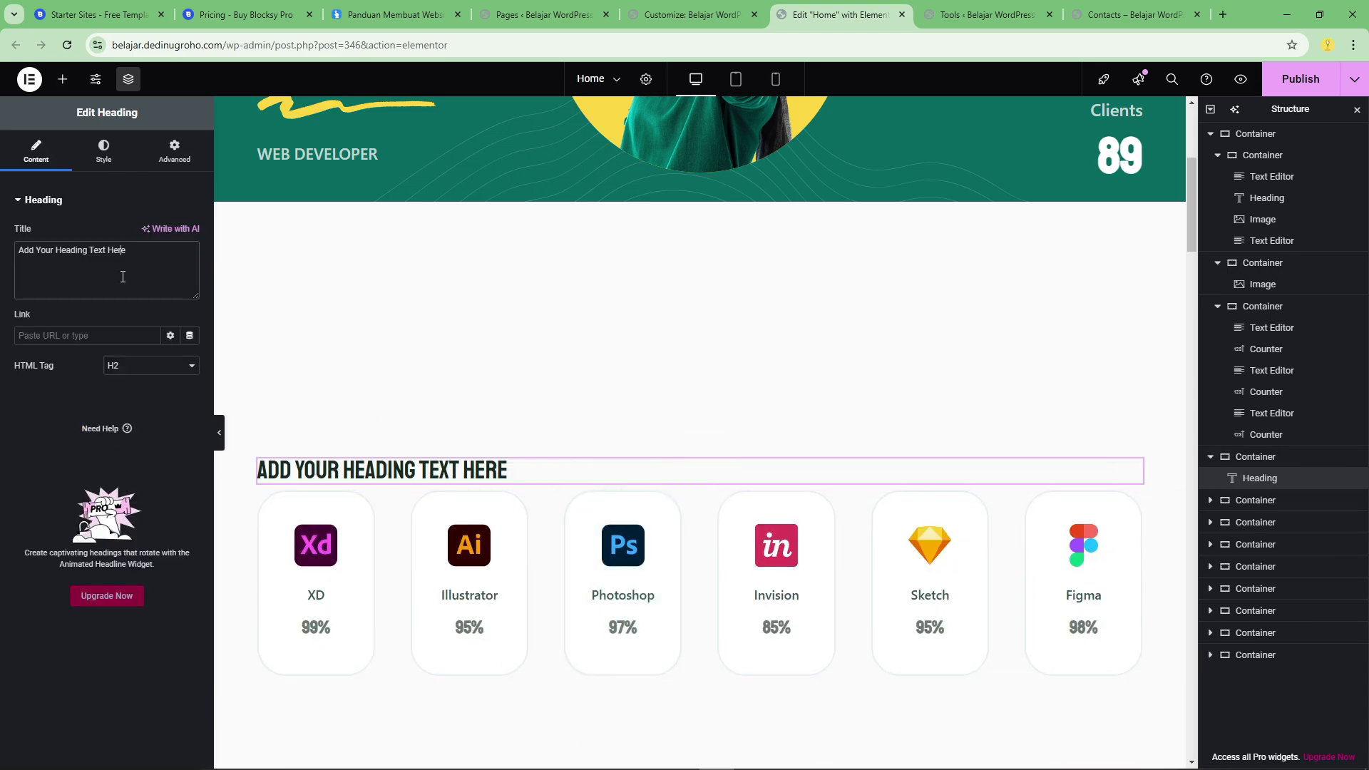
text(SKILL SAYA)
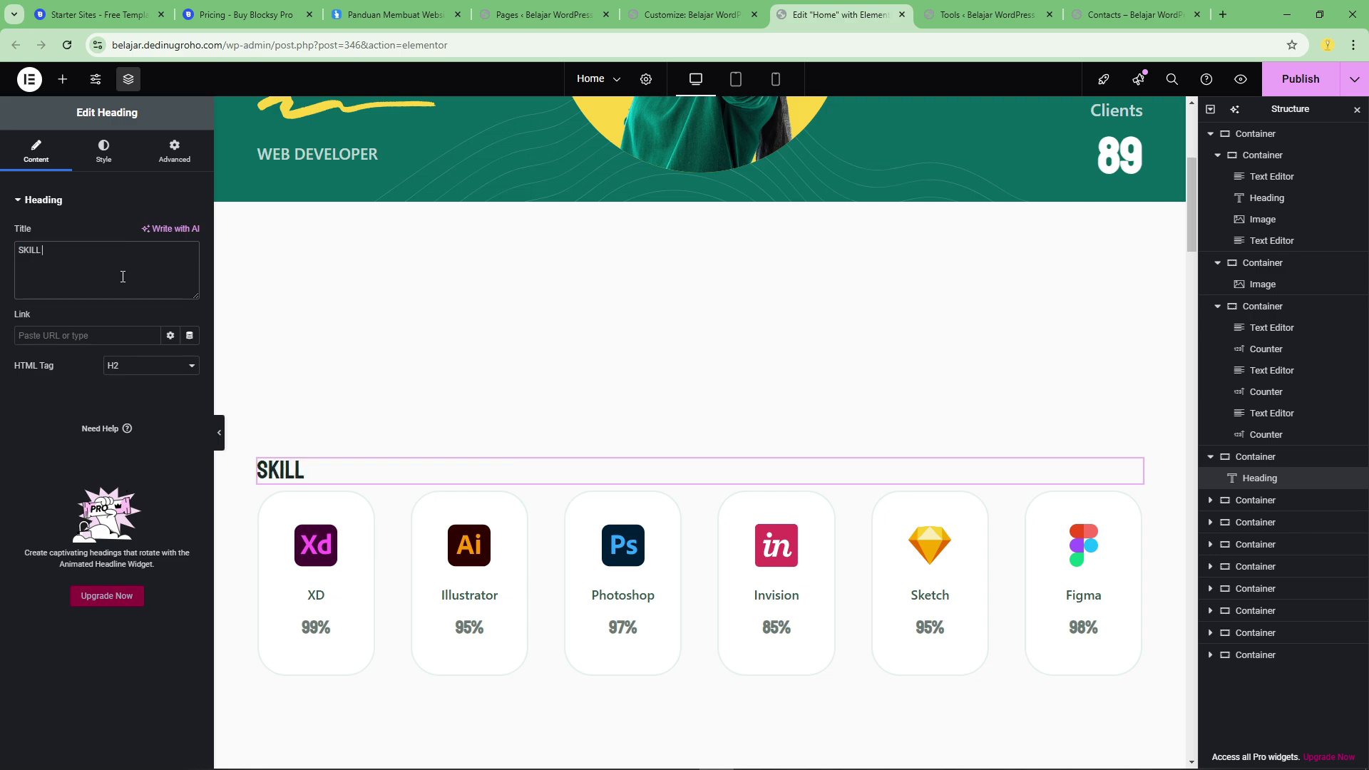
click(104, 149)
click(151, 235)
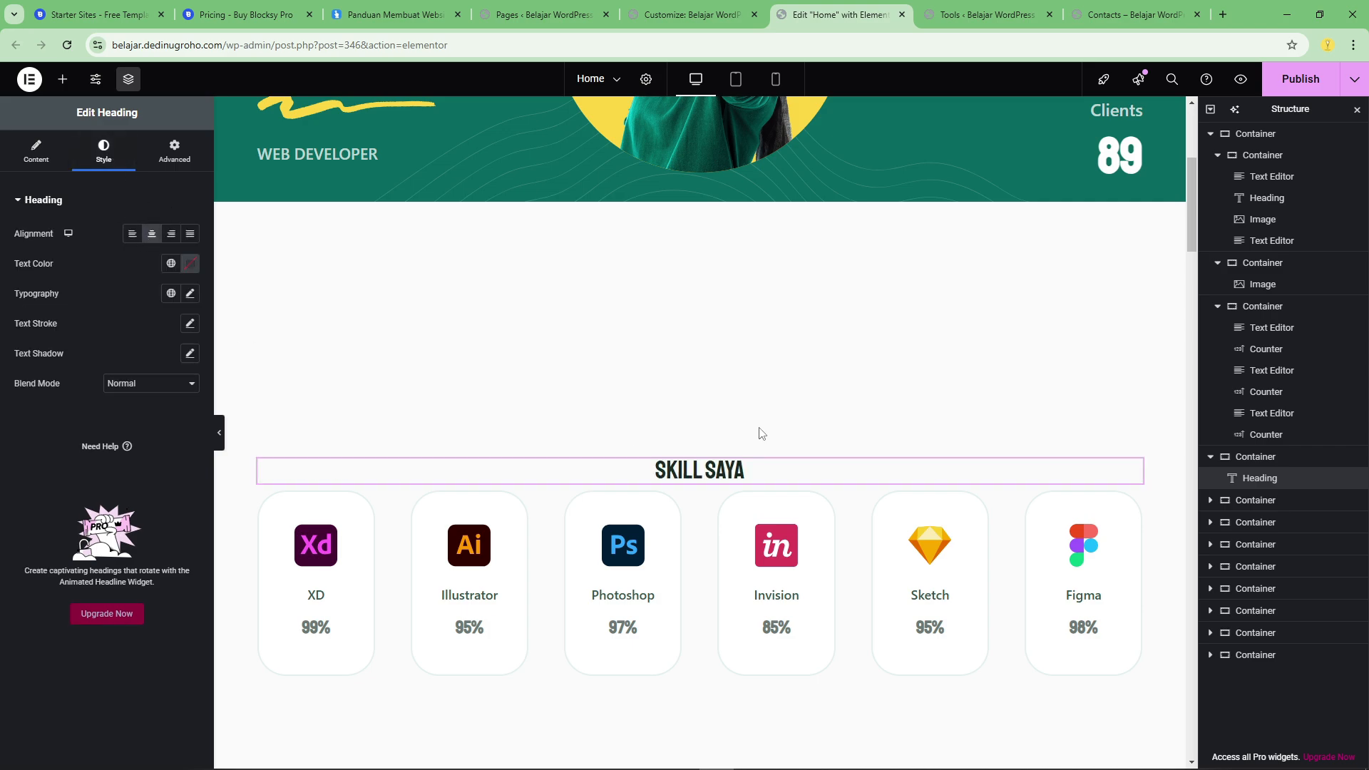
Look through the media library images available for the XD skill card's icon and close the library.
scroll(848, 386, up, 4)
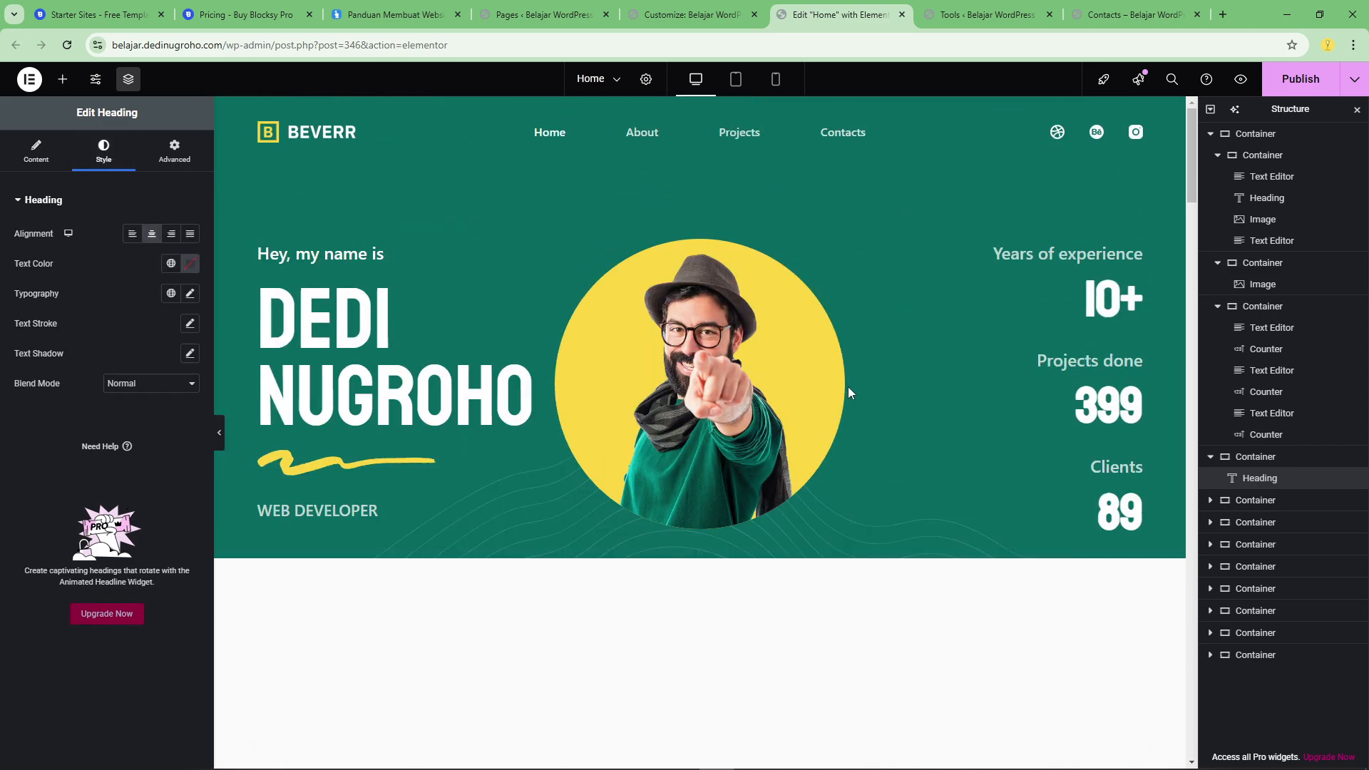
scroll(849, 386, down, 10)
scroll(842, 386, up, 2)
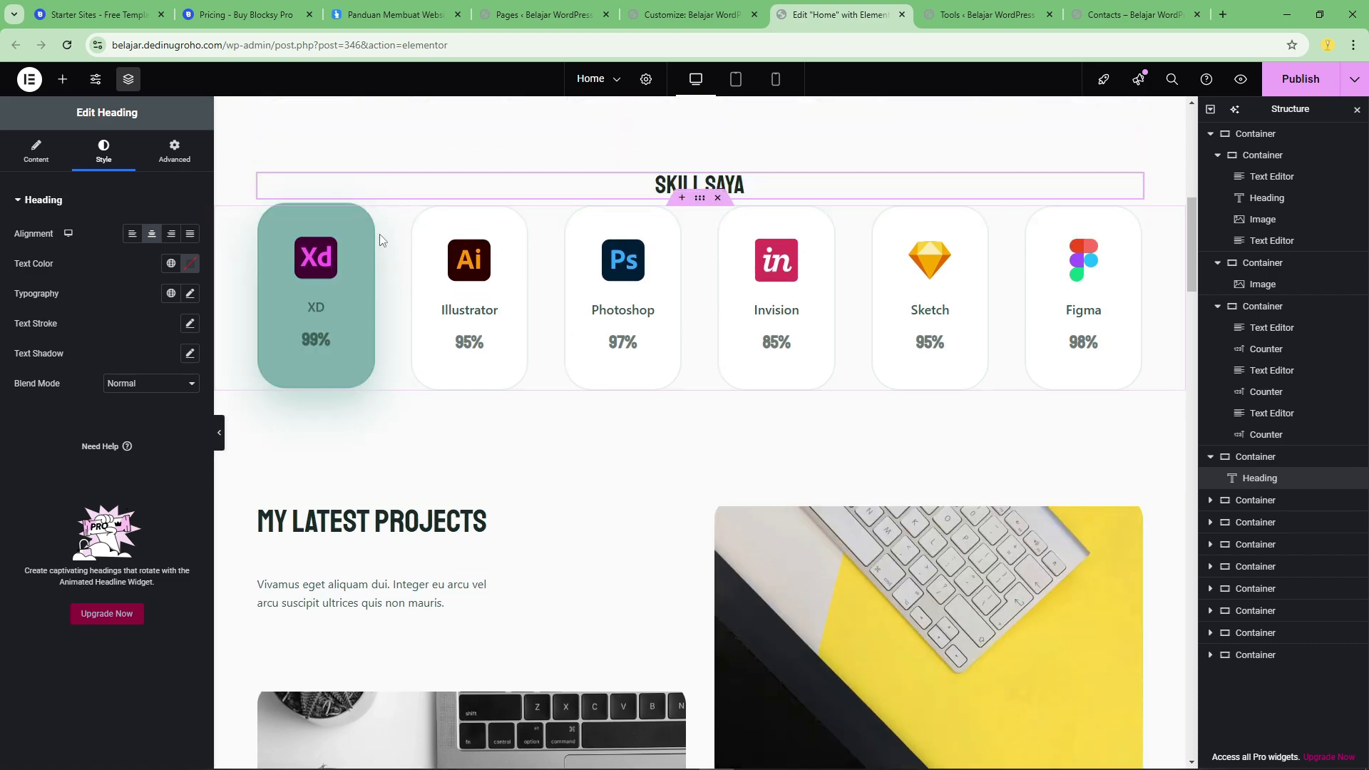
click(343, 245)
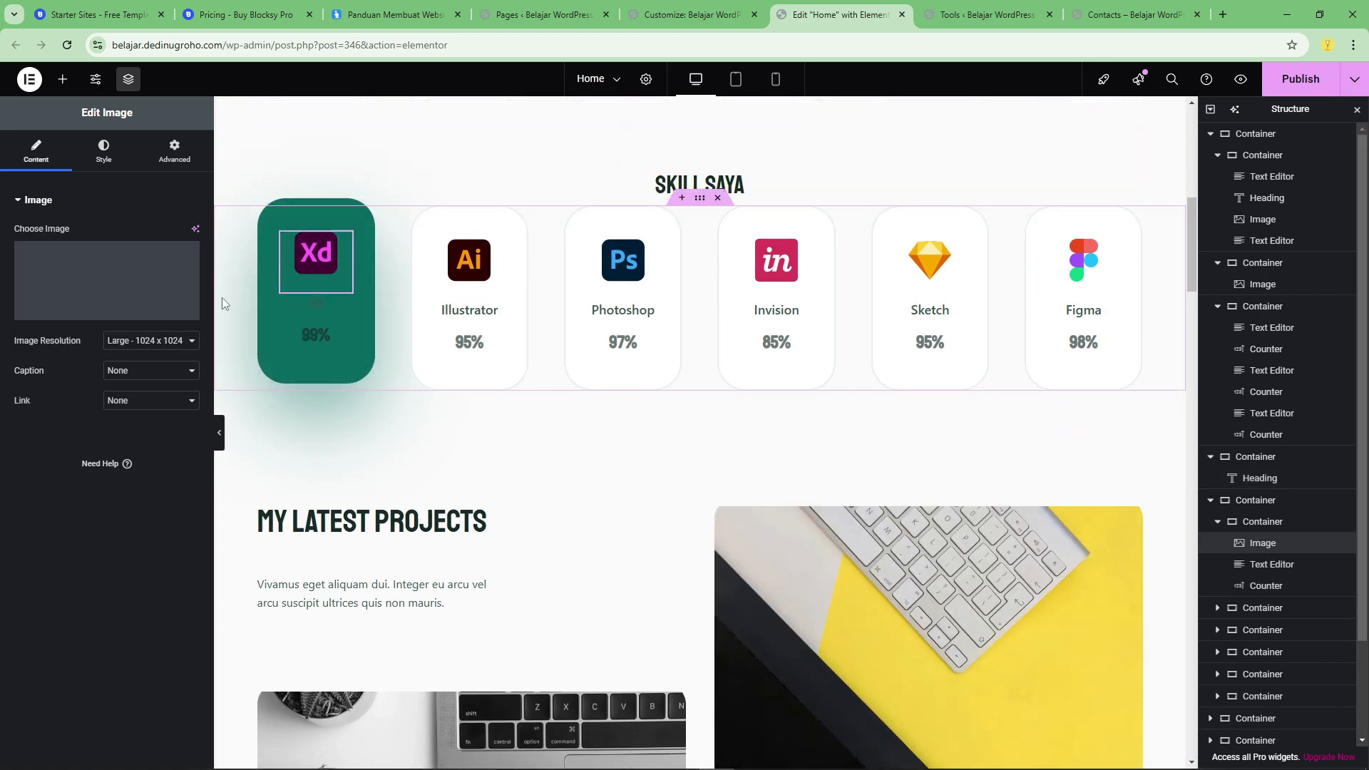
click(97, 310)
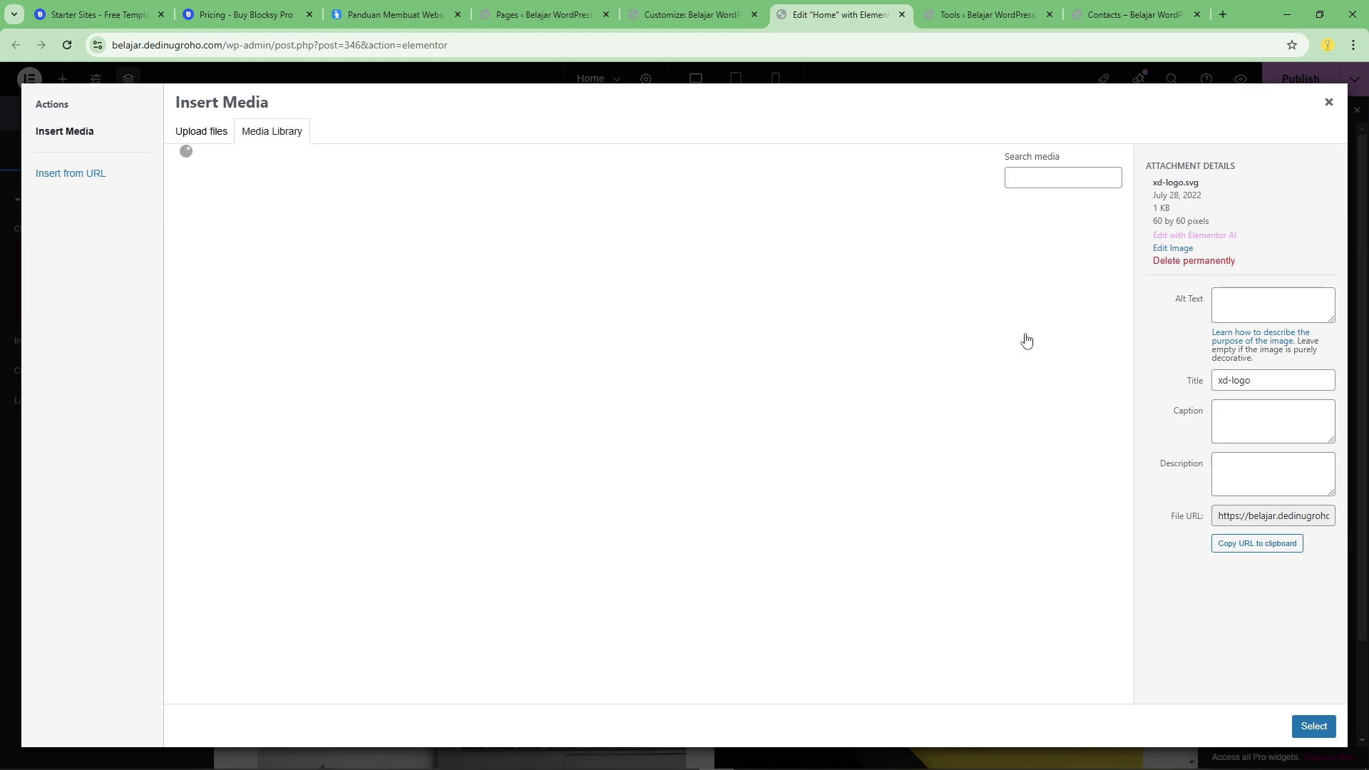
scroll(684, 385, down, 1)
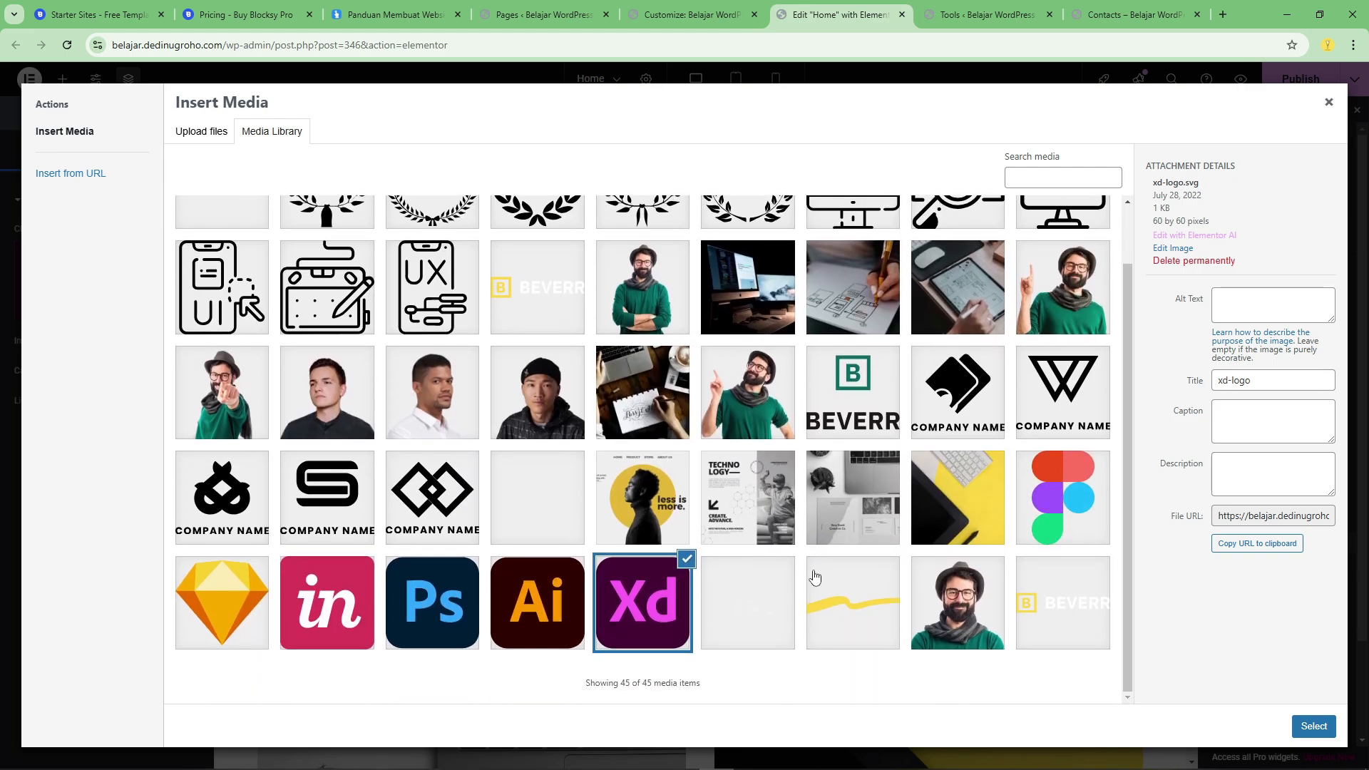
click(1327, 102)
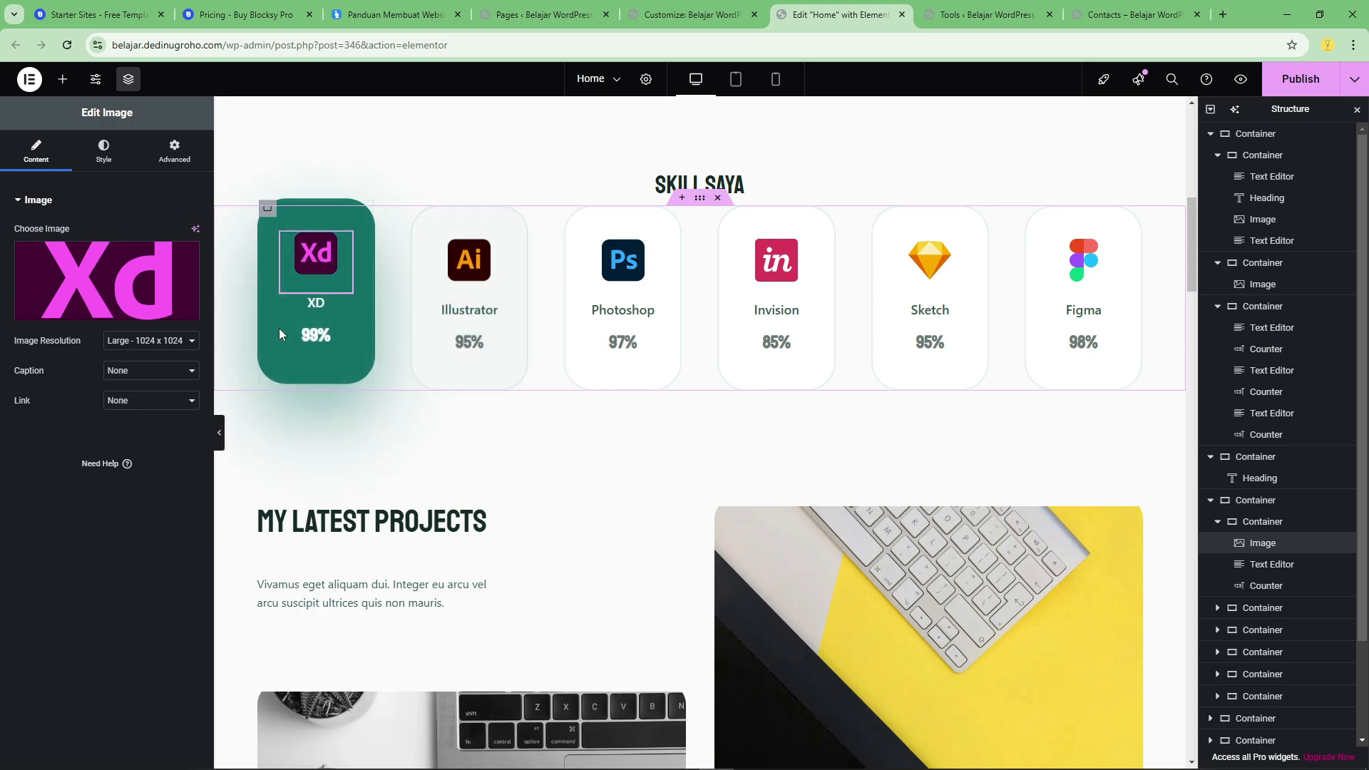
Set the ending number of the XD skill card's counter to 80.
click(343, 303)
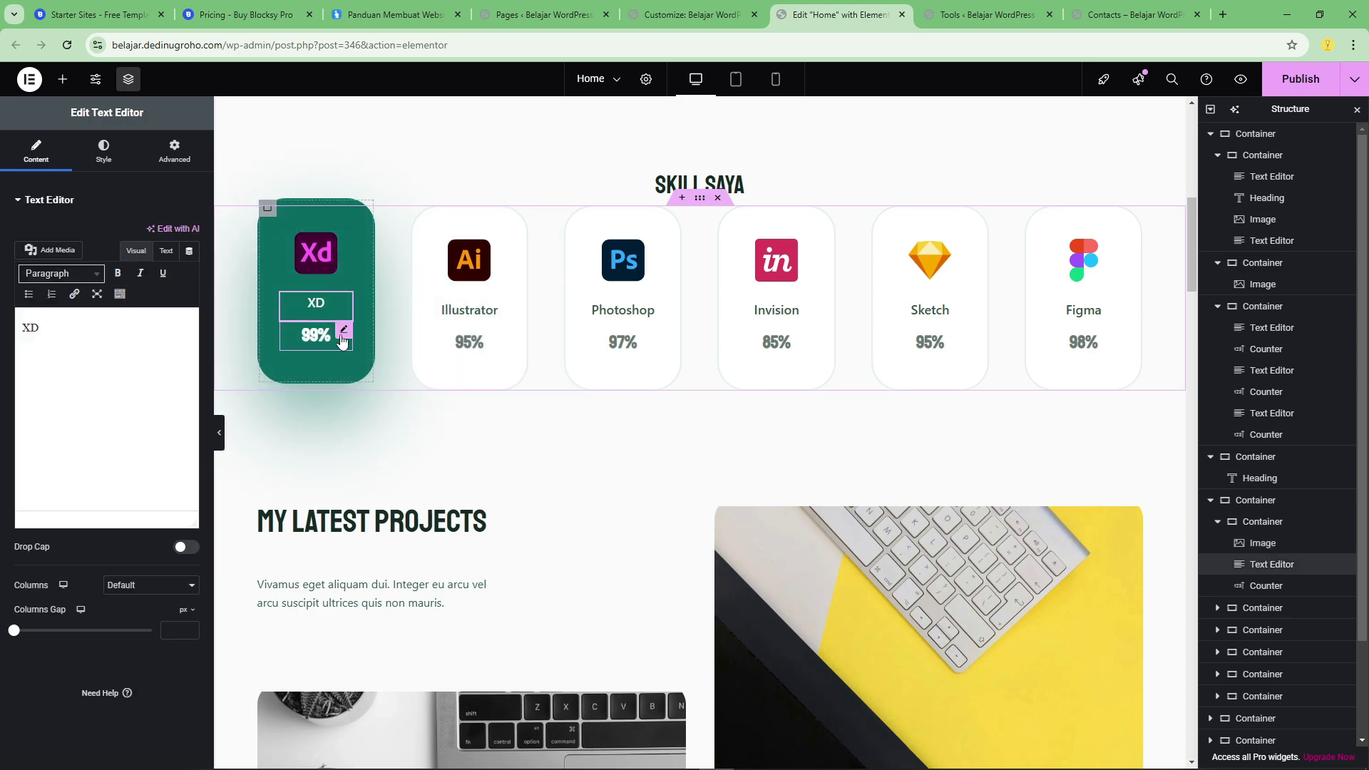
click(342, 332)
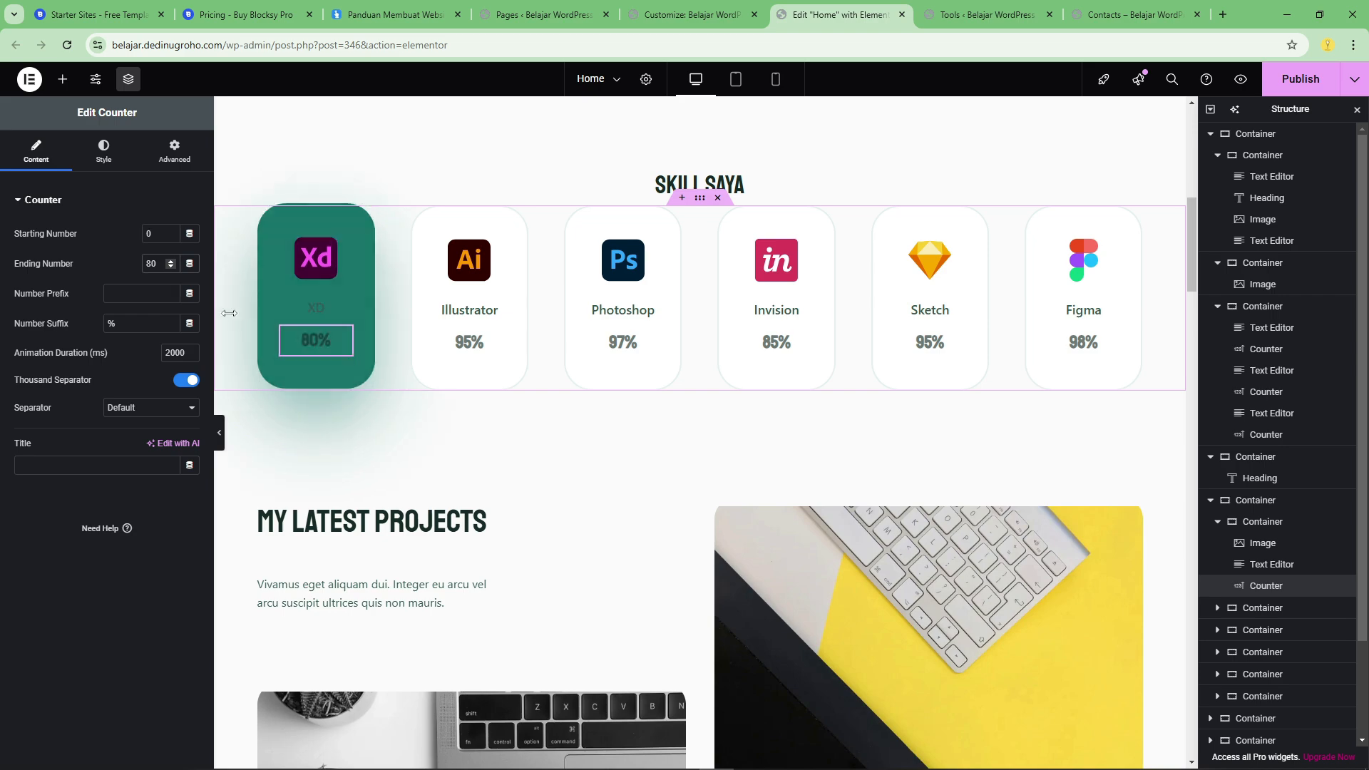
Look over the remaining Home page sections from the latest projects to the contact area, and publish the page changes.
scroll(940, 371, down, 3)
scroll(939, 371, down, 2)
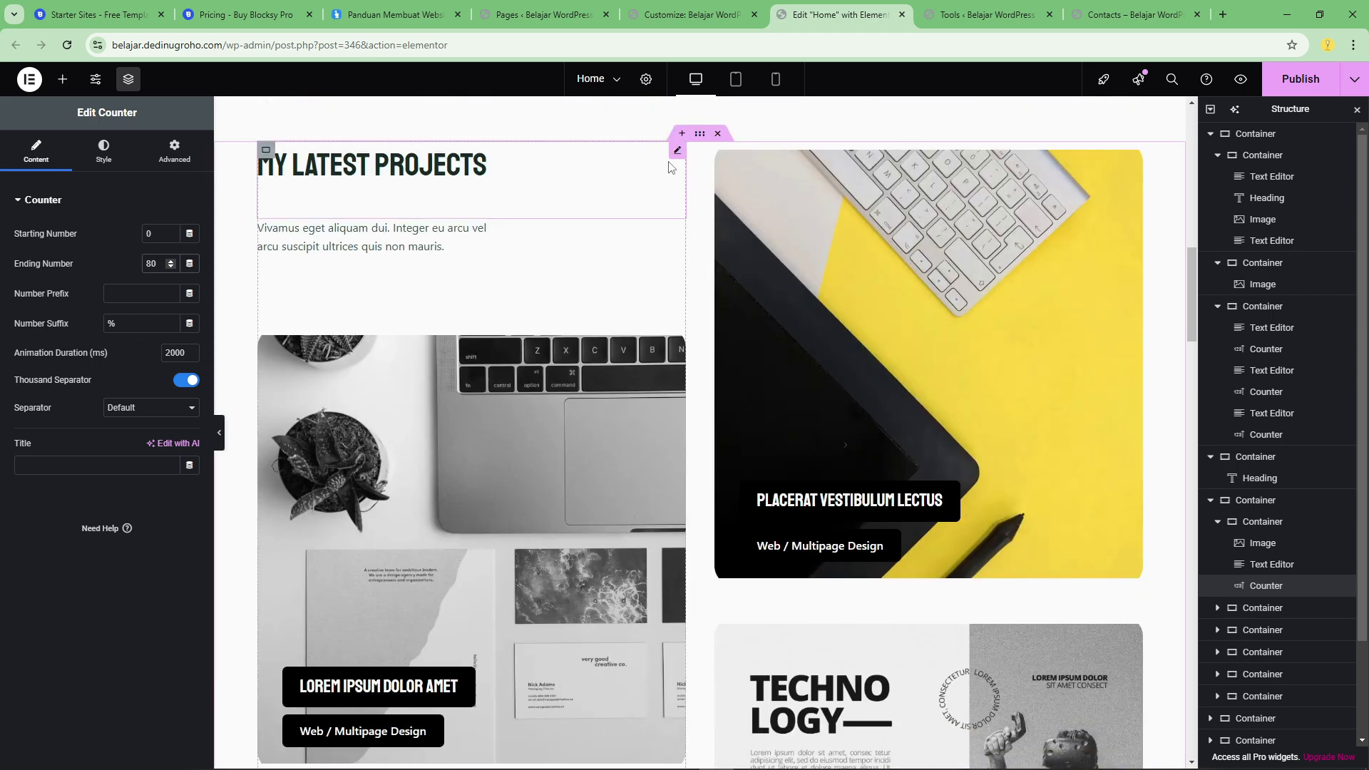
click(645, 163)
scroll(884, 314, down, 15)
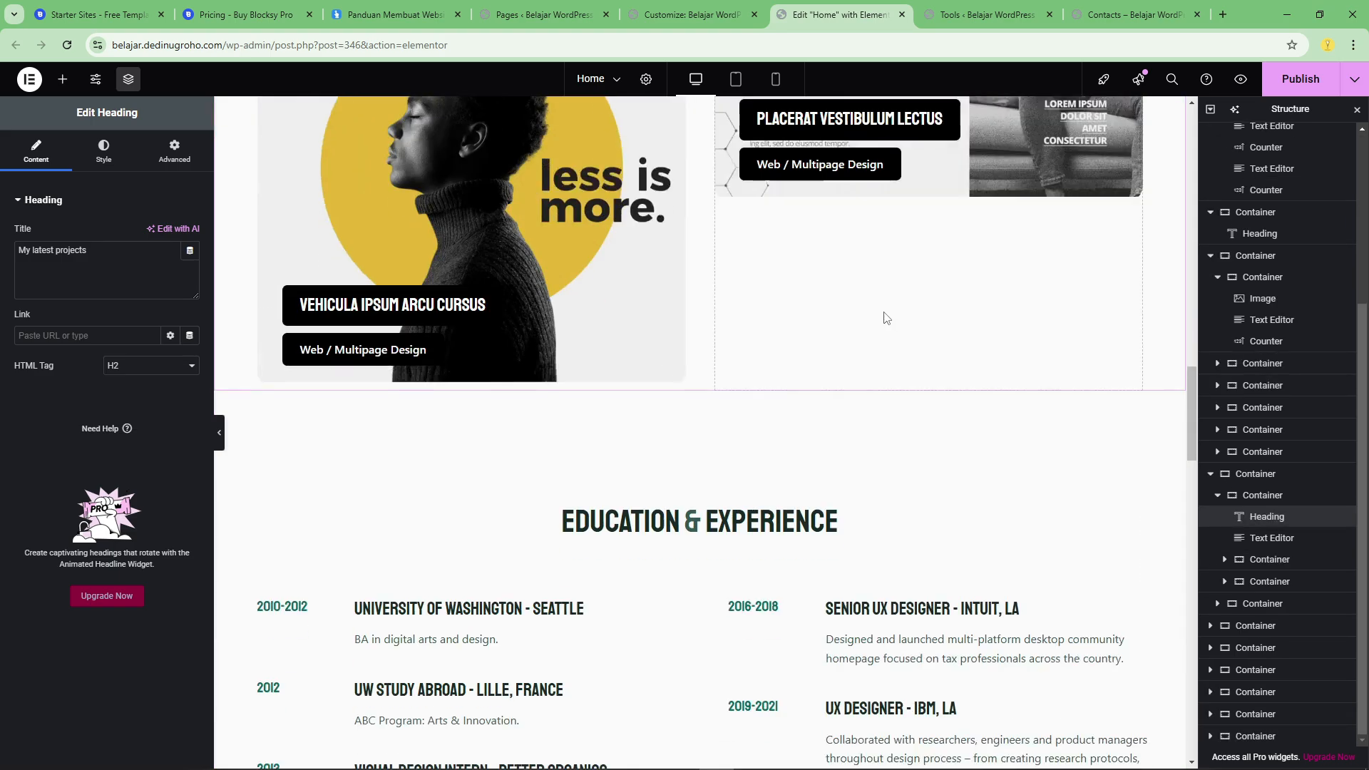
scroll(878, 318, down, 14)
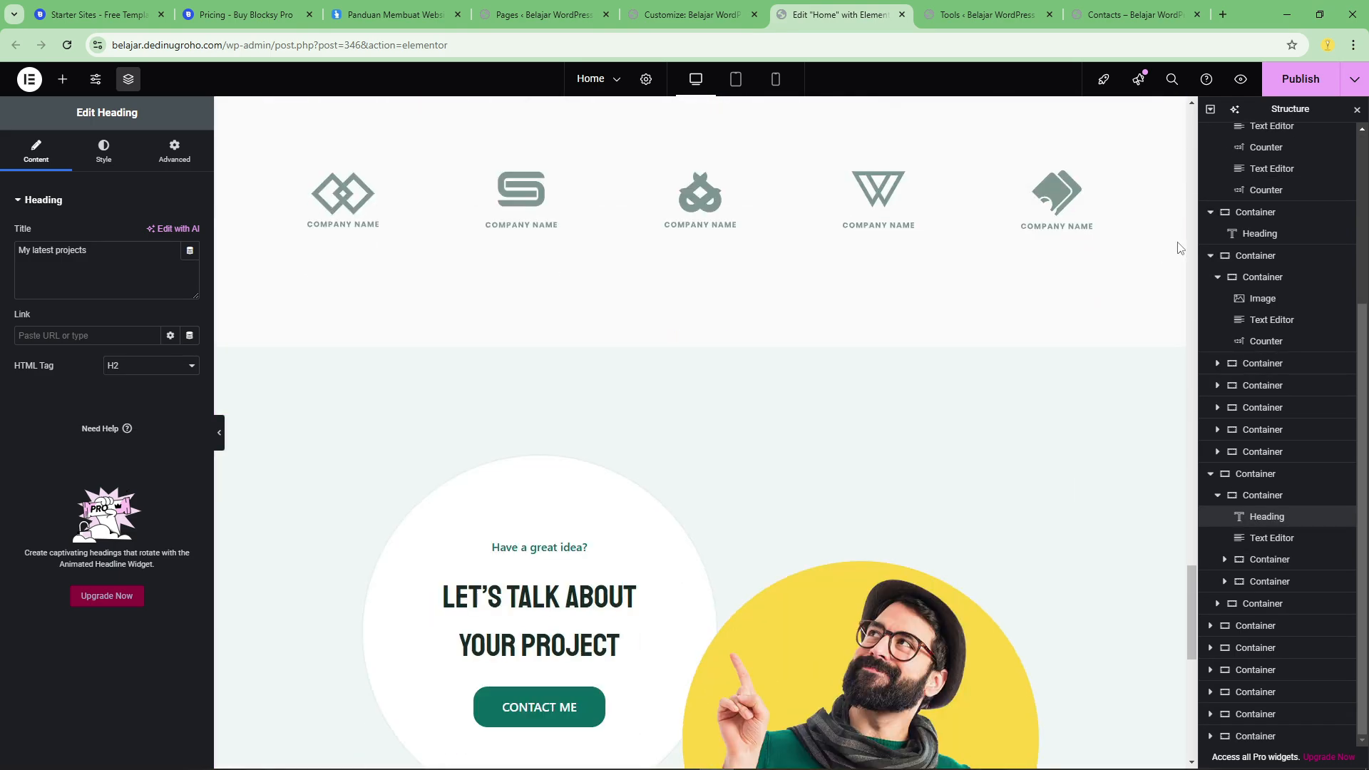
scroll(1087, 458, down, 7)
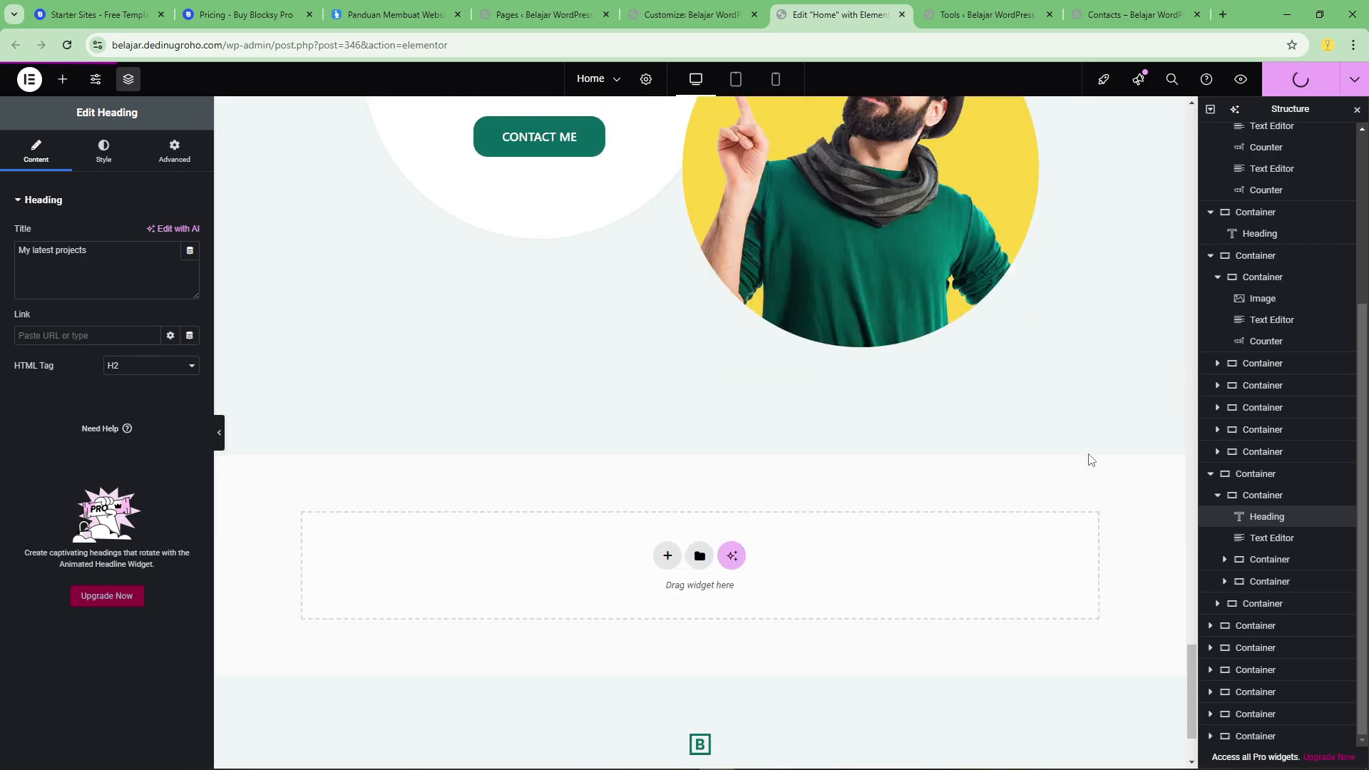
scroll(936, 415, up, 4)
scroll(936, 415, up, 2)
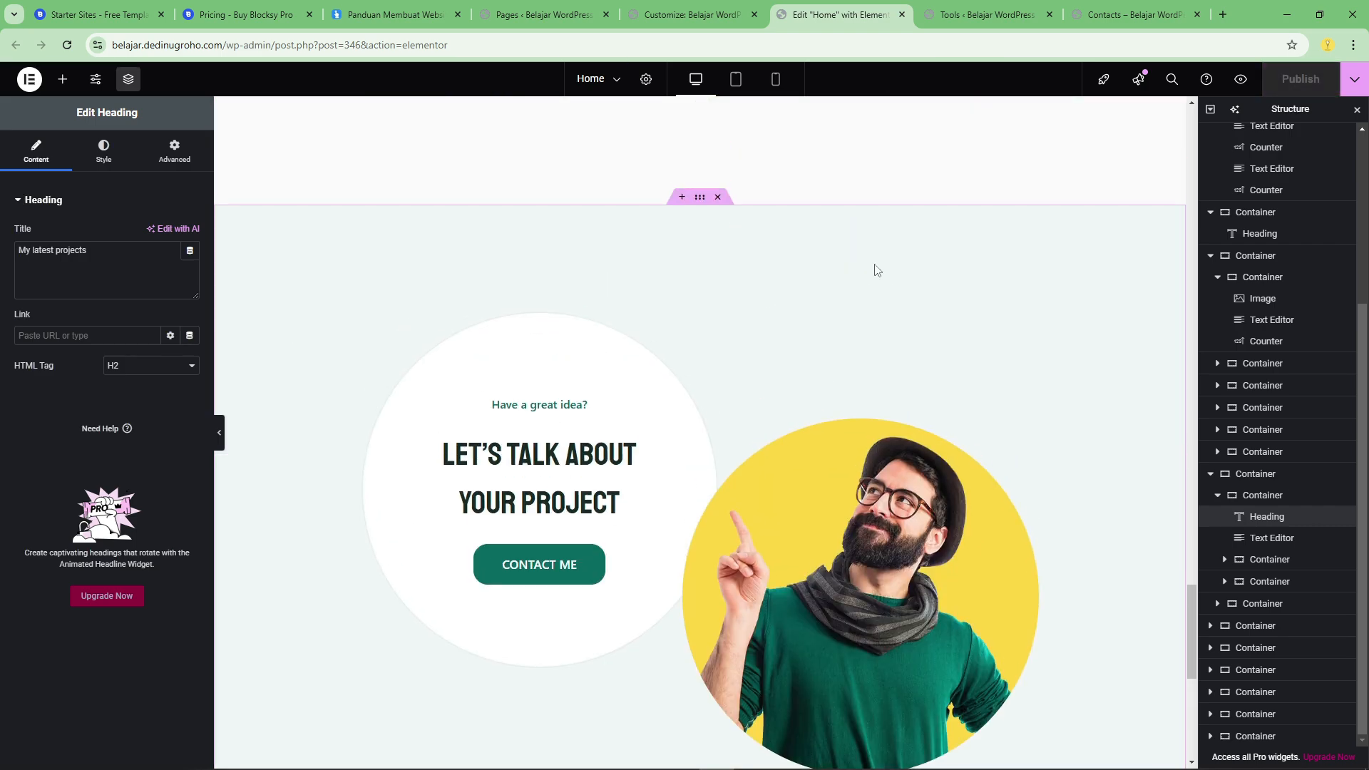
Switch to the live site, open its Home page and review the published hero section.
click(1133, 15)
scroll(400, 309, up, 20)
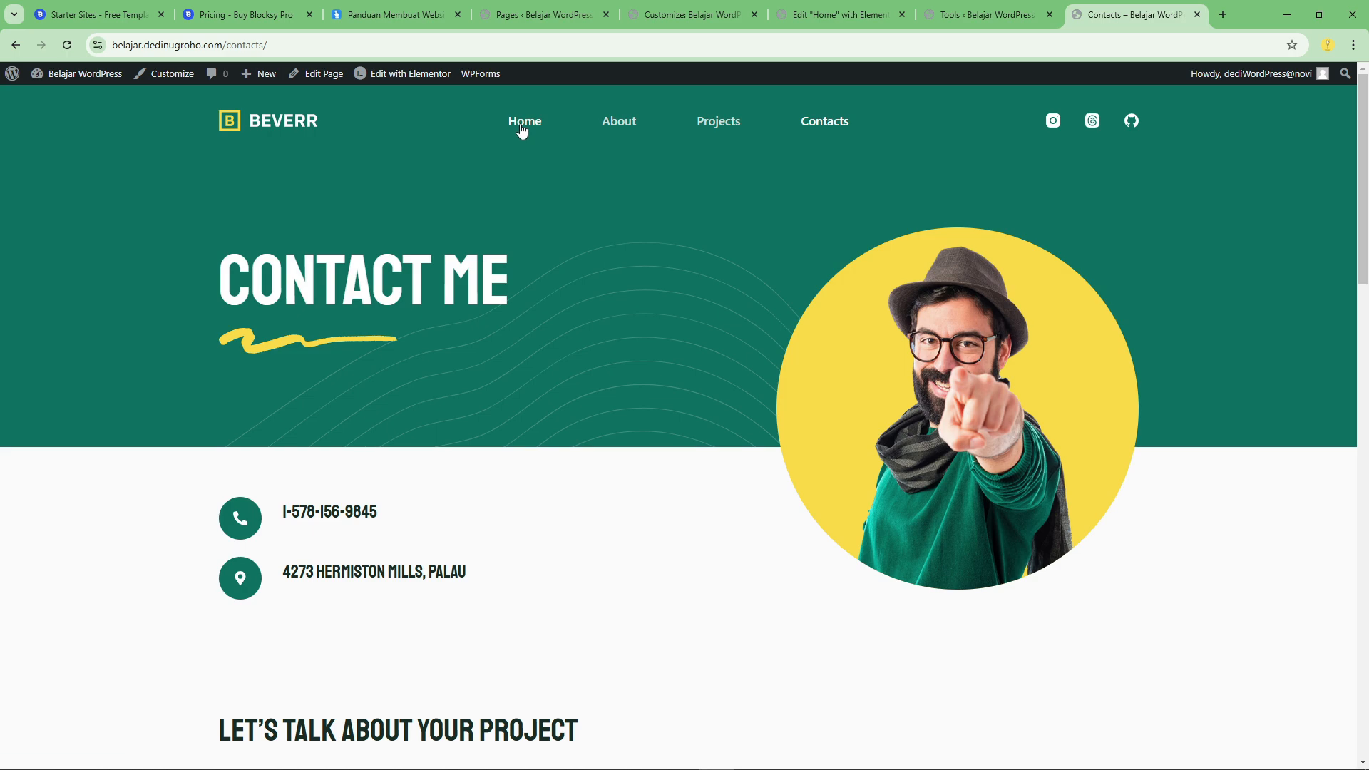
click(523, 131)
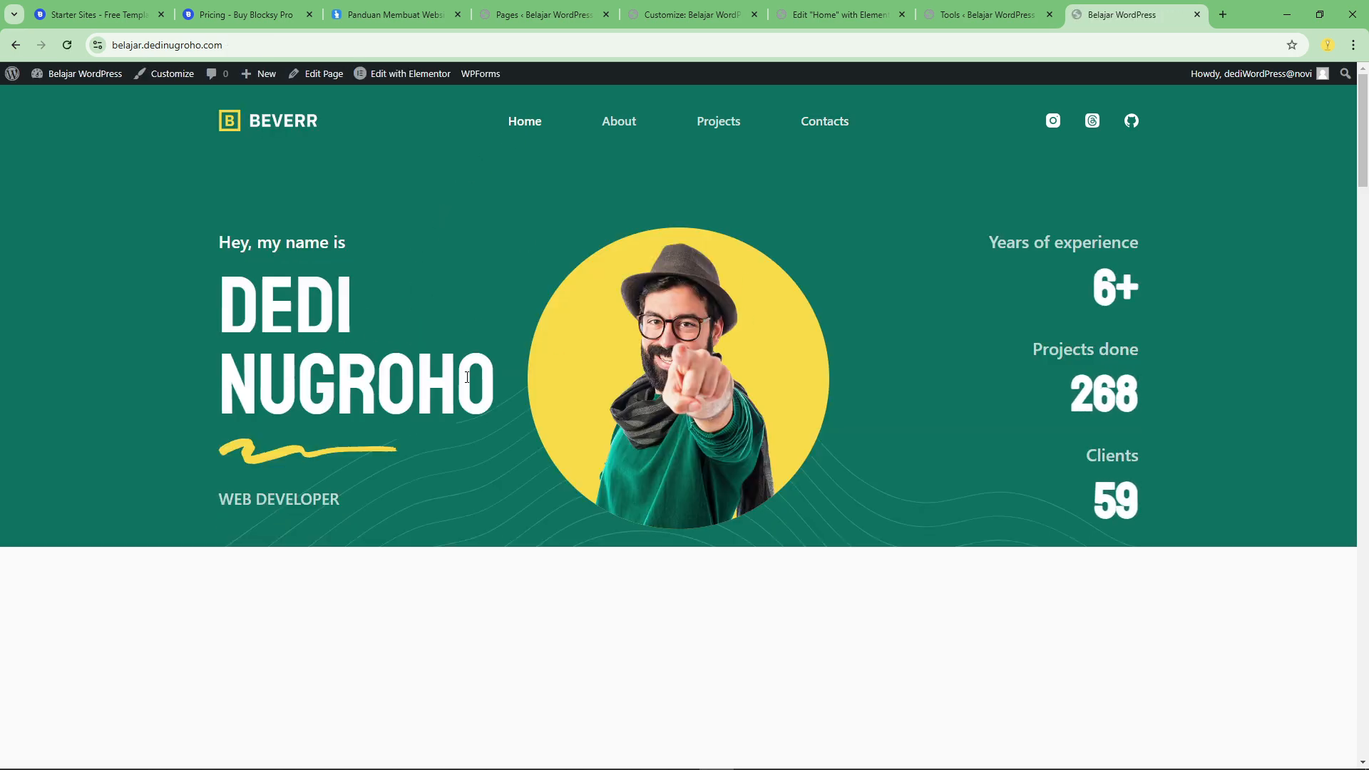
scroll(914, 403, down, 1)
scroll(913, 396, down, 4)
scroll(908, 384, up, 5)
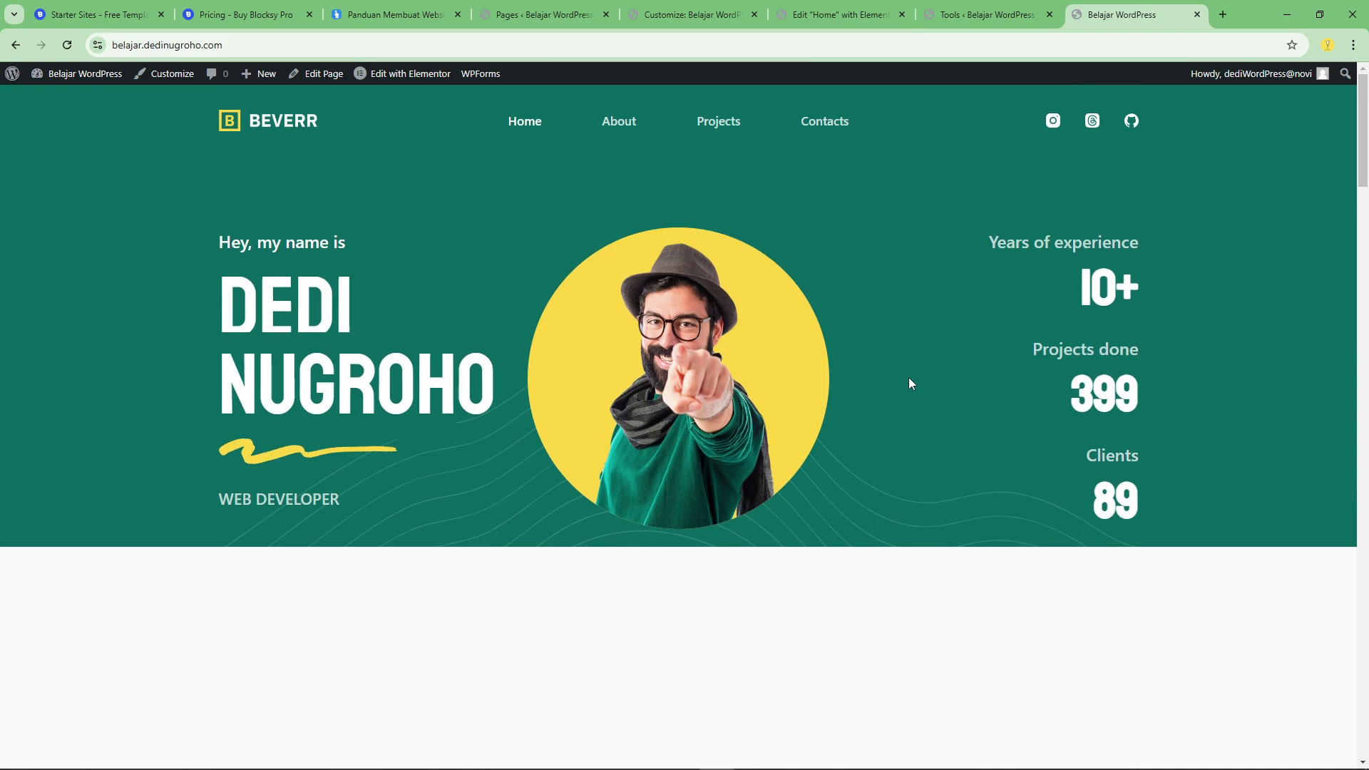
Check the SKILL SAYA heading and skill cards on the live Home page, returning to the hero section.
click(538, 16)
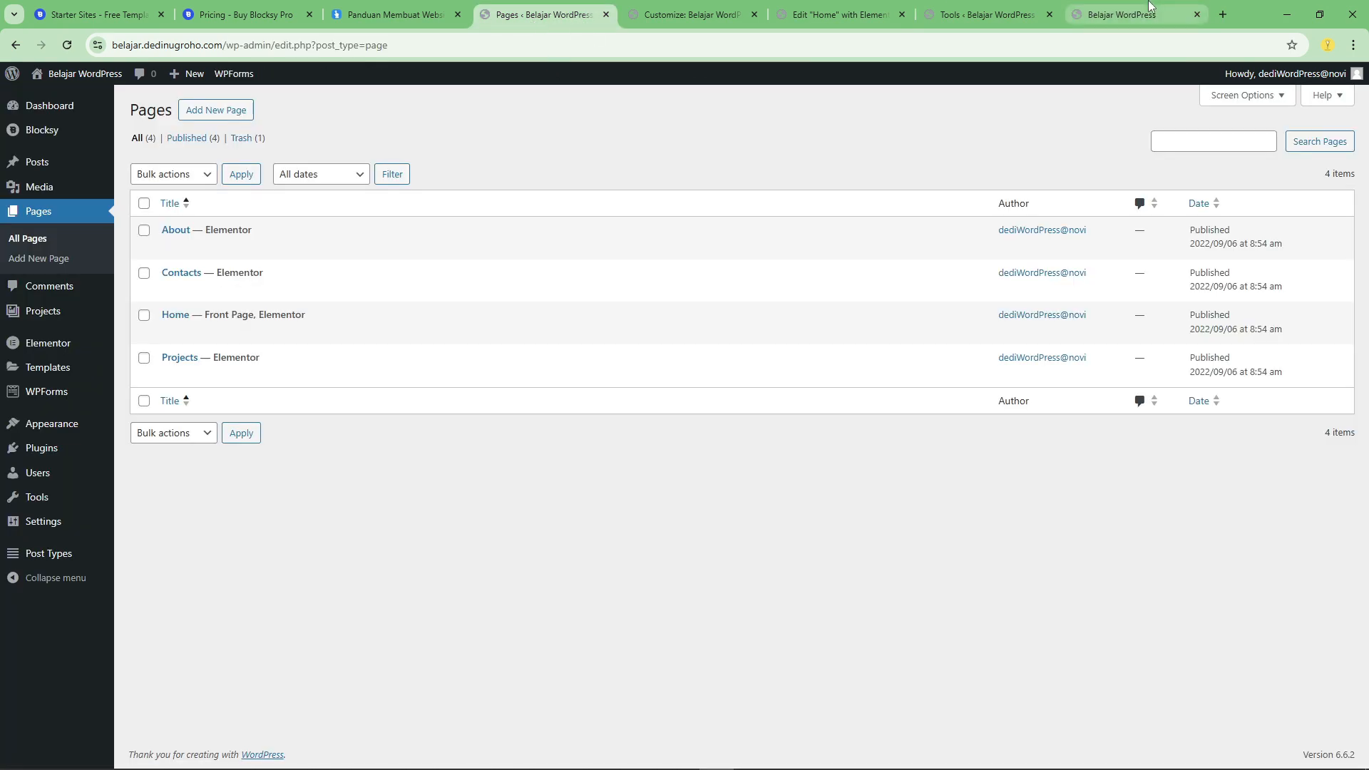
click(1126, 13)
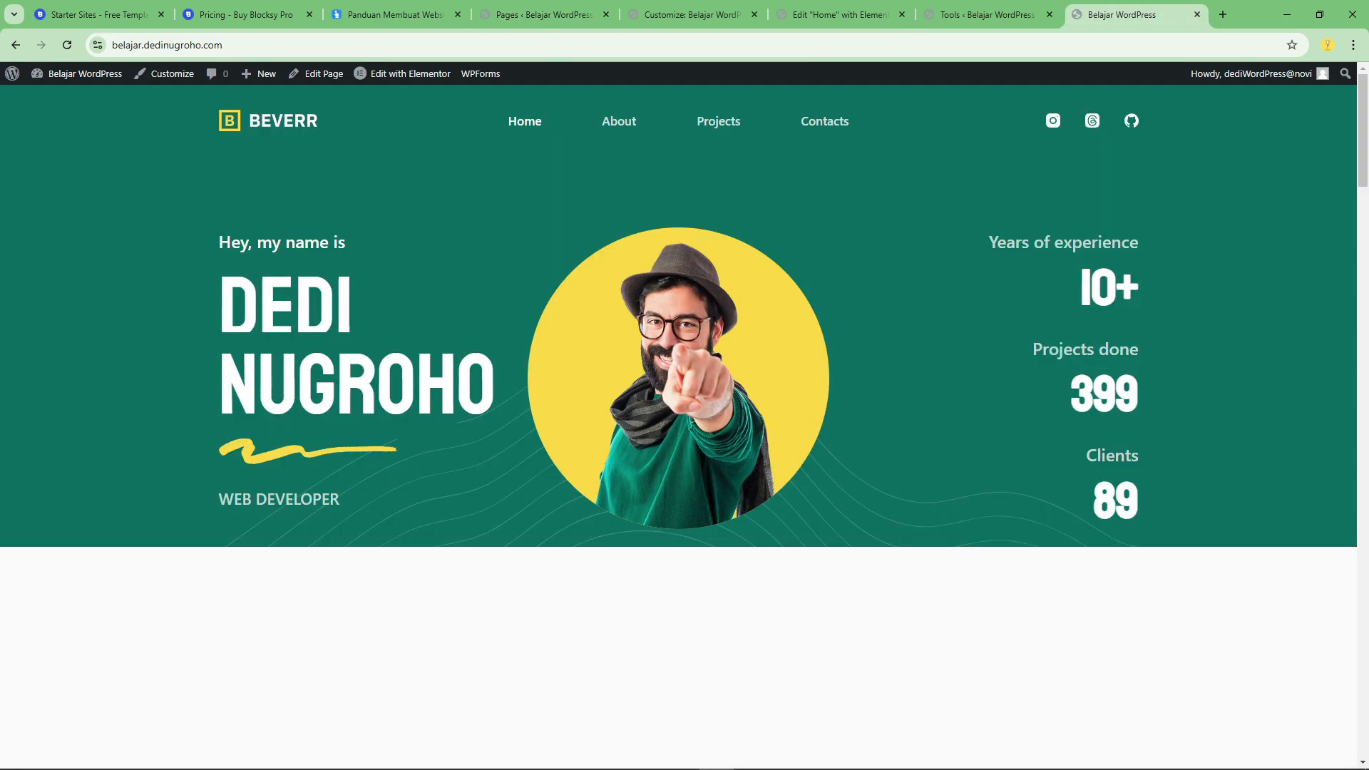
scroll(803, 299, down, 7)
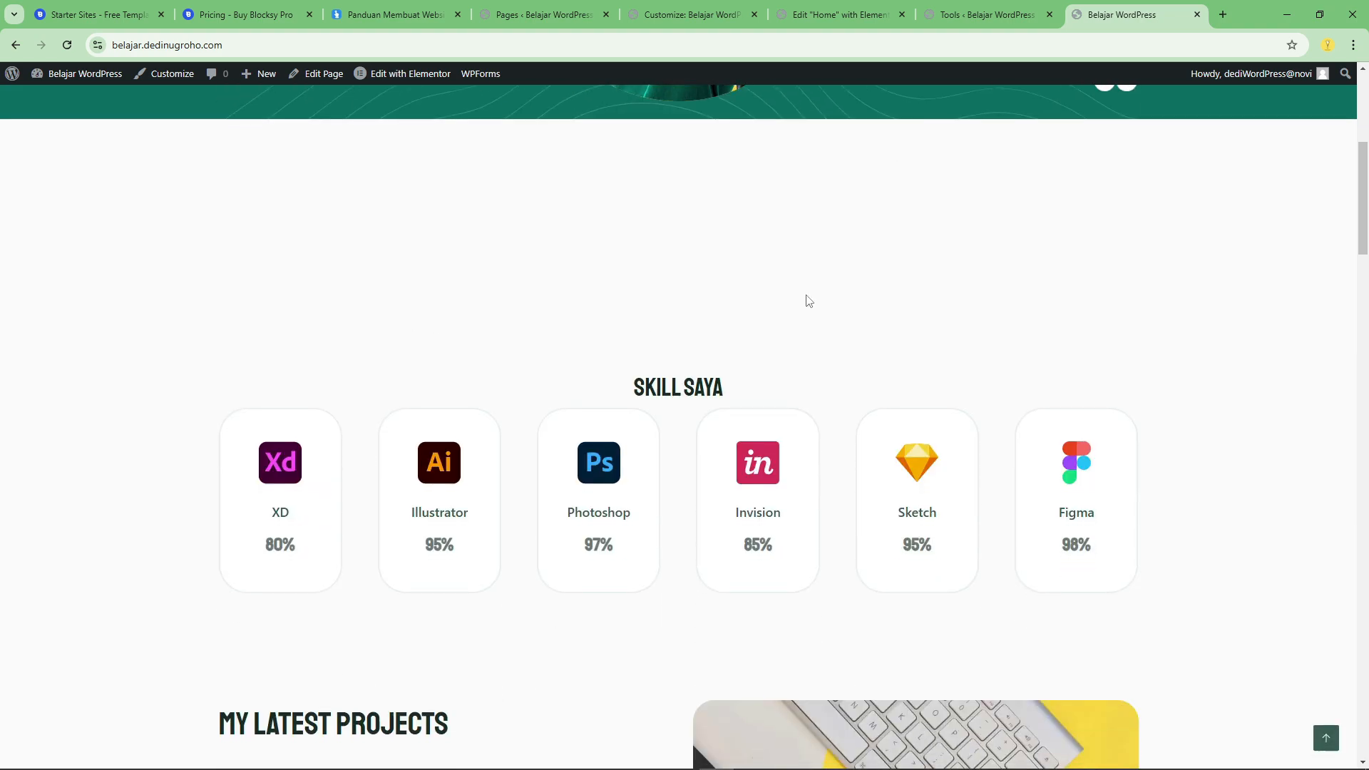
scroll(846, 253, up, 6)
click(577, 15)
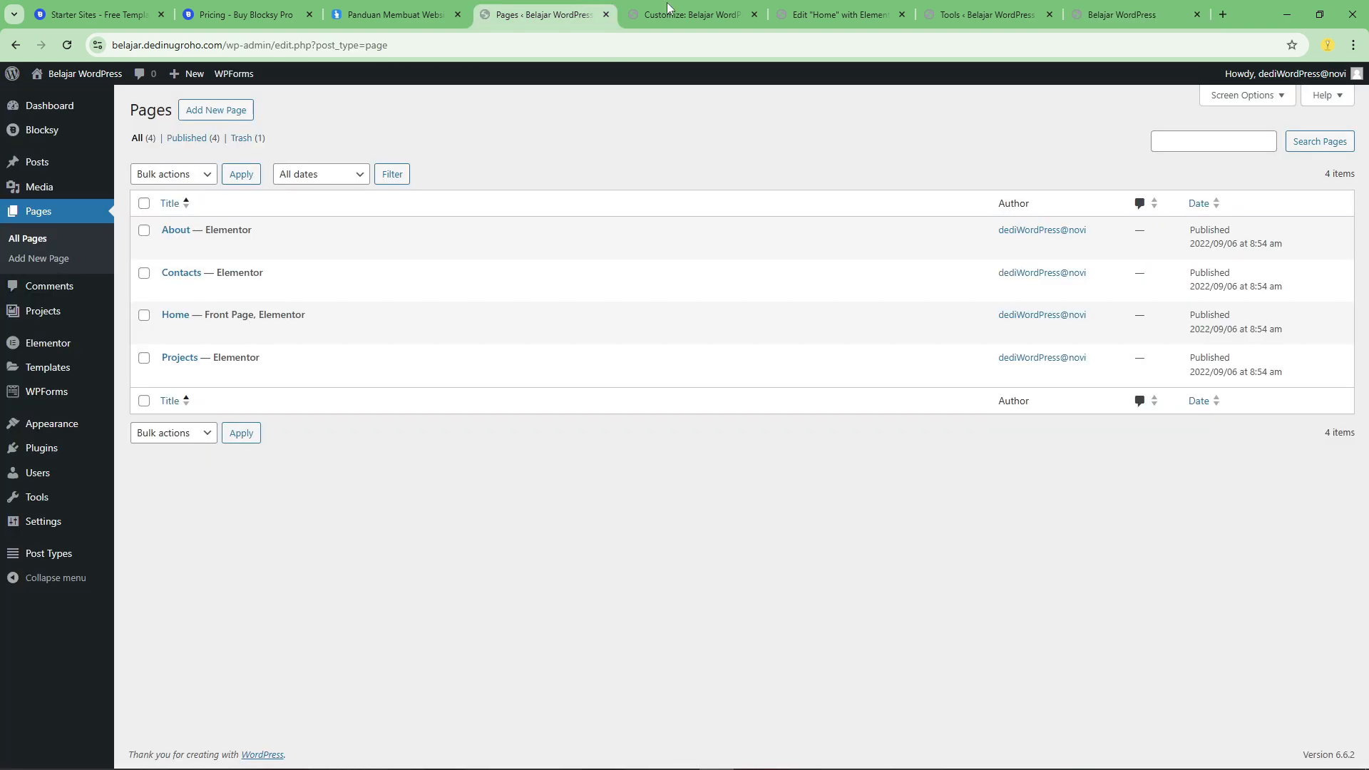
click(1126, 14)
scroll(713, 302, up, 2)
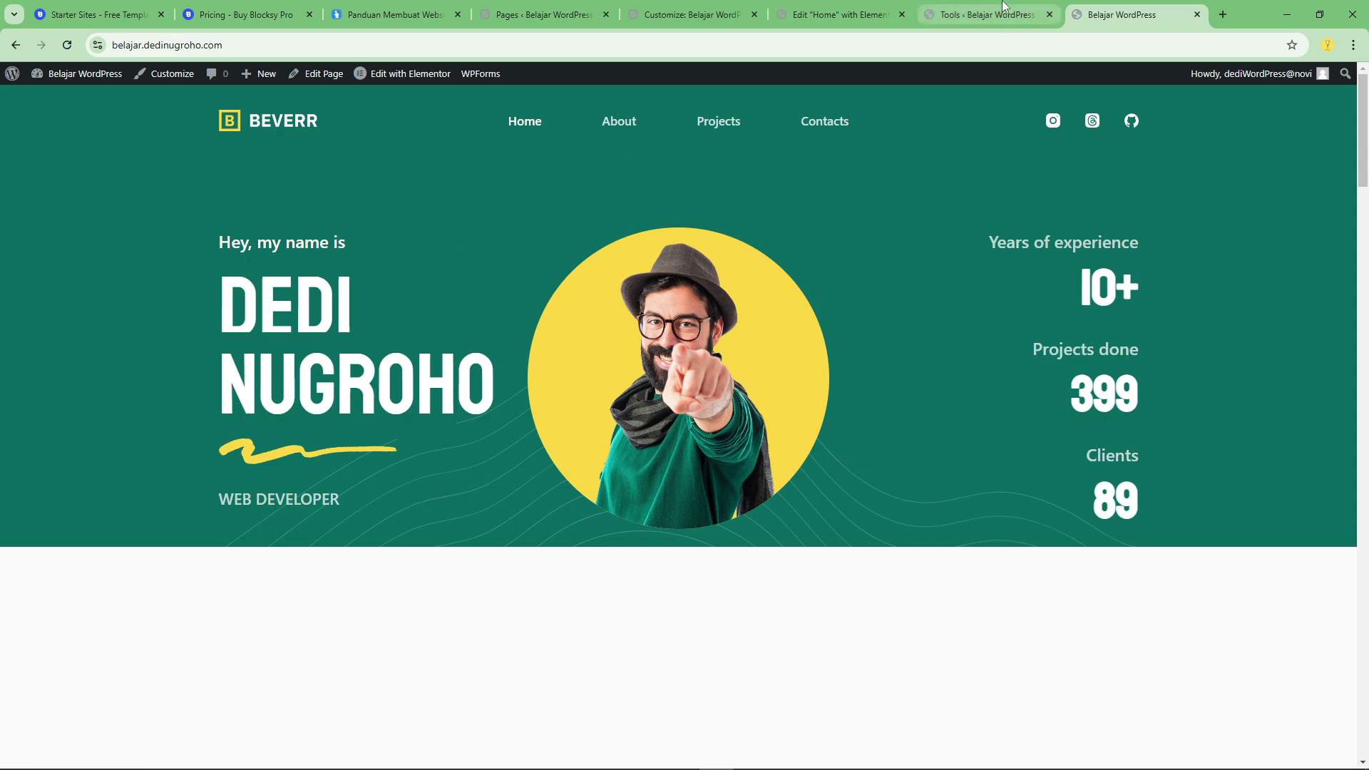
click(800, 8)
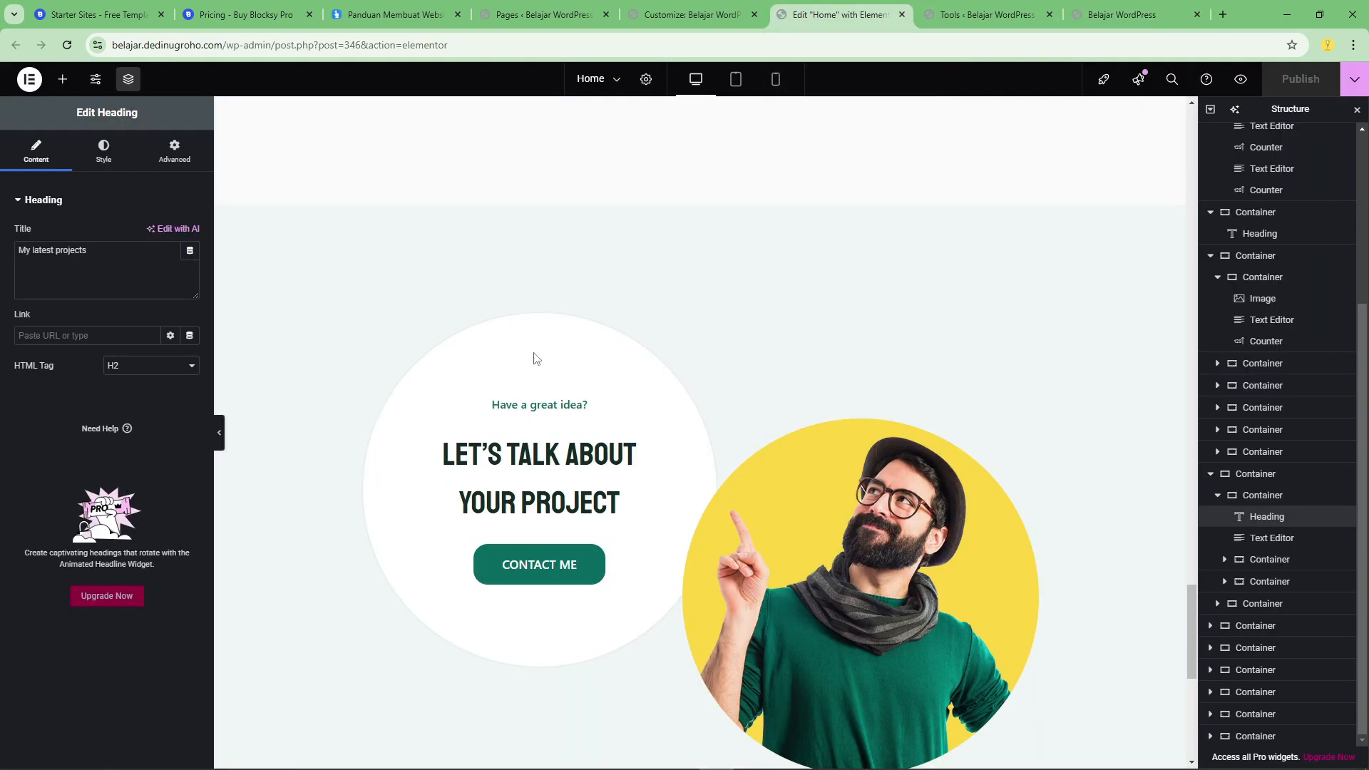
scroll(645, 339, up, 10)
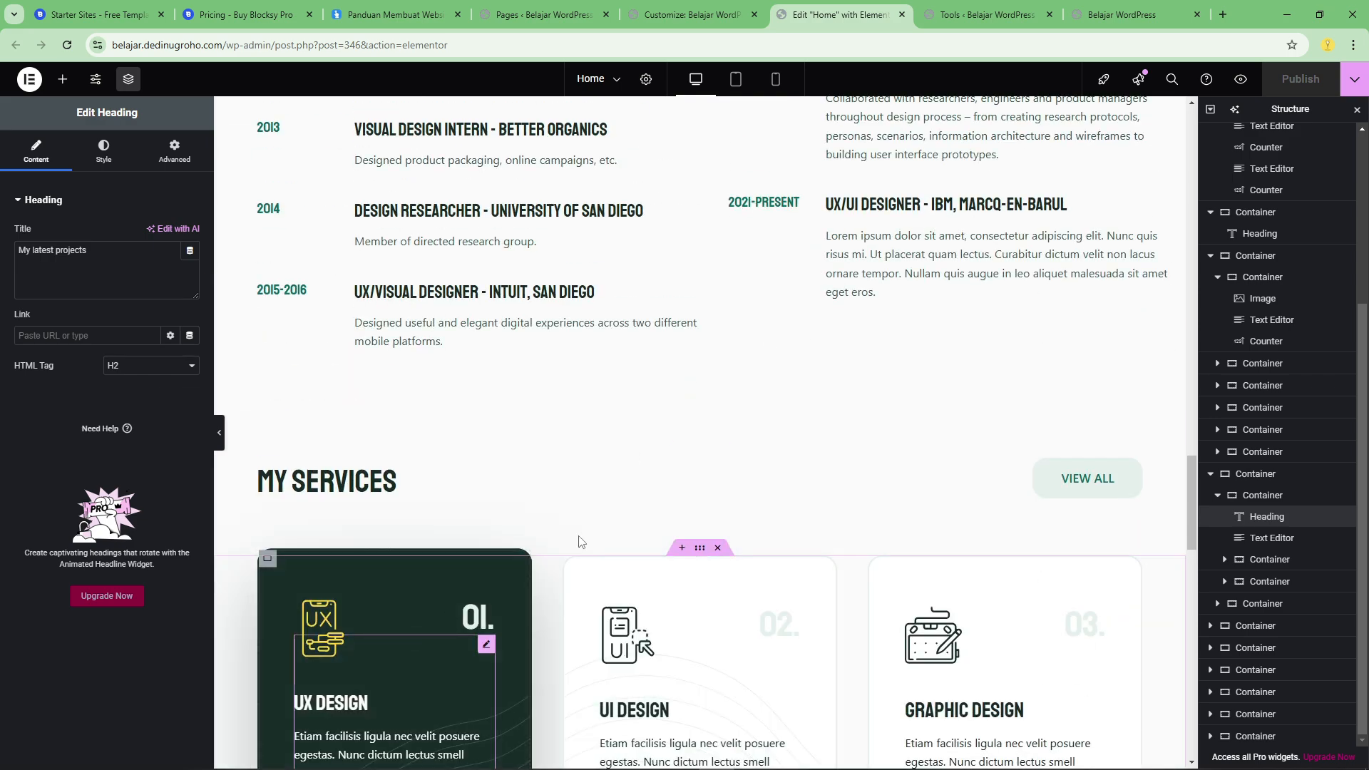
click(1221, 15)
text(Y)
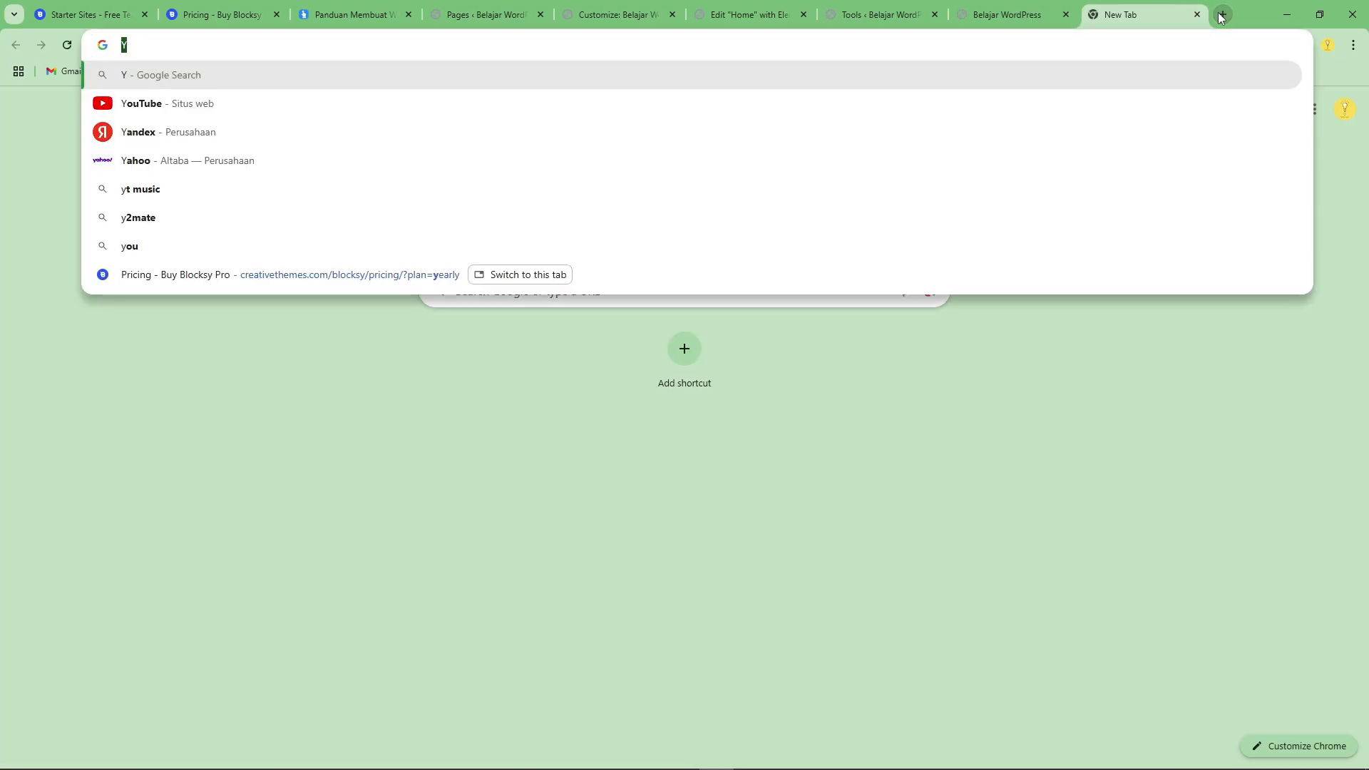
text(youtub)
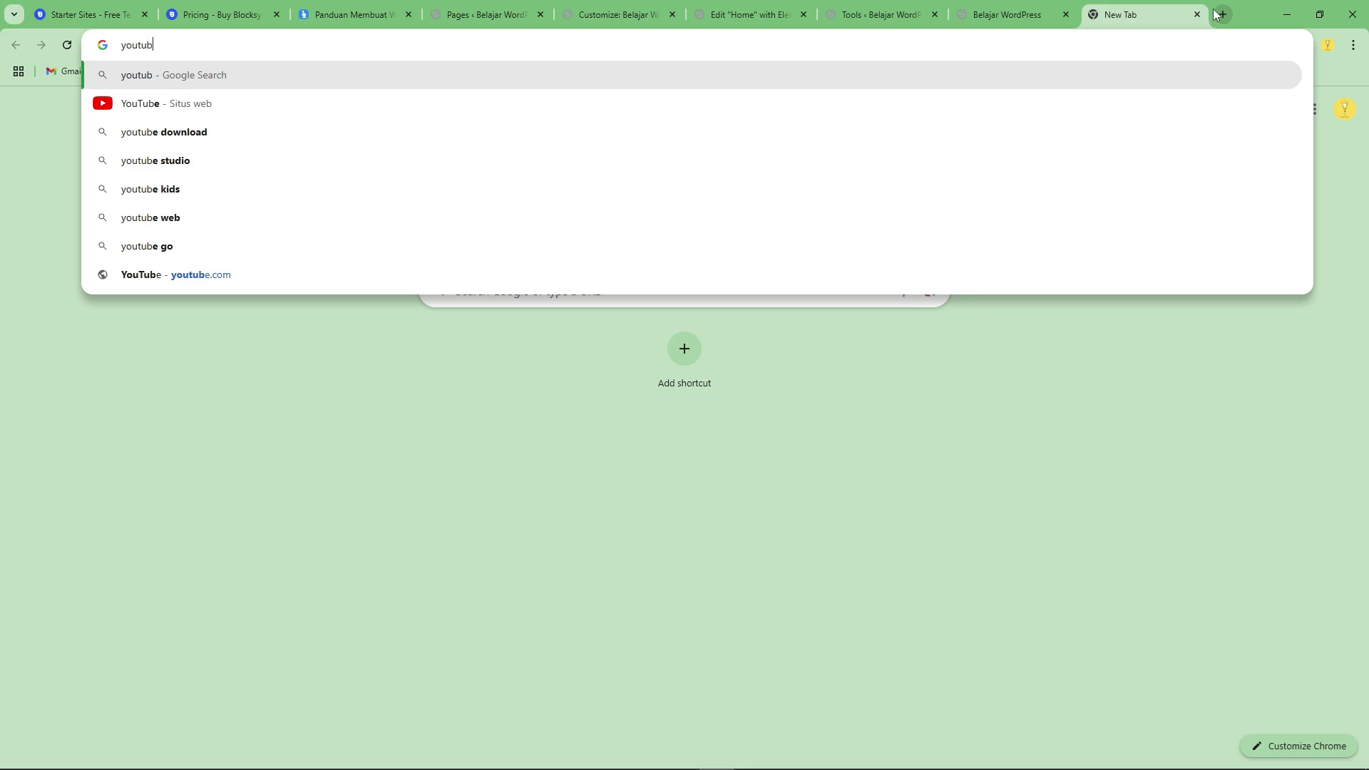
click(1197, 15)
Open the YouTube channel linked in the tutorial website's footer and open its full "TUTORIAL ELEMENTOR DARI PEMULA HINGGA MAHIR" playlist.
click(512, 5)
click(436, 6)
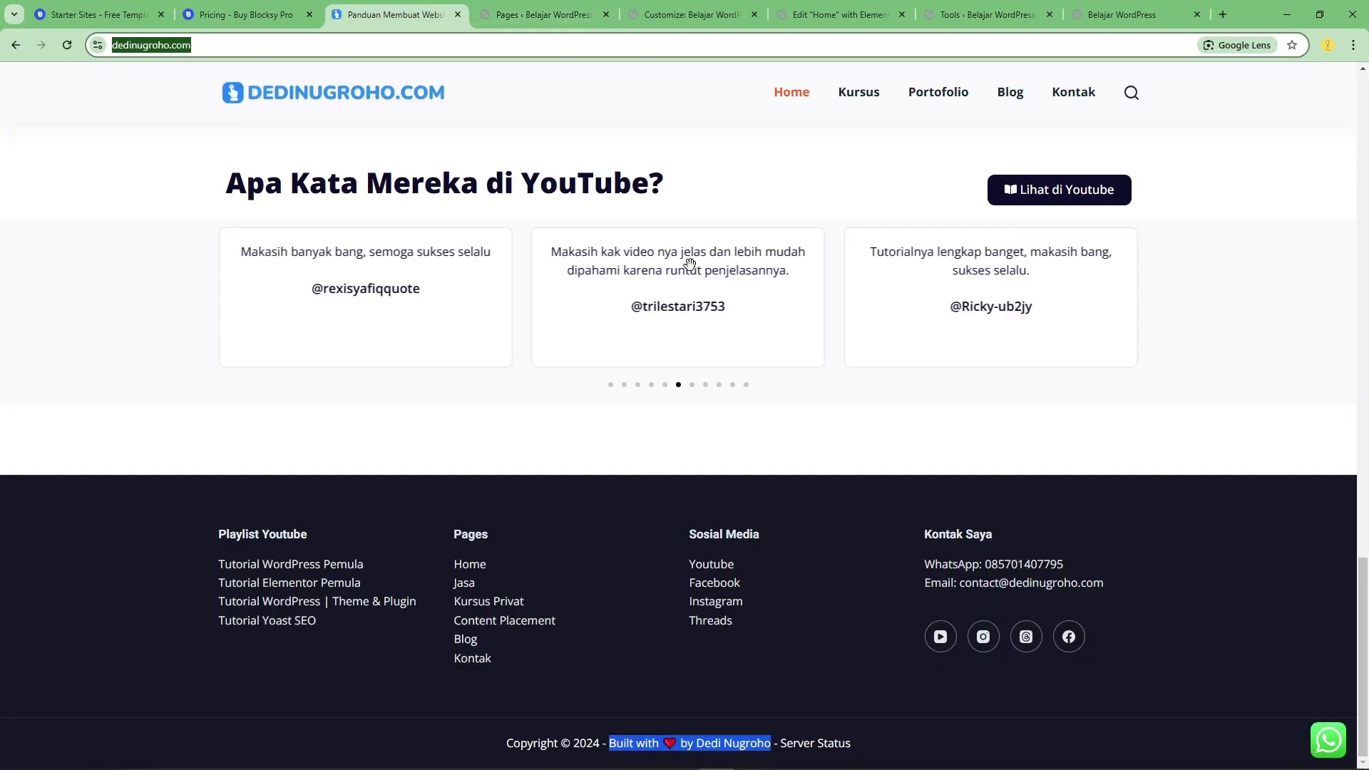
click(740, 679)
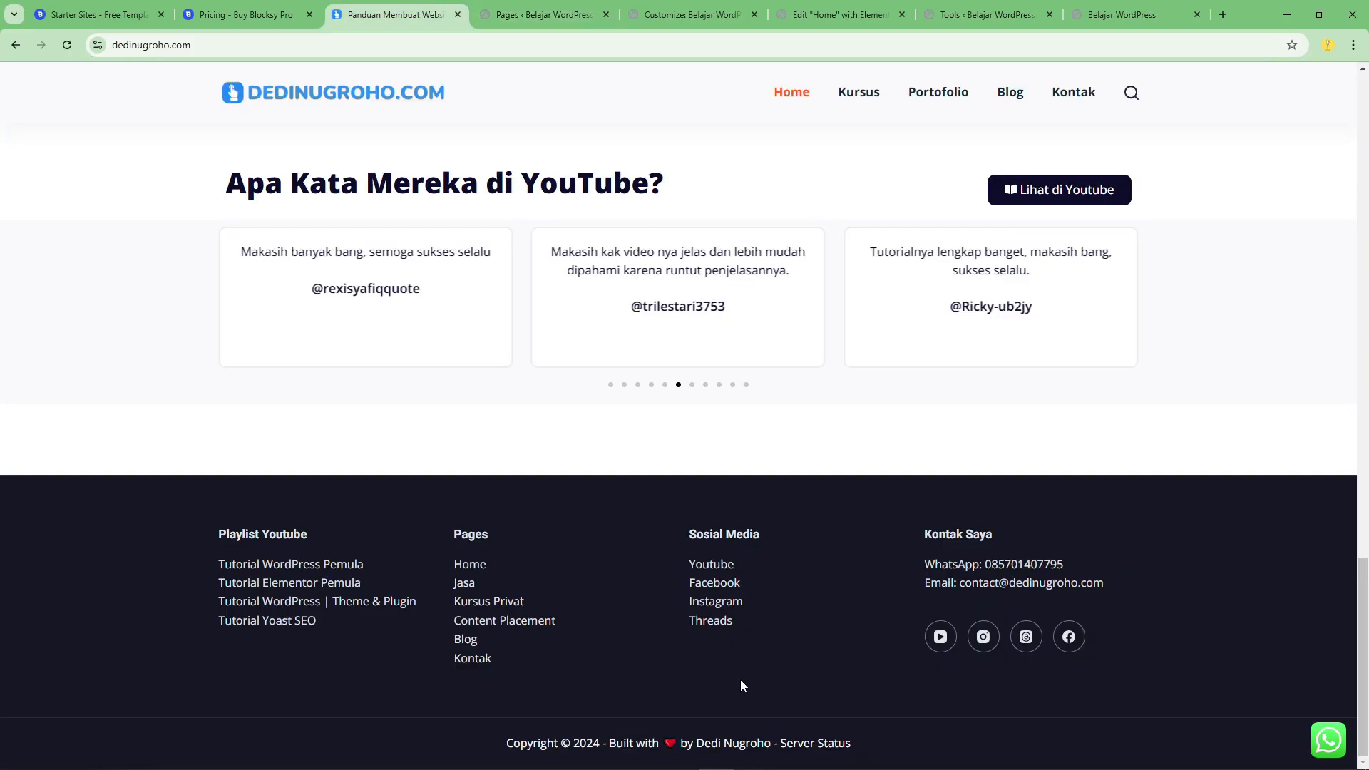
click(712, 563)
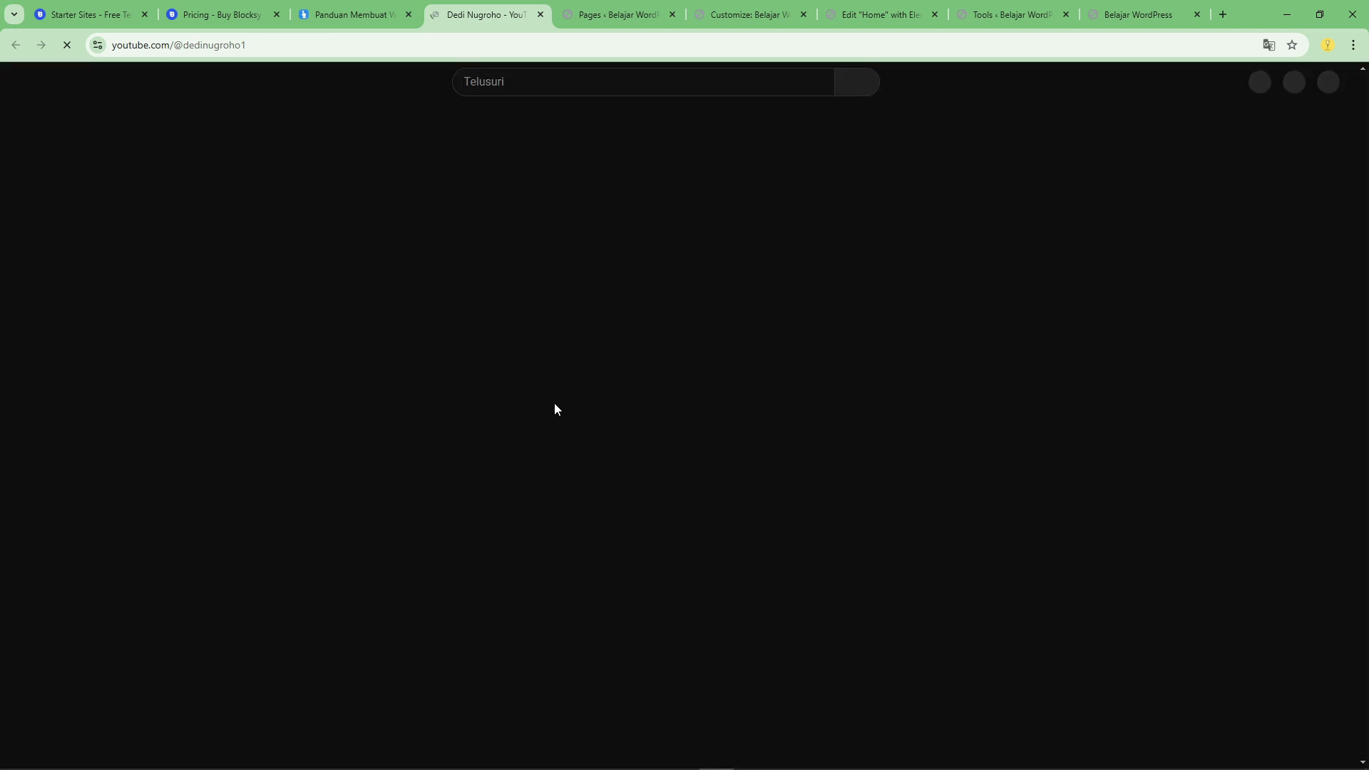
click(434, 419)
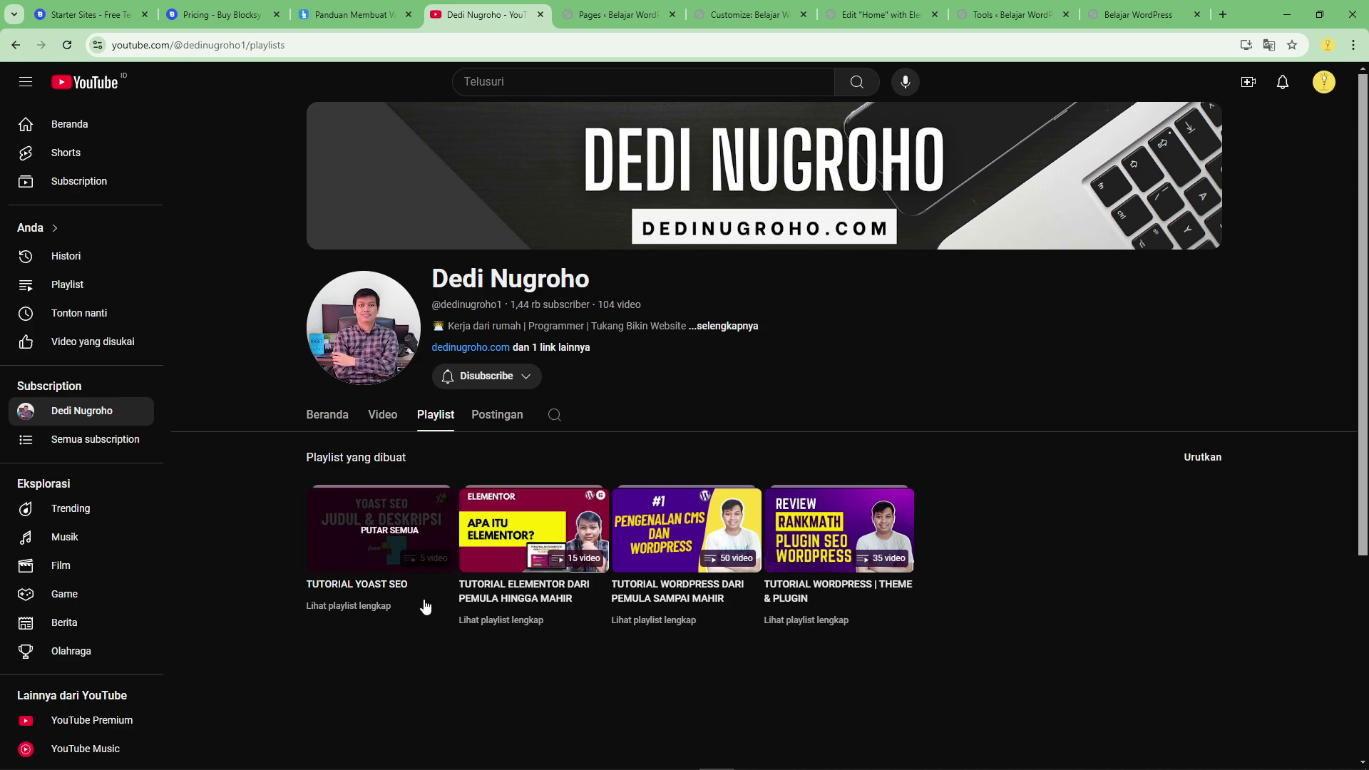
click(514, 621)
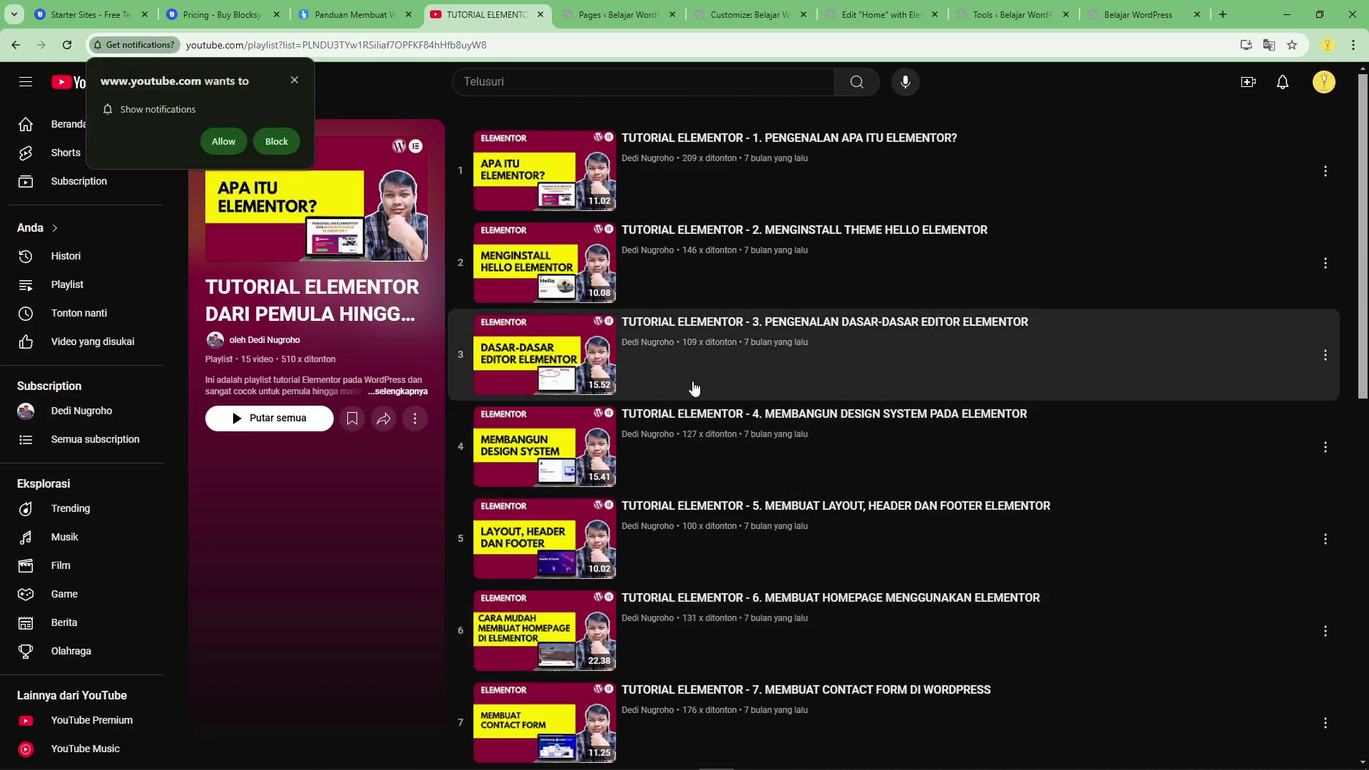
Look through the video titles of the Elementor tutorial playlist, from the introduction to the final 2024 beginner video.
scroll(688, 395, down, 5)
scroll(684, 404, down, 6)
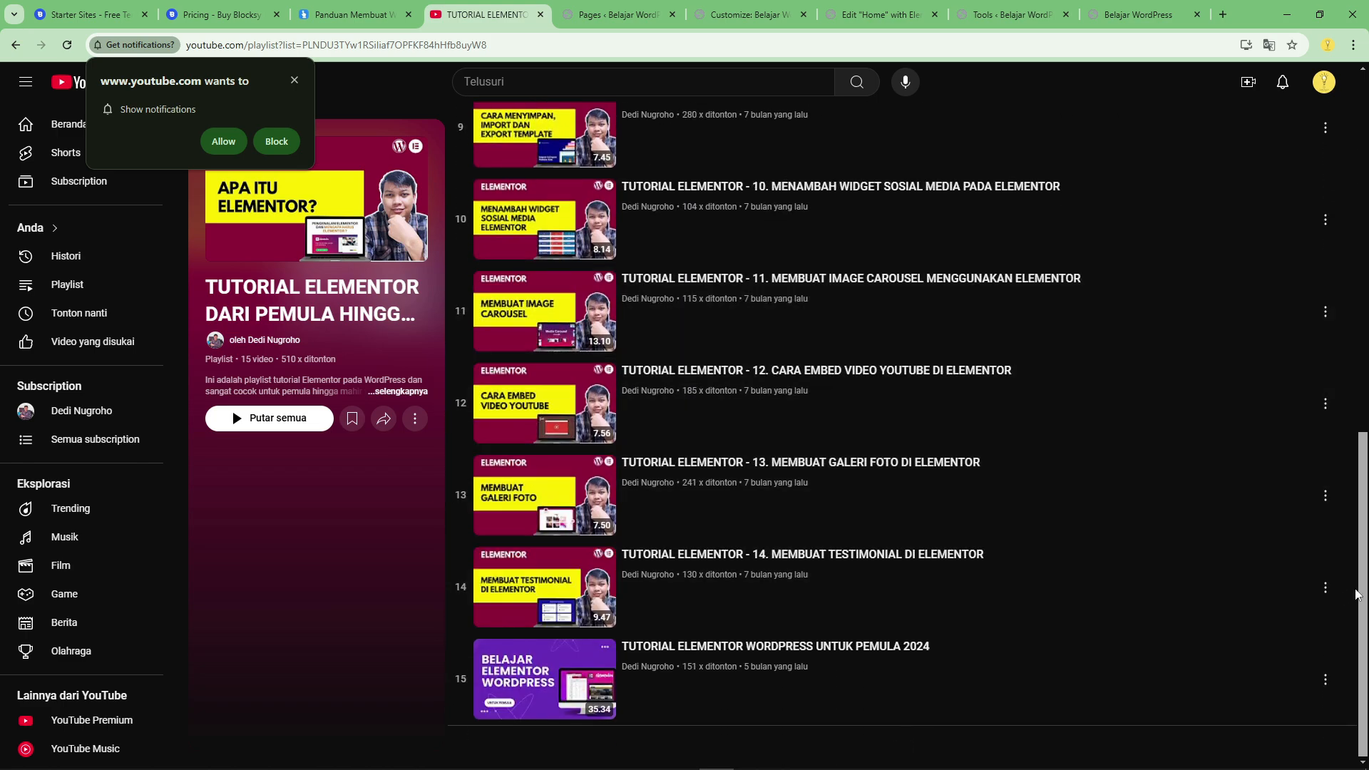
scroll(1360, 593, up, 8)
scroll(912, 434, up, 3)
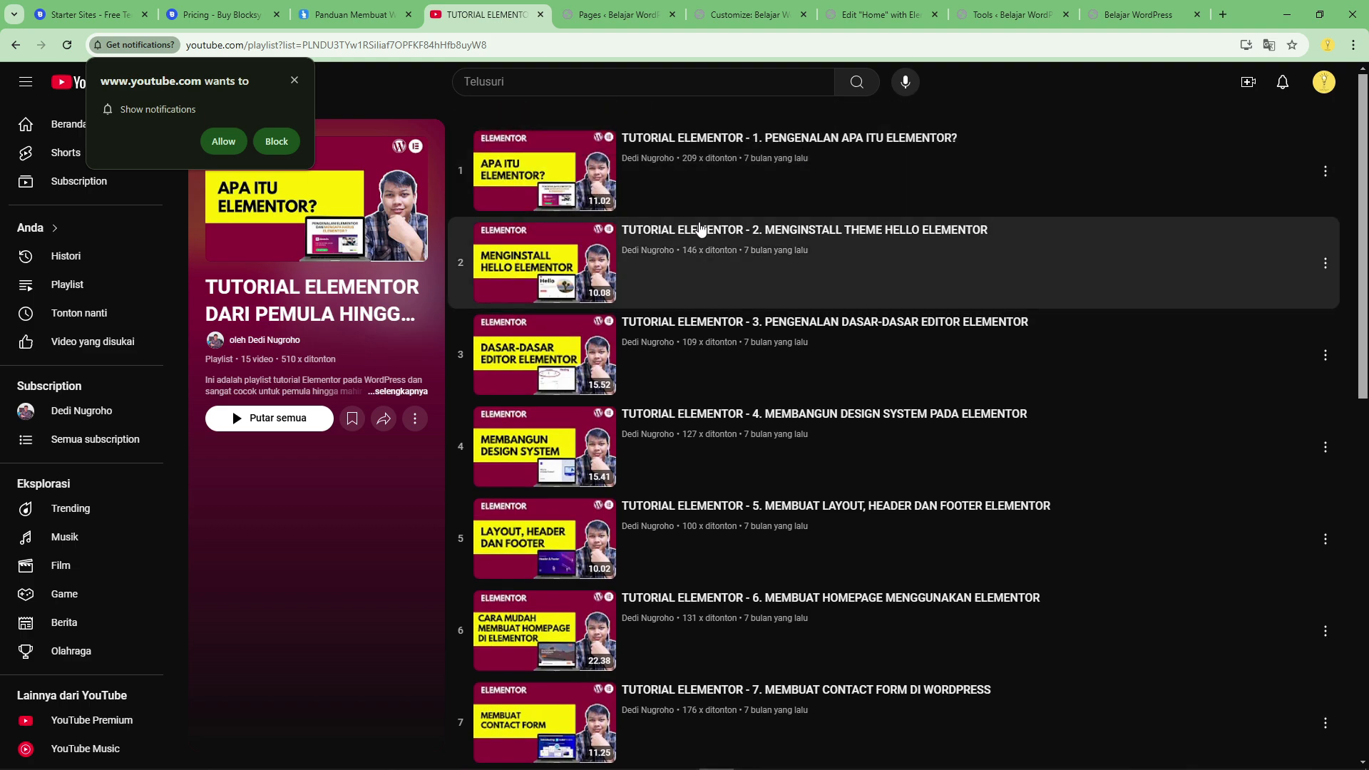
scroll(597, 374, down, 5)
scroll(597, 374, up, 2)
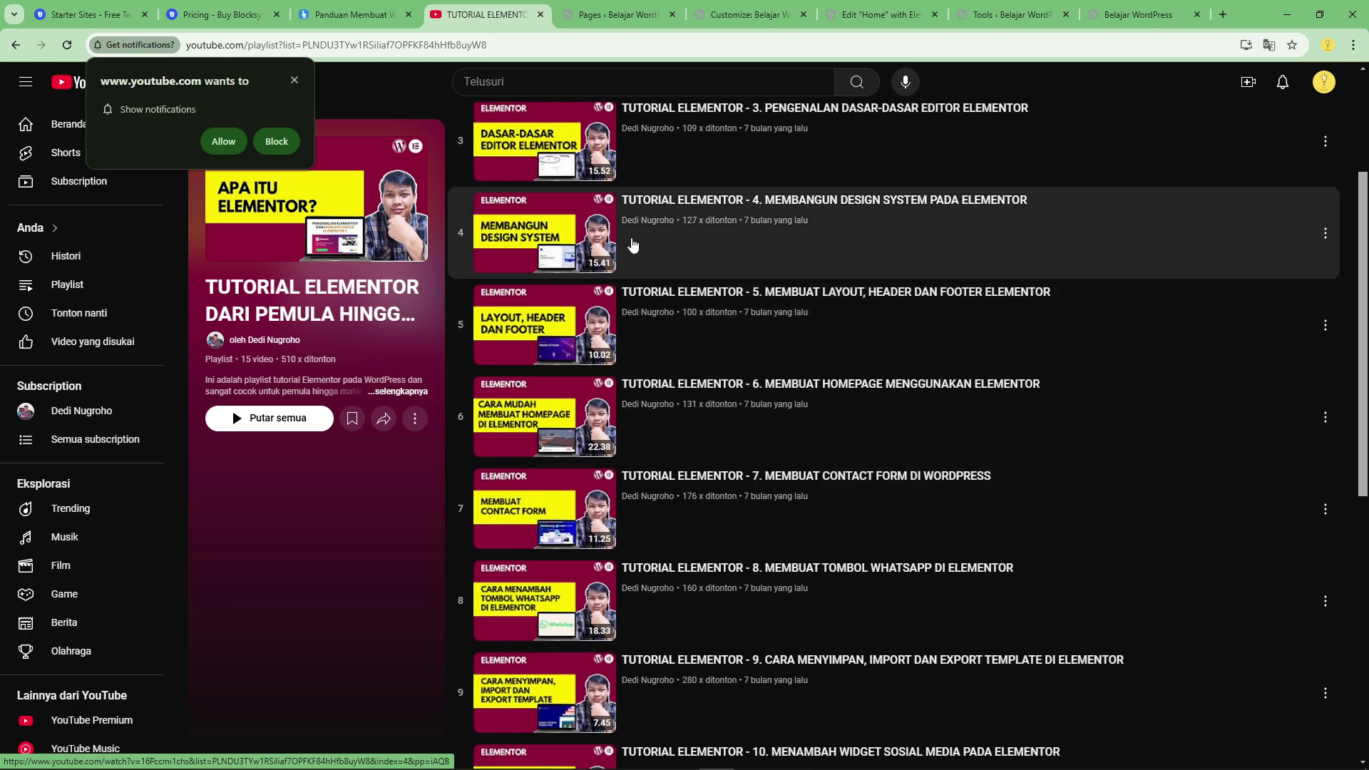
scroll(527, 460, down, 3)
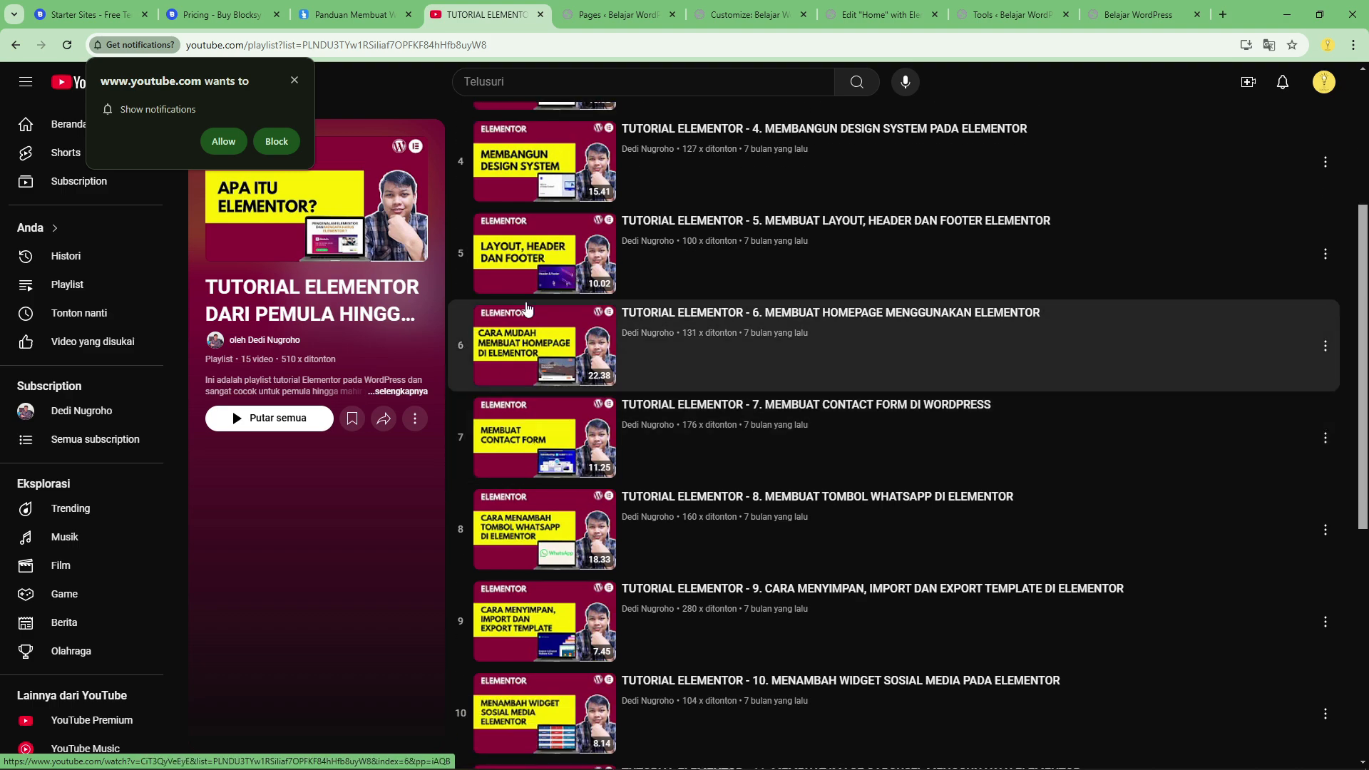
scroll(478, 402, down, 5)
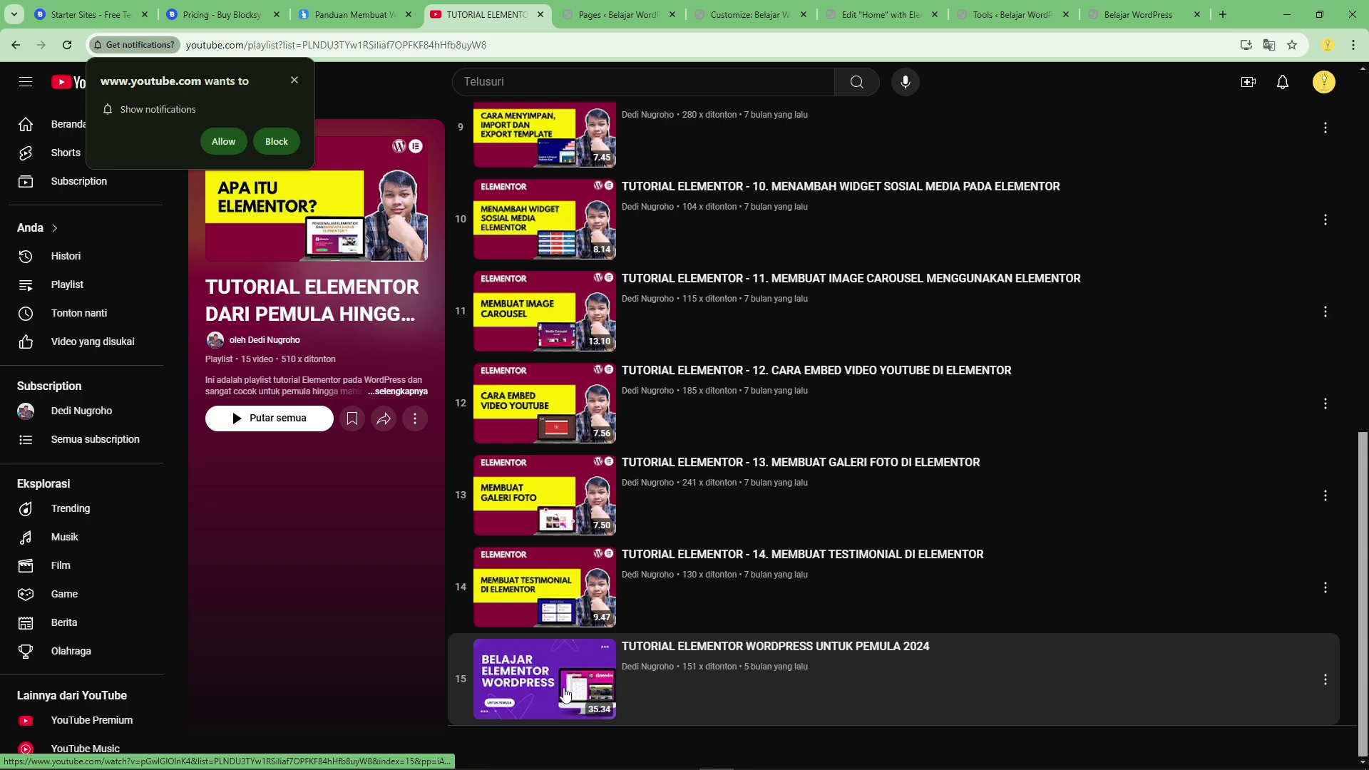
scroll(862, 528, up, 10)
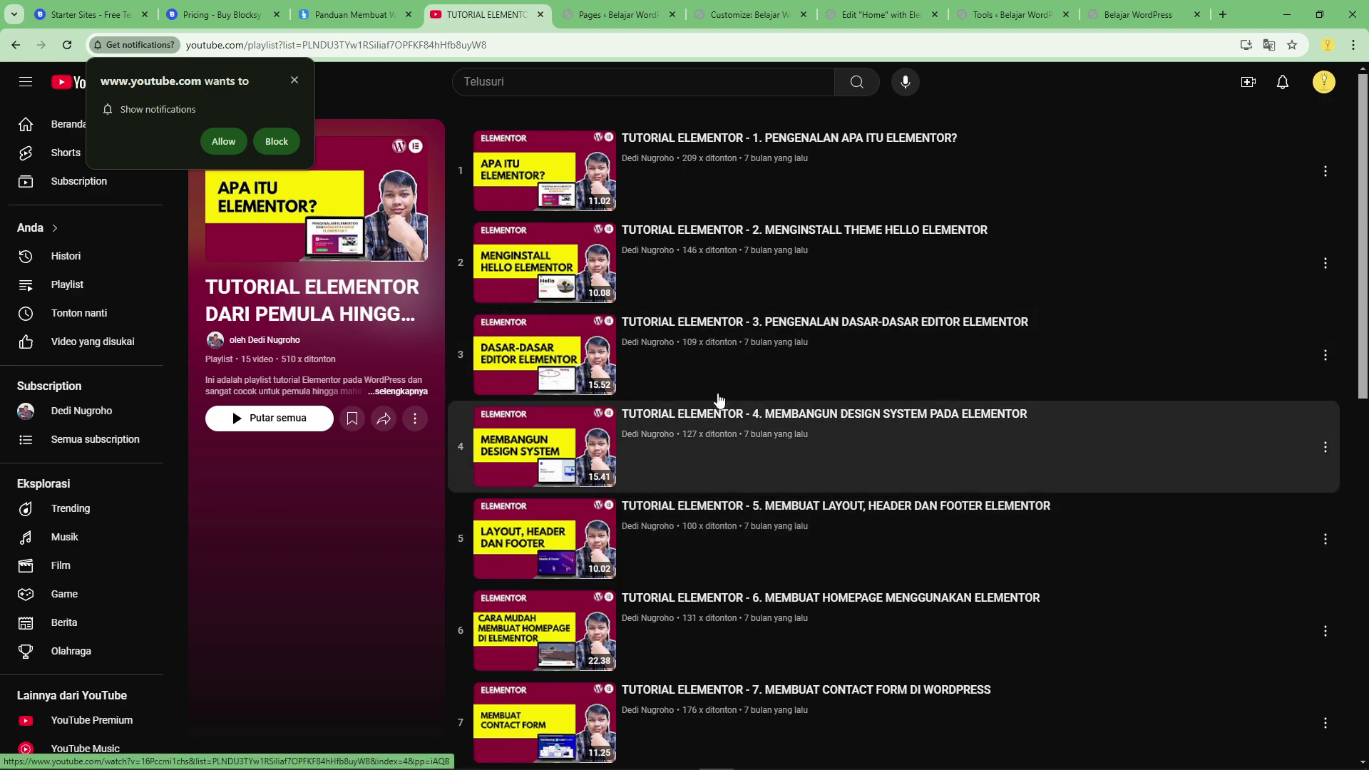
Return to the Elementor editor to review the Home page up to its hero section, and show the live Home page.
click(884, 14)
scroll(719, 308, up, 7)
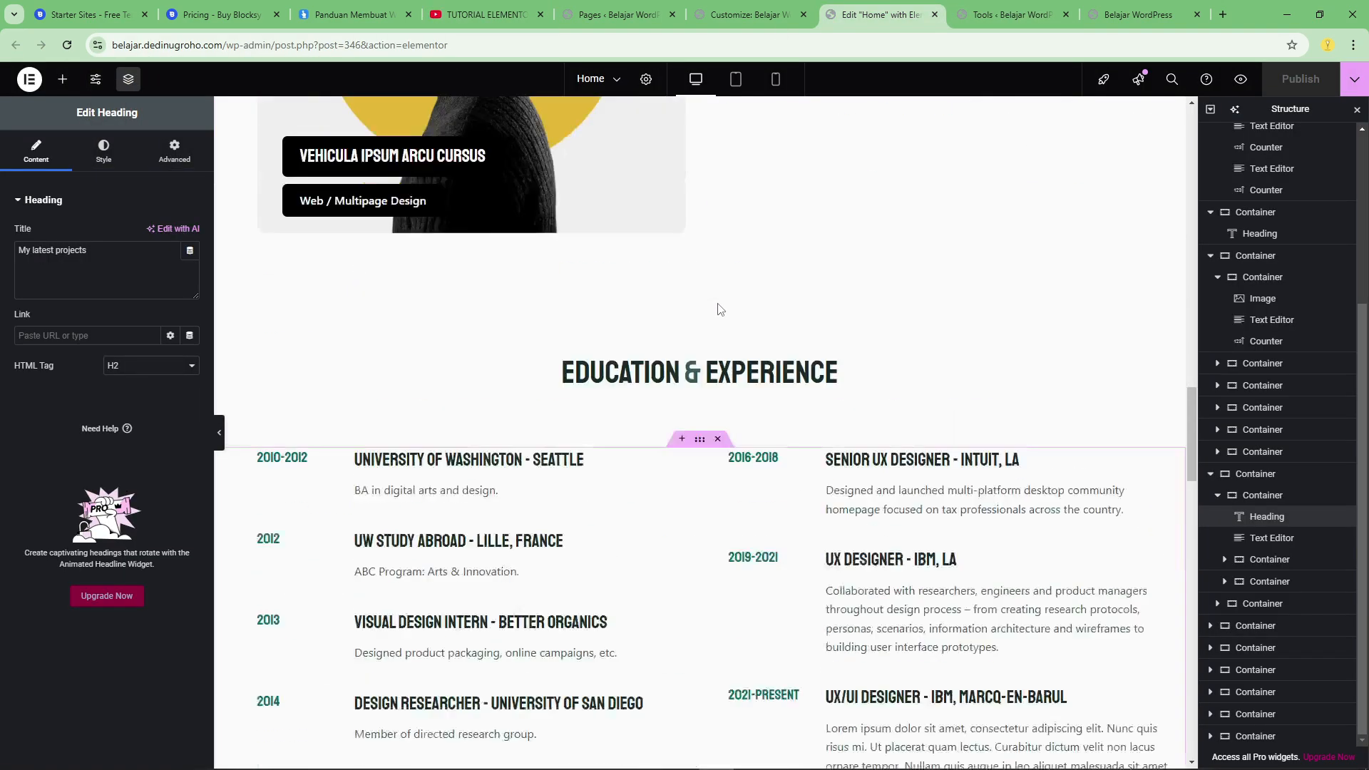
scroll(719, 308, up, 20)
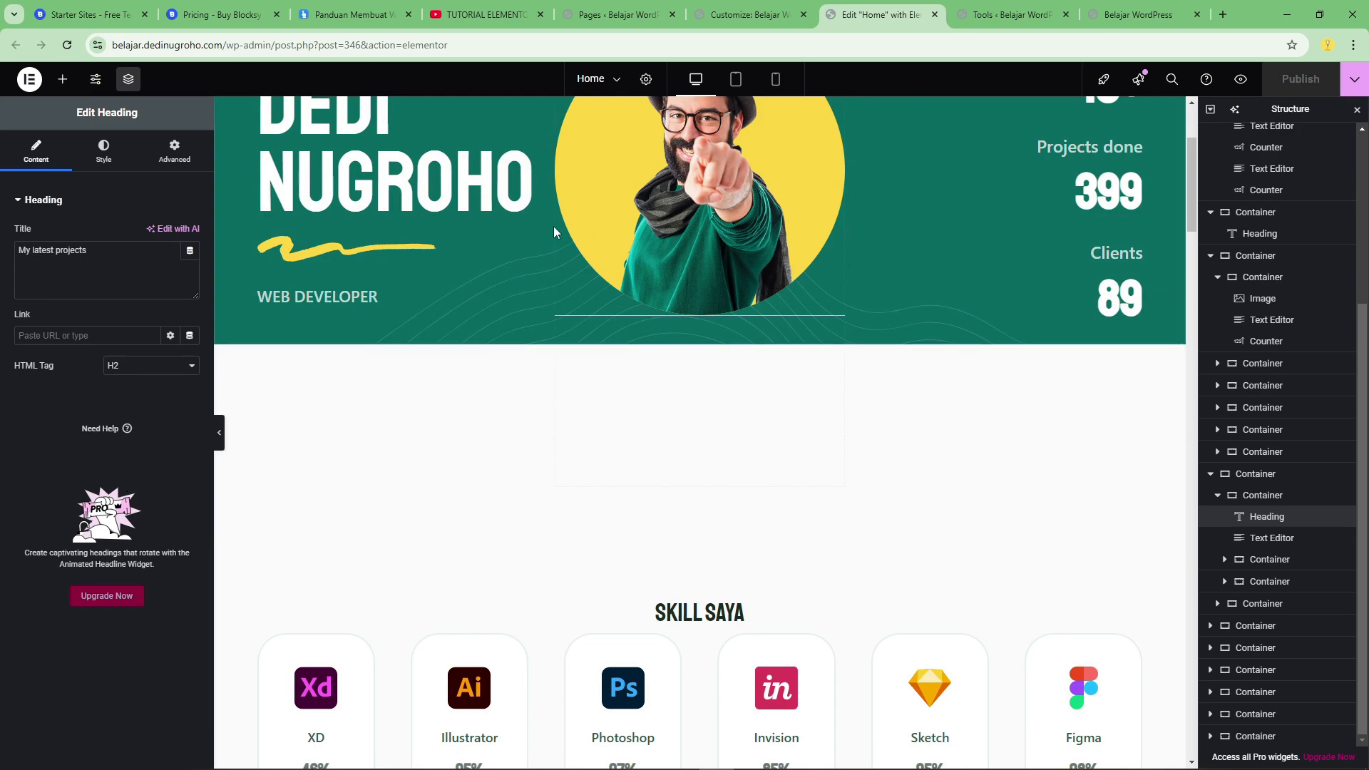
scroll(707, 228, up, 3)
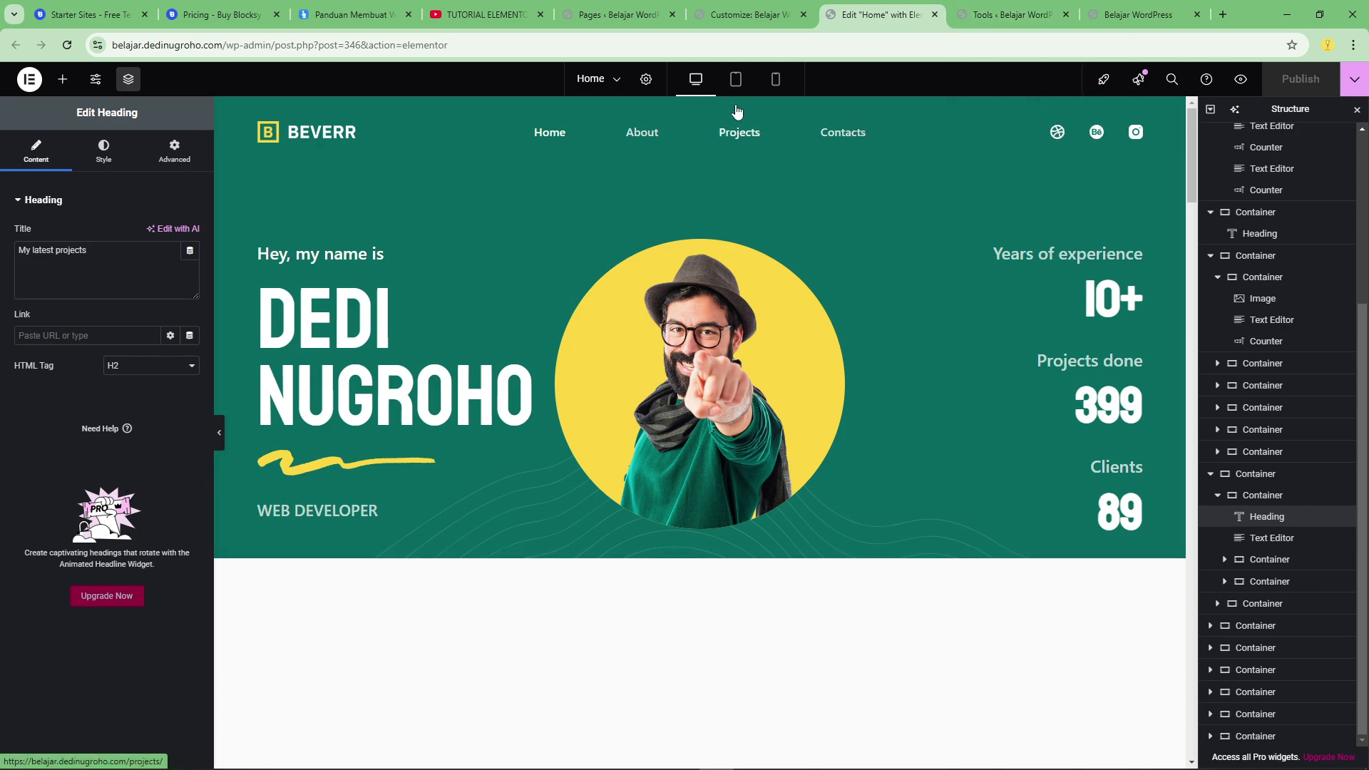
click(741, 8)
click(630, 7)
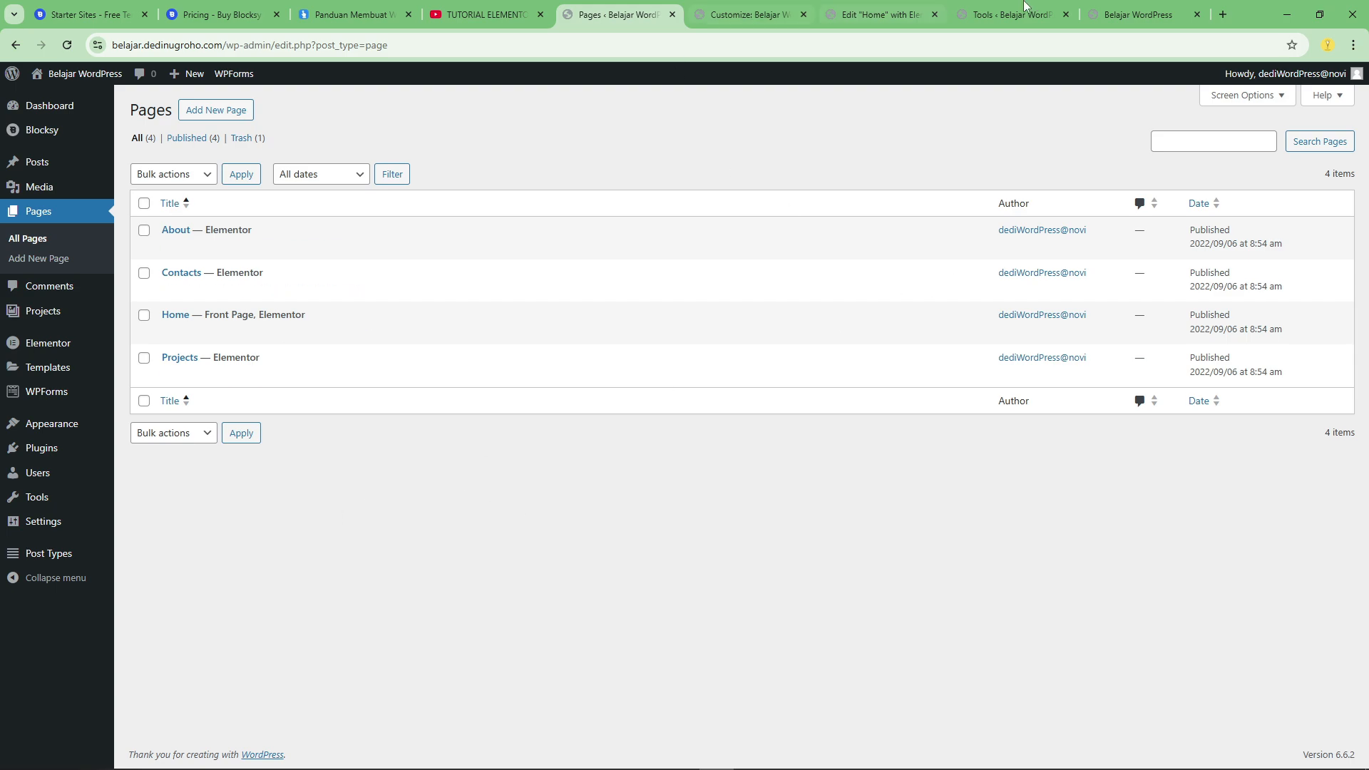
click(1139, 14)
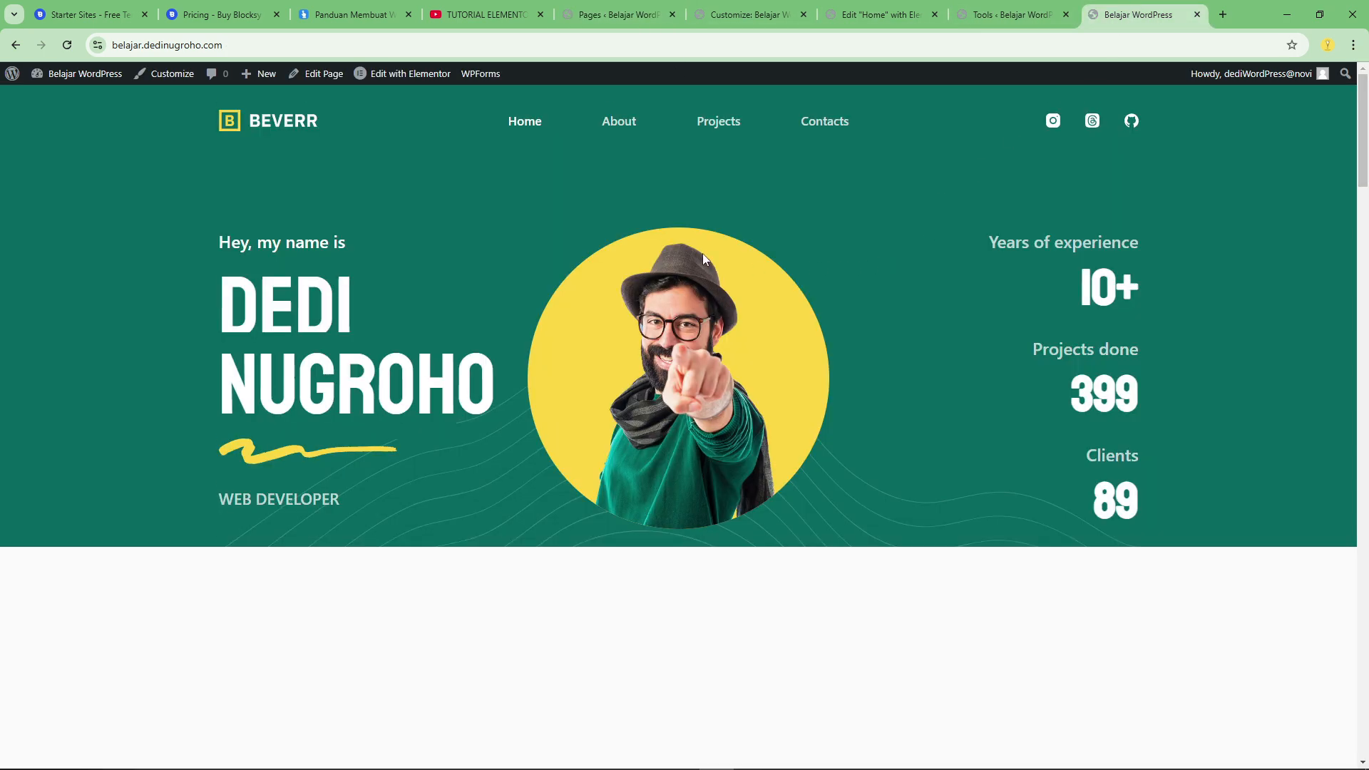
Revisit the Blocksy pricing feature comparison, and browse the starter sites gallery back up past the Beverr template.
click(233, 9)
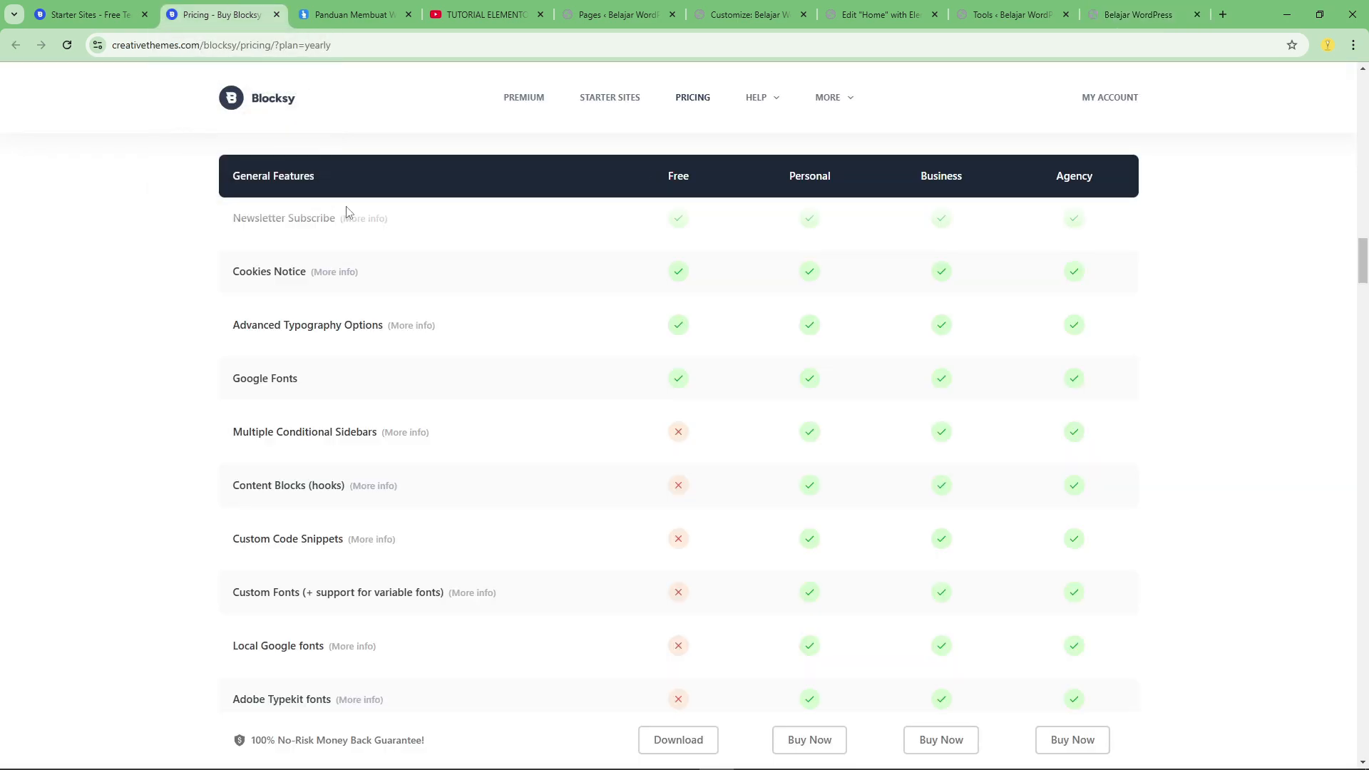
scroll(510, 339, up, 6)
click(84, 14)
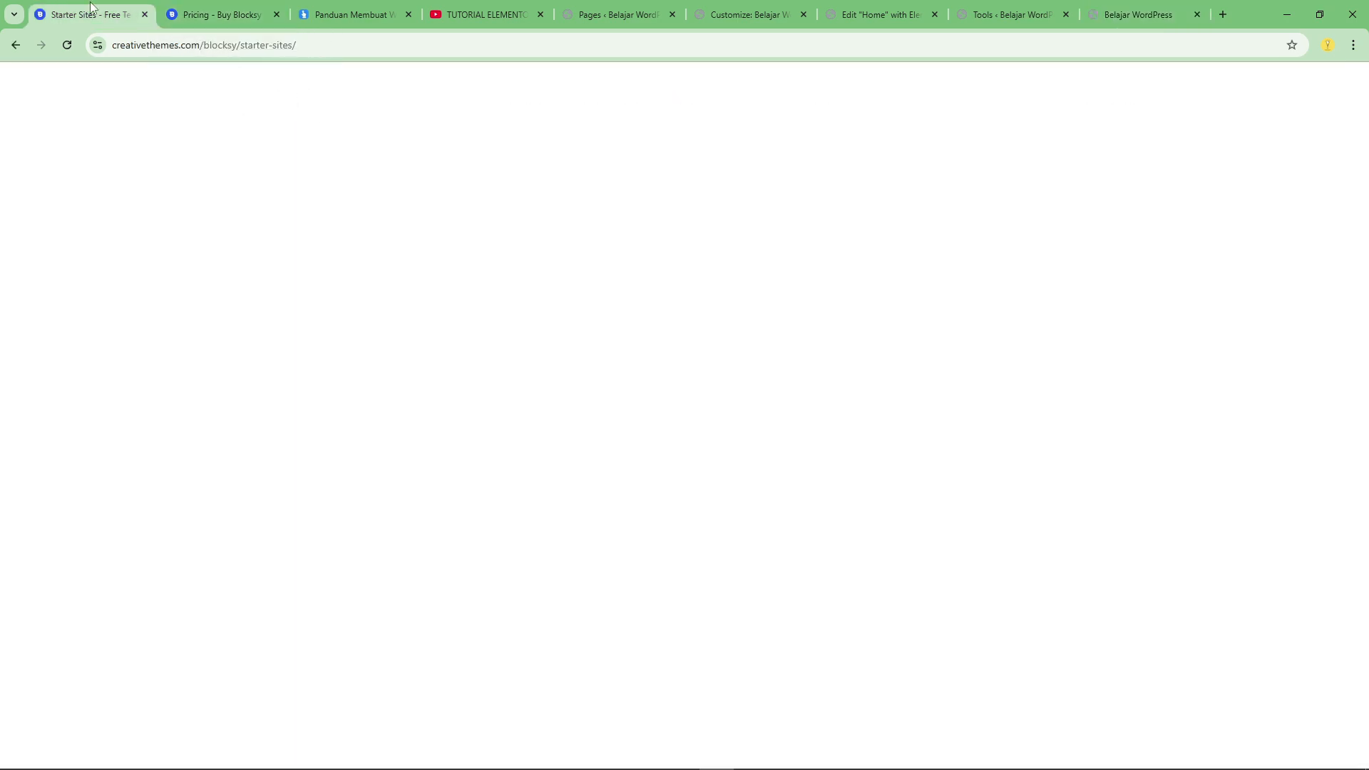
scroll(721, 314, up, 5)
scroll(720, 331, up, 15)
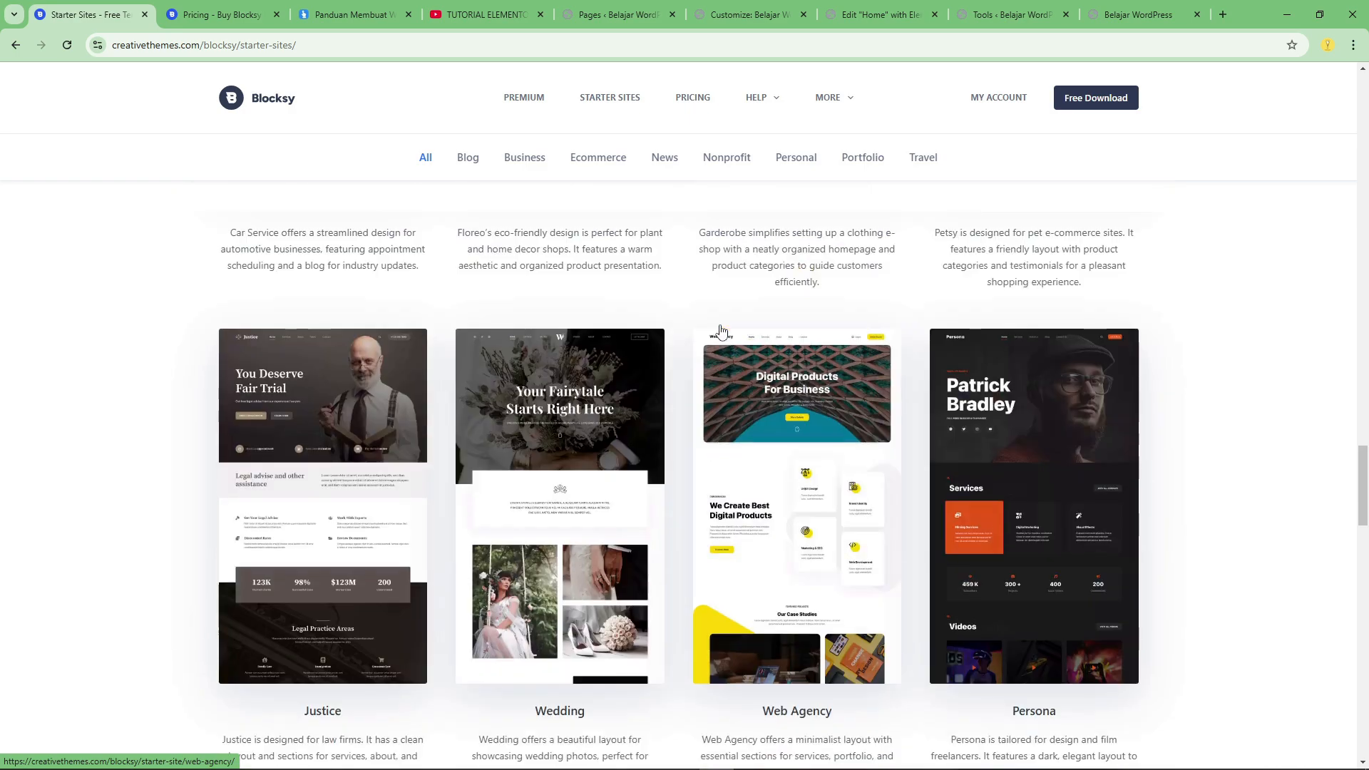
scroll(720, 331, up, 12)
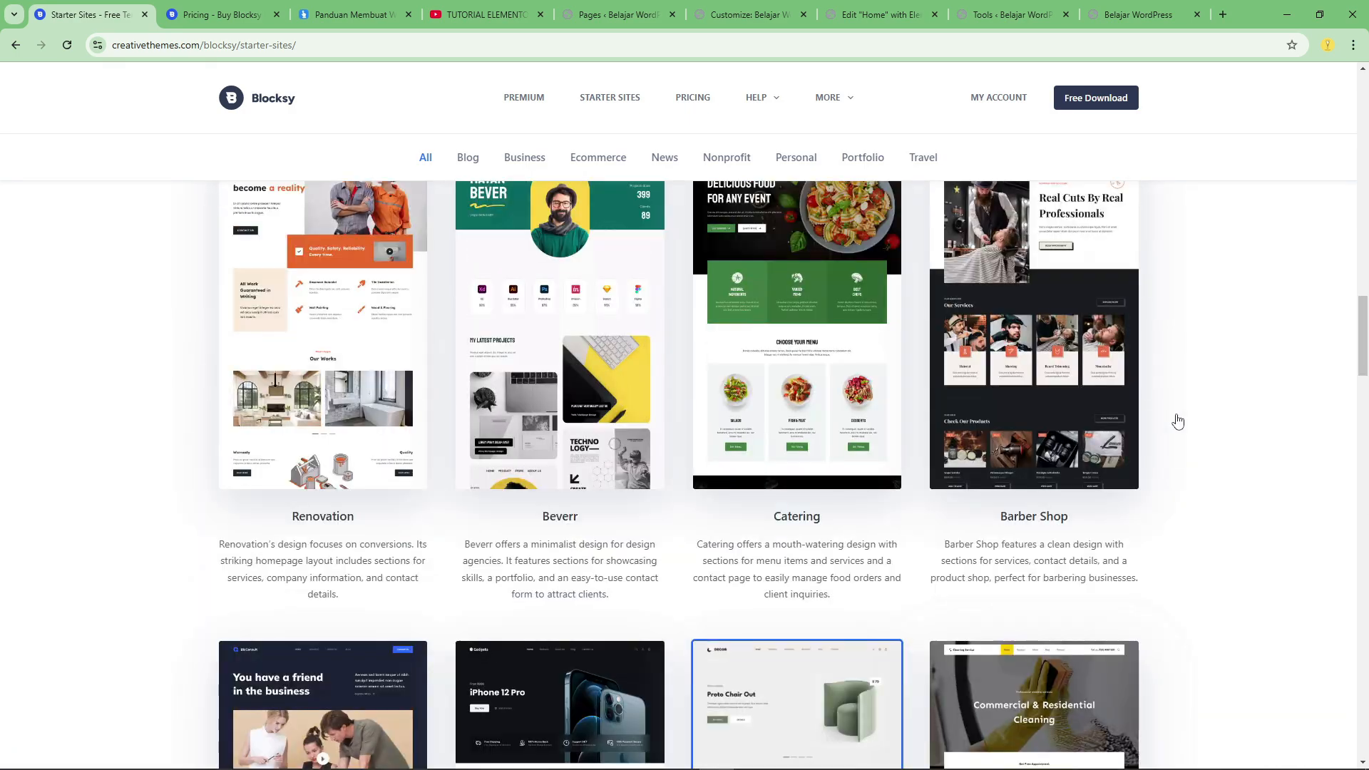
scroll(1141, 415, up, 4)
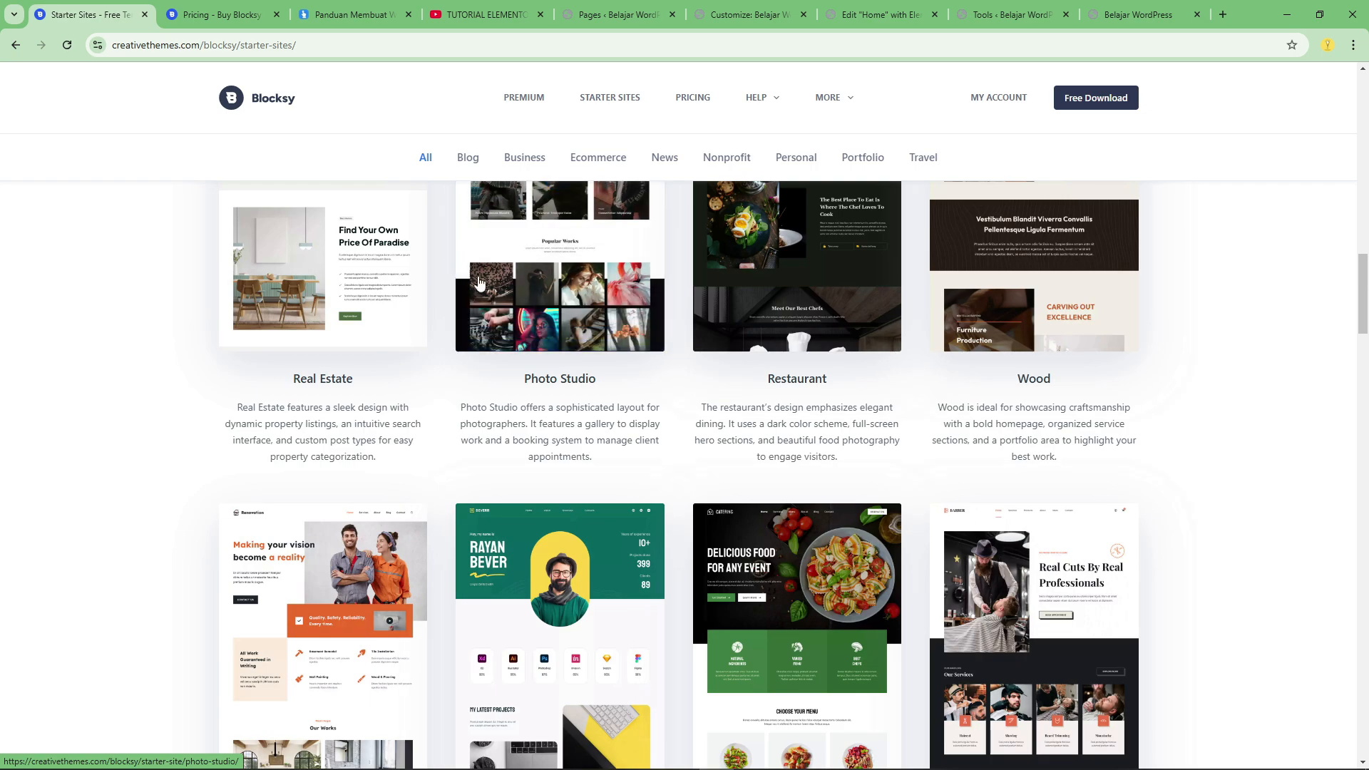
scroll(509, 296, up, 5)
scroll(509, 306, up, 1)
Return to the tutorial website's home page and show its Kursus section with the company profile course.
key(ctrl+3)
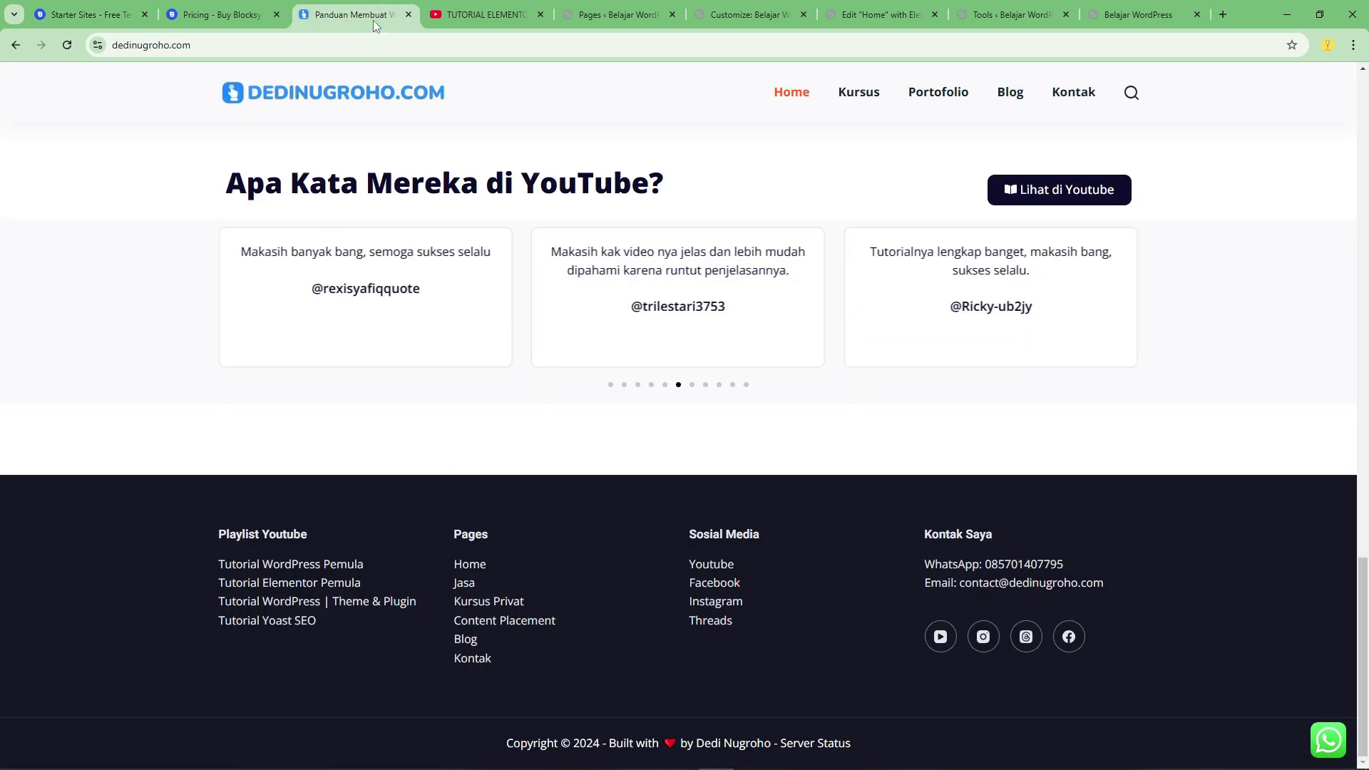
scroll(684, 428, up, 6)
scroll(1212, 495, up, 18)
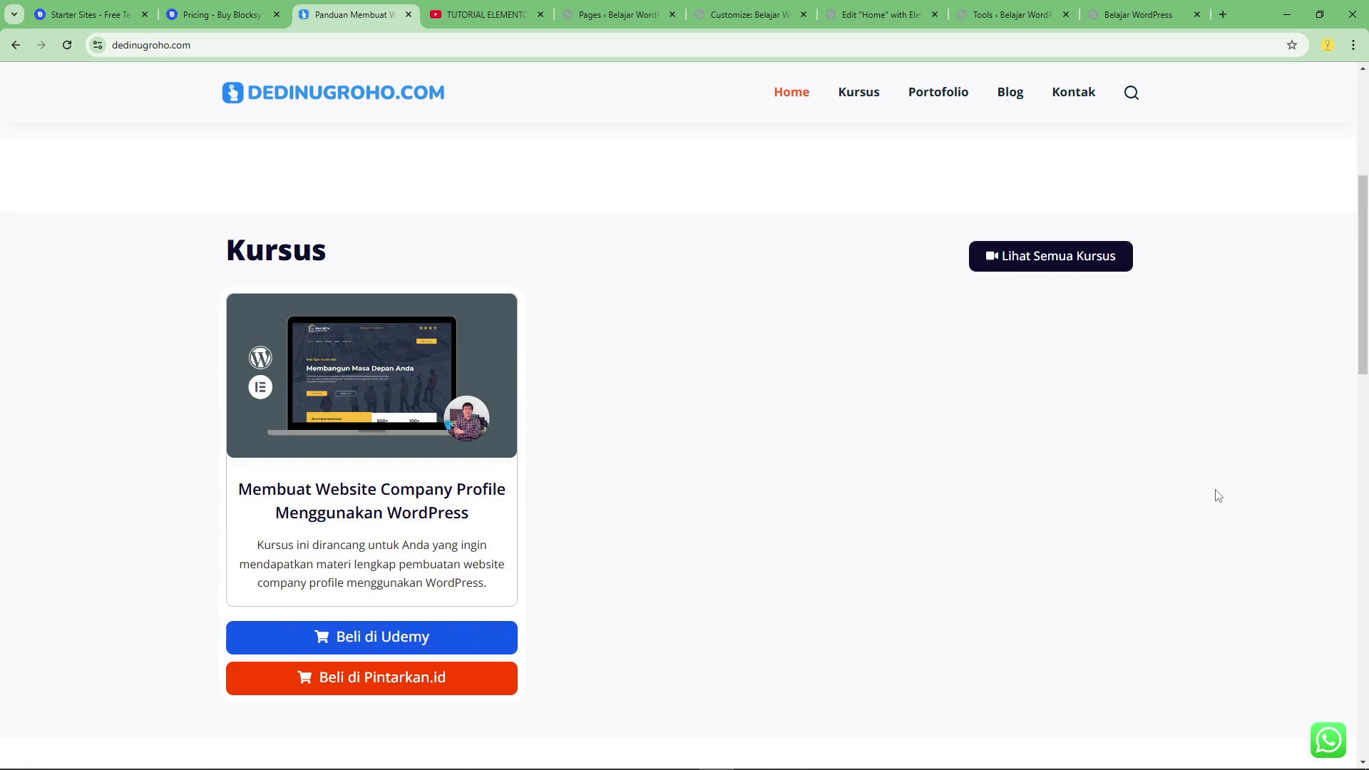